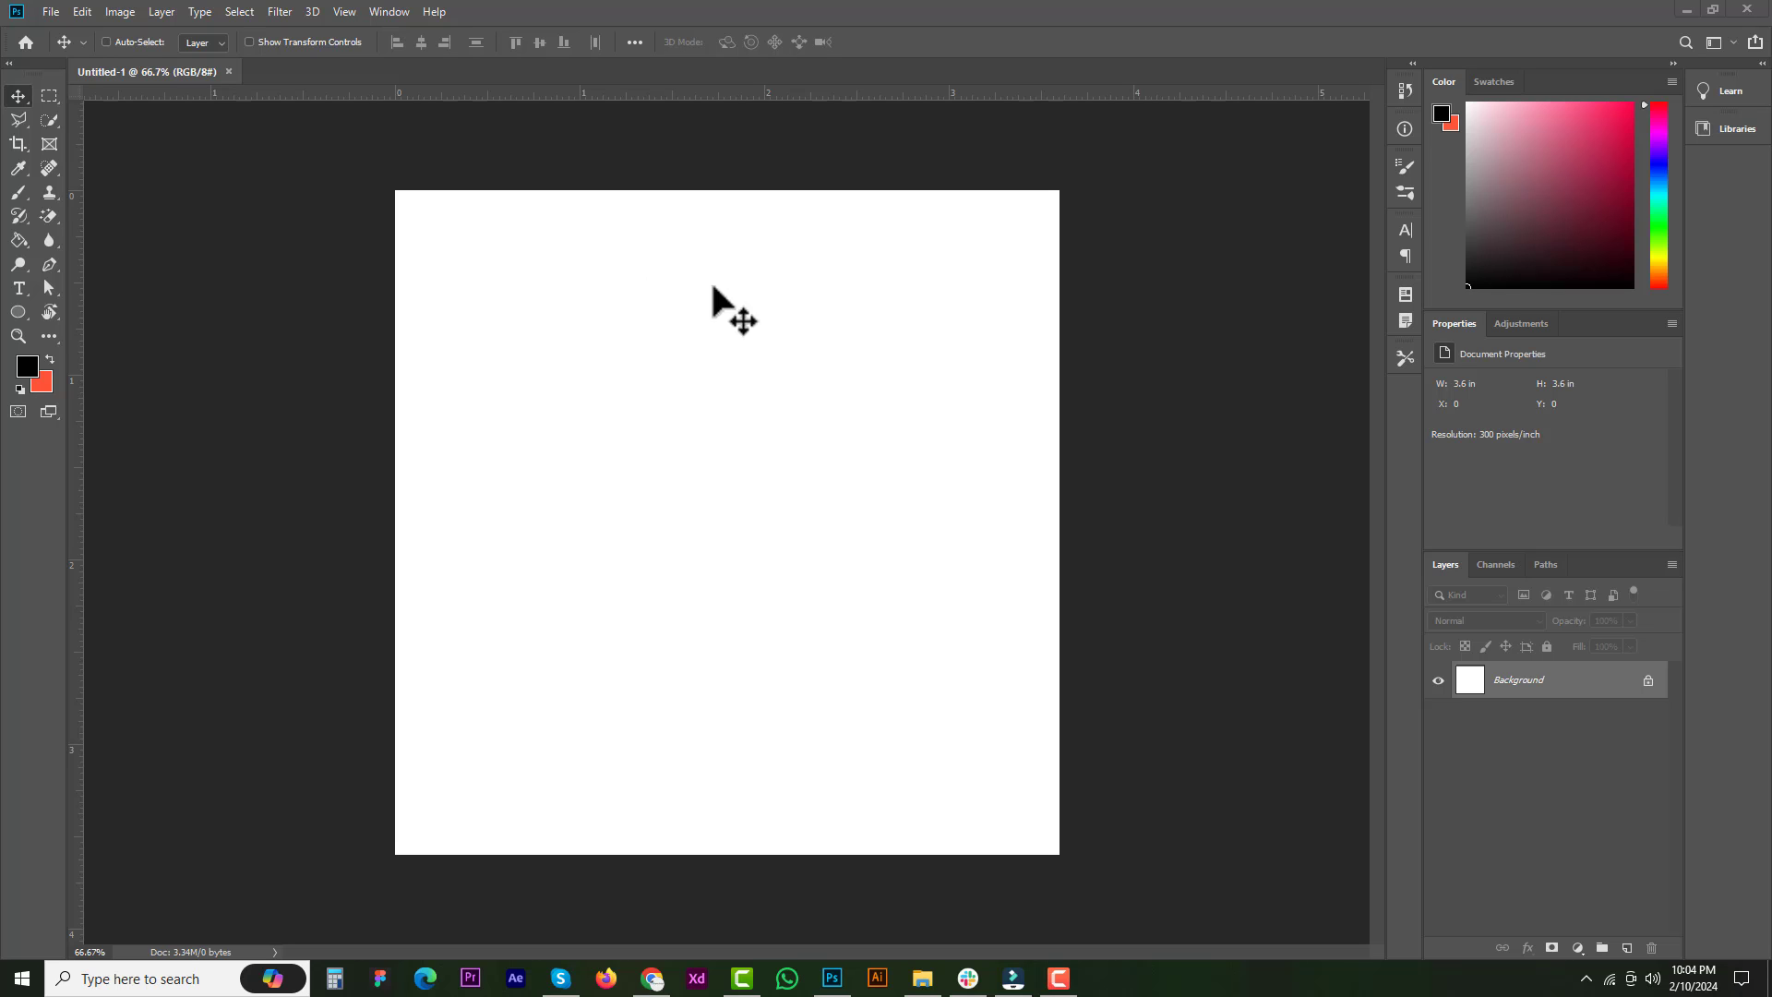
- Open the photo of the man in the blue T-shirt as its own document and mask out its background using Select Subject
click(922, 980)
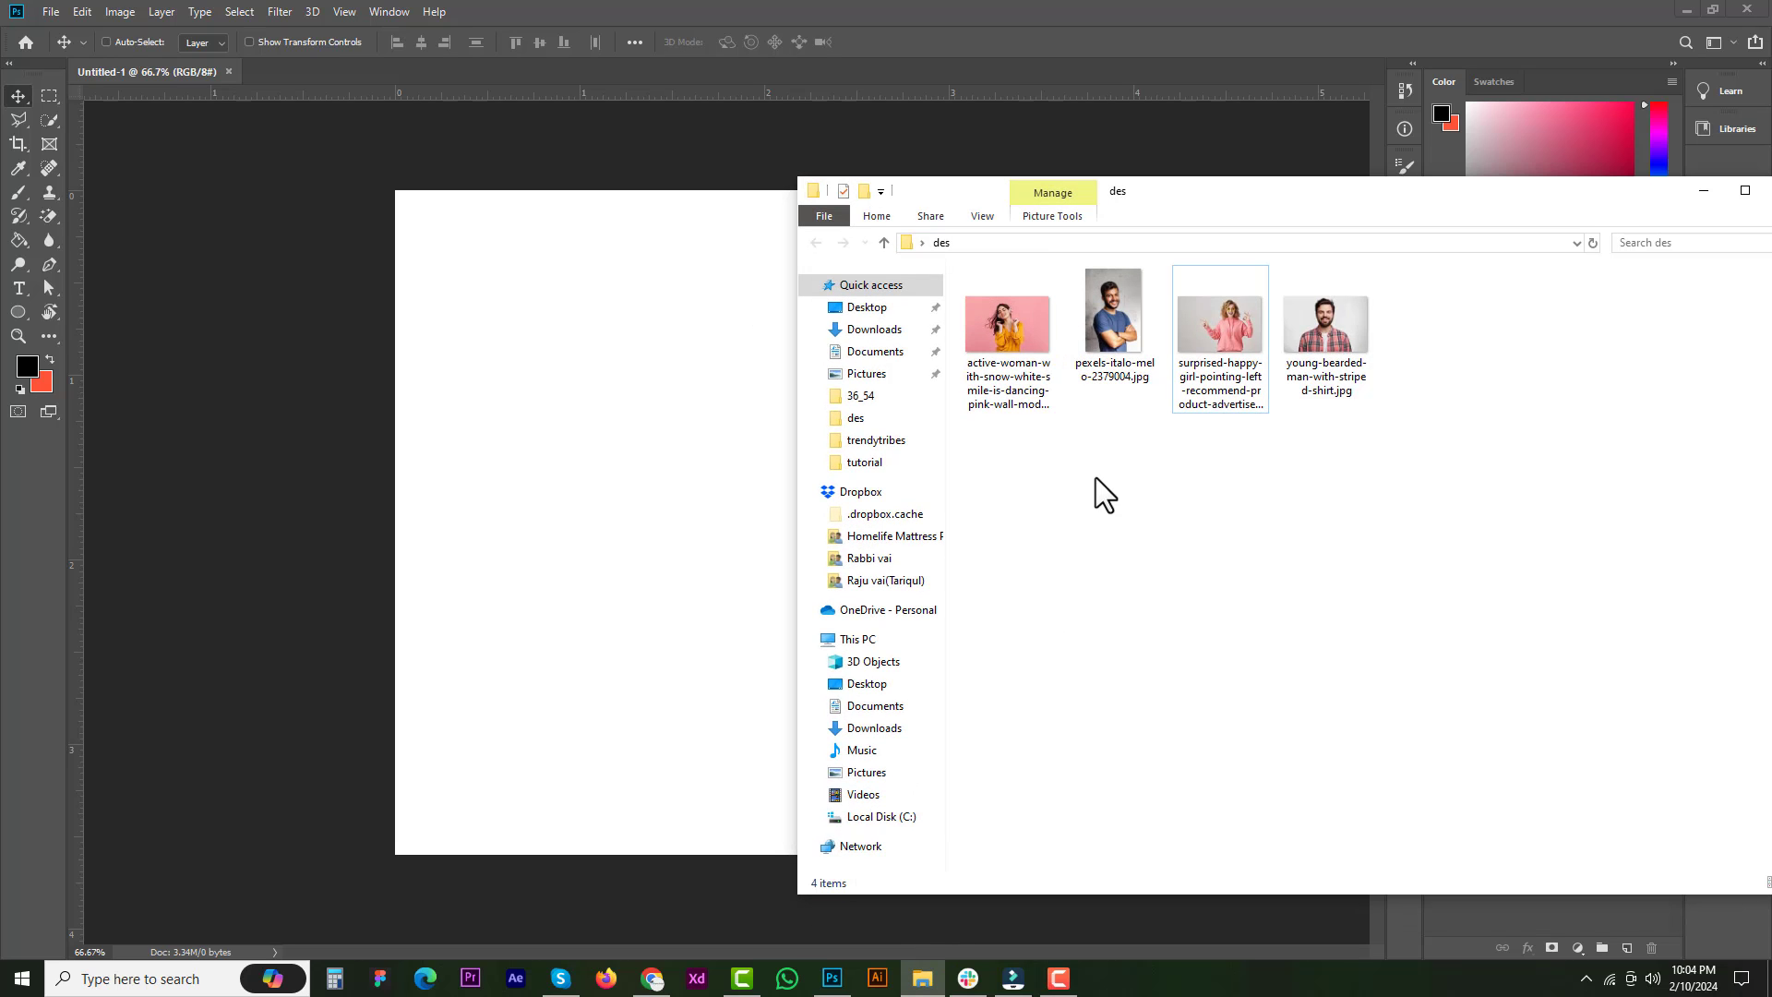
drag(1111, 328, 827, 16)
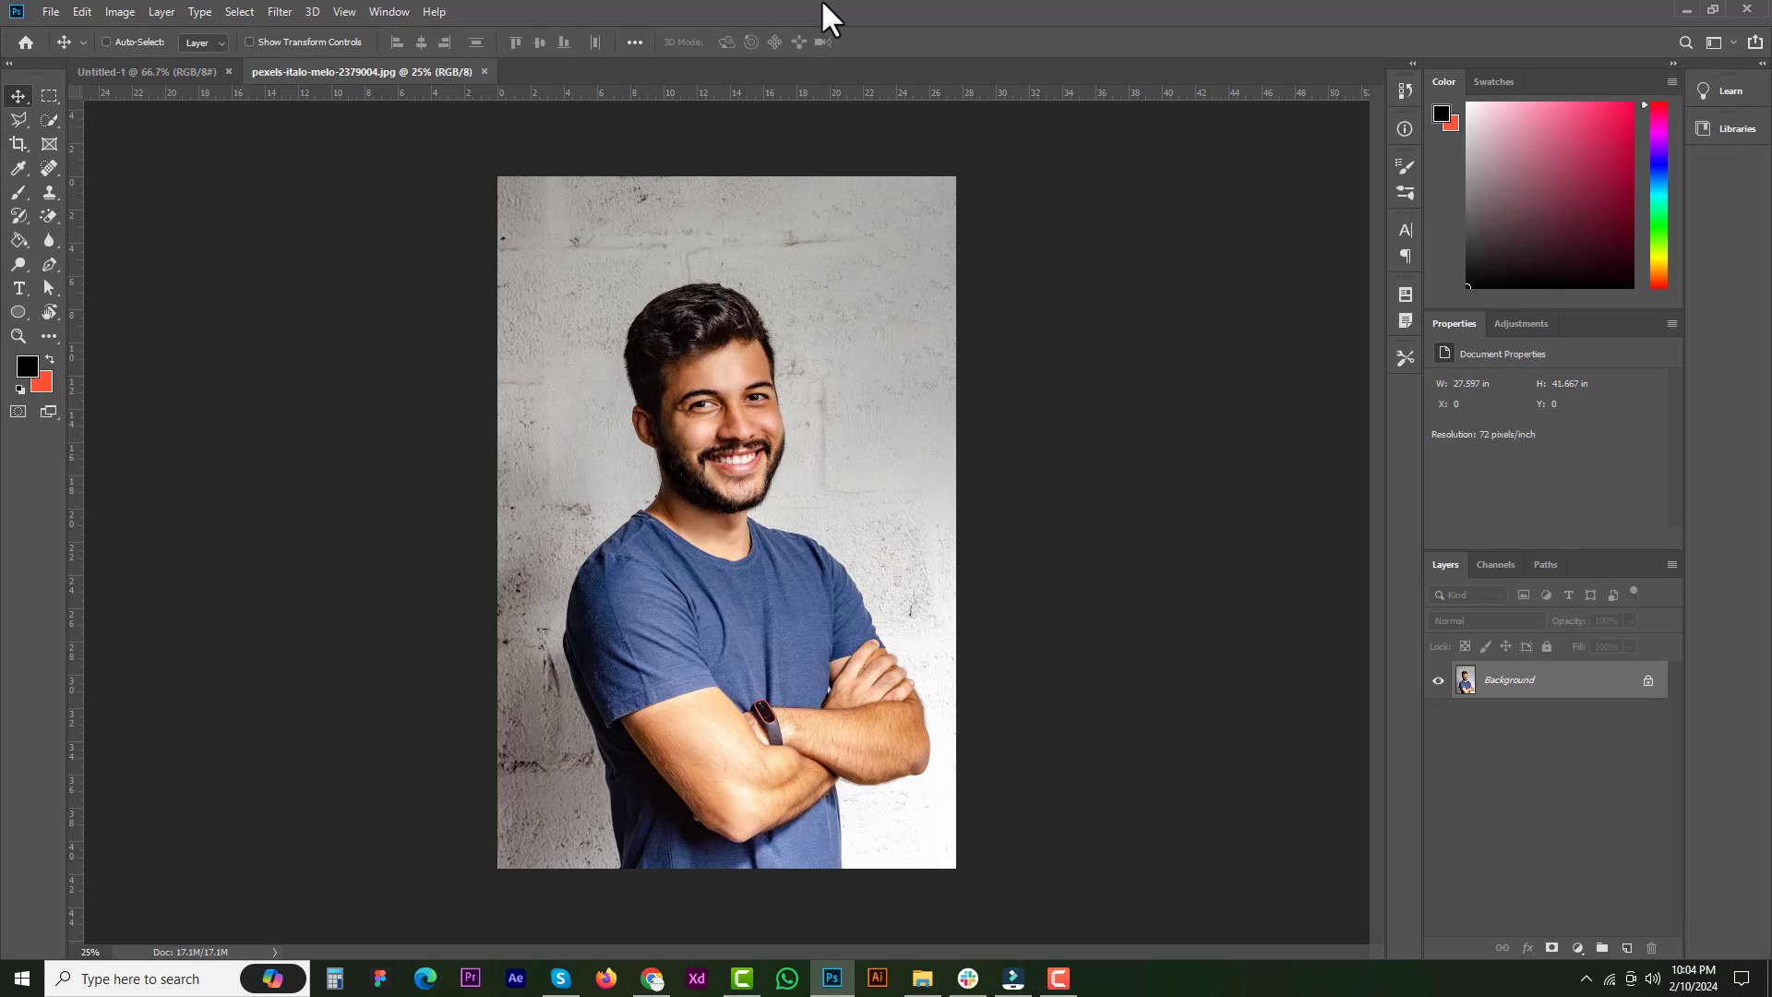
click(239, 12)
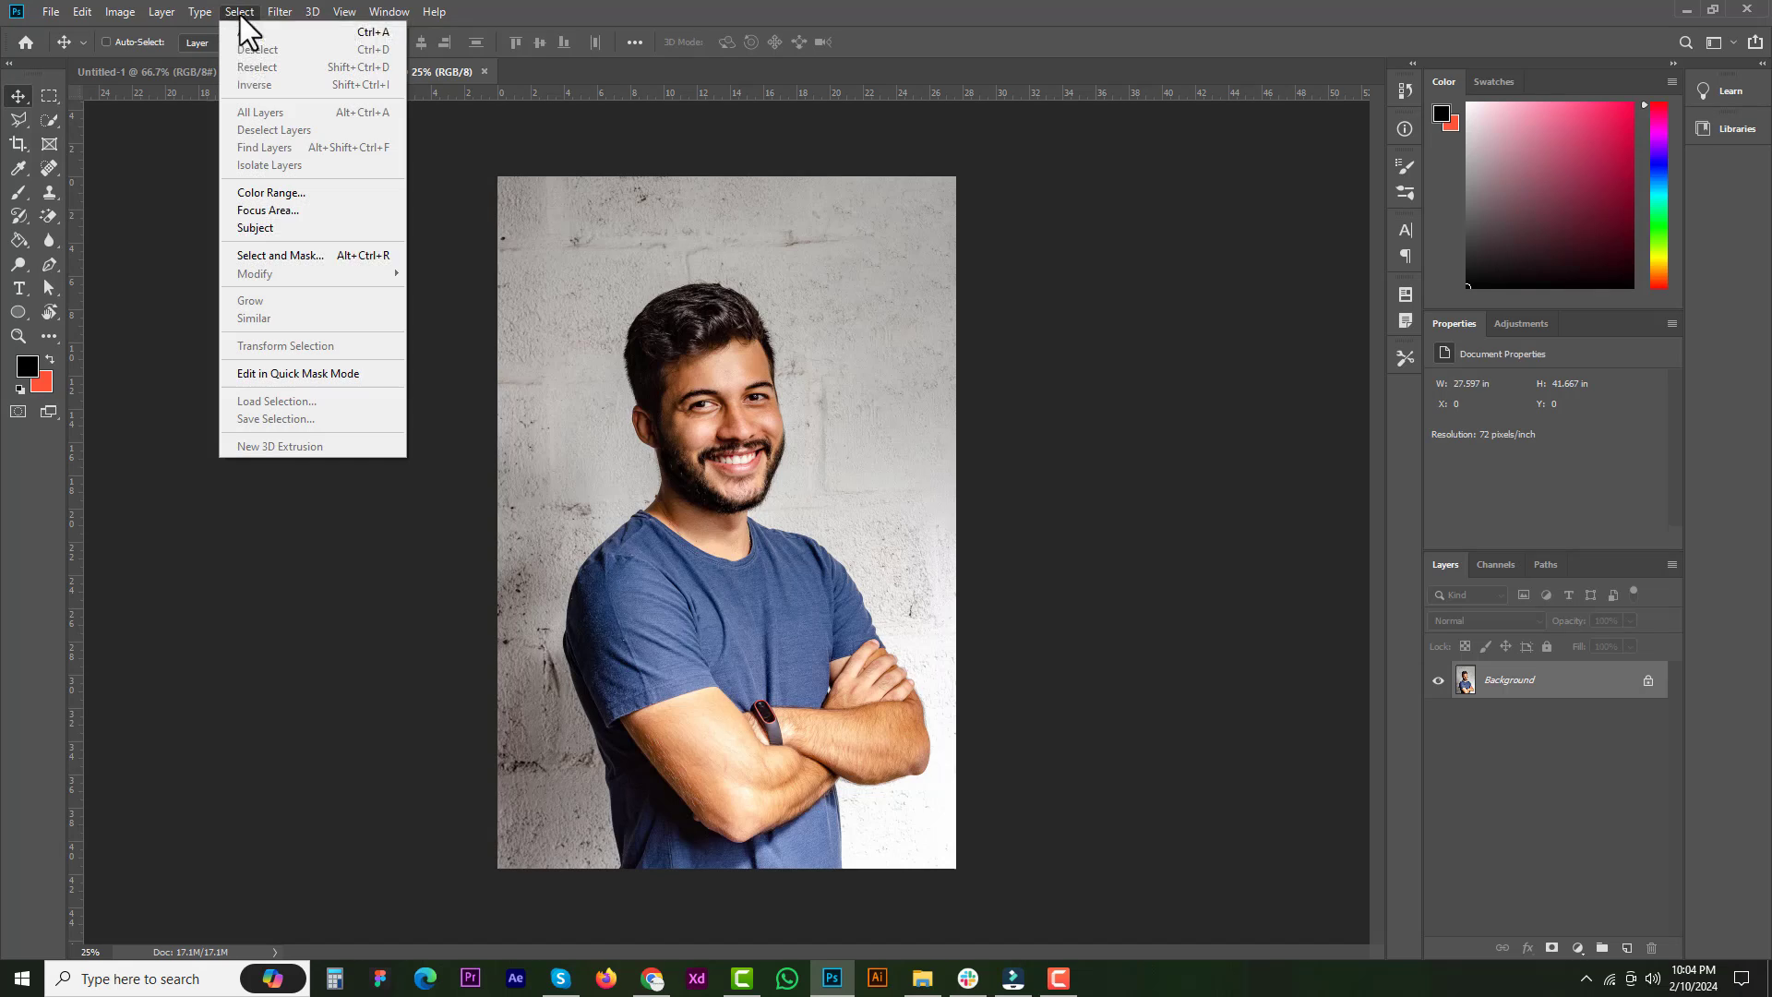
click(263, 229)
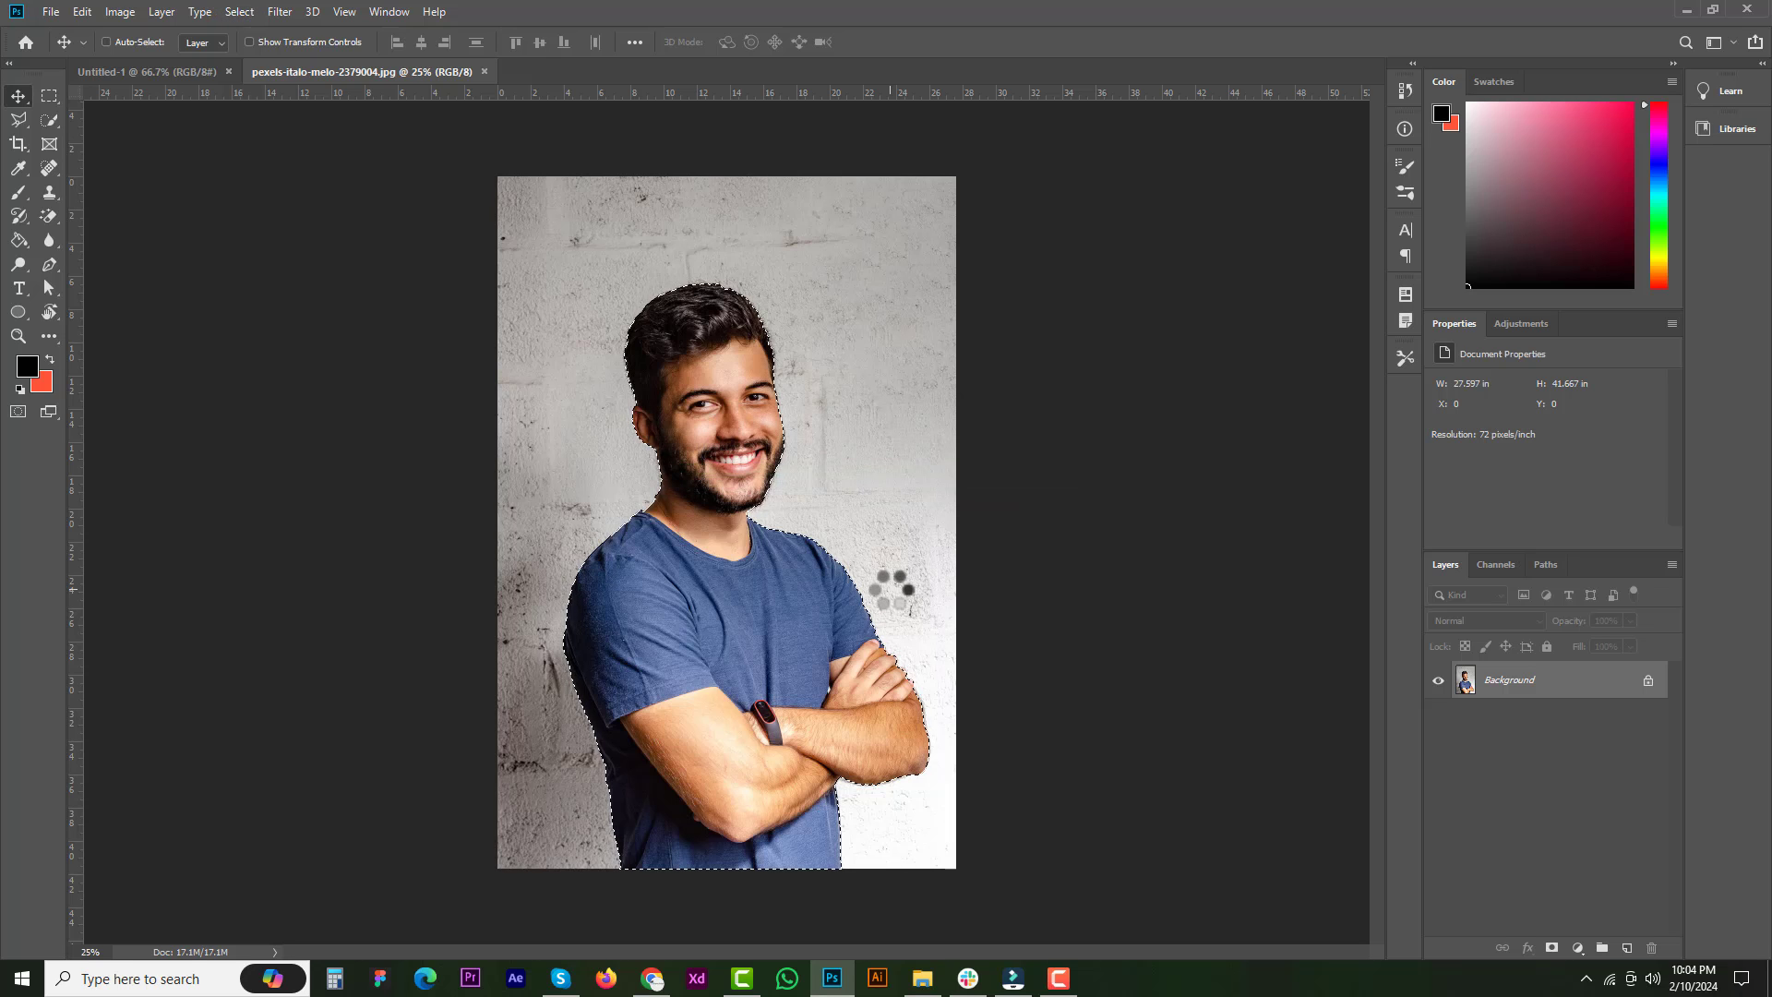
click(1551, 947)
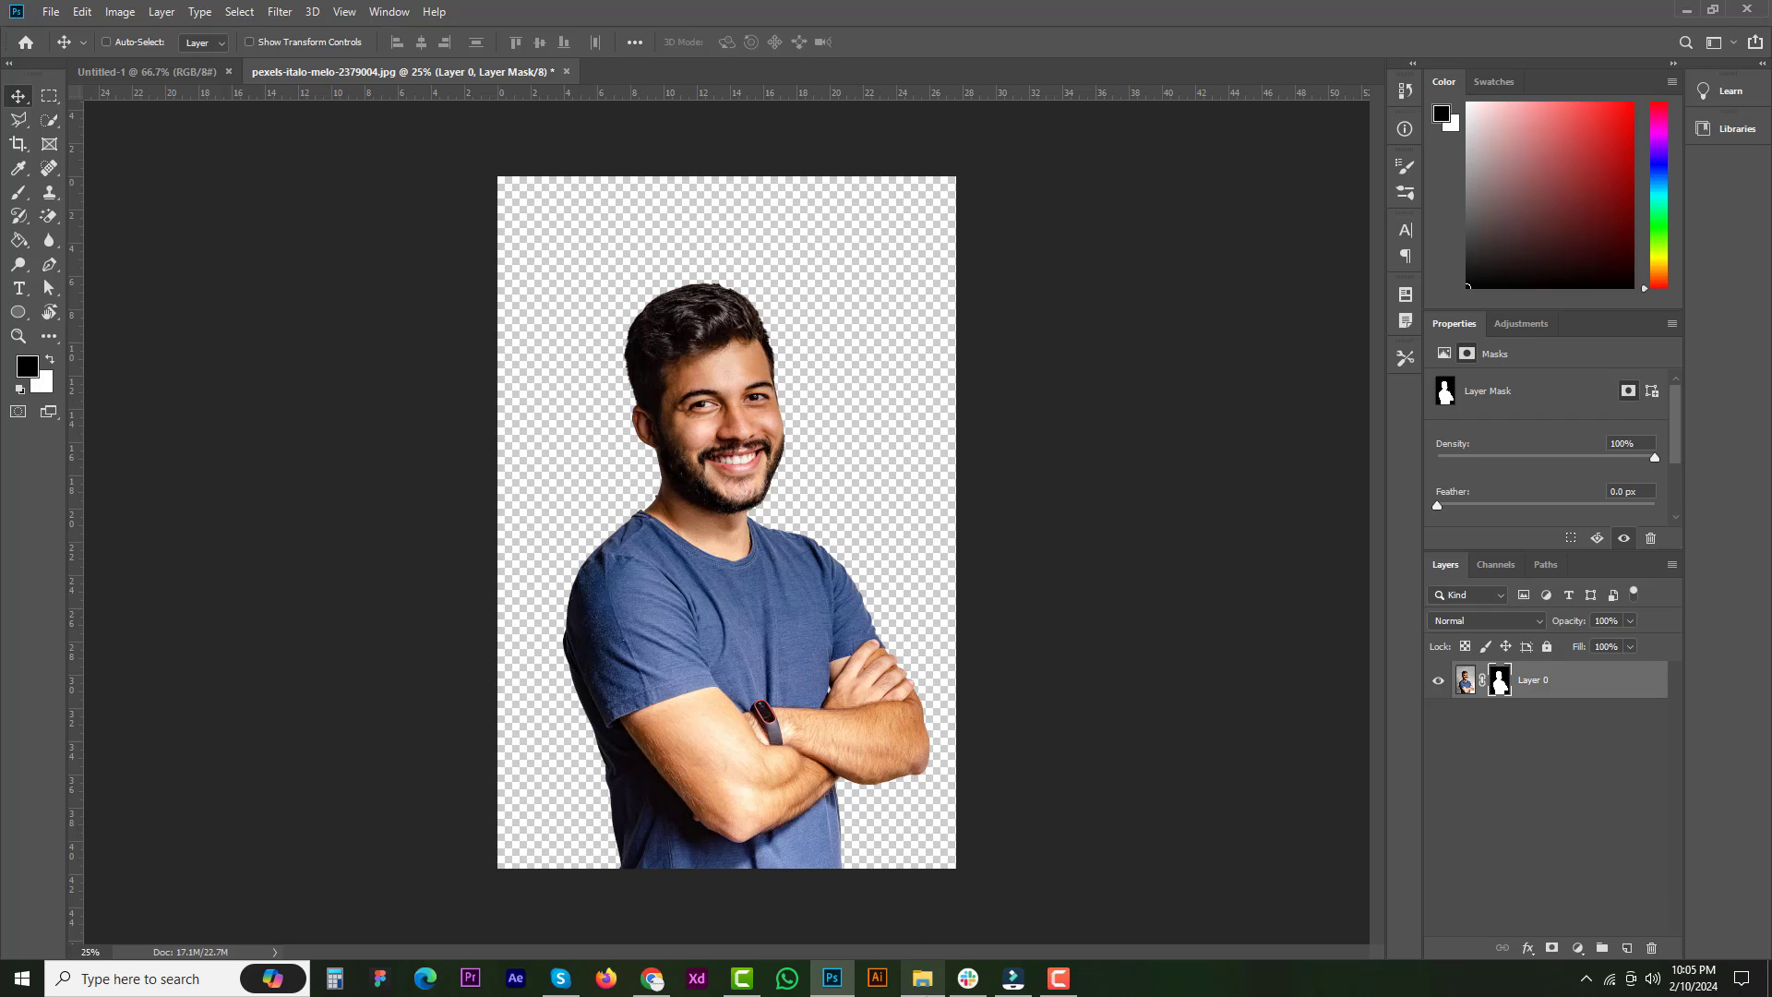
- Open young-bearded-man-with-striped-shirt.jpg as its own document and select the man with Select Subject
click(923, 978)
drag(1294, 324, 826, 138)
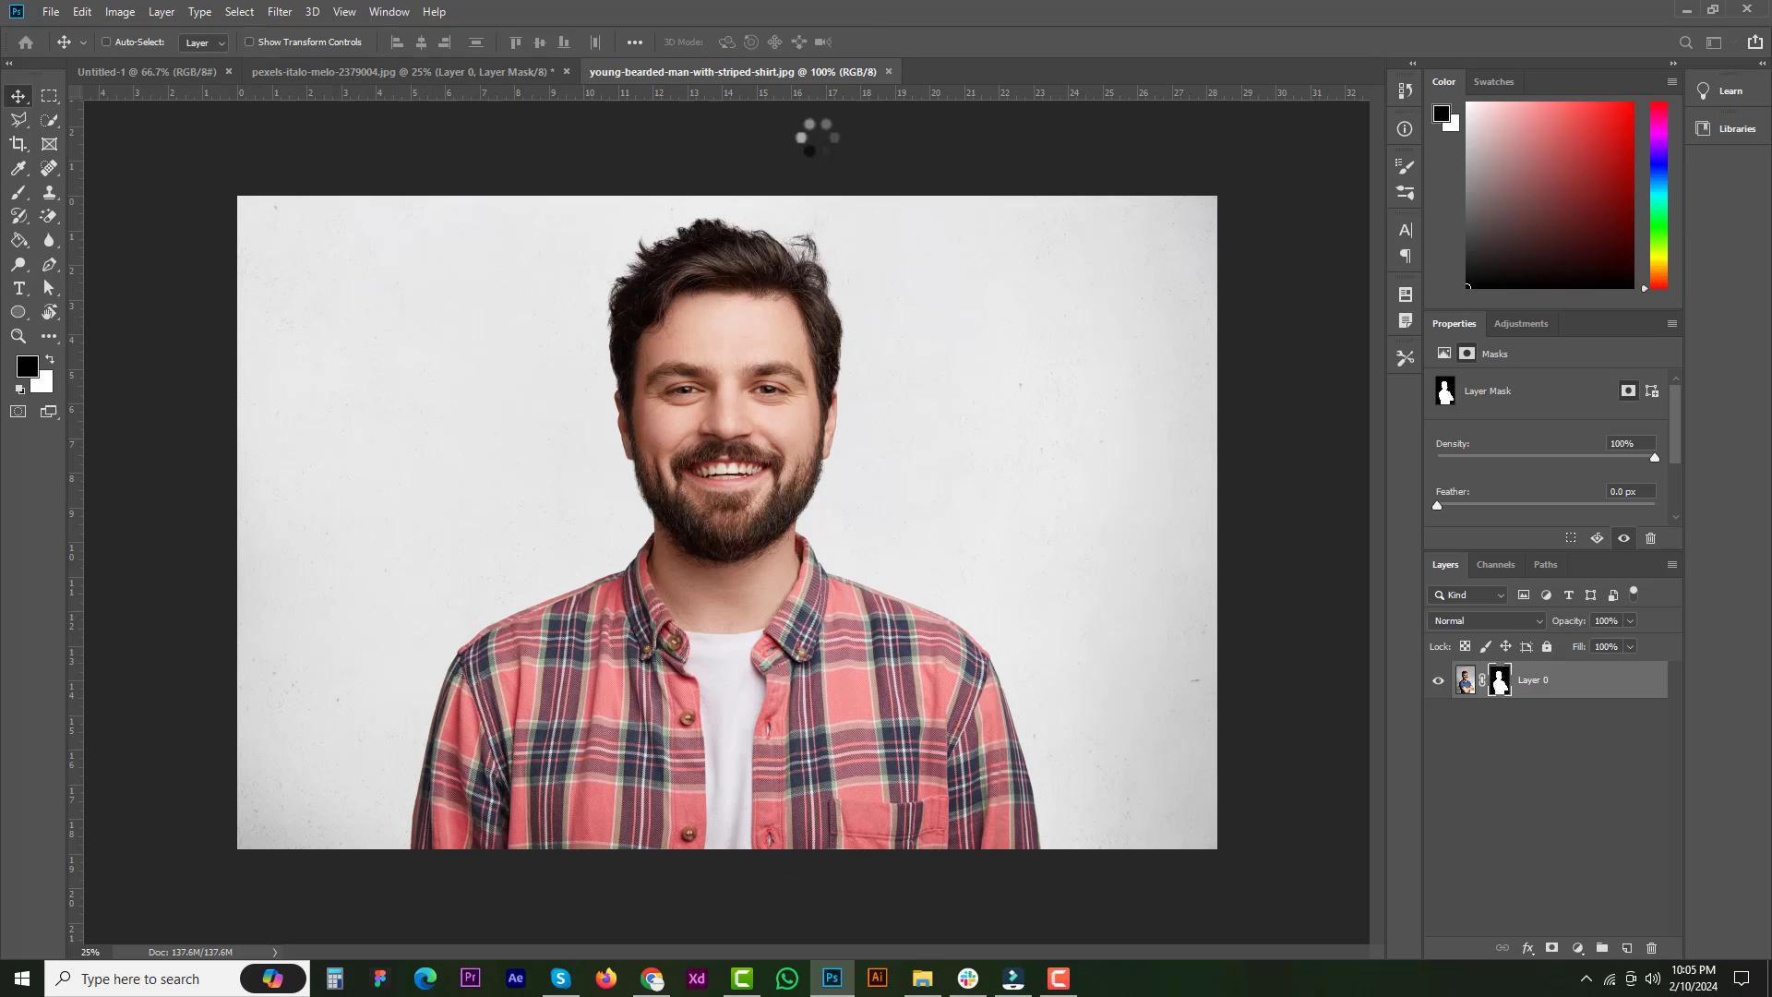
click(239, 12)
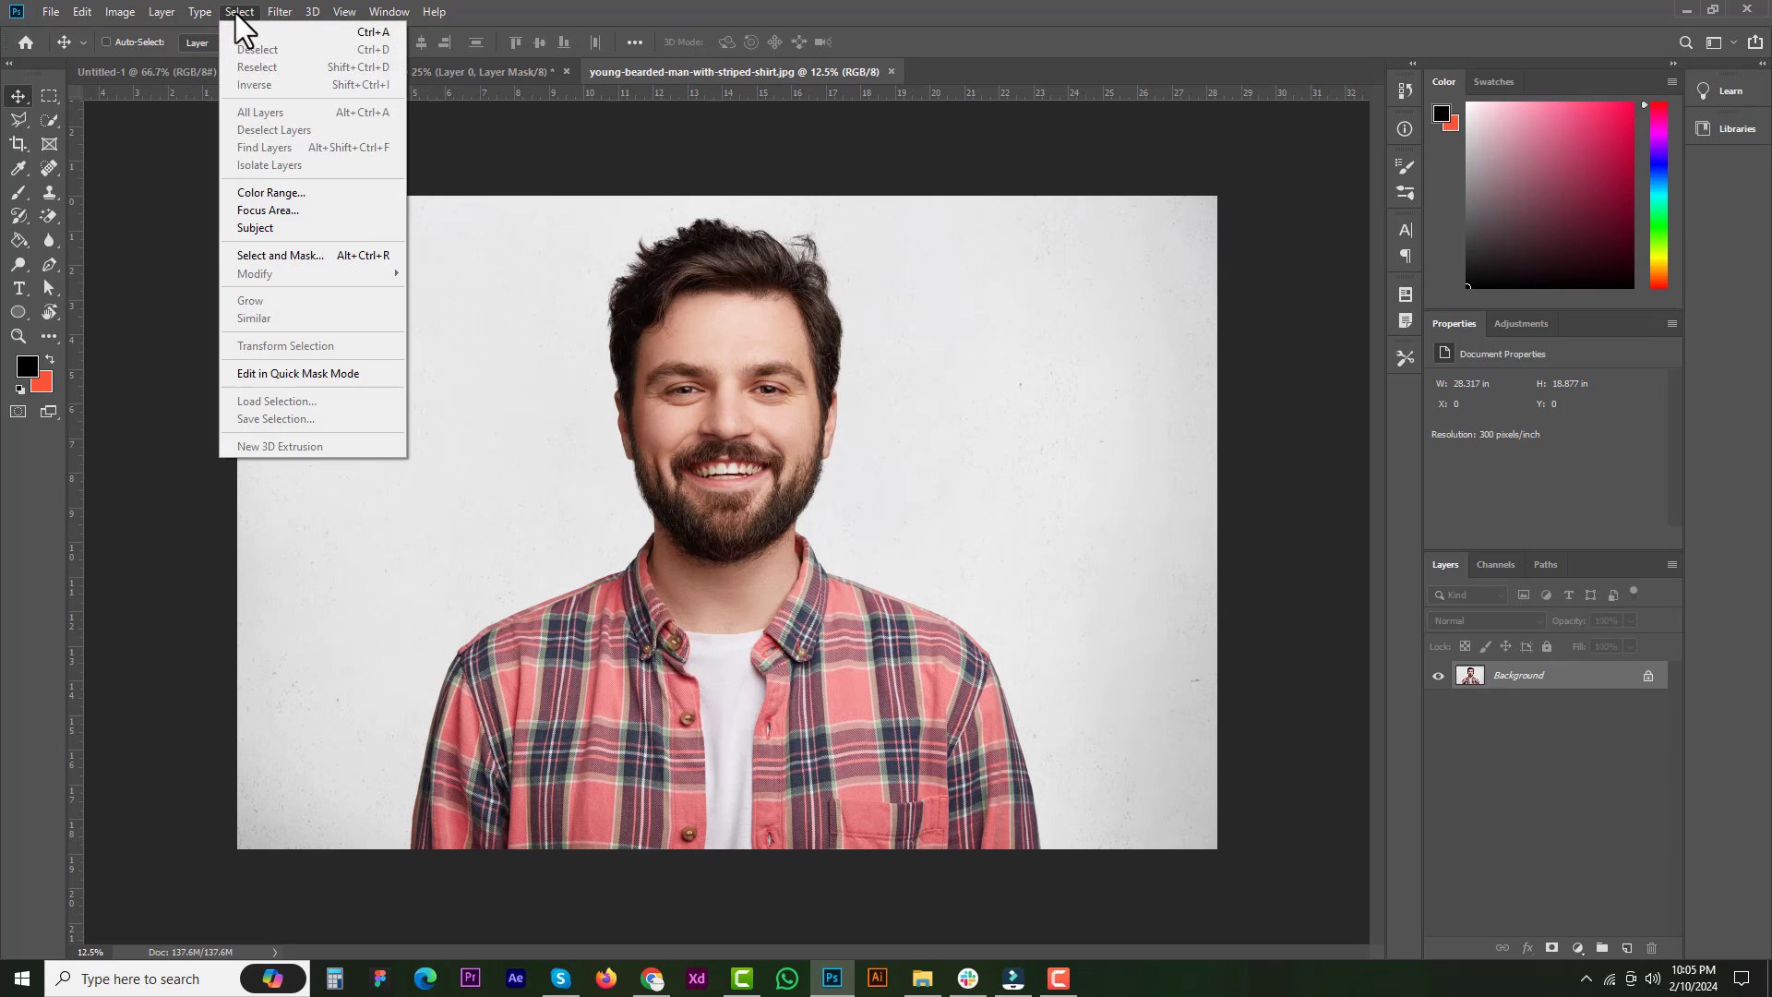
click(276, 227)
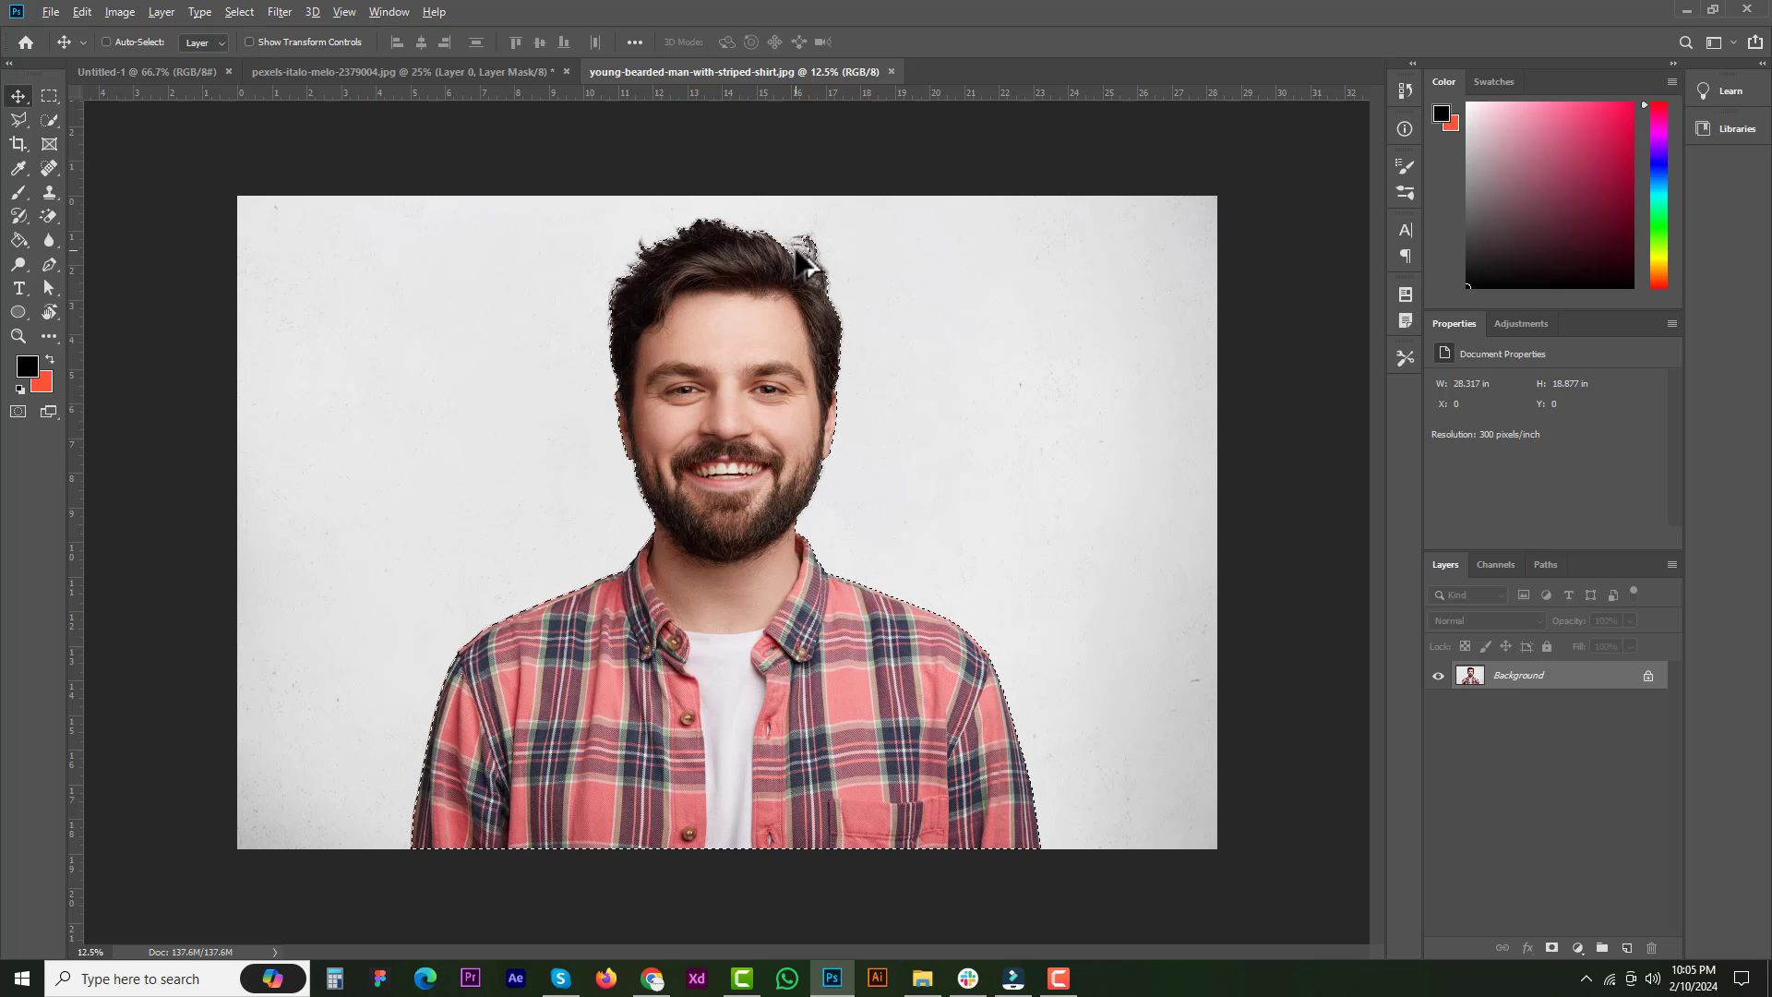
scroll(803, 244, up, 4)
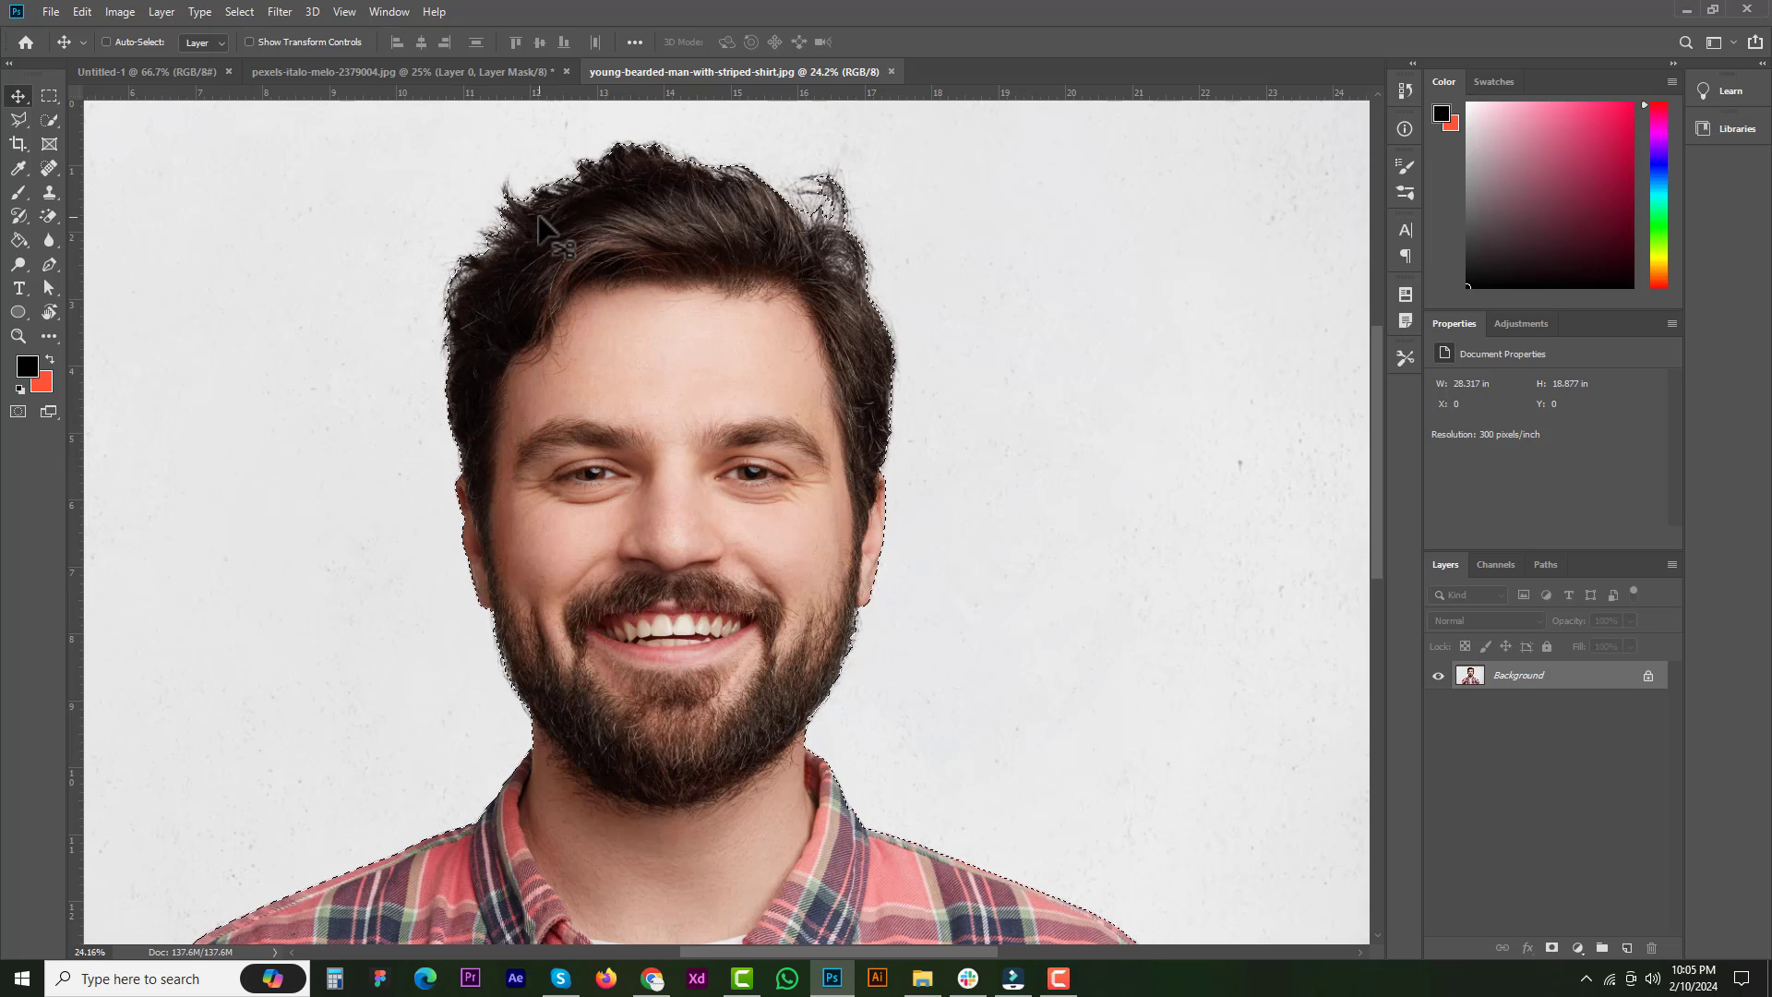
click(192, 12)
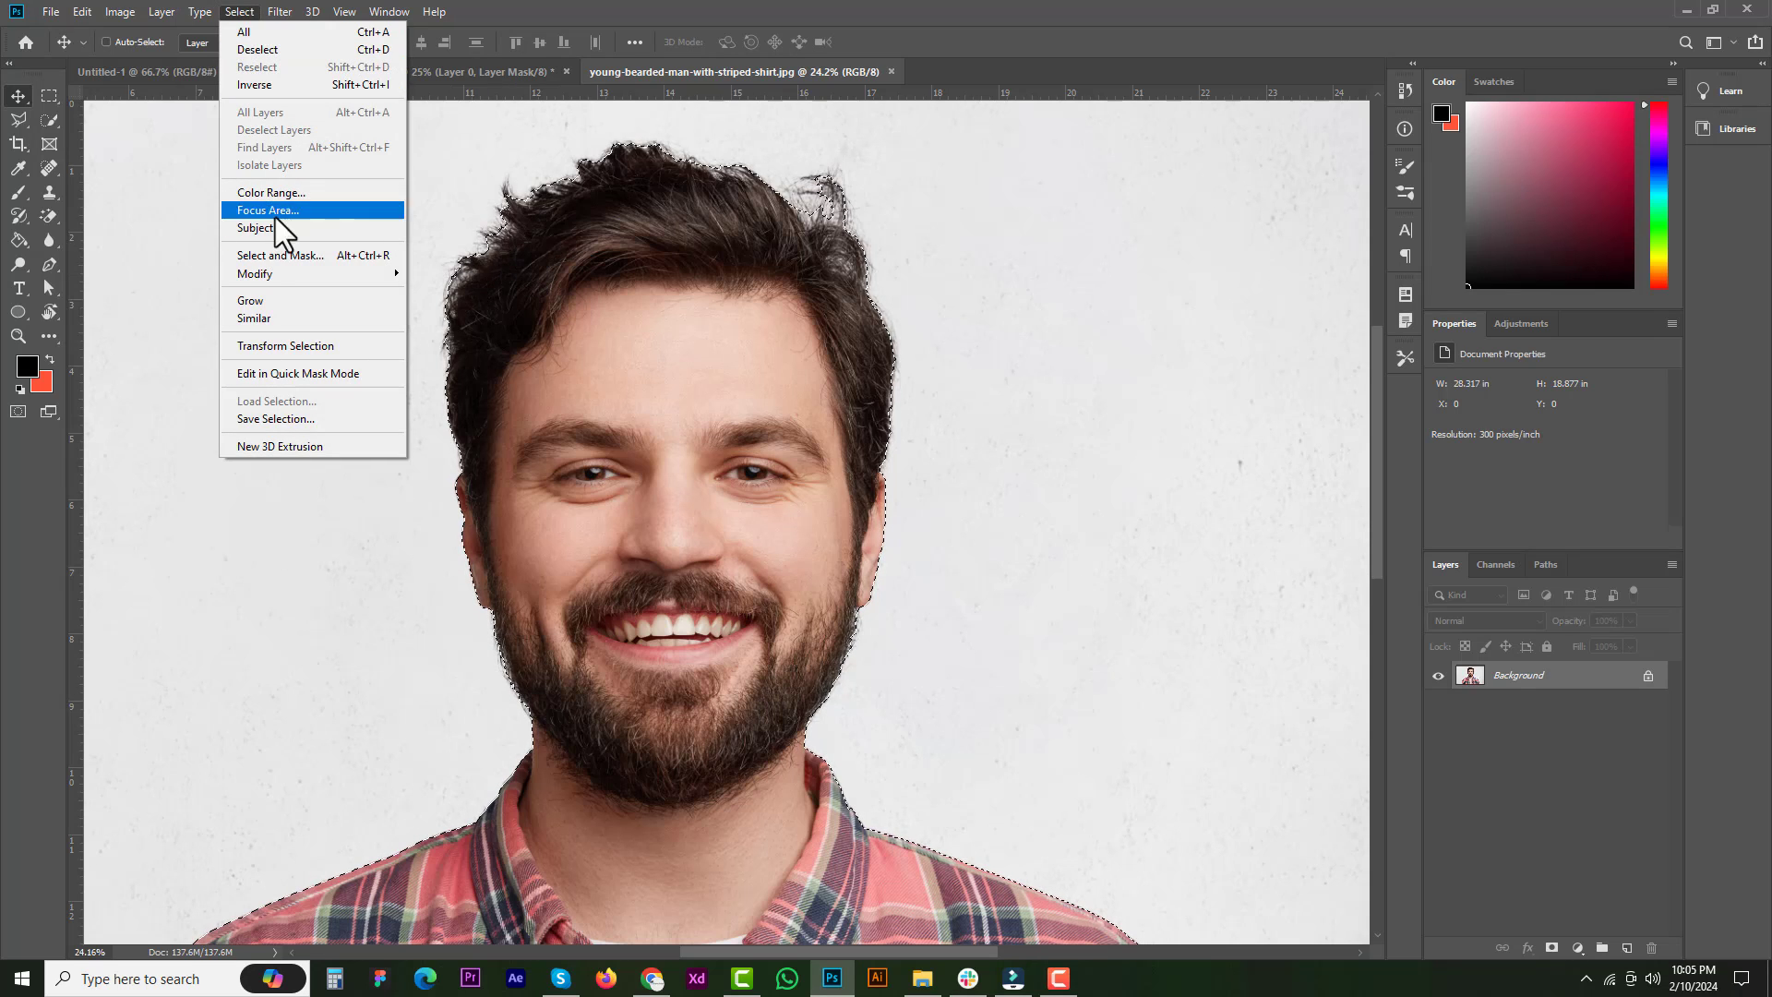
click(859, 14)
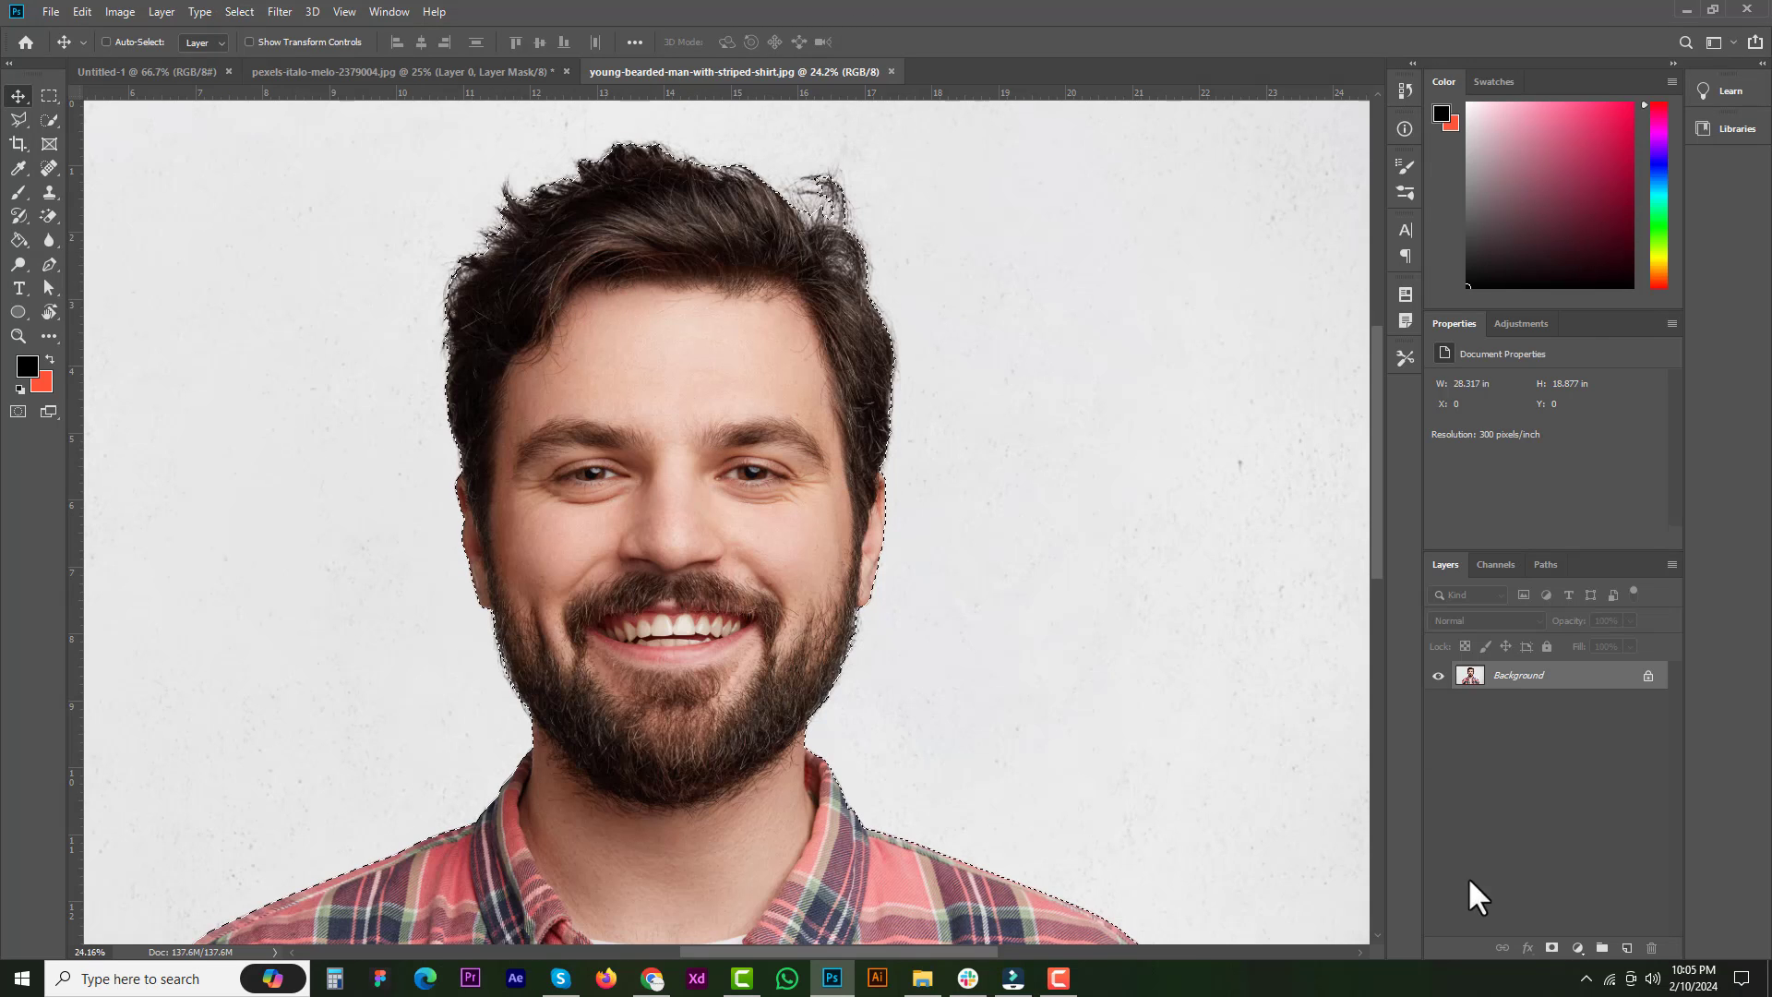
scroll(1167, 750, down, 3)
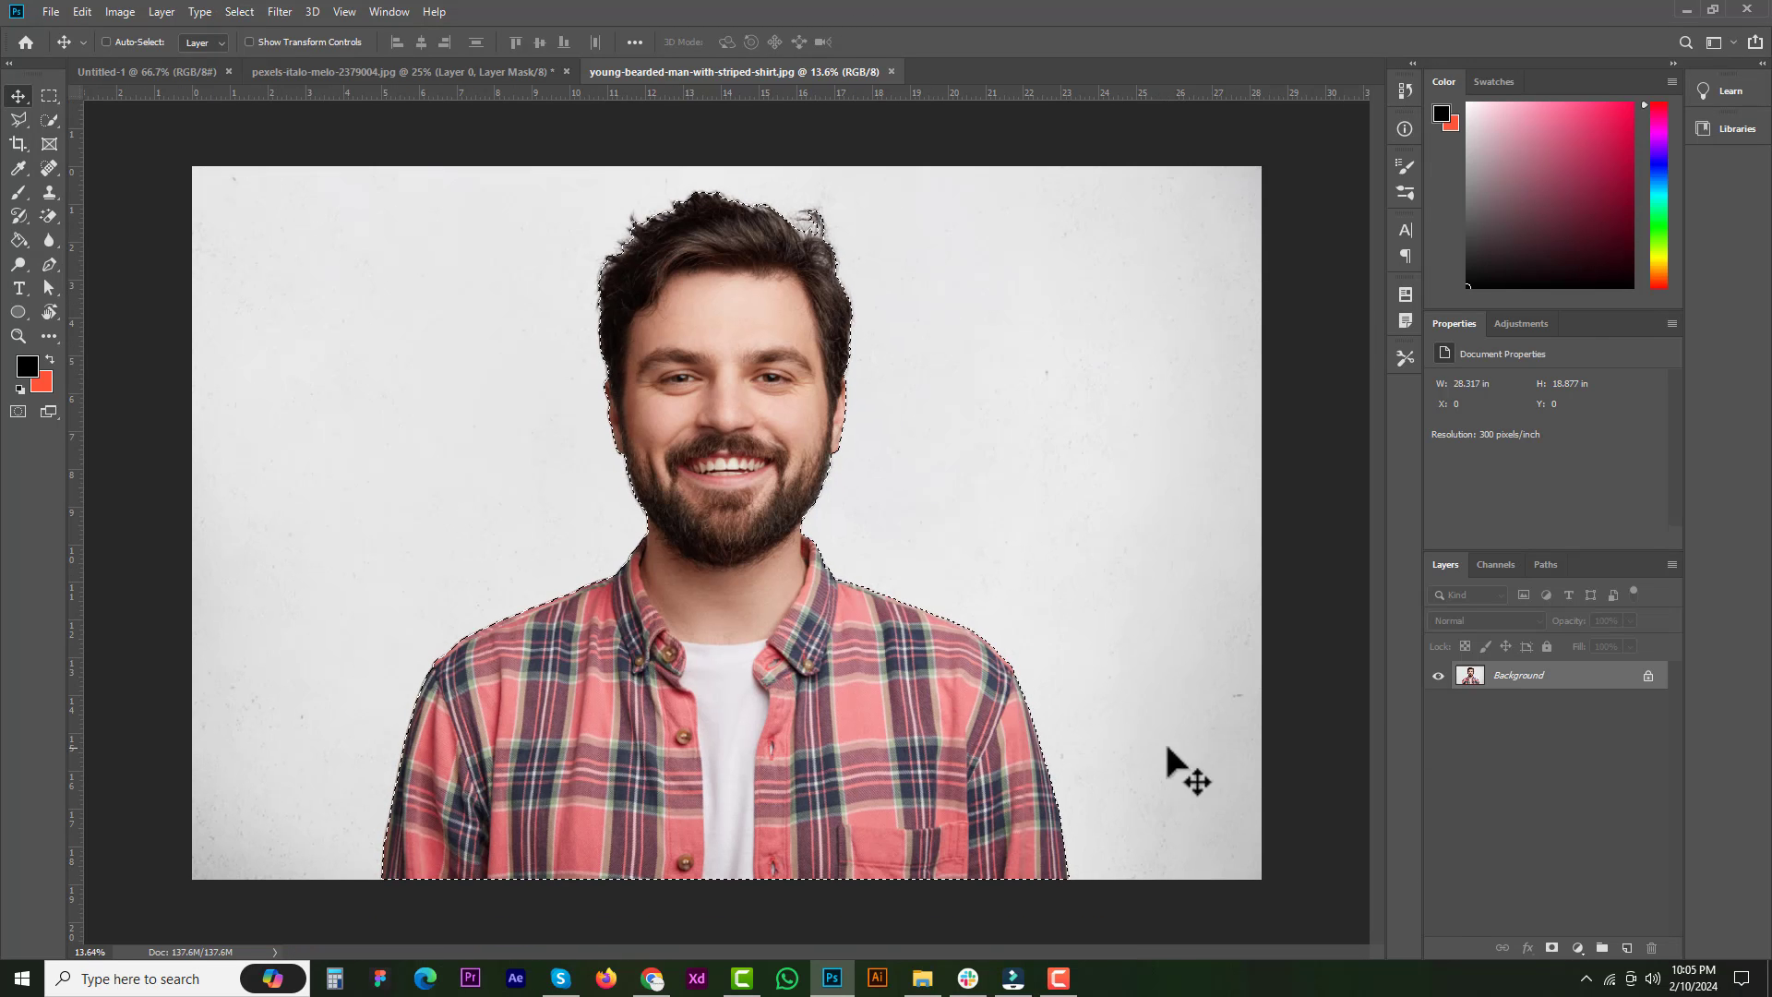
- Hide the background around the bearded man with a layer mask made from the selection, and check the hair edges
click(1554, 949)
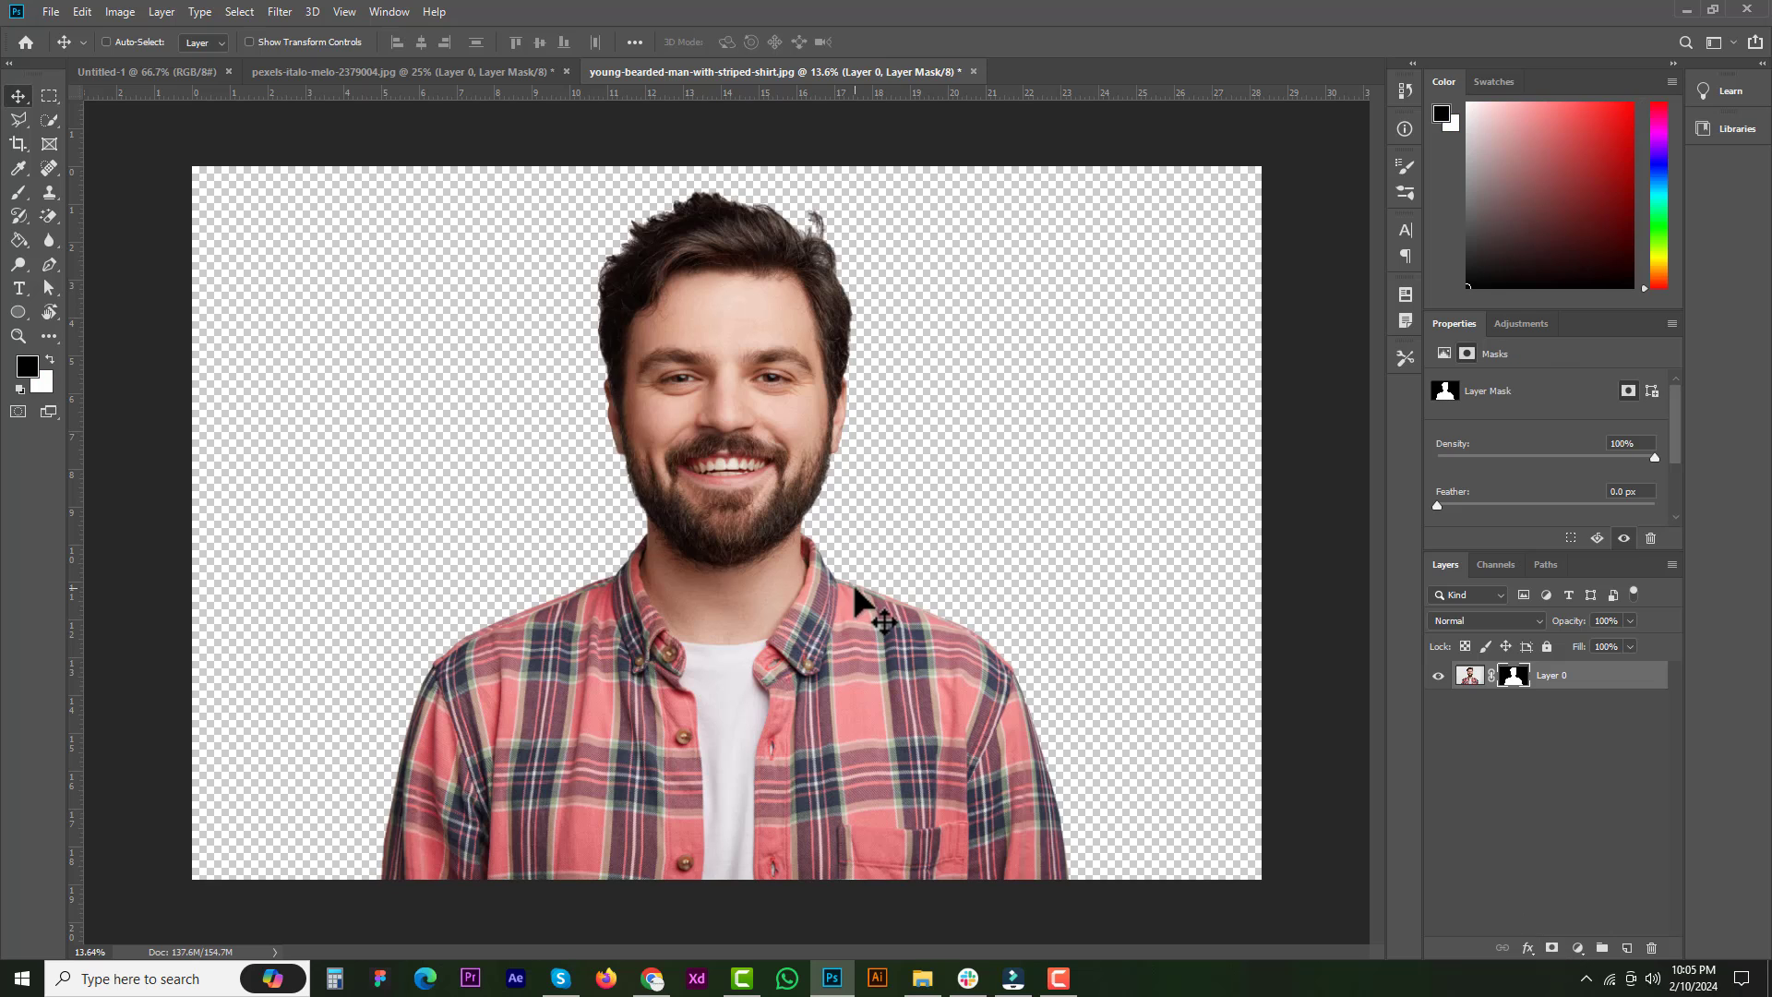
scroll(665, 268, up, 2)
scroll(665, 268, up, 1)
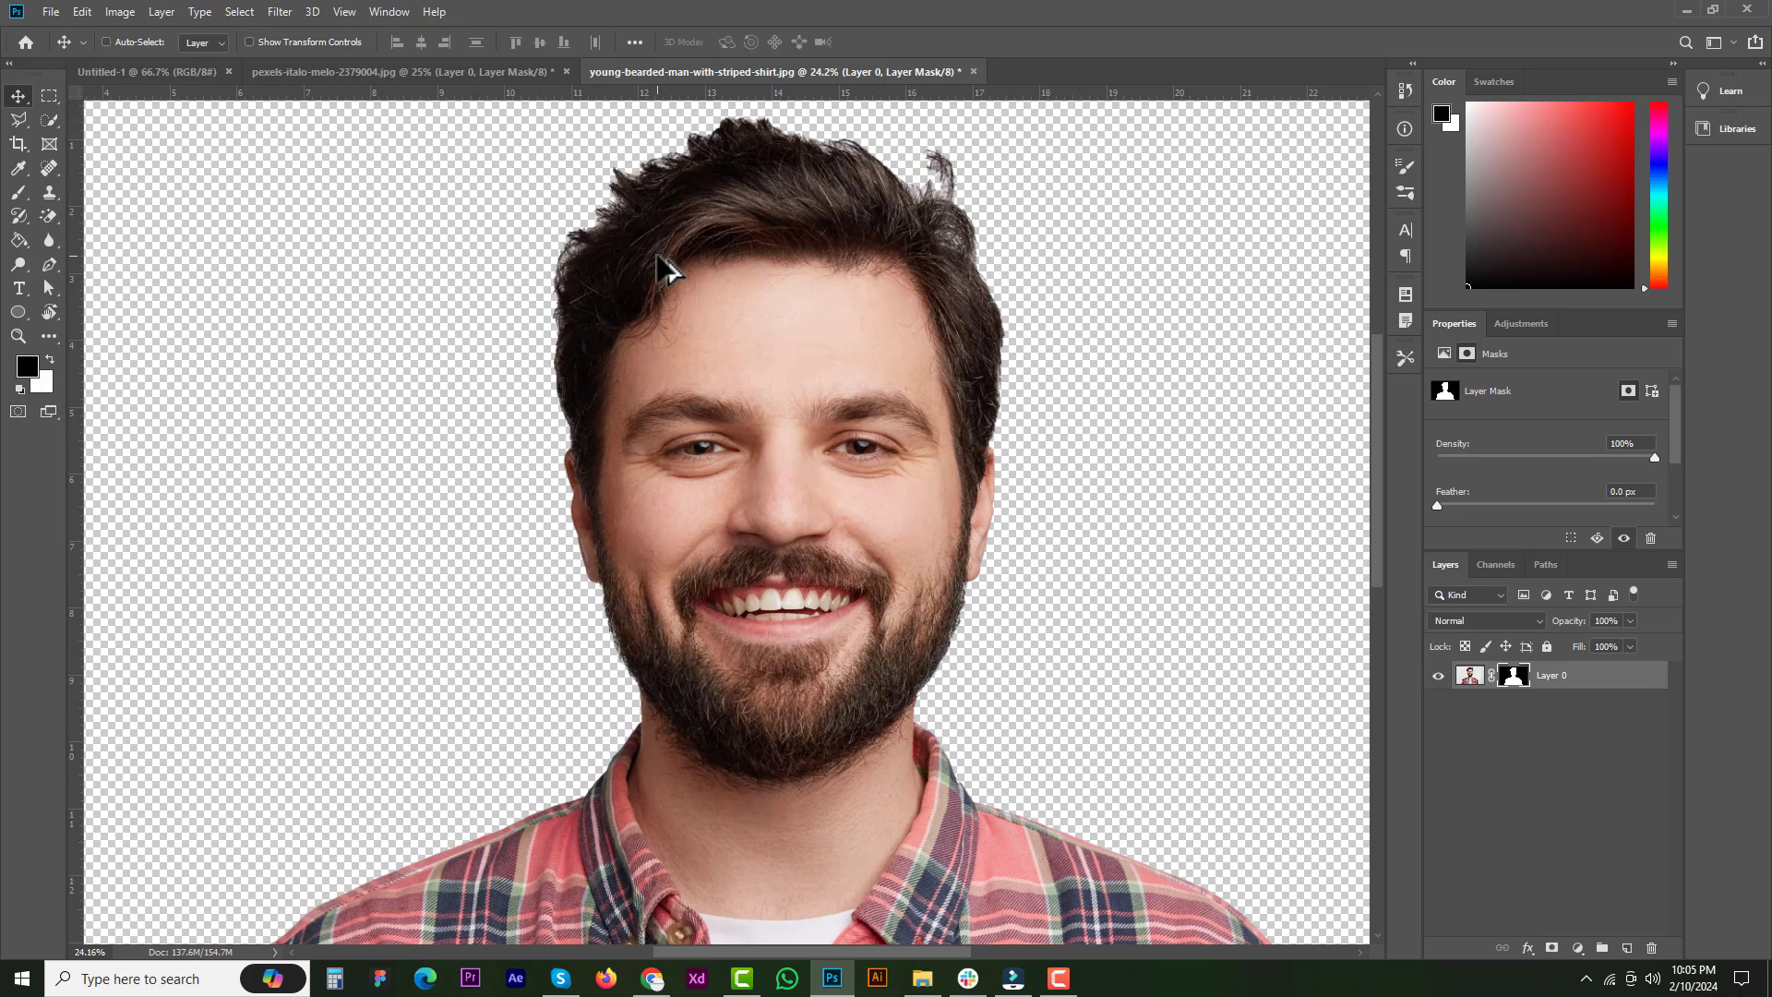
scroll(665, 268, down, 2)
- Add a black-filled layer beneath the masked portrait to check the cutout's edges
click(1626, 948)
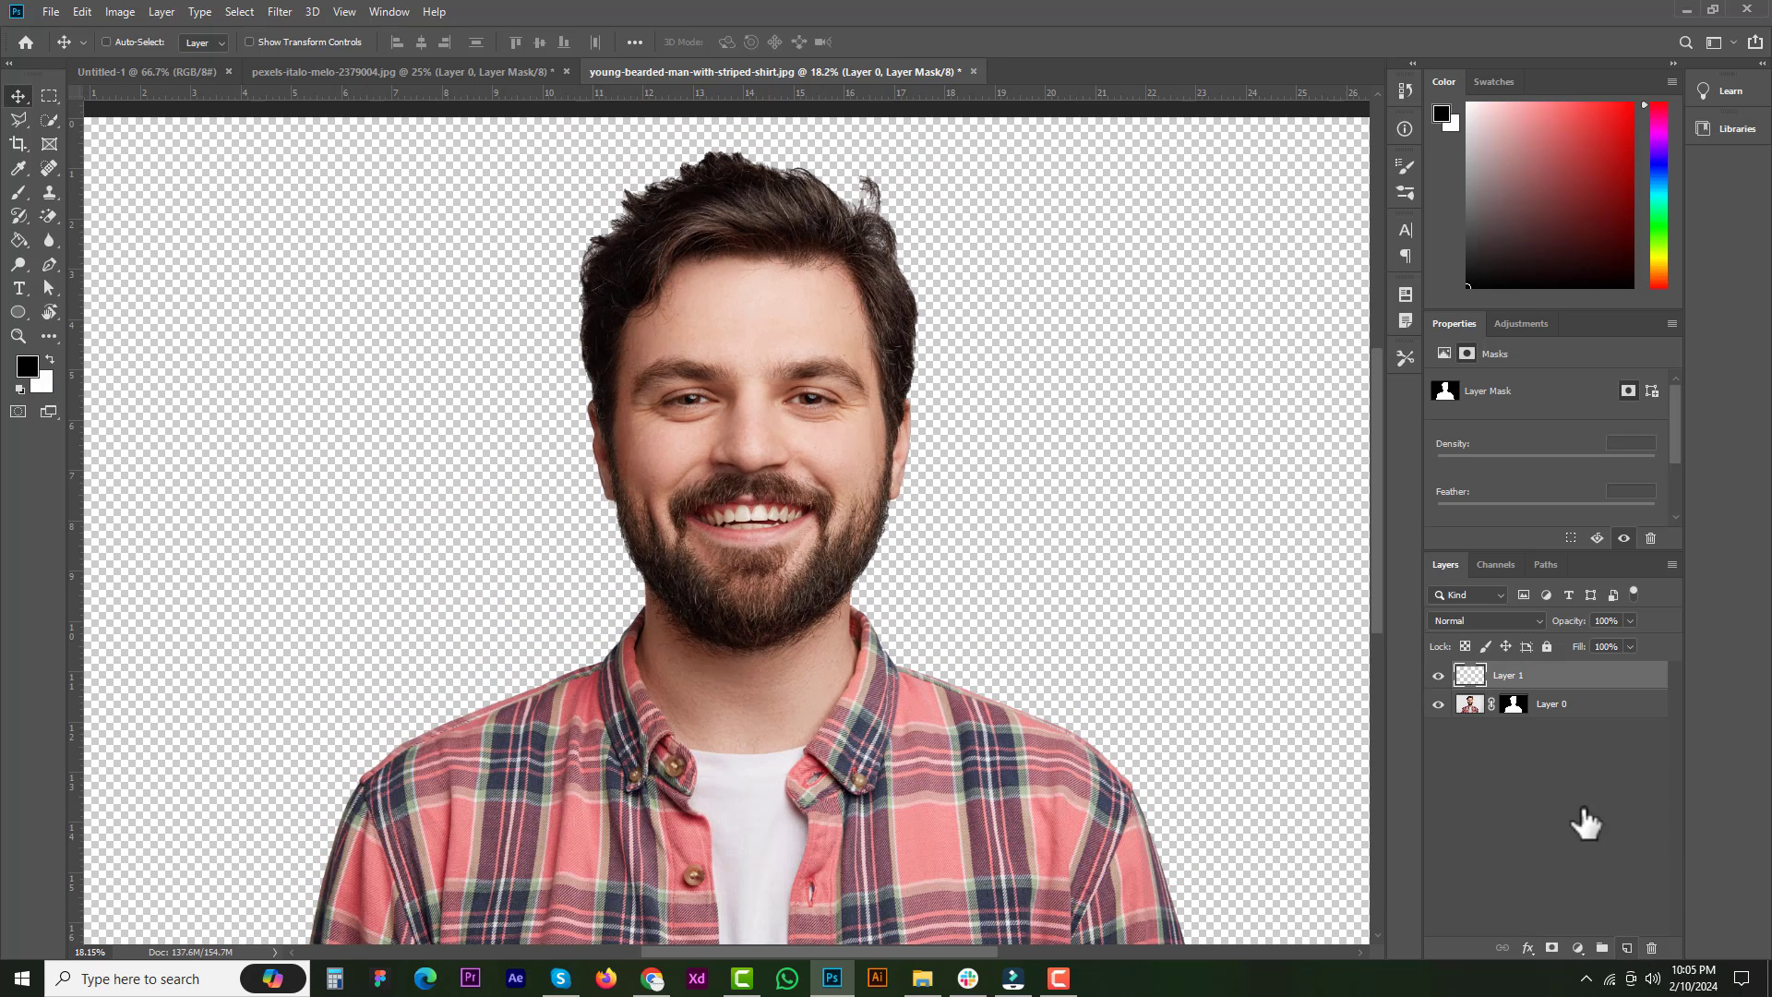
drag(1523, 677, 1544, 725)
key(alt+BackSpace)
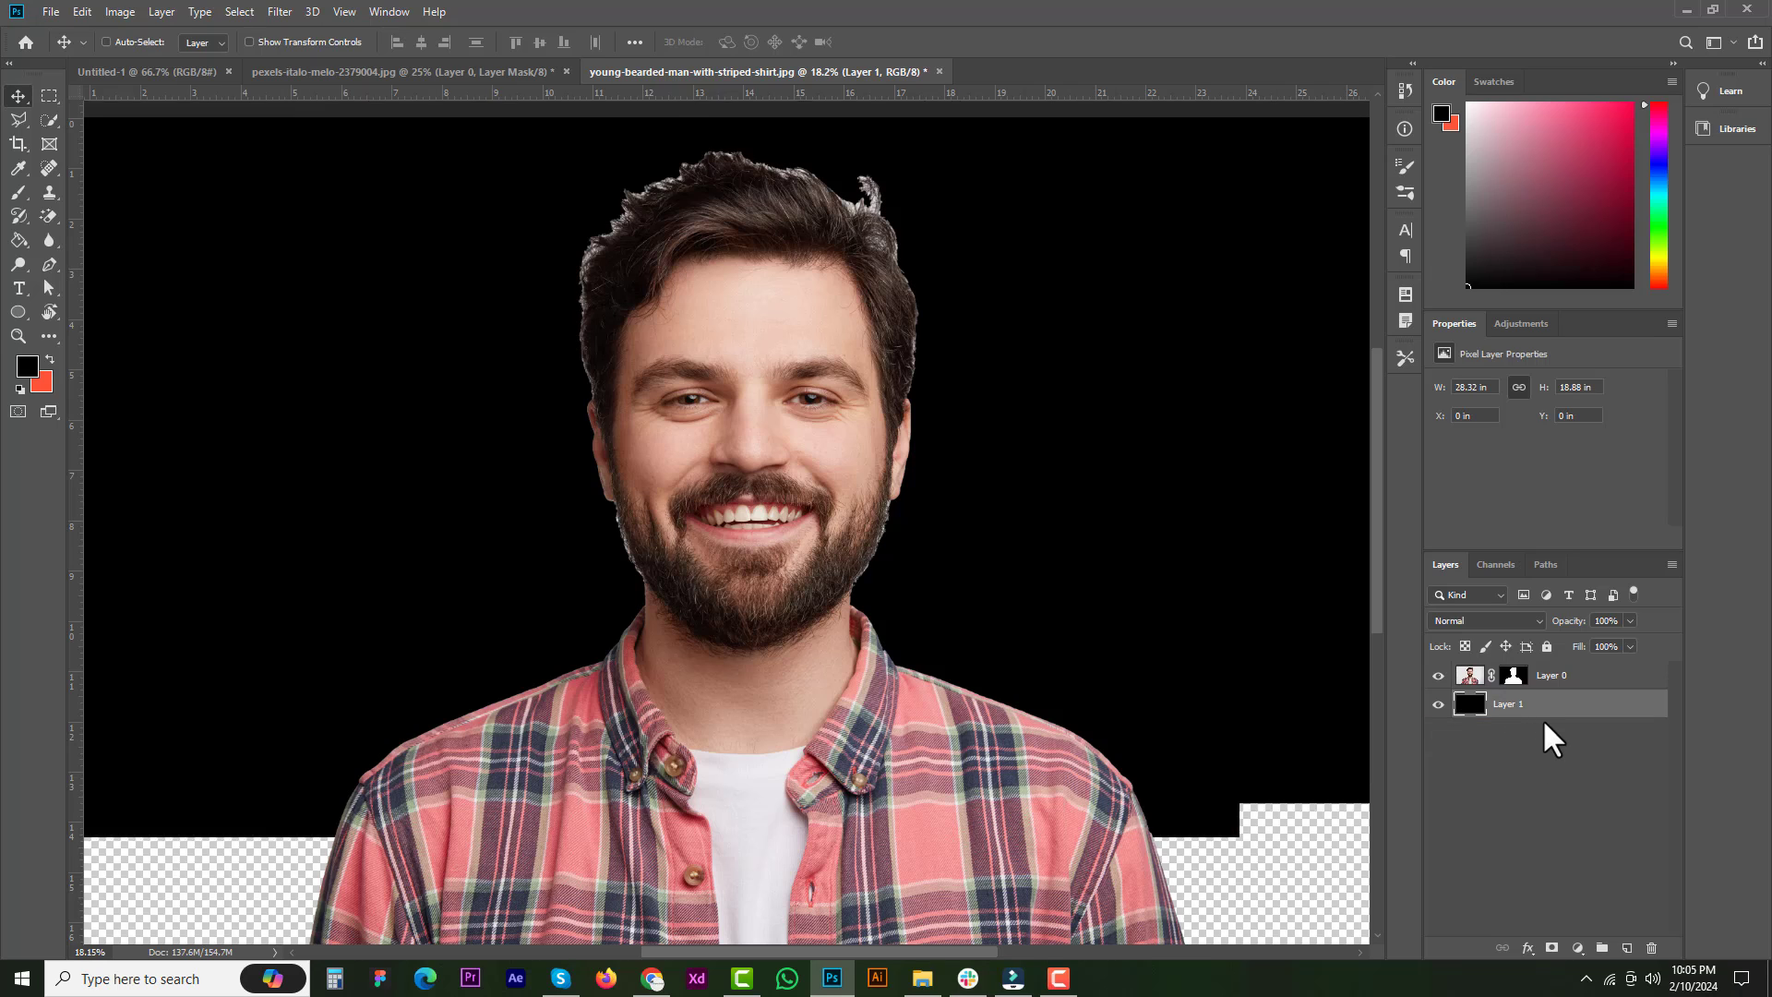
scroll(925, 550, down, 2)
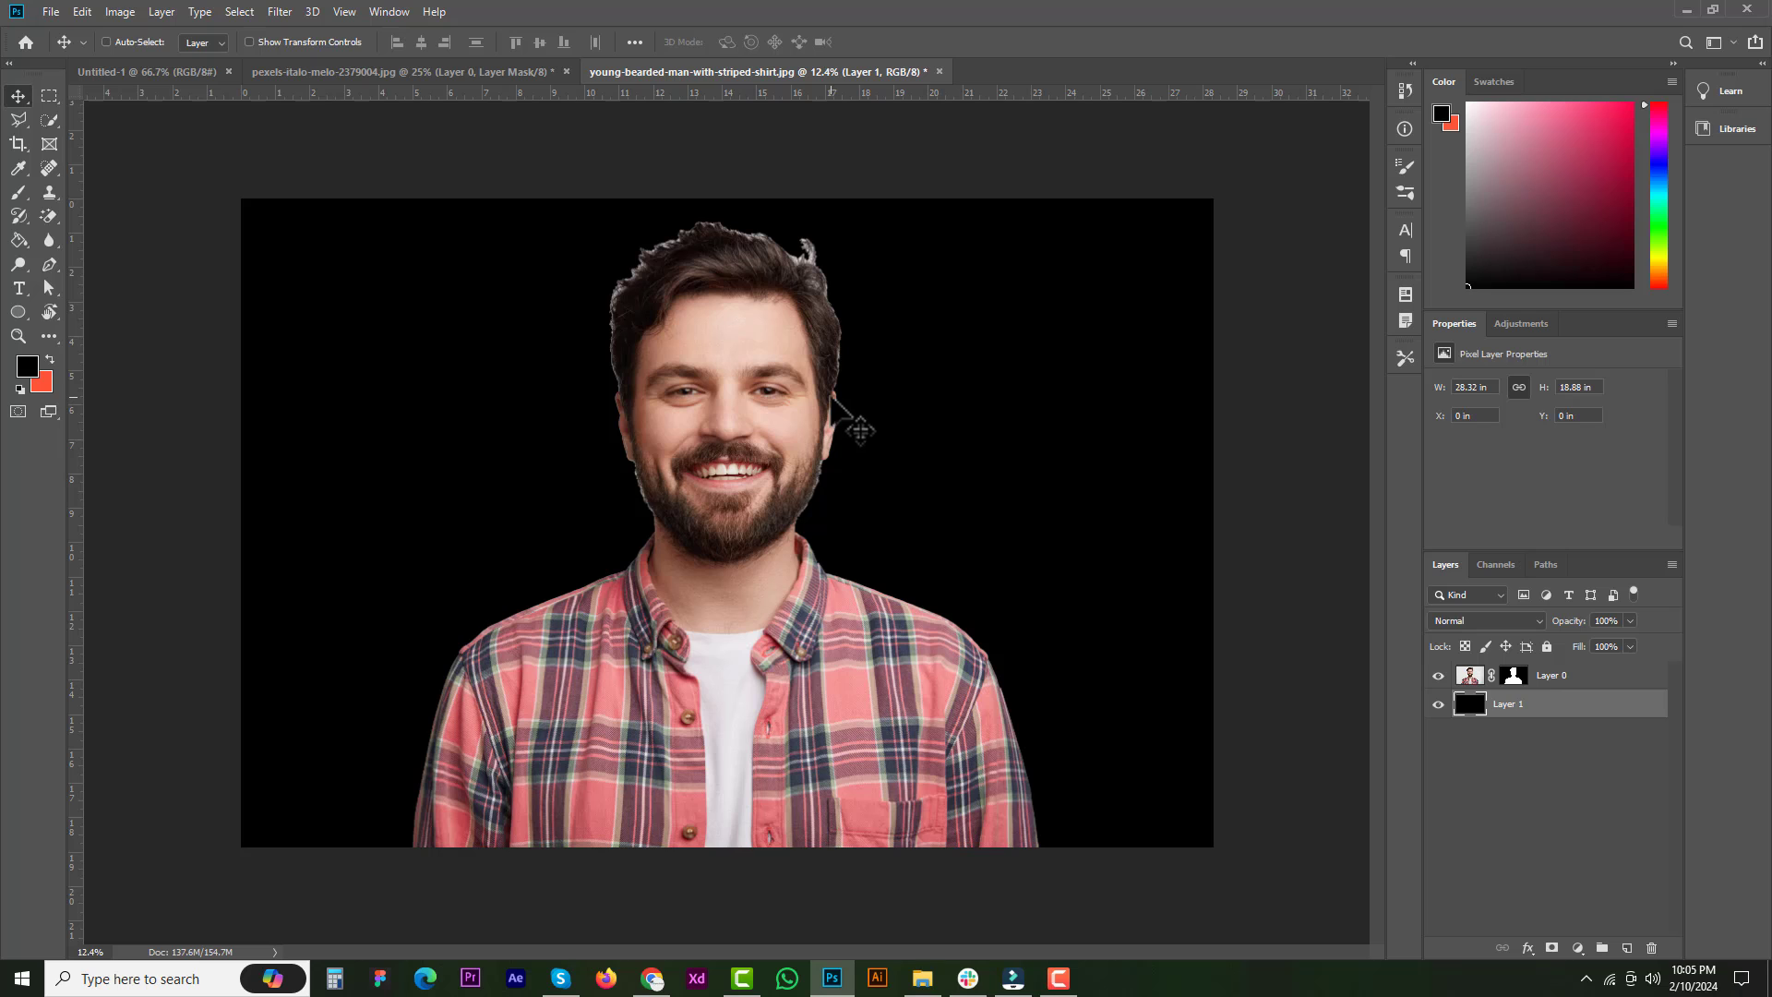
scroll(694, 241, up, 1)
scroll(687, 270, down, 1)
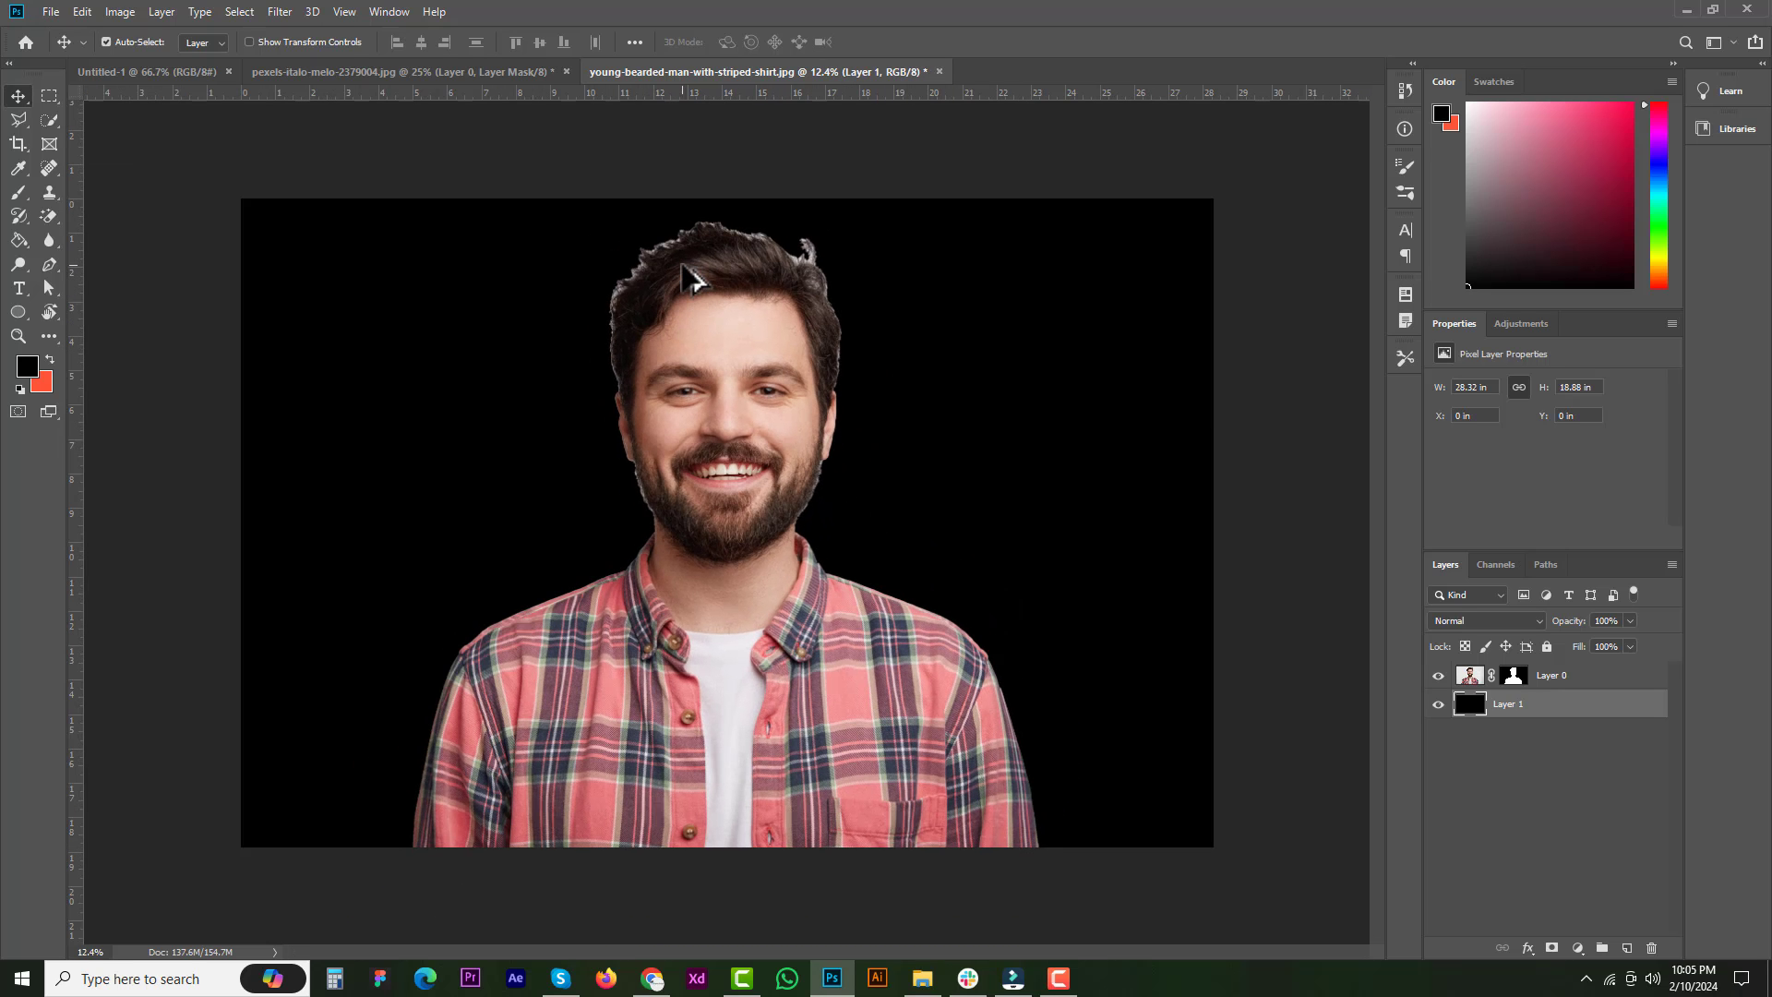
- Undo the black layer and the layer mask to restore the original portrait background
key(ctrl+a)
key(Delete)
key(ctrl+bracketright)
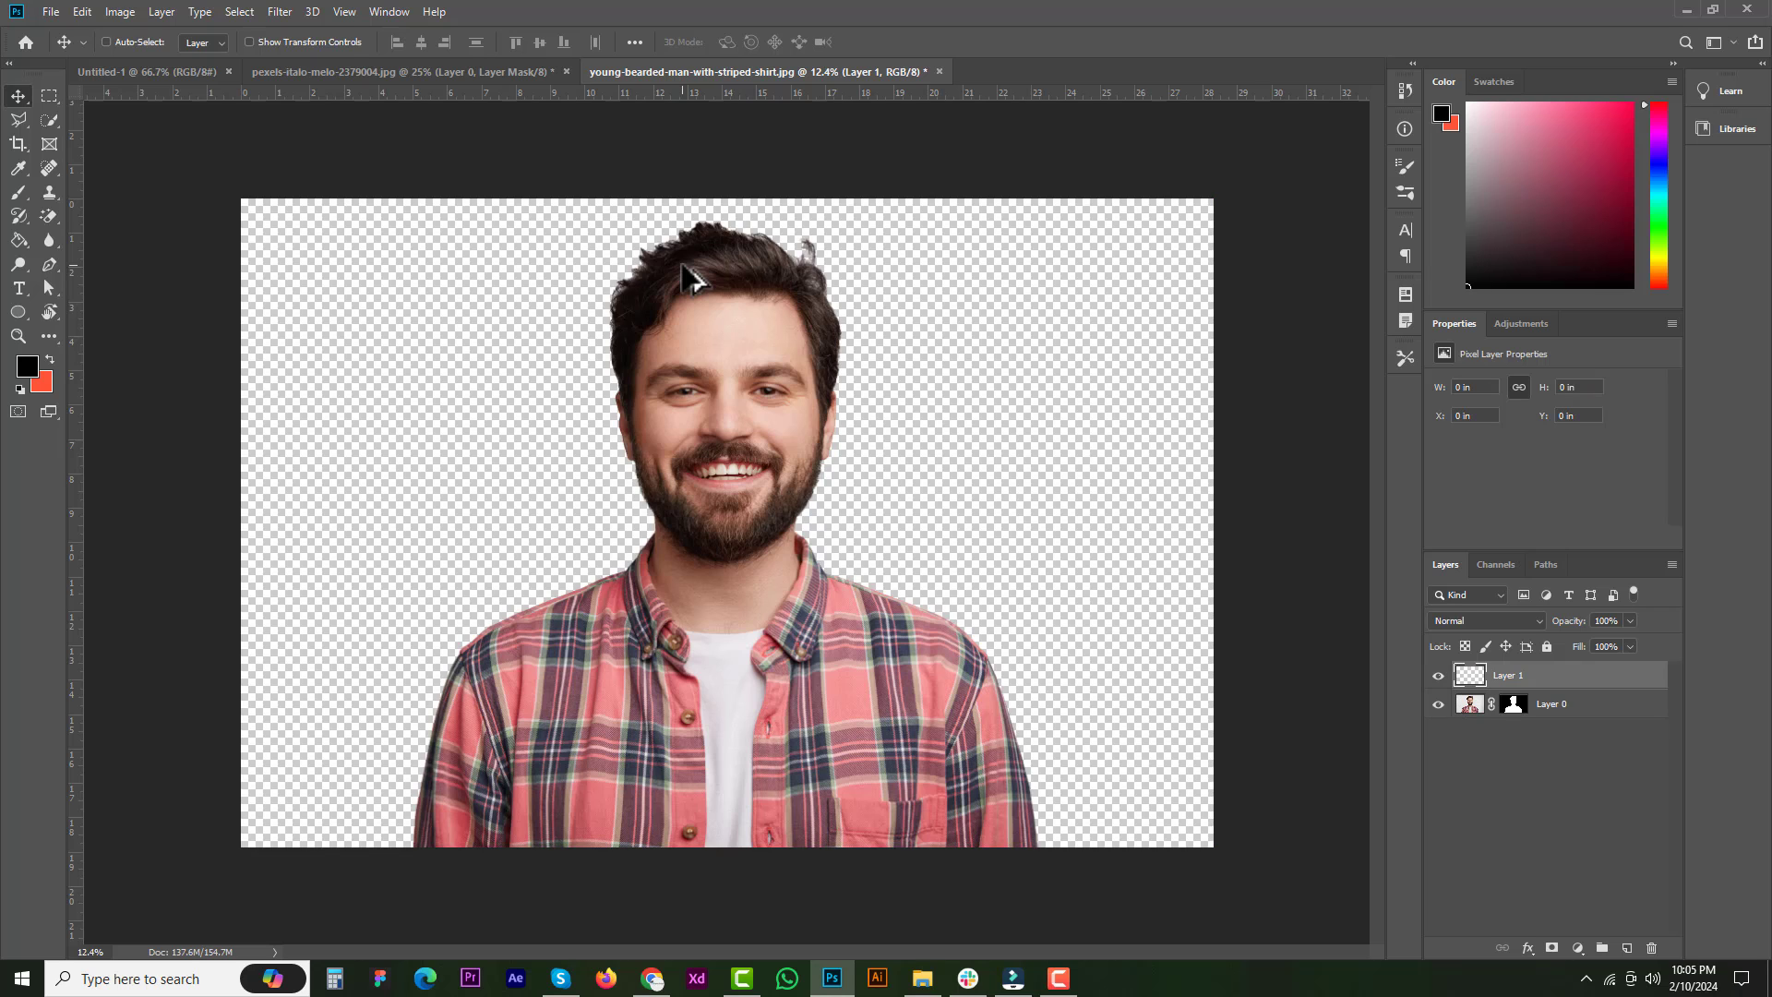
key(ctrl+z)
key(ctrl+z)
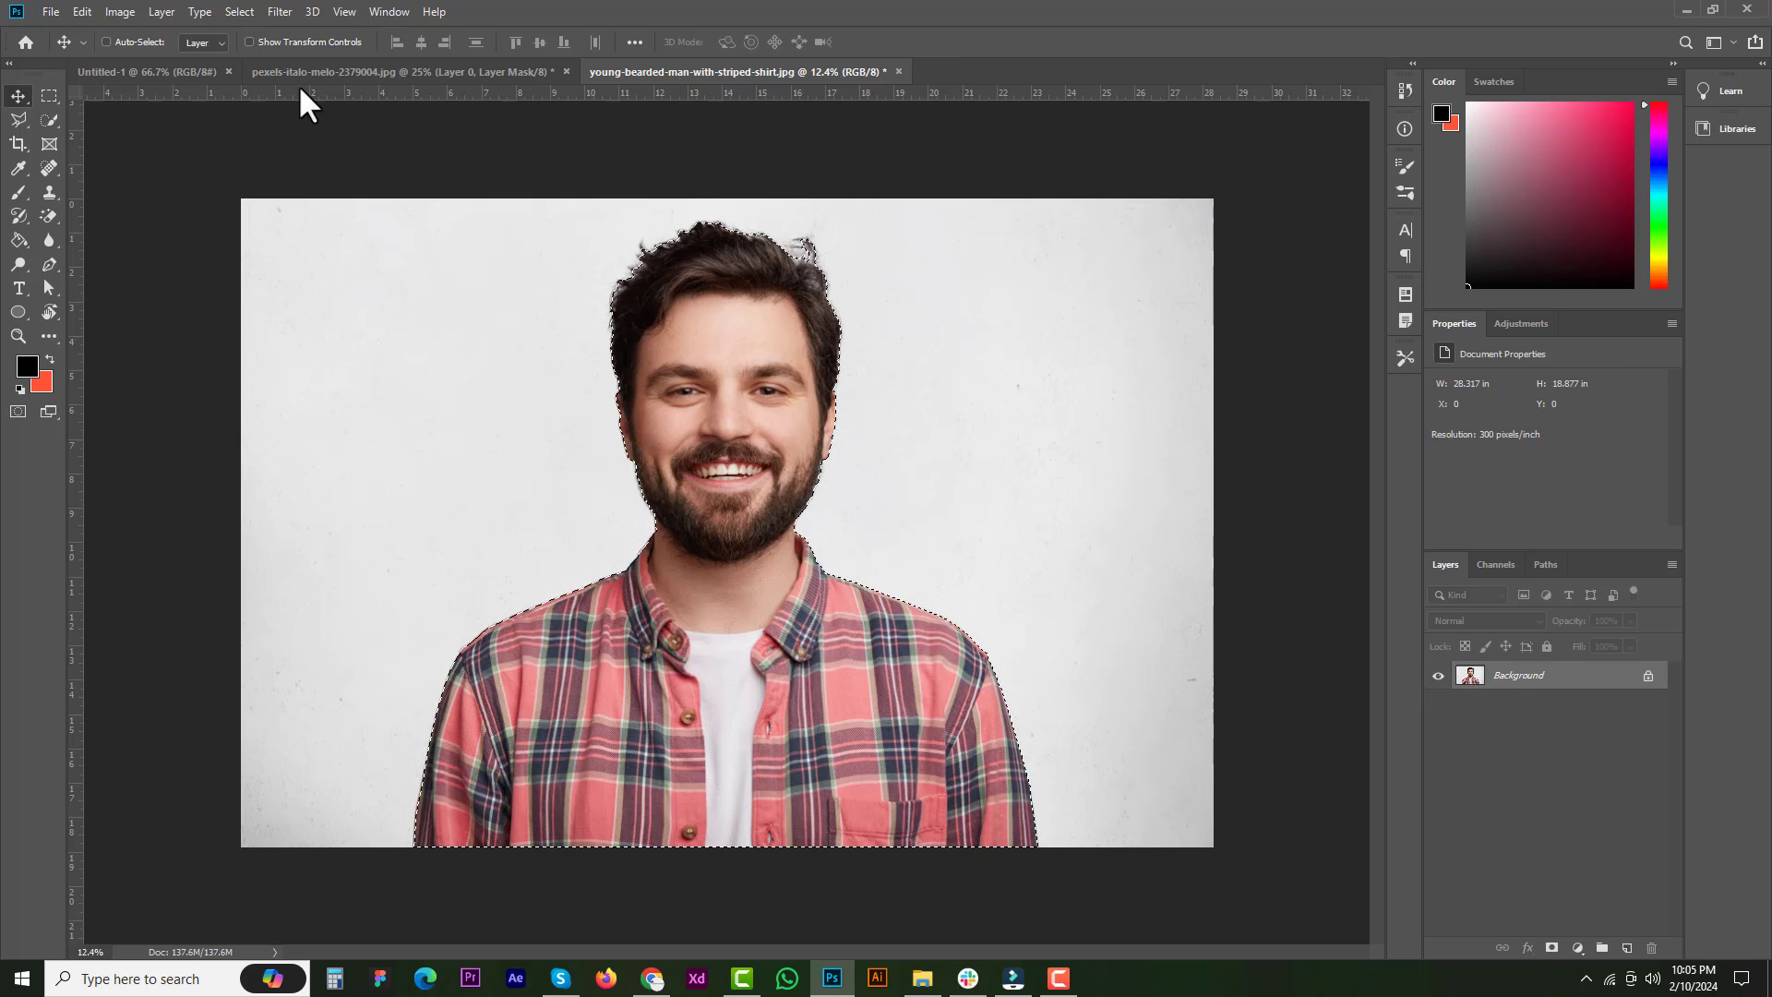
- Start Select and Mask and add the man's head, beard and neck to the selection with the Quick Selection brush at size 1200
click(238, 11)
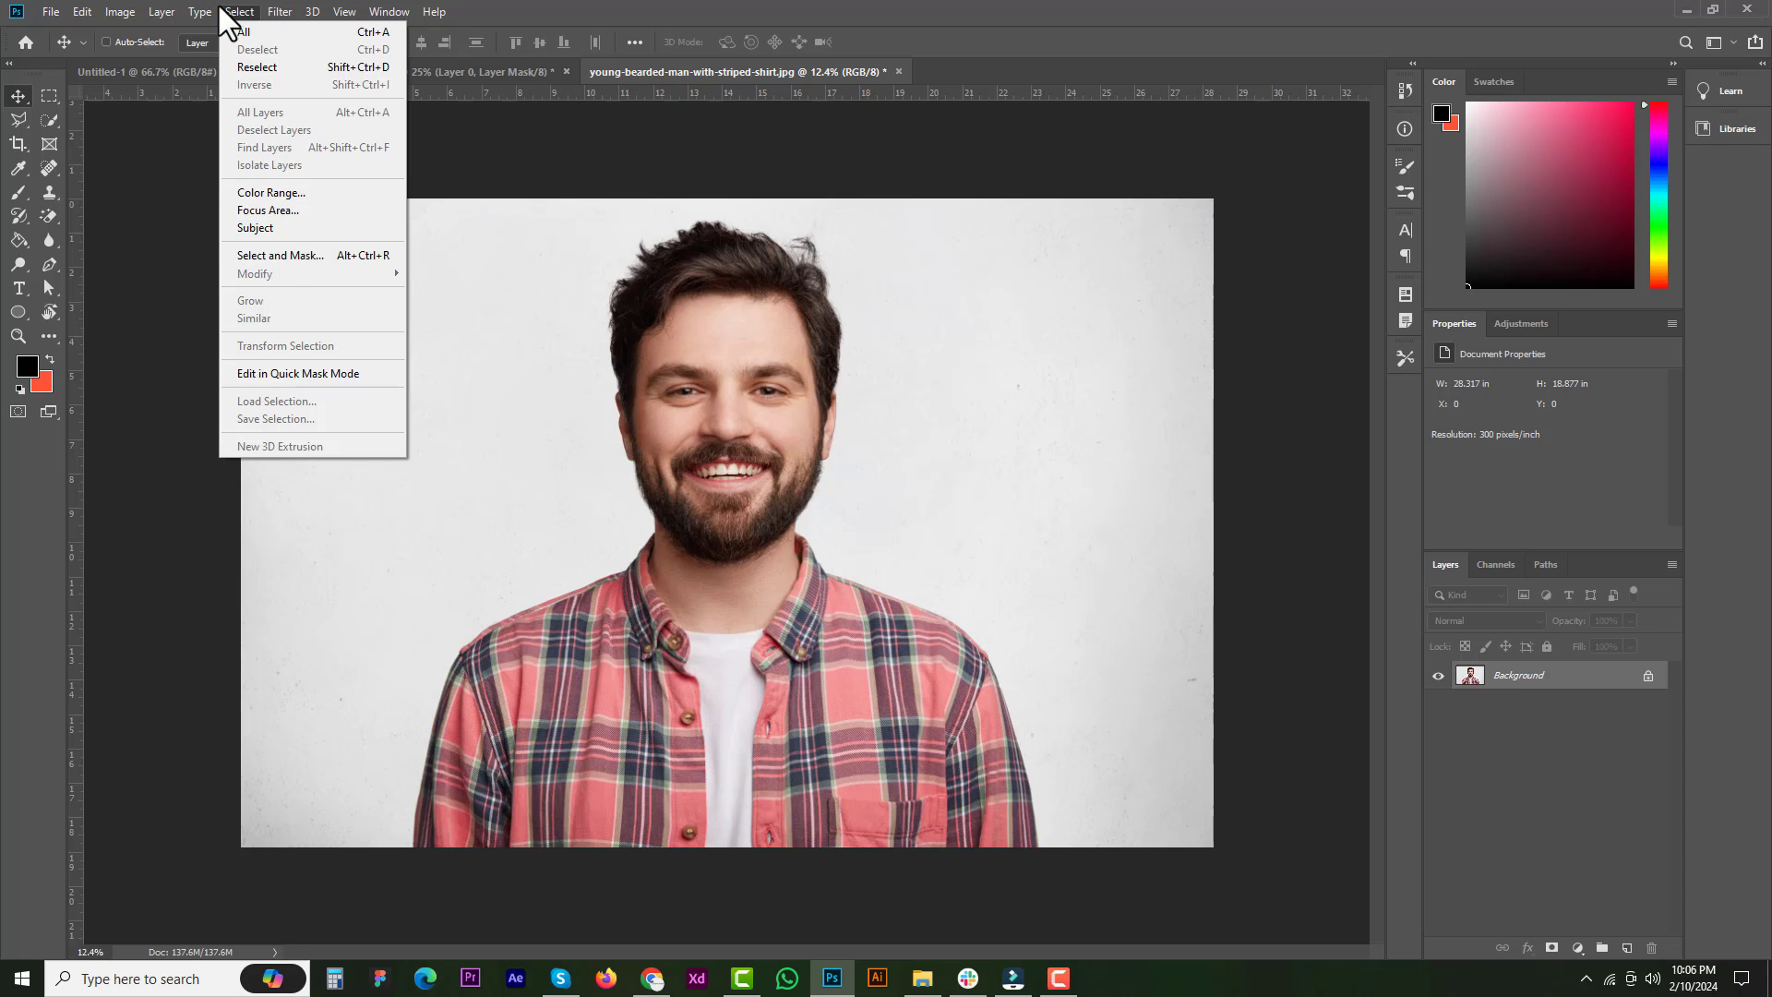
click(277, 258)
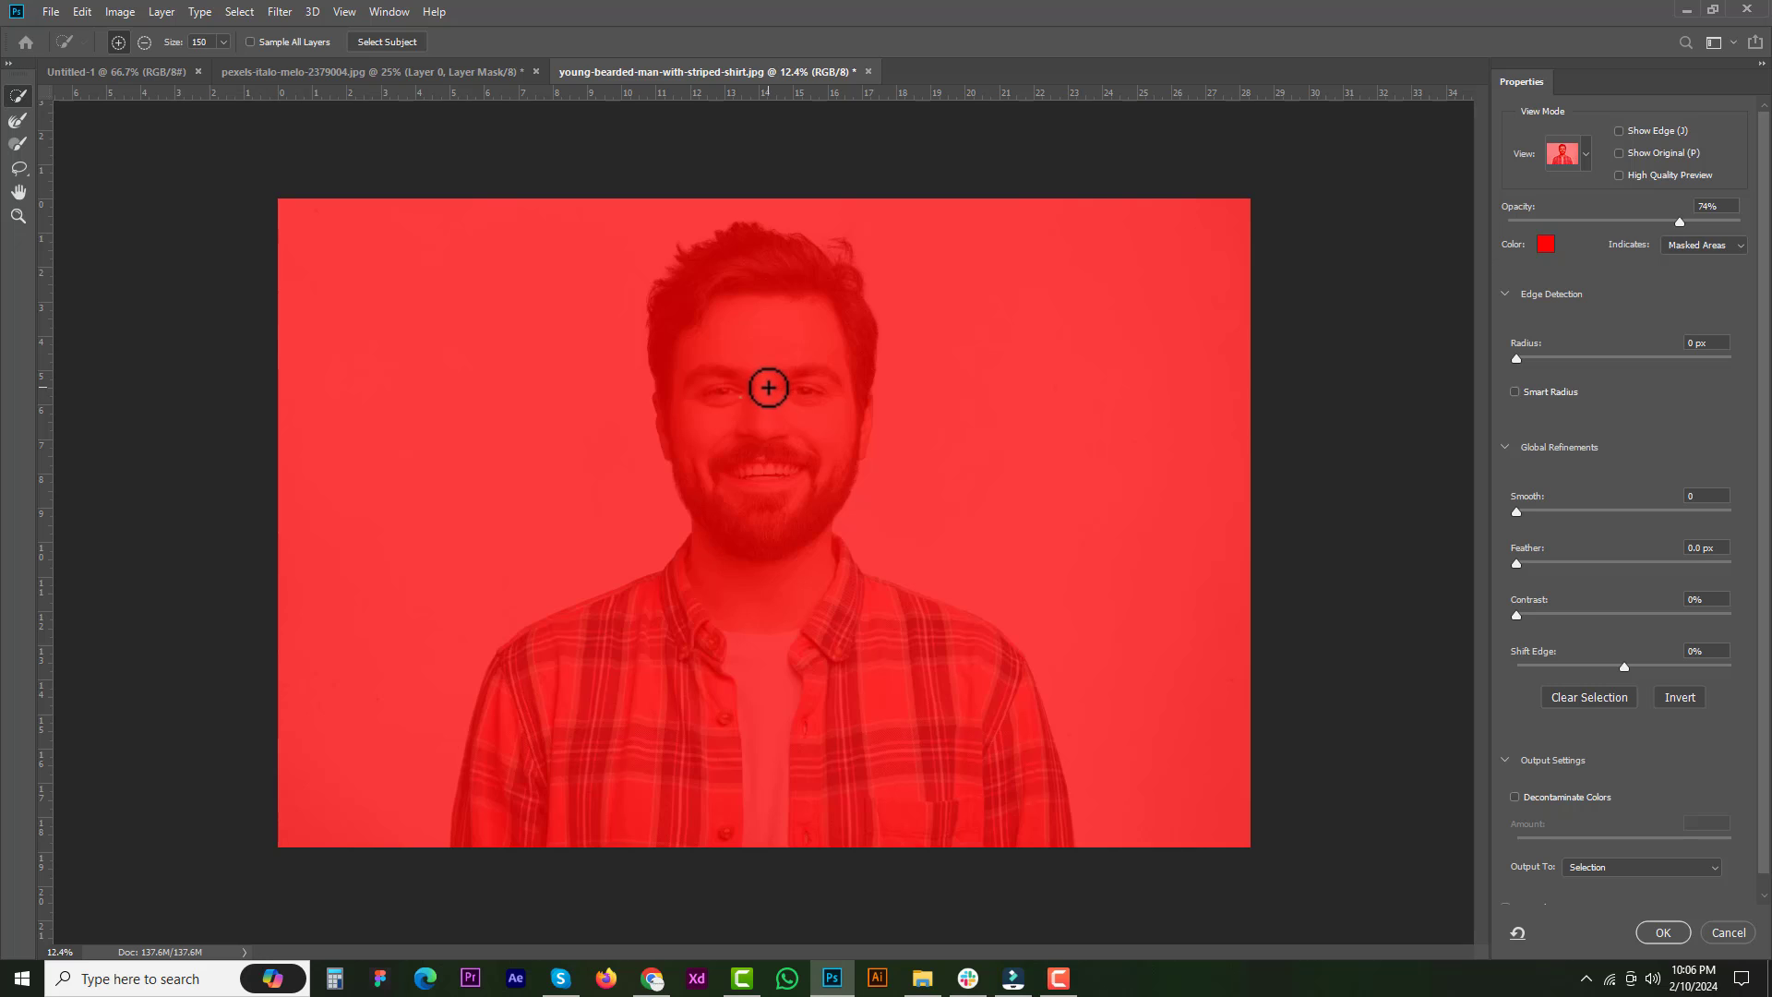
key(bracketright)
key(bracketright)
key(bracketright)
key(bracketright)
key(bracketright)
key(bracketright)
key(bracketright)
key(bracketright)
key(bracketright)
key(bracketright)
key(bracketright)
key(bracketright)
key(bracketright)
click(761, 363)
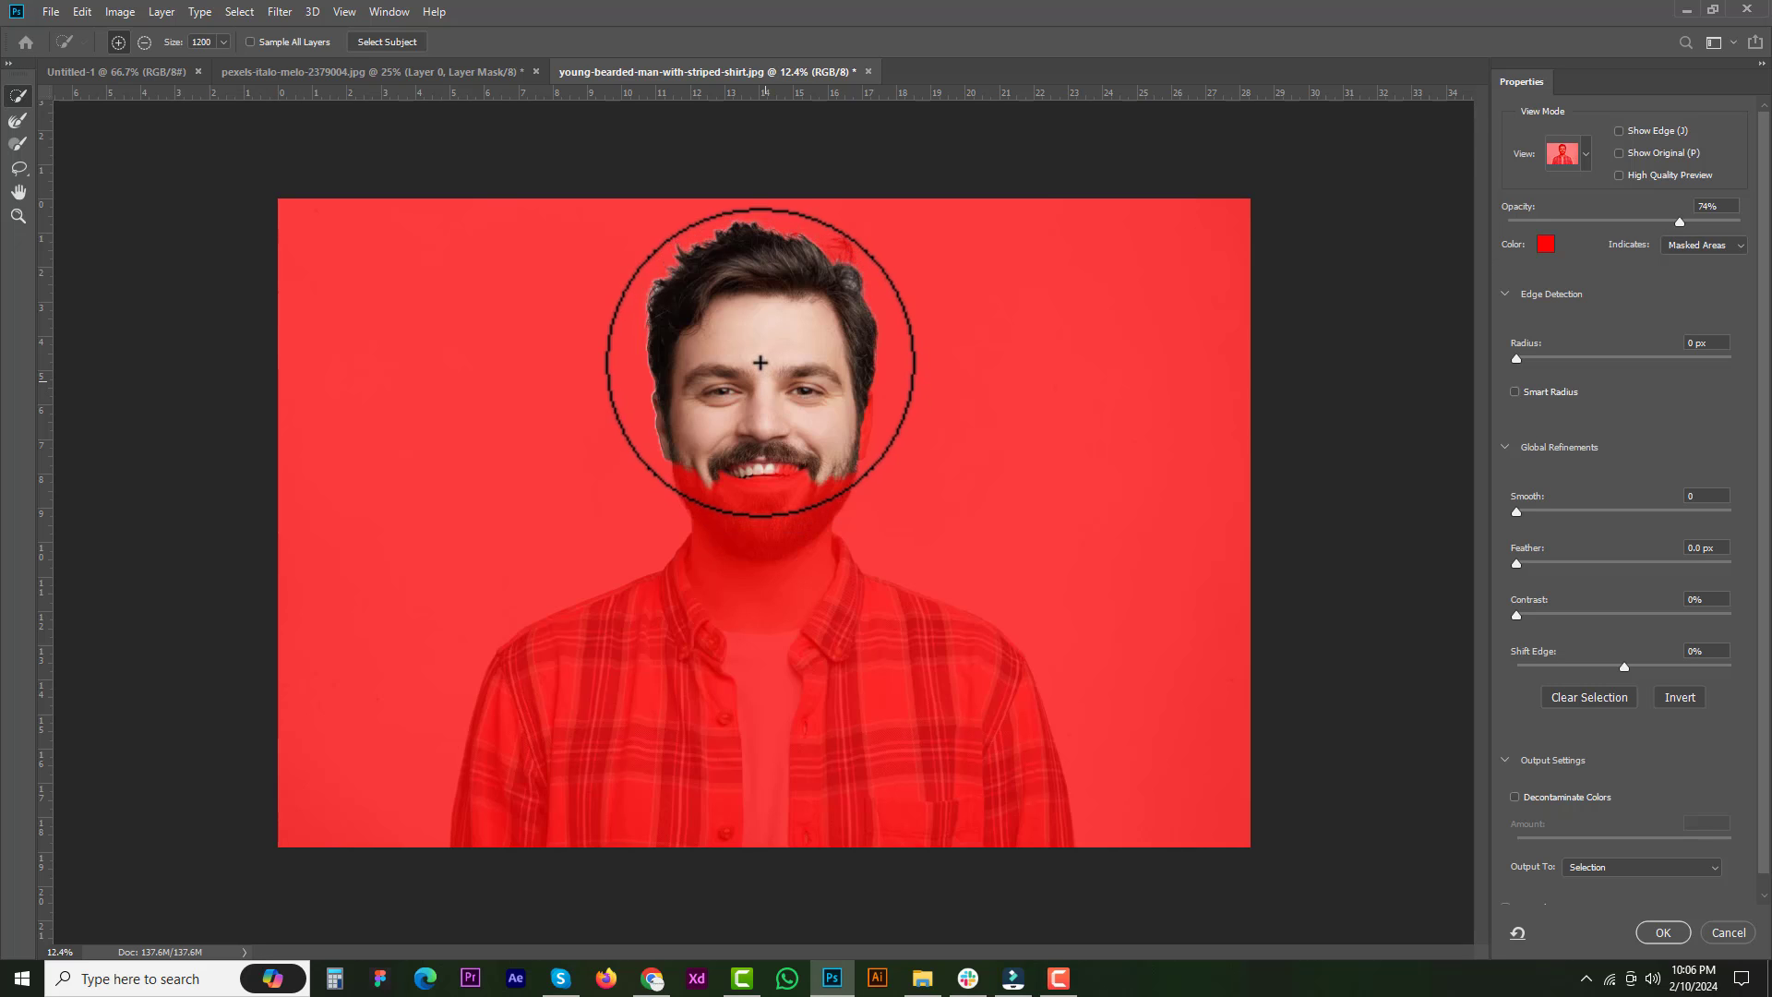
click(761, 523)
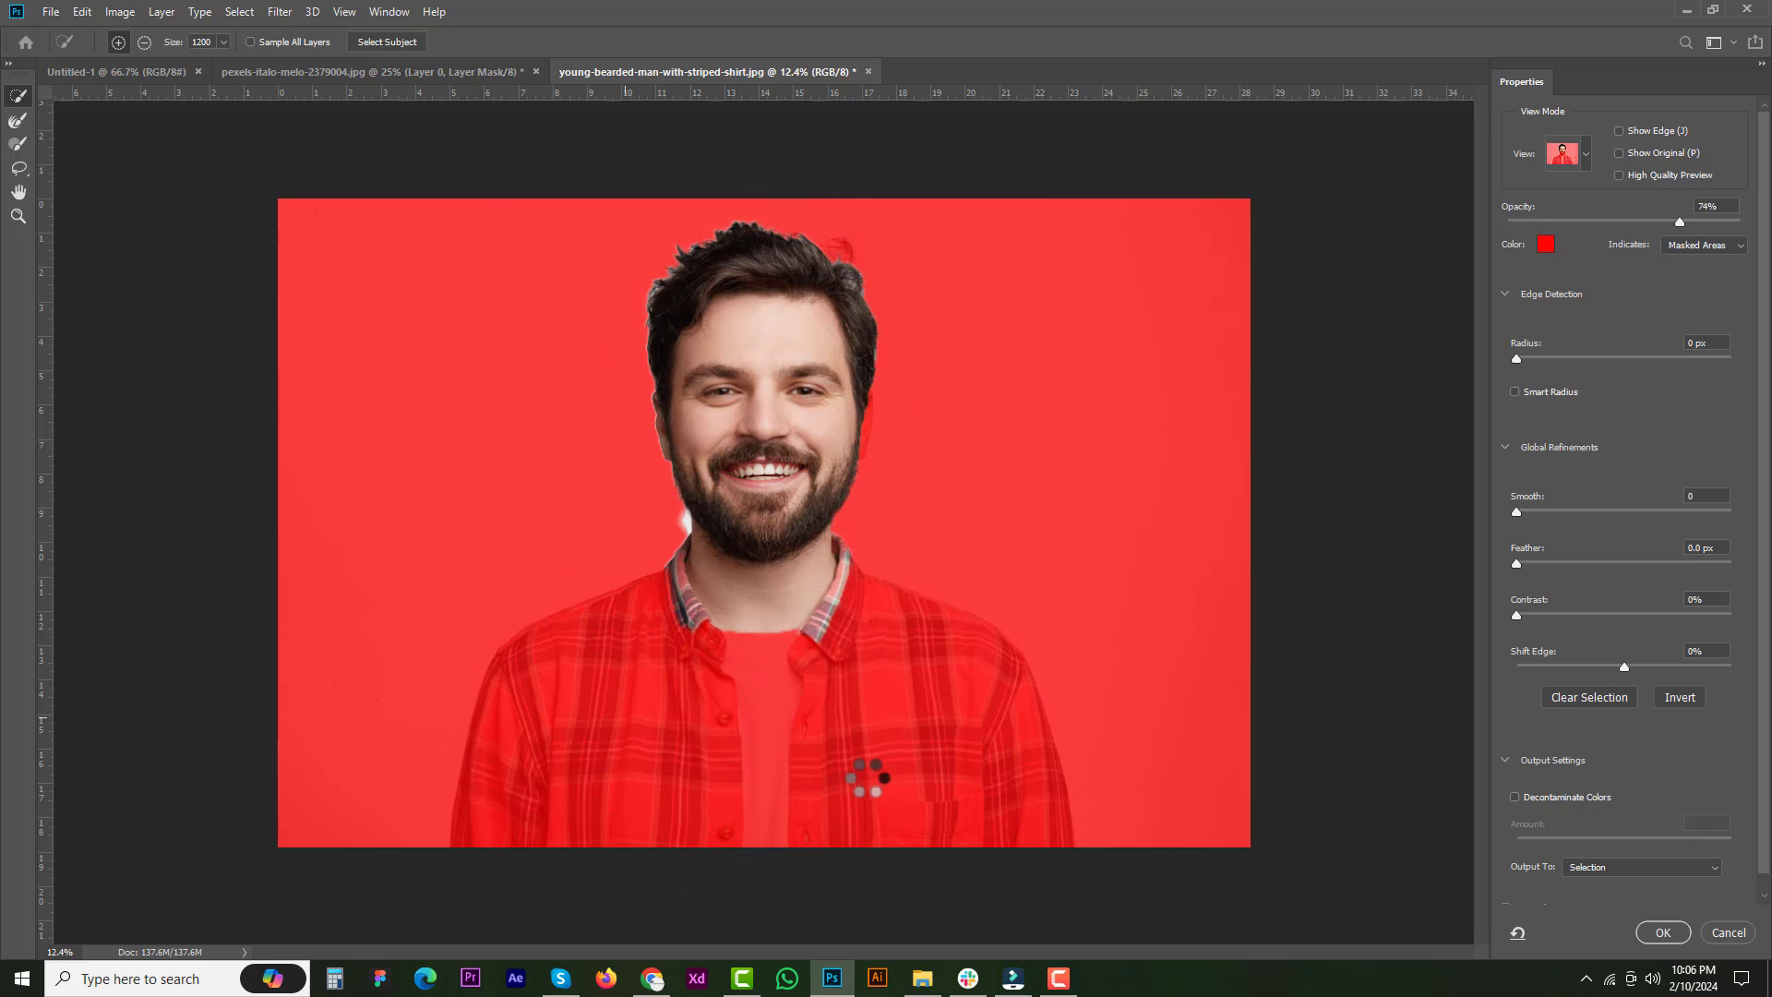
- Extend the quick selection over the man's entire plaid shirt, including both sleeves
click(872, 799)
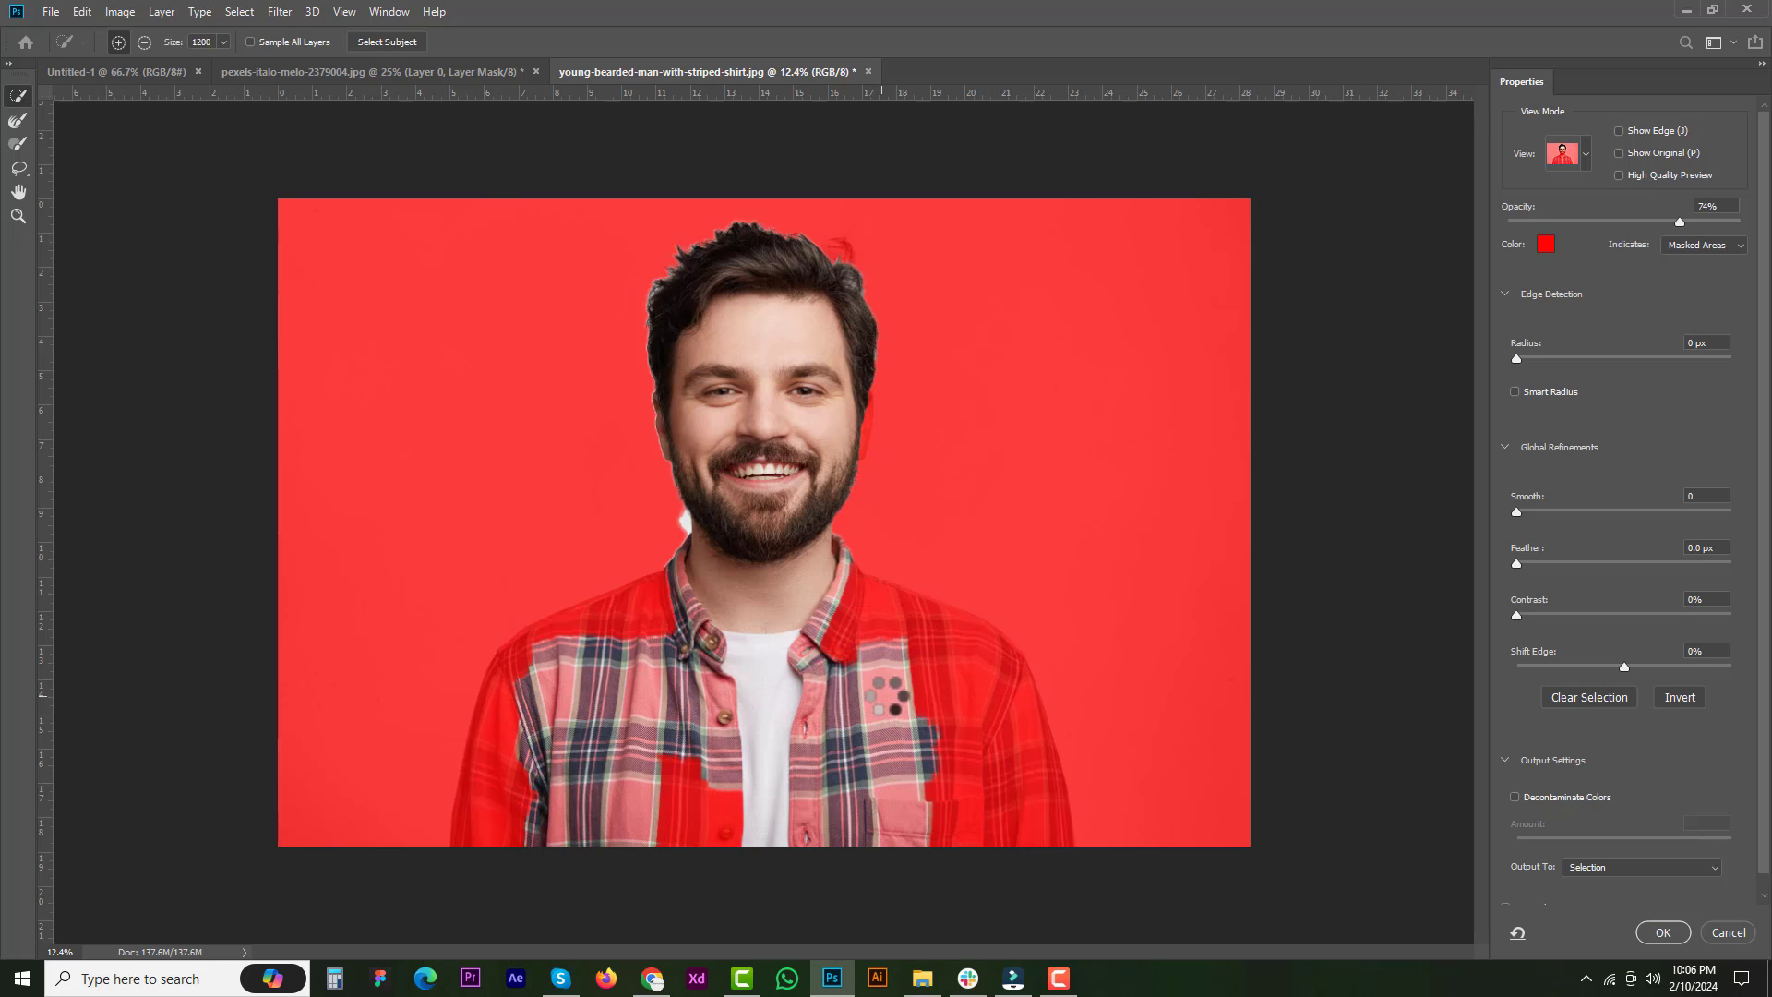
click(912, 703)
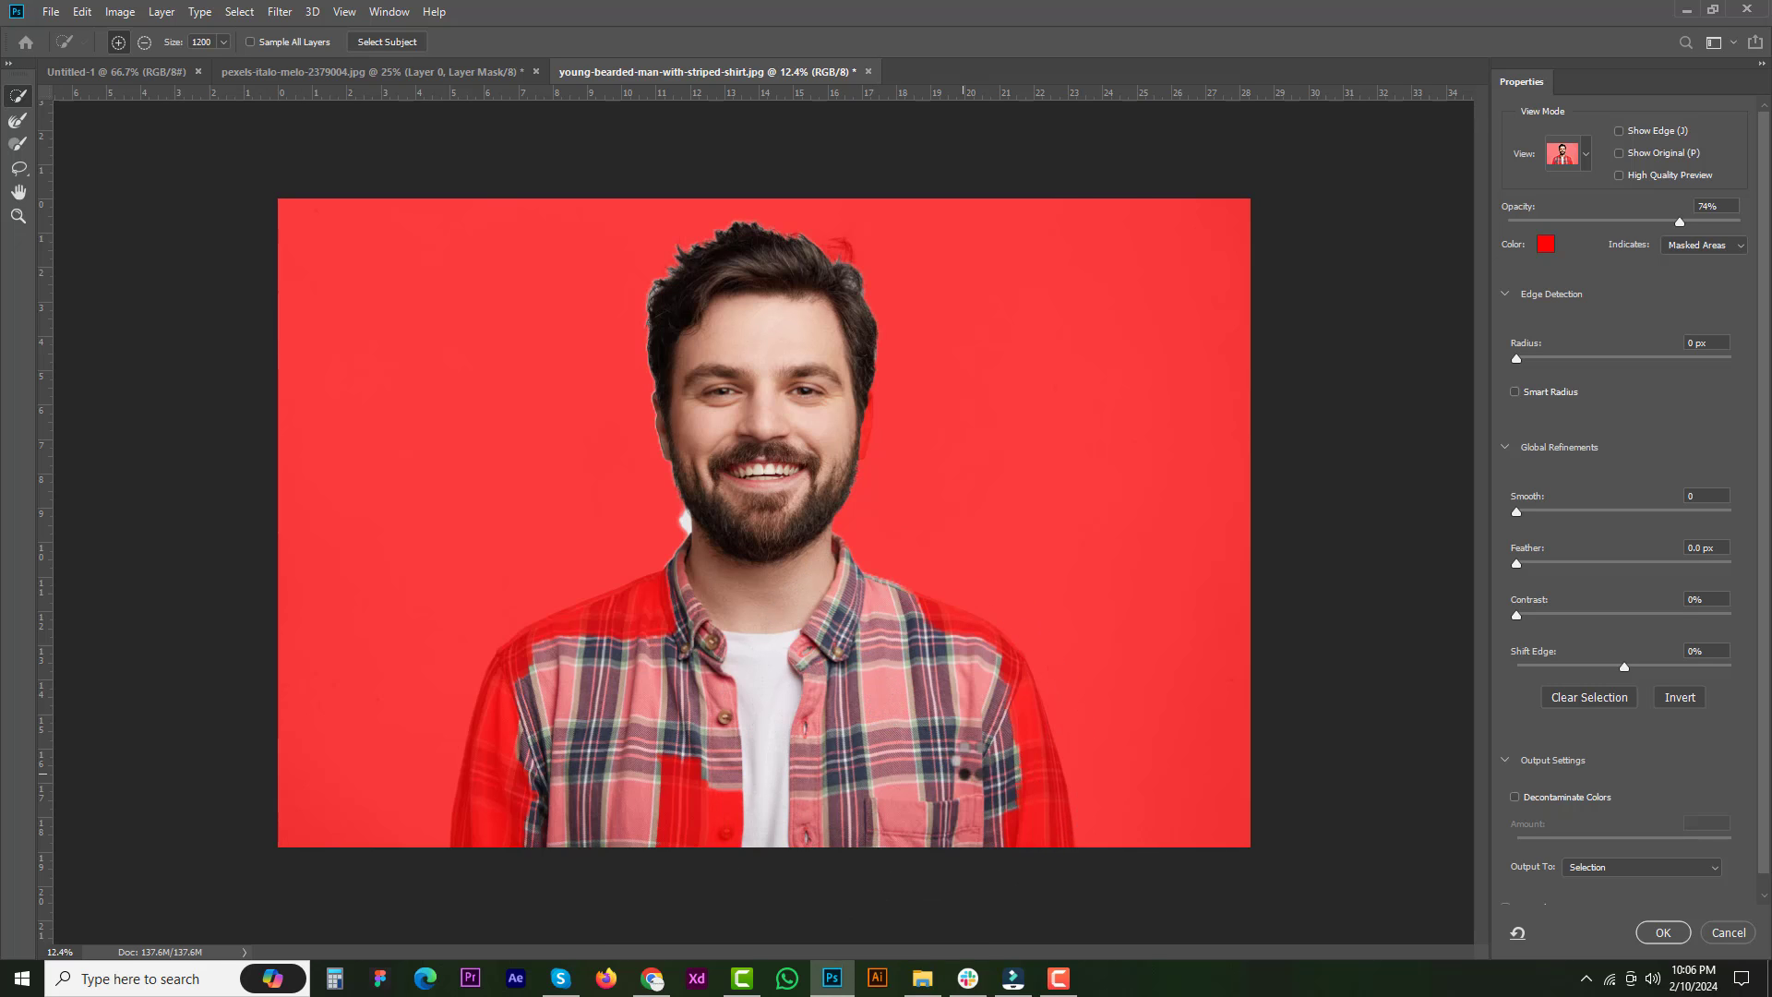
click(934, 715)
click(605, 673)
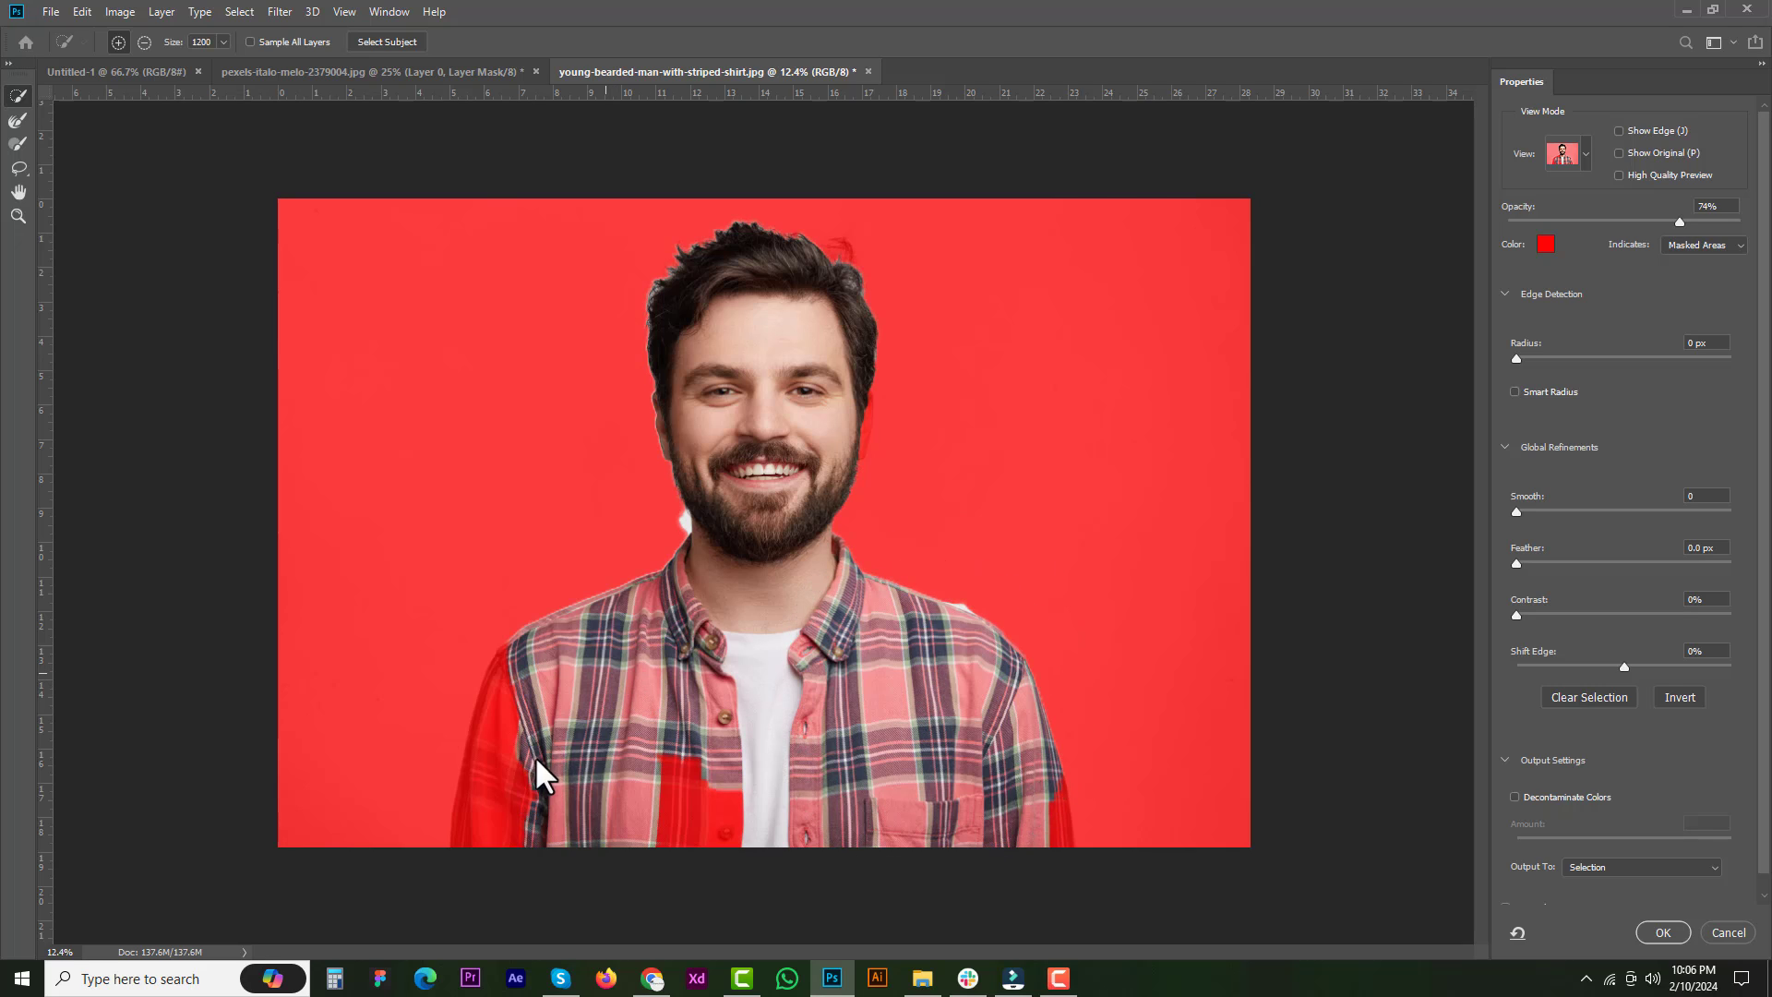
mouse_move(537, 759)
mouse_down()
mouse_move(647, 829)
mouse_move(990, 842)
mouse_up()
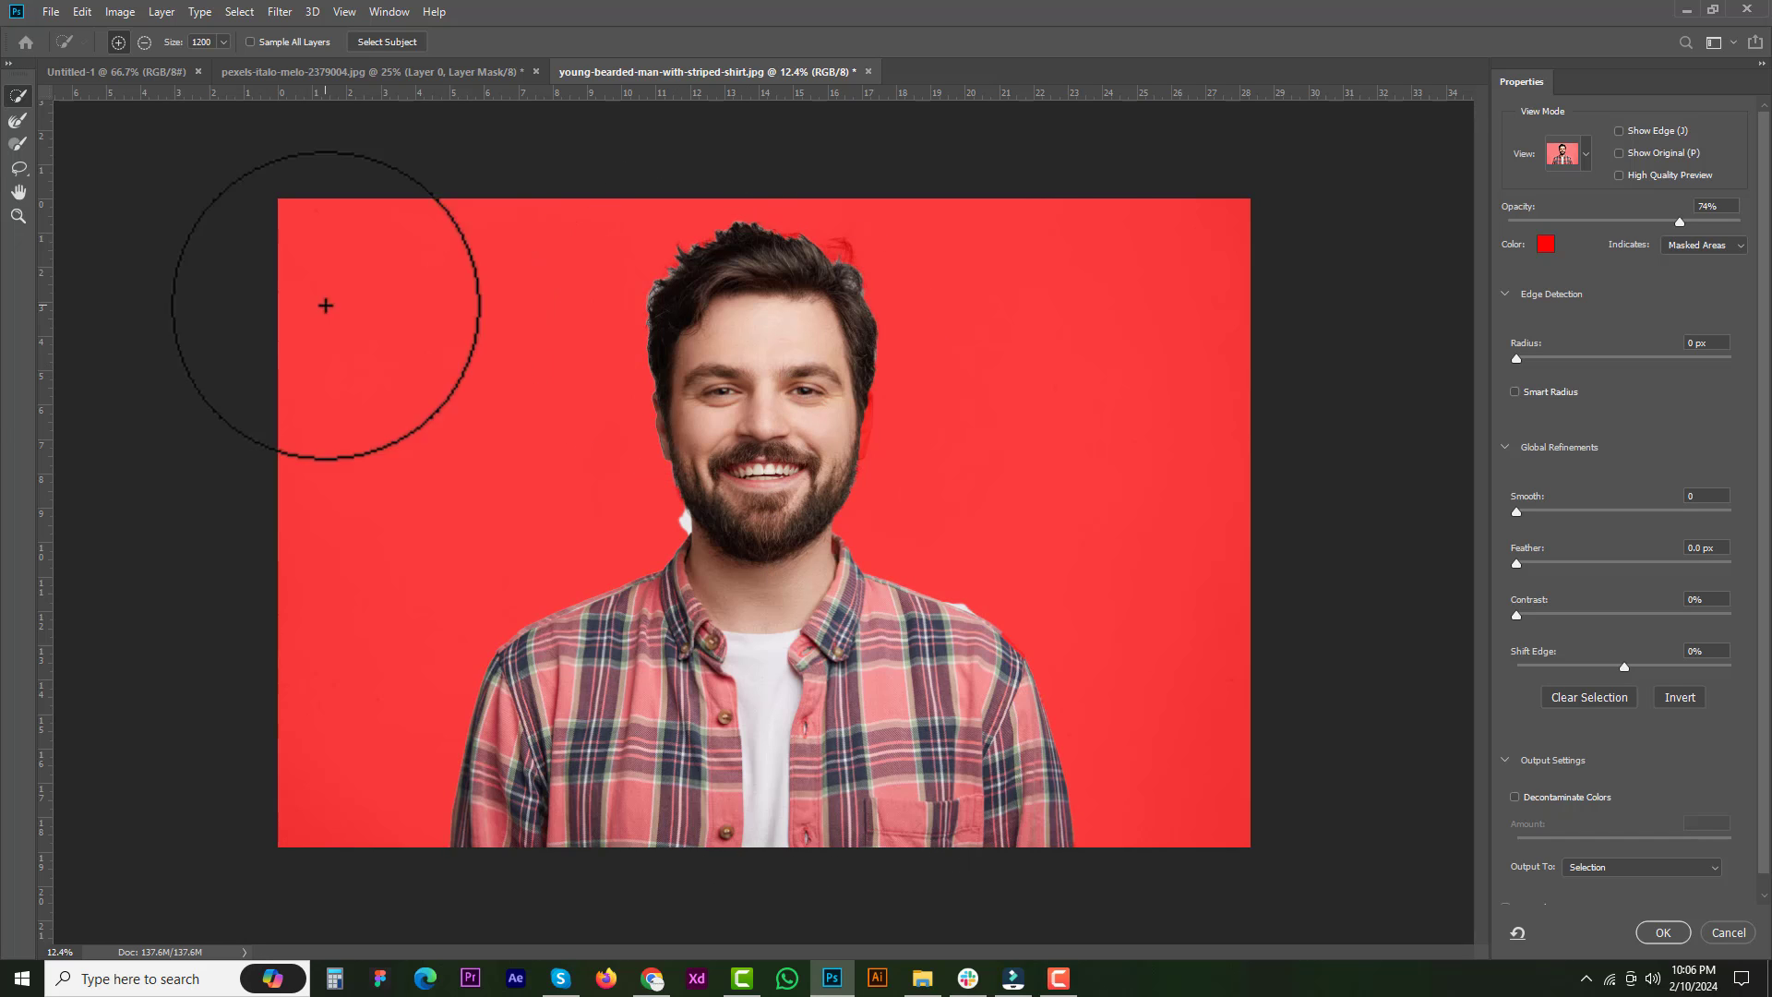
- Refine the hair and beard edges with the Refine Edge brush at size 400, and mask the portrait from the resulting selection
click(17, 119)
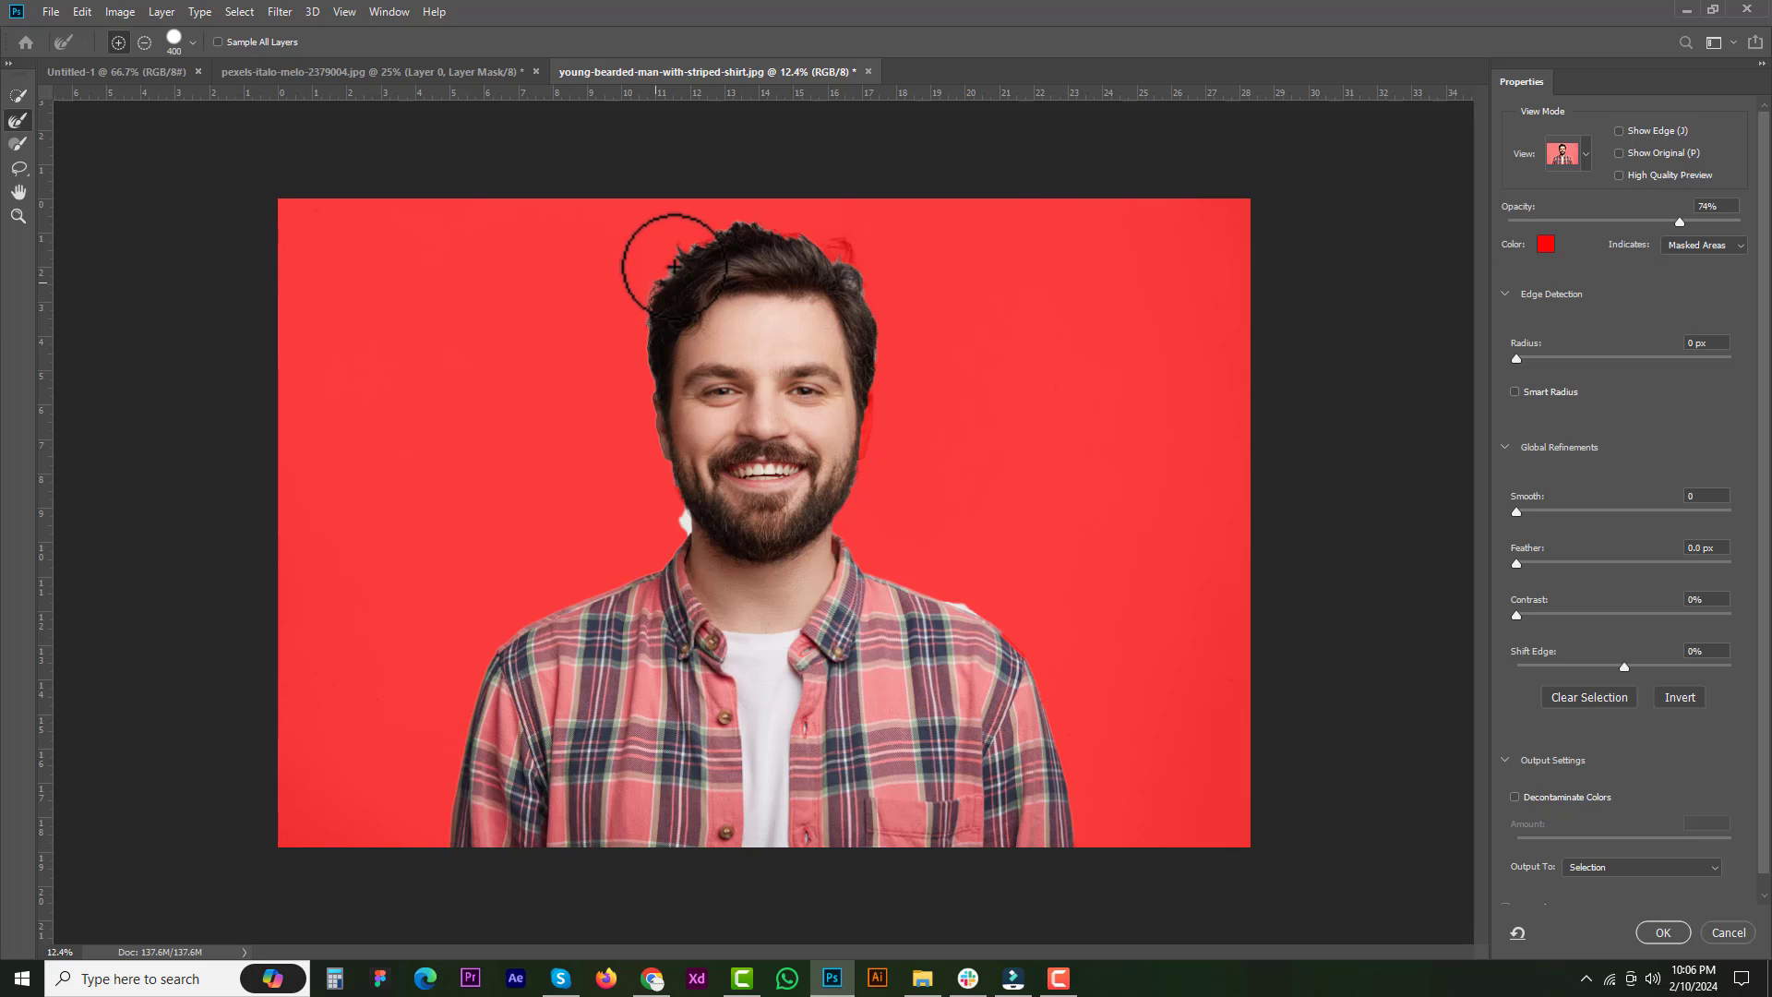
drag(673, 266, 729, 228)
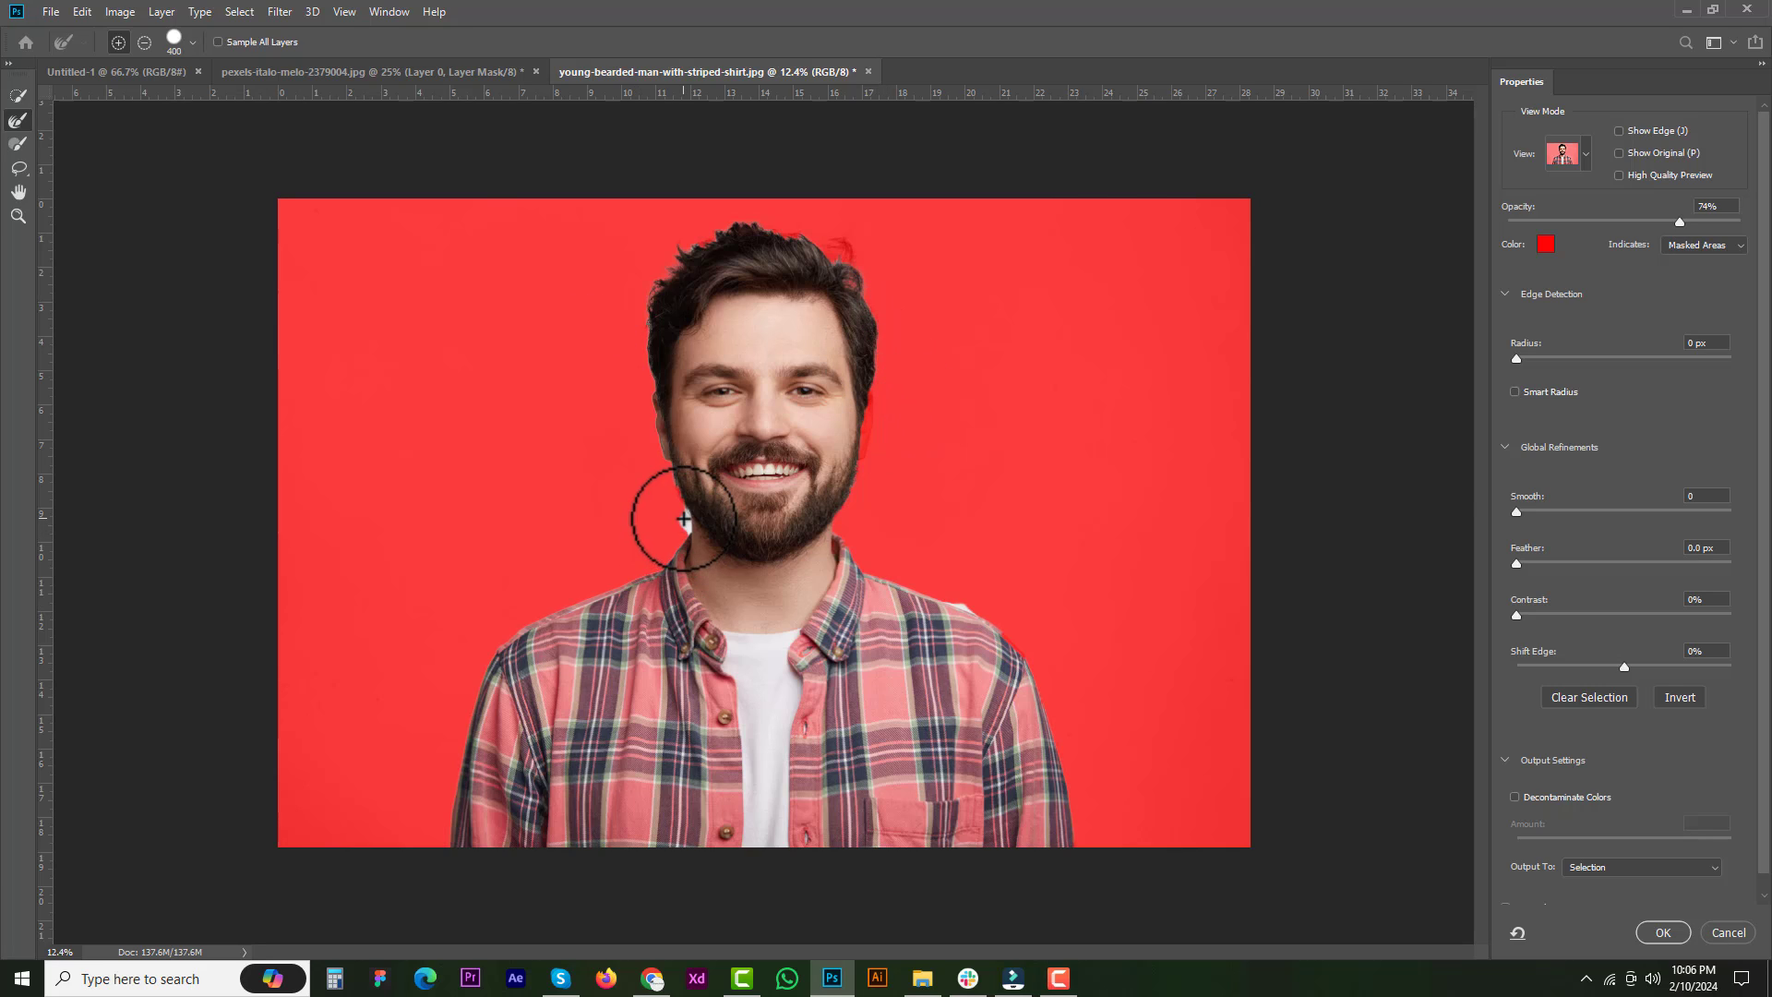
drag(673, 507, 617, 535)
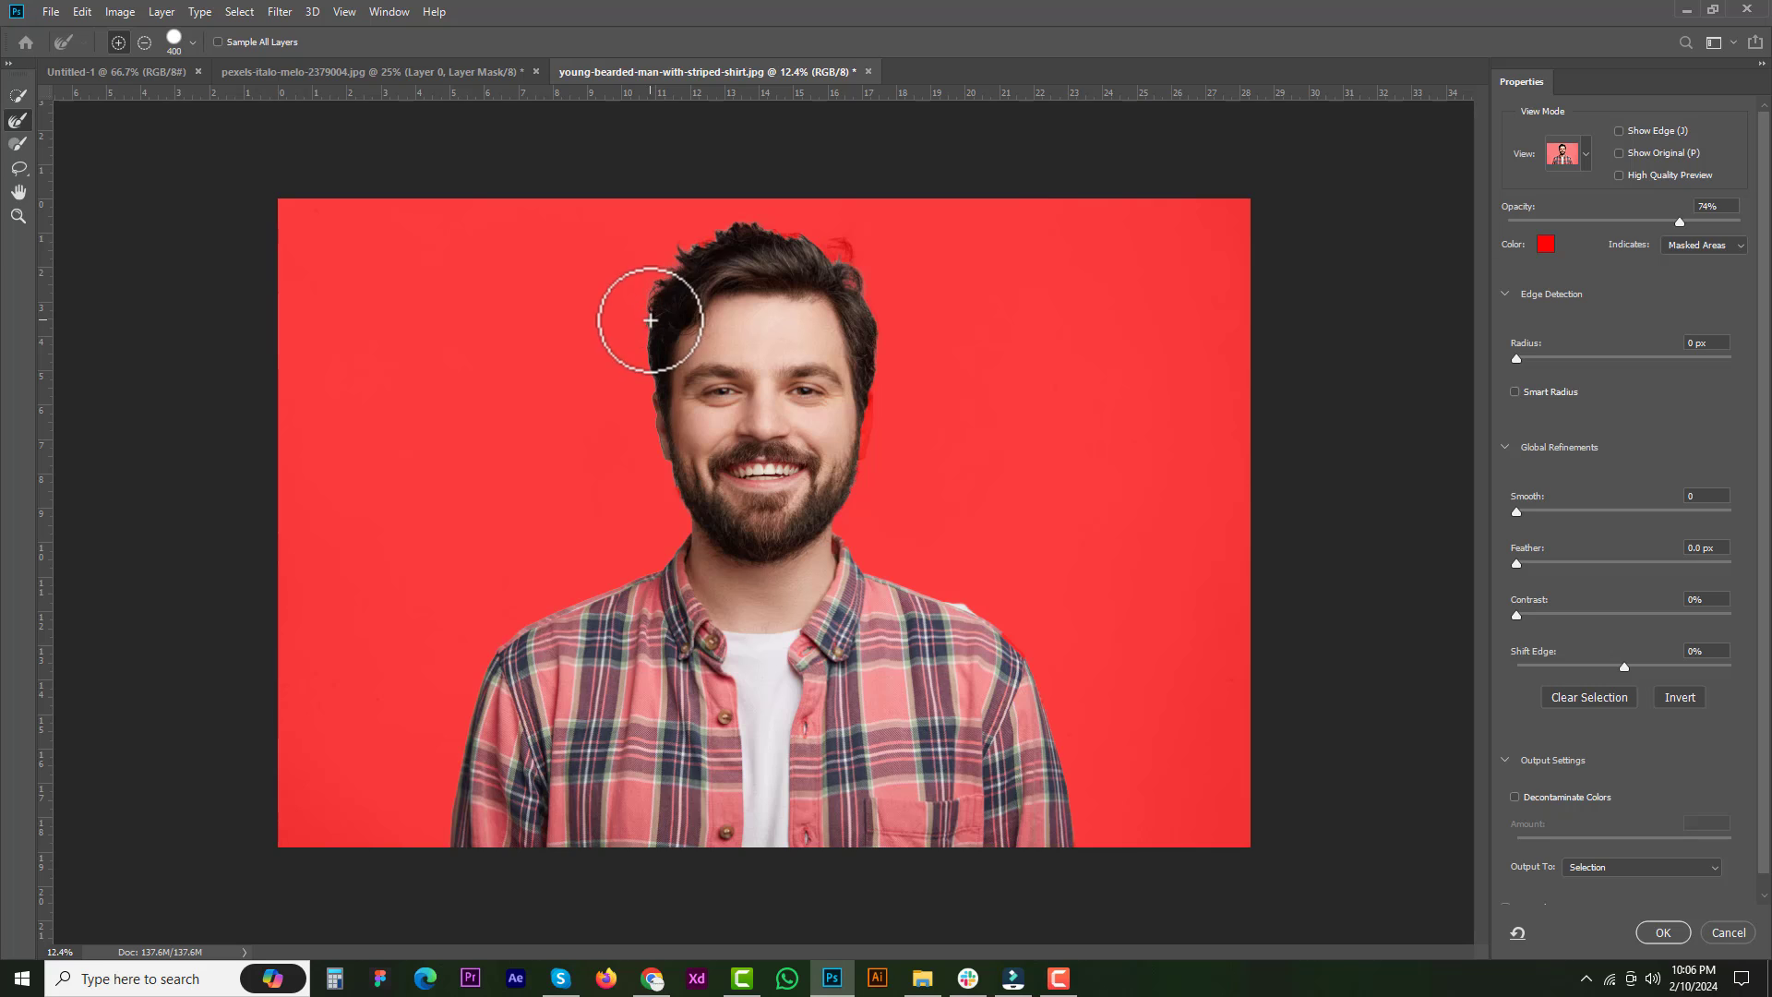
drag(648, 318, 694, 231)
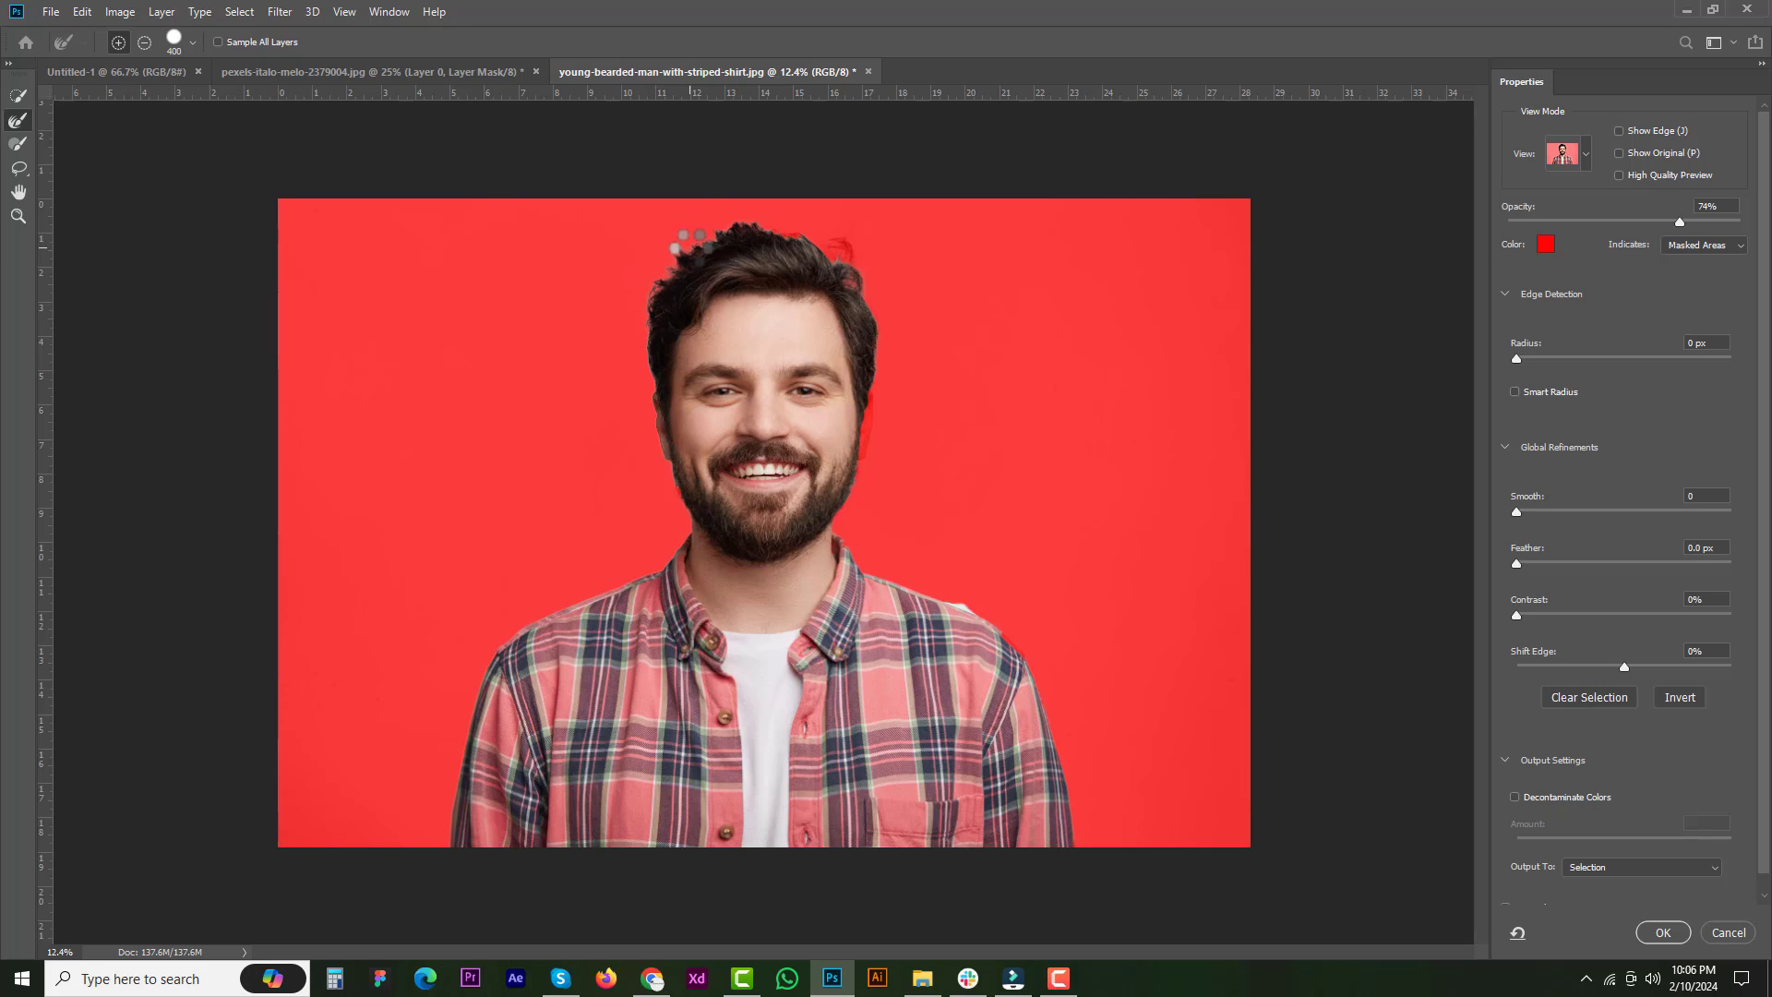
click(1661, 933)
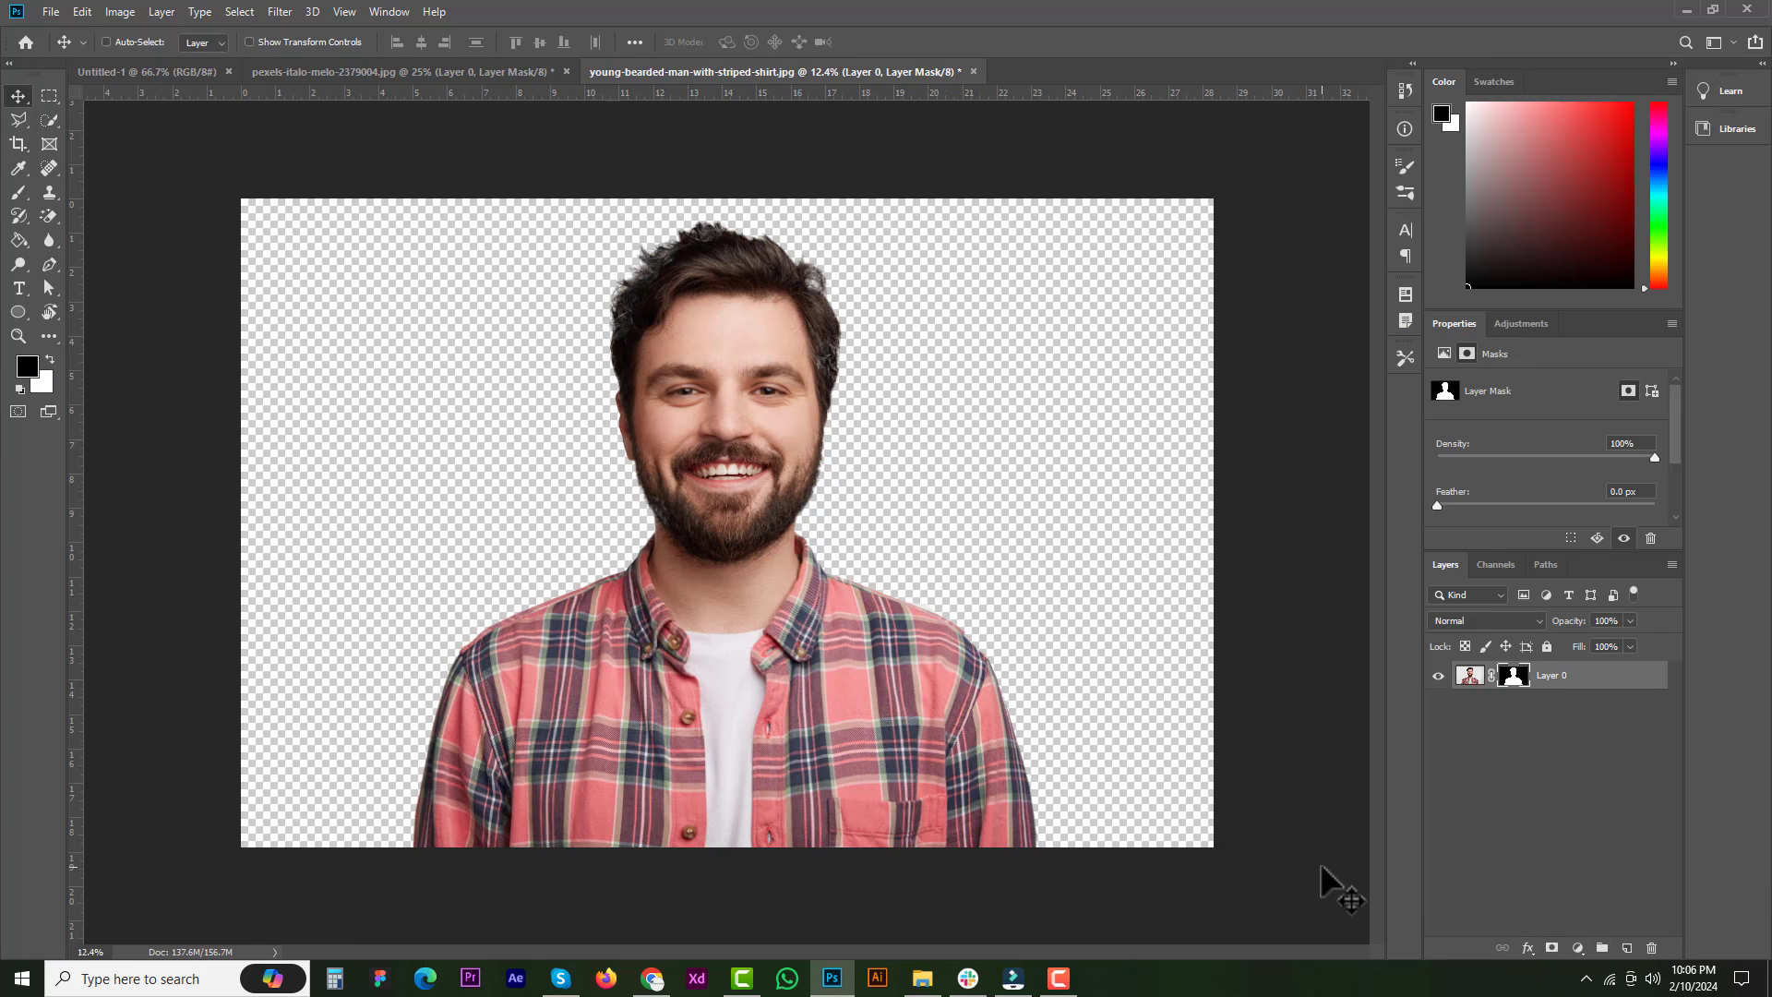
- Place a new black-filled layer below the refined cutout as a test backdrop
ctrl+click(1624, 948)
key(alt+BackSpace)
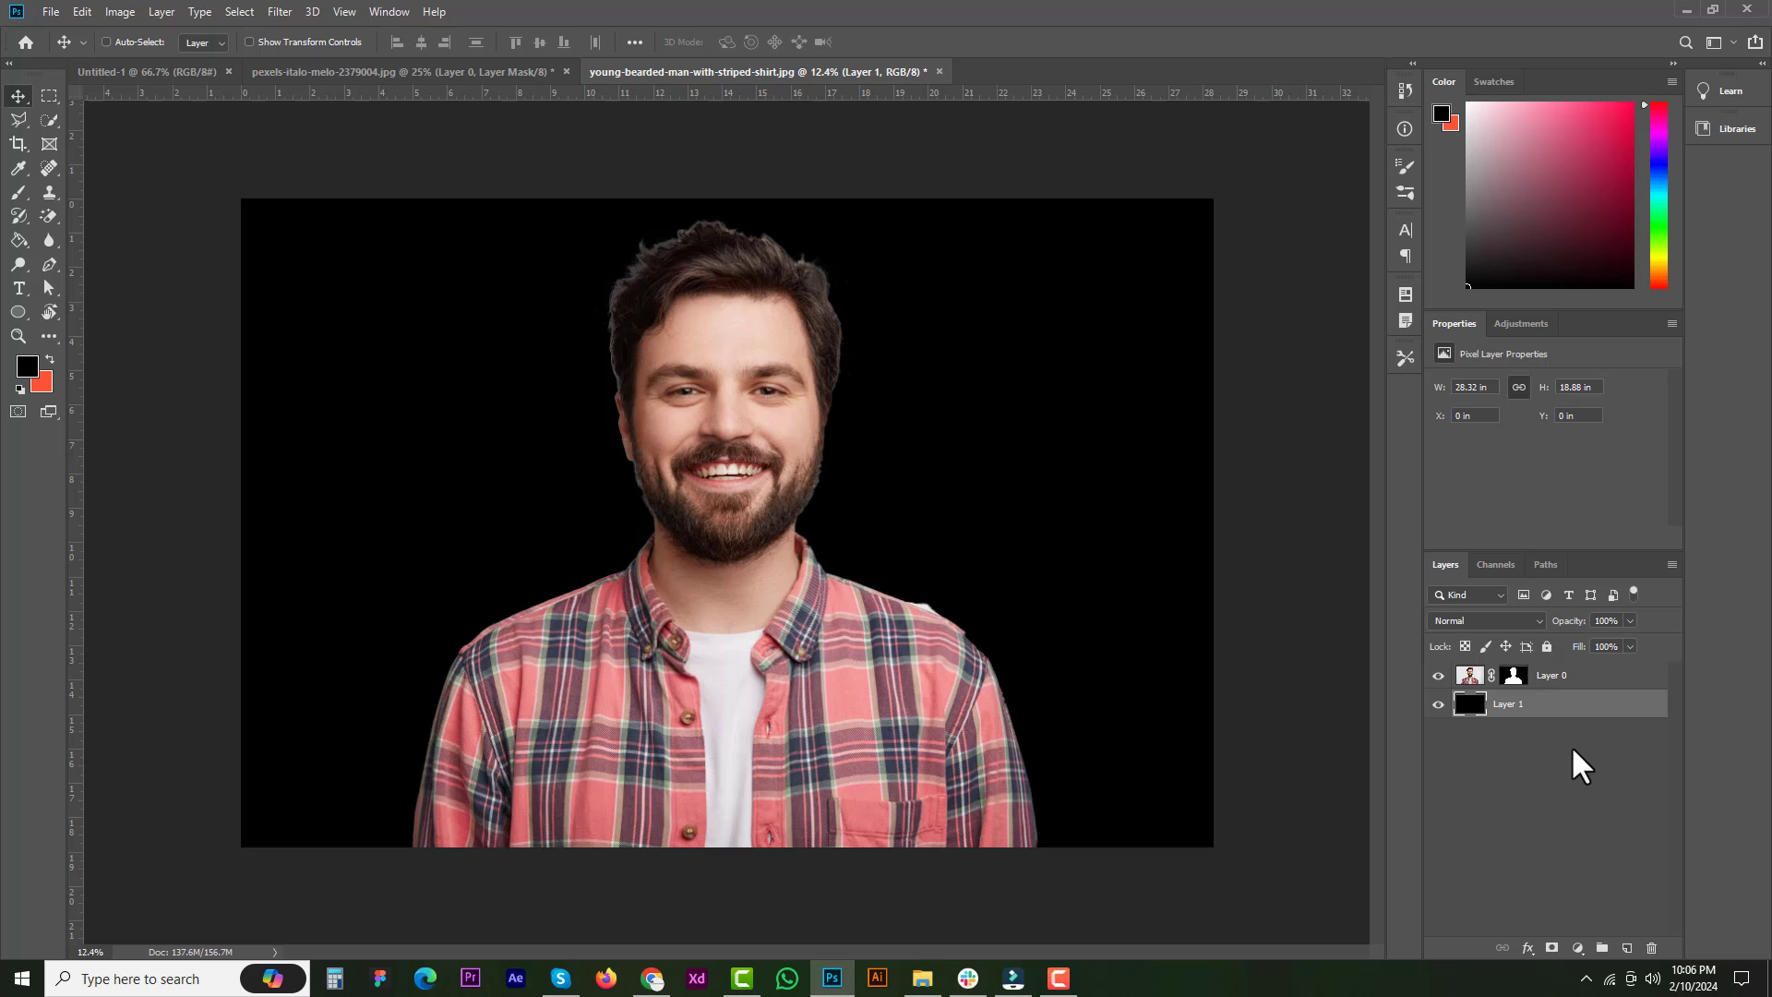
- Undo the test backdrop and the layer mask, back to the refined selection on the original photo
key(ctrl+z)
key(ctrl+z)
key(ctrl+z)
key(ctrl+z)
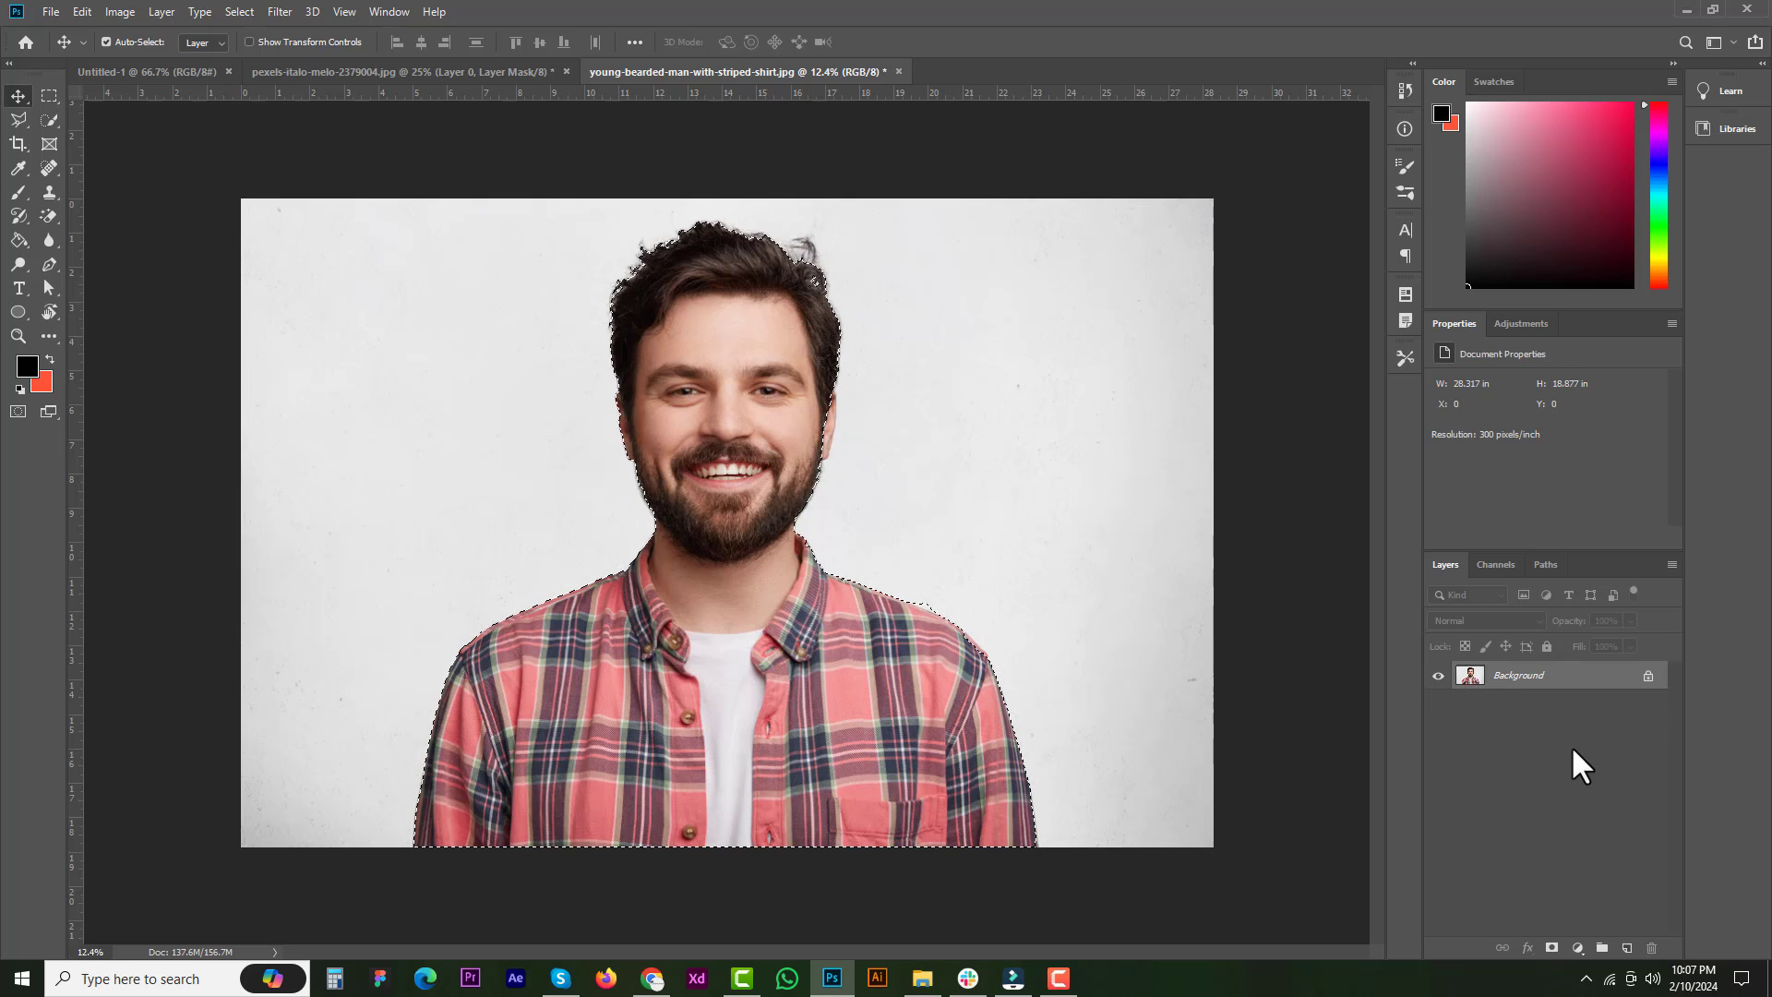
- Turn off Auto-Select and undo the cutout in pexels-italo-melo-2379004.jpg, back to the original unmasked photo
click(106, 41)
click(434, 71)
key(ctrl+z)
key(ctrl+z)
key(ctrl+z)
key(ctrl+z)
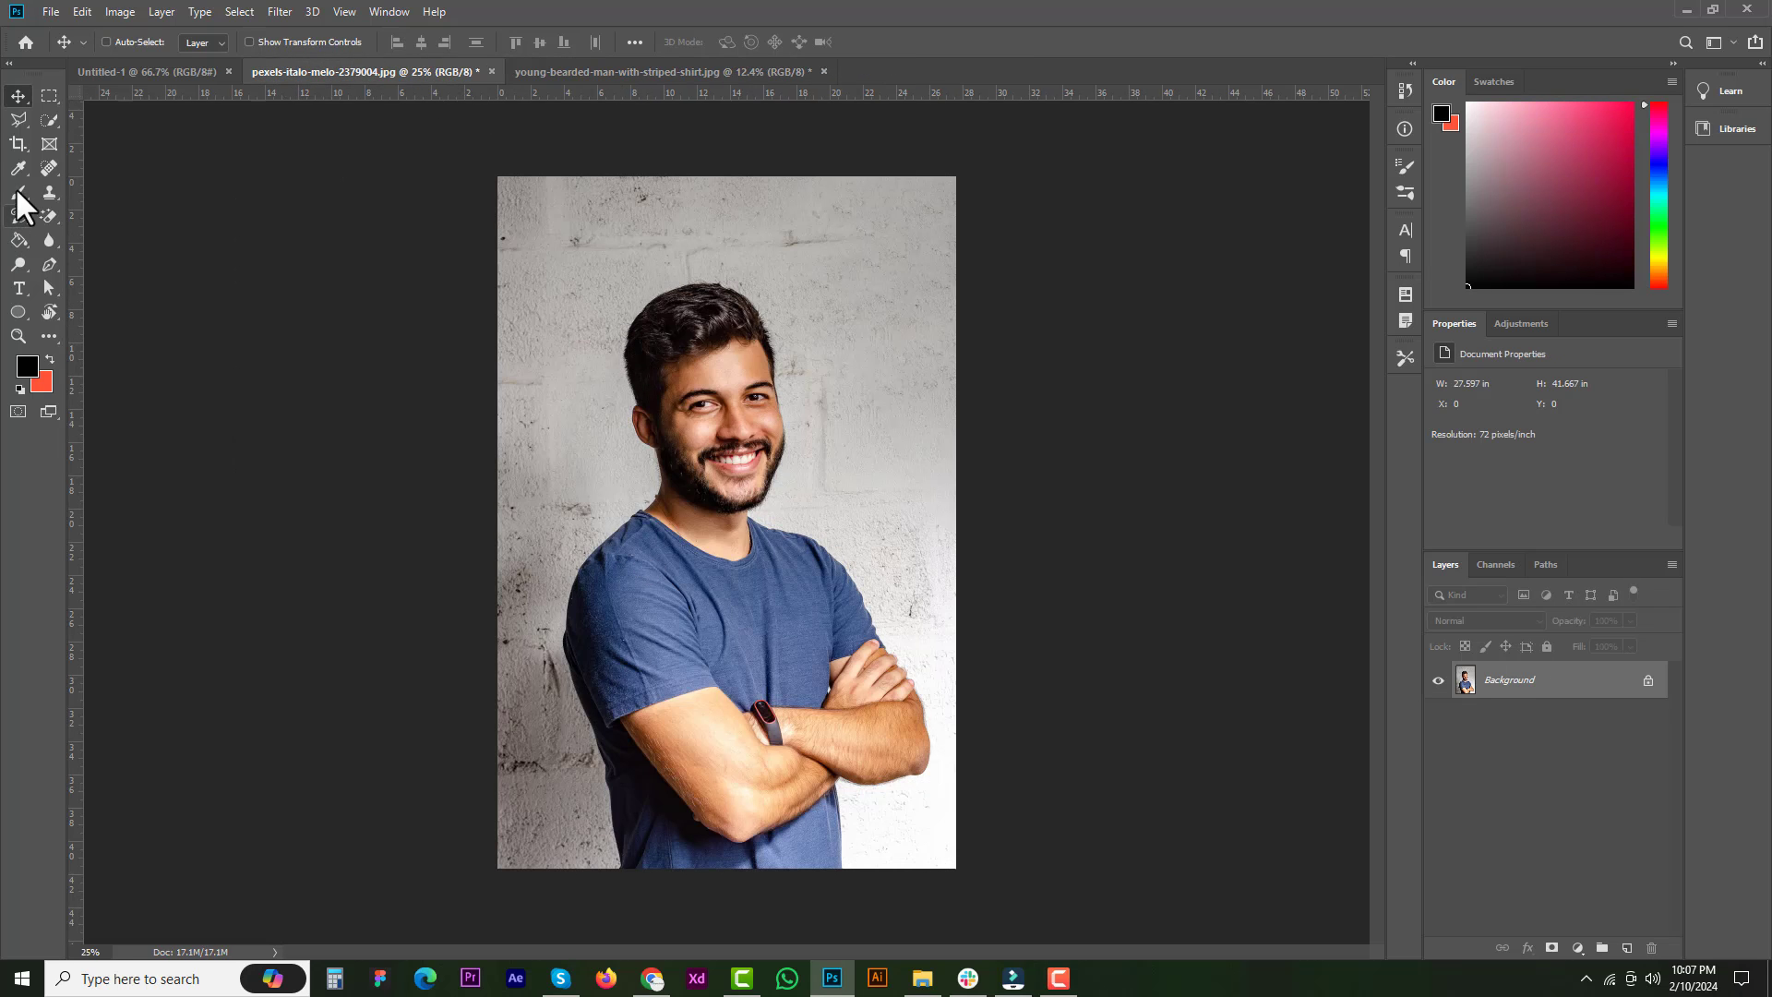
- Trace the outer edge of the man's blue shirt with a Pen tool path, from the hem up to the shoulder
click(55, 263)
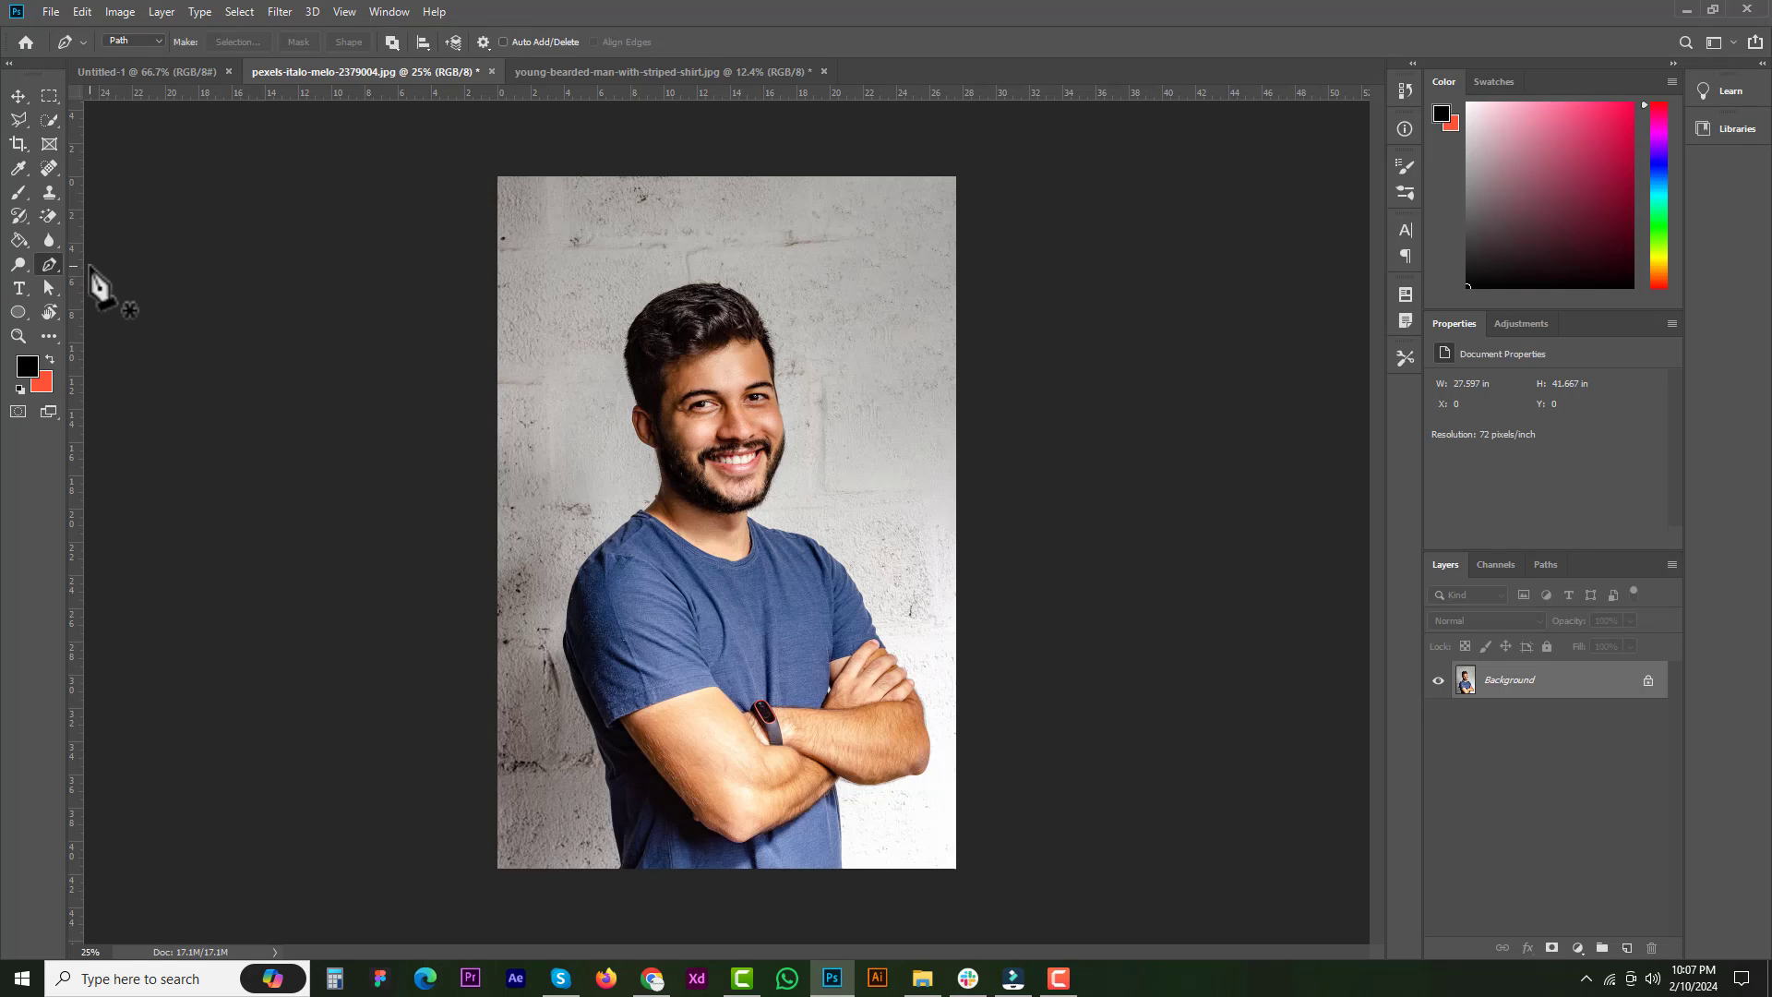
scroll(673, 903, up, 2)
scroll(588, 941, down, 1)
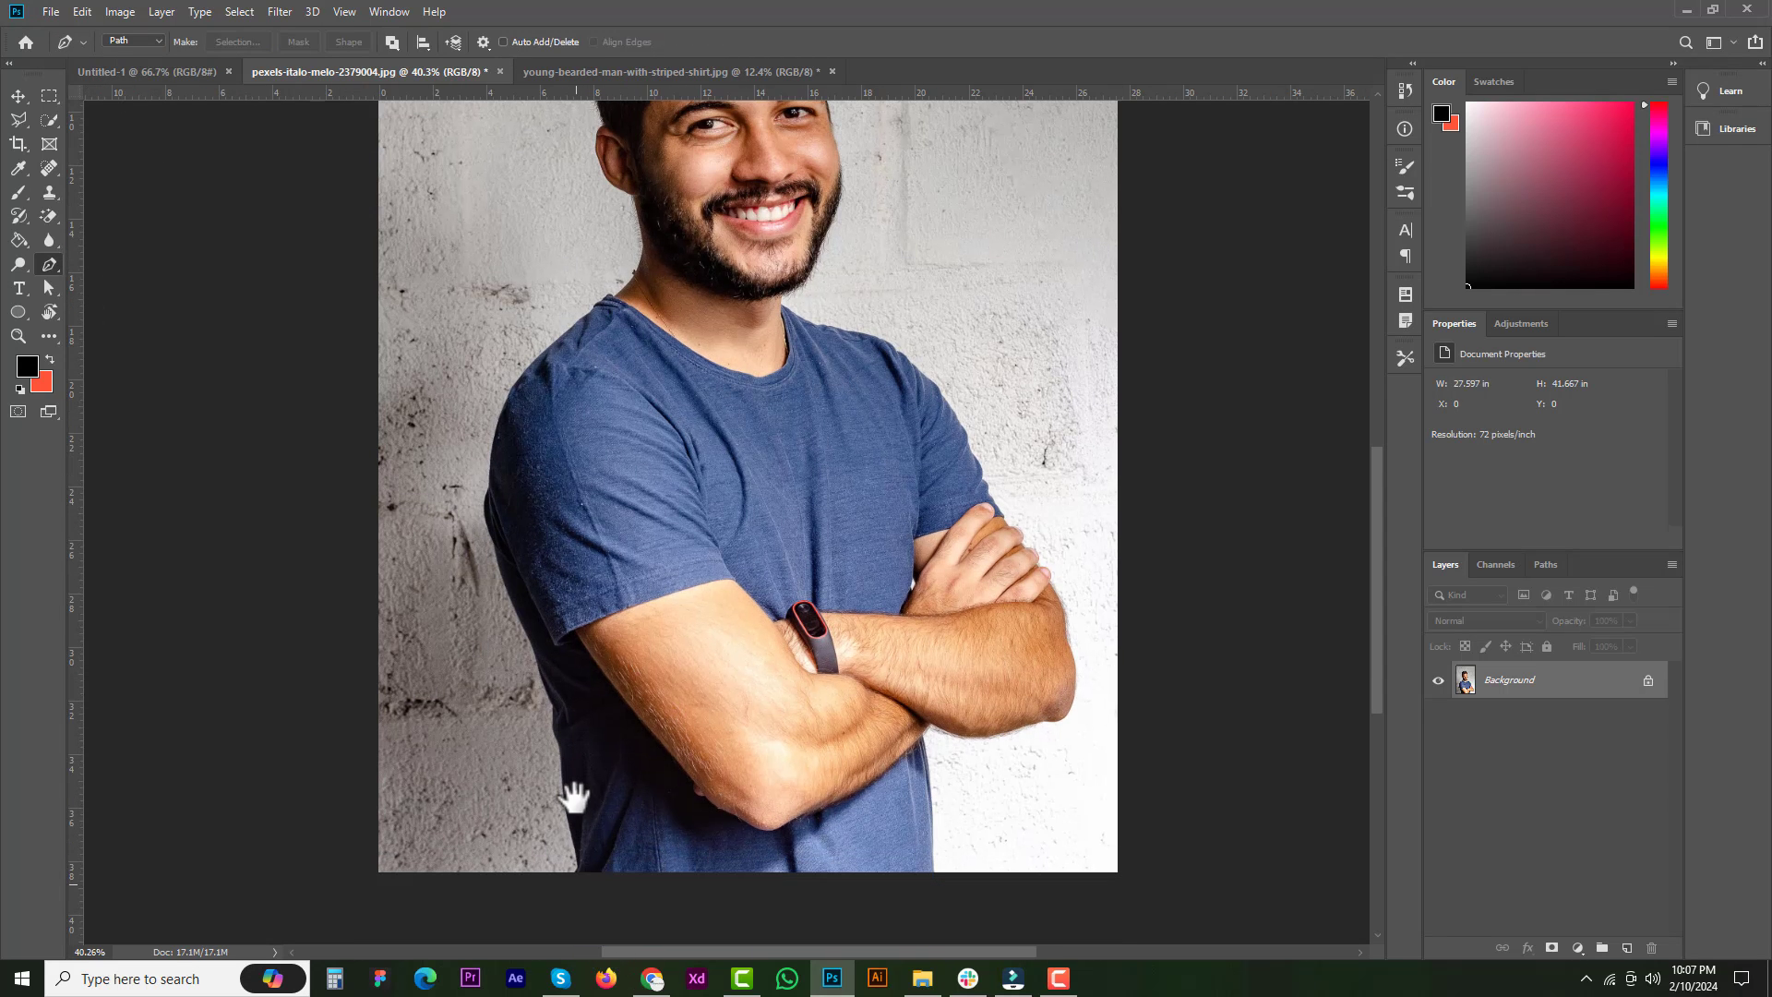
click(579, 867)
click(564, 813)
drag(524, 660, 500, 606)
drag(494, 581, 483, 558)
drag(491, 534, 494, 470)
drag(503, 449, 531, 377)
drag(542, 341, 634, 529)
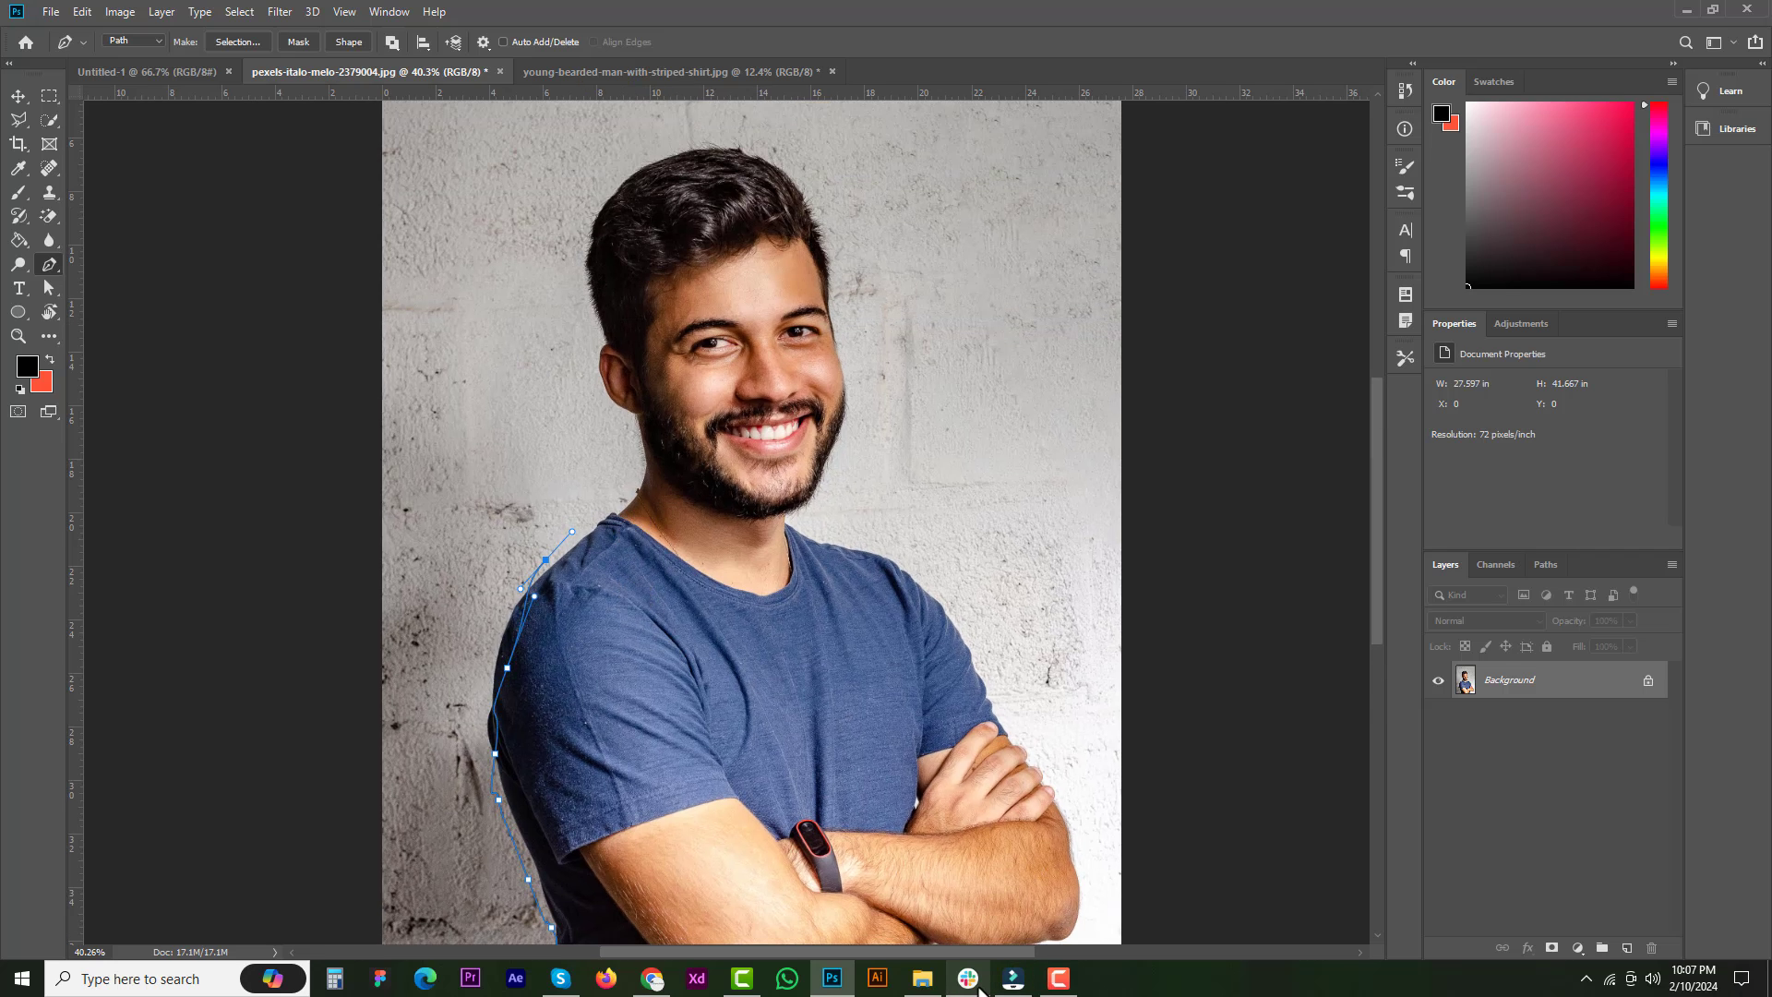
- Undo all the Pen path points along the blue shirt
key(ctrl+z)
key(ctrl+z)
key(ctrl+z)
key(ctrl+z)
key(ctrl+z)
key(ctrl+z)
key(ctrl+z)
key(ctrl+z)
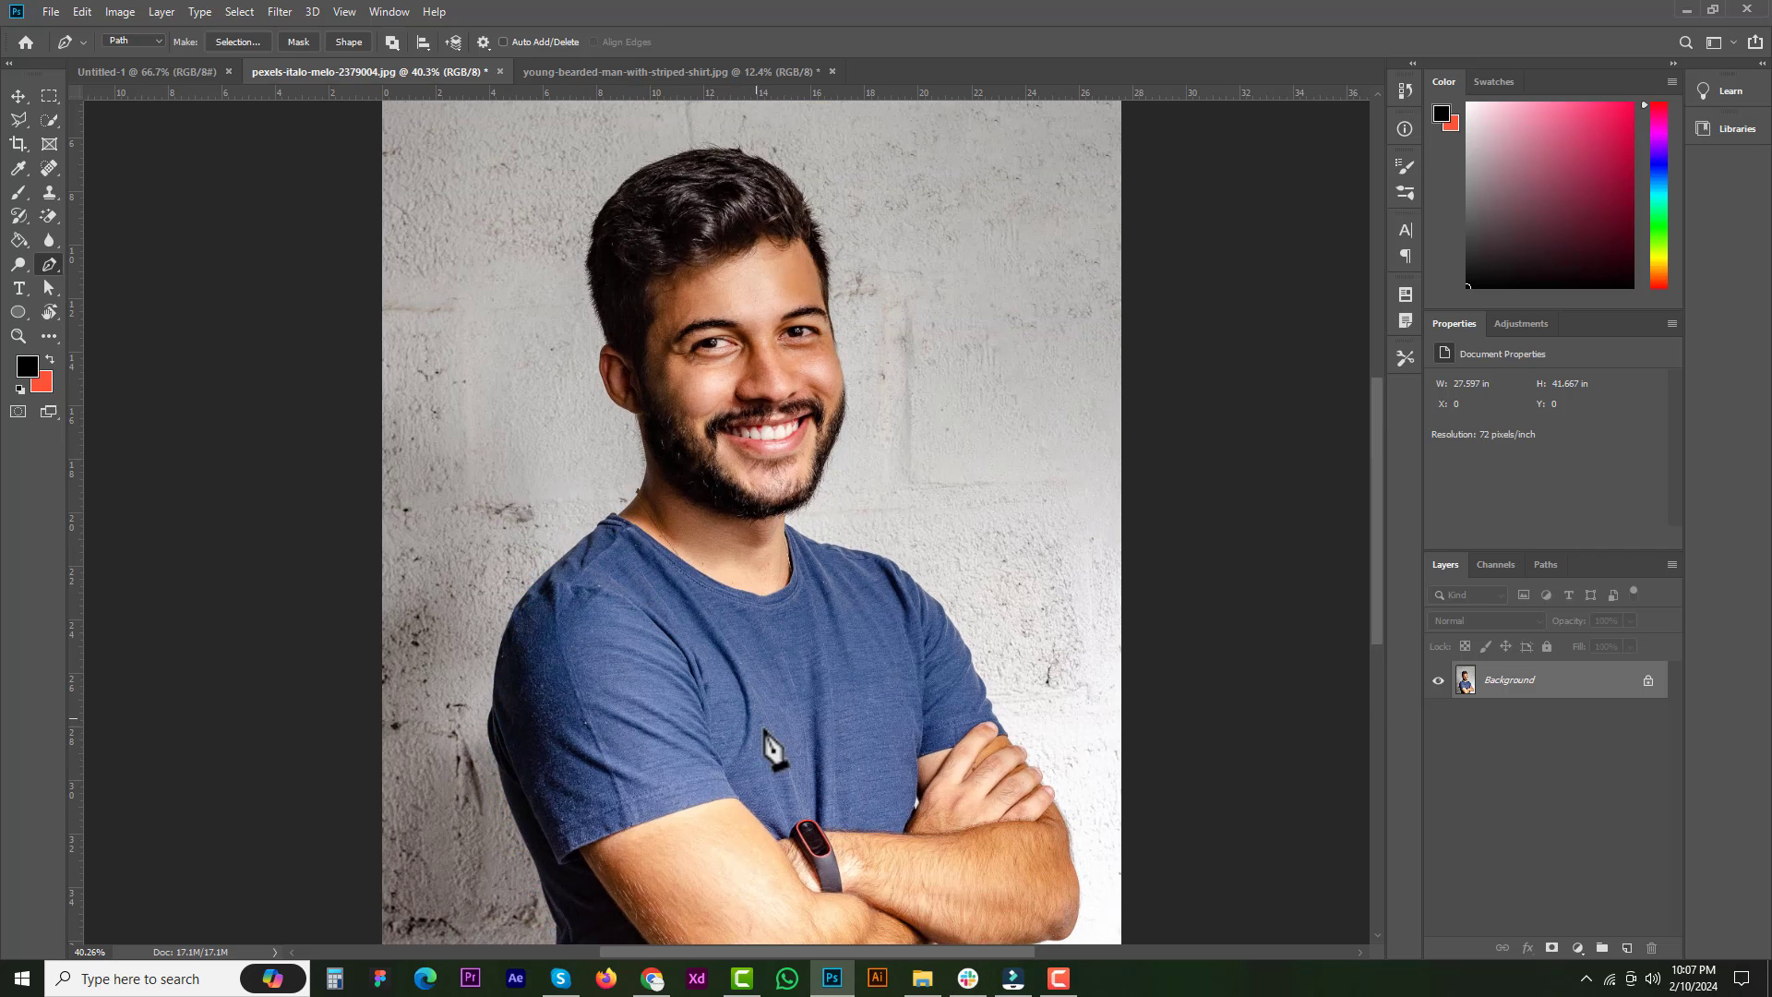
drag(716, 724, 751, 498)
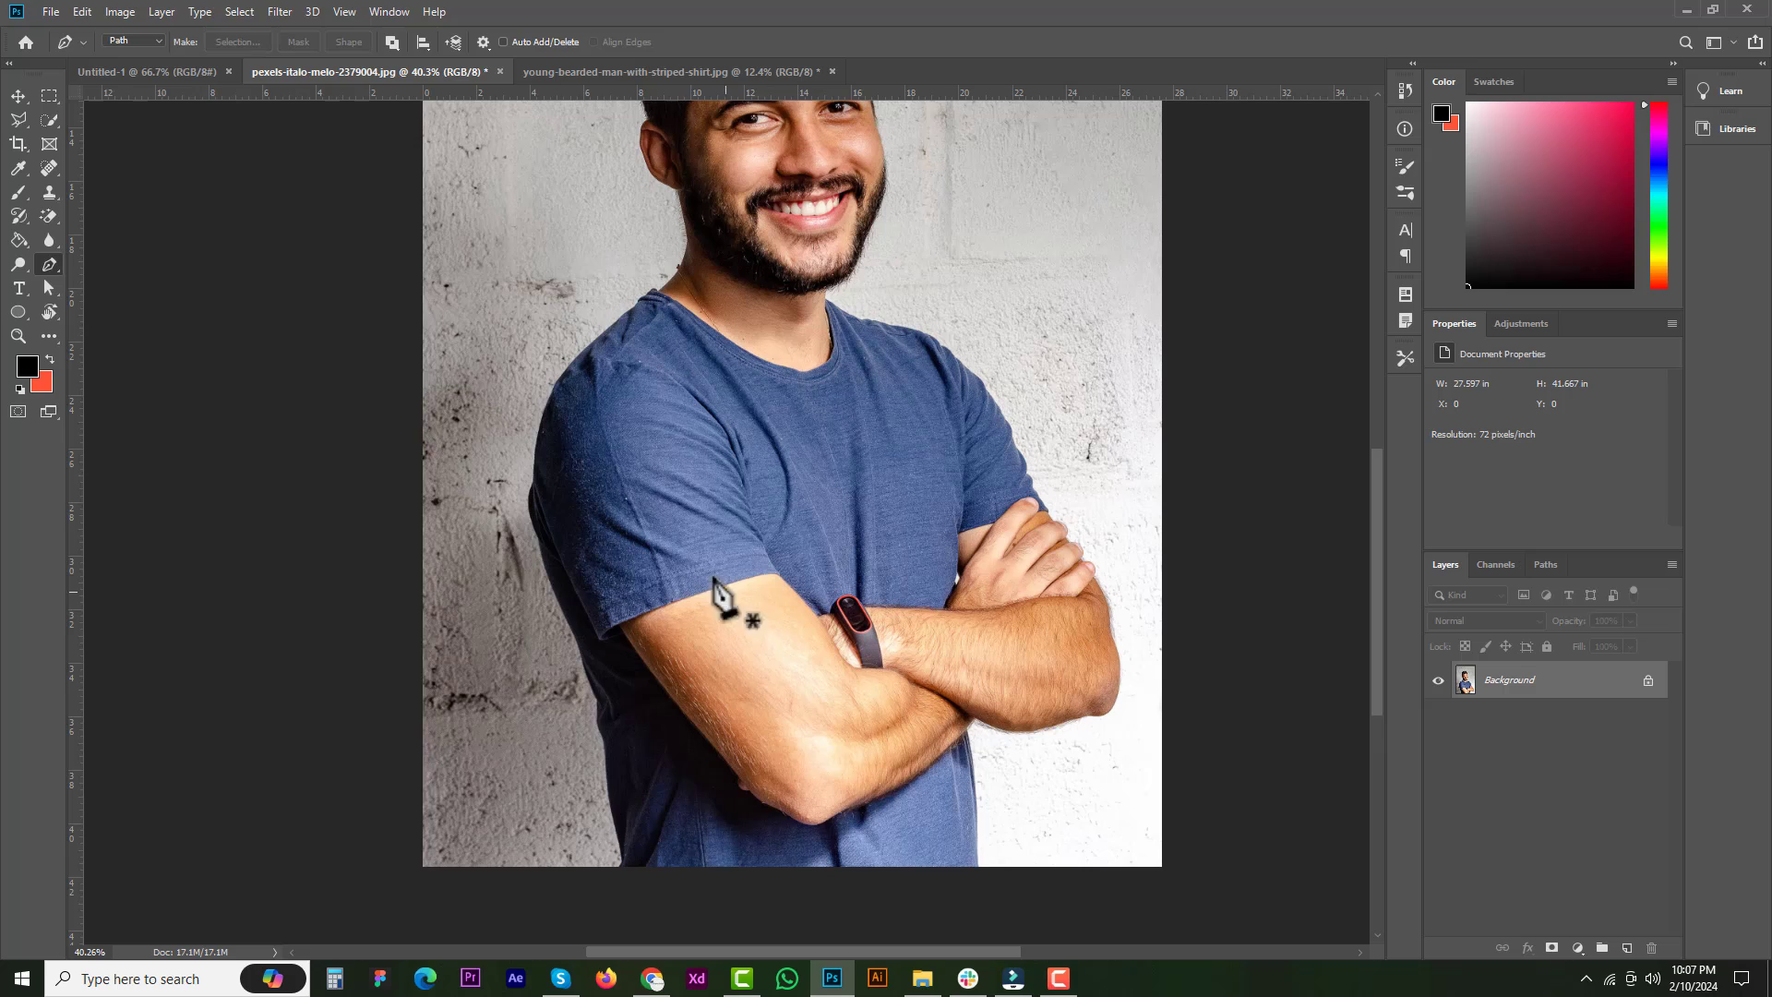
- Fill the Untitled-1 canvas with the background colour, changing that colour to red f0002d and refilling
click(166, 71)
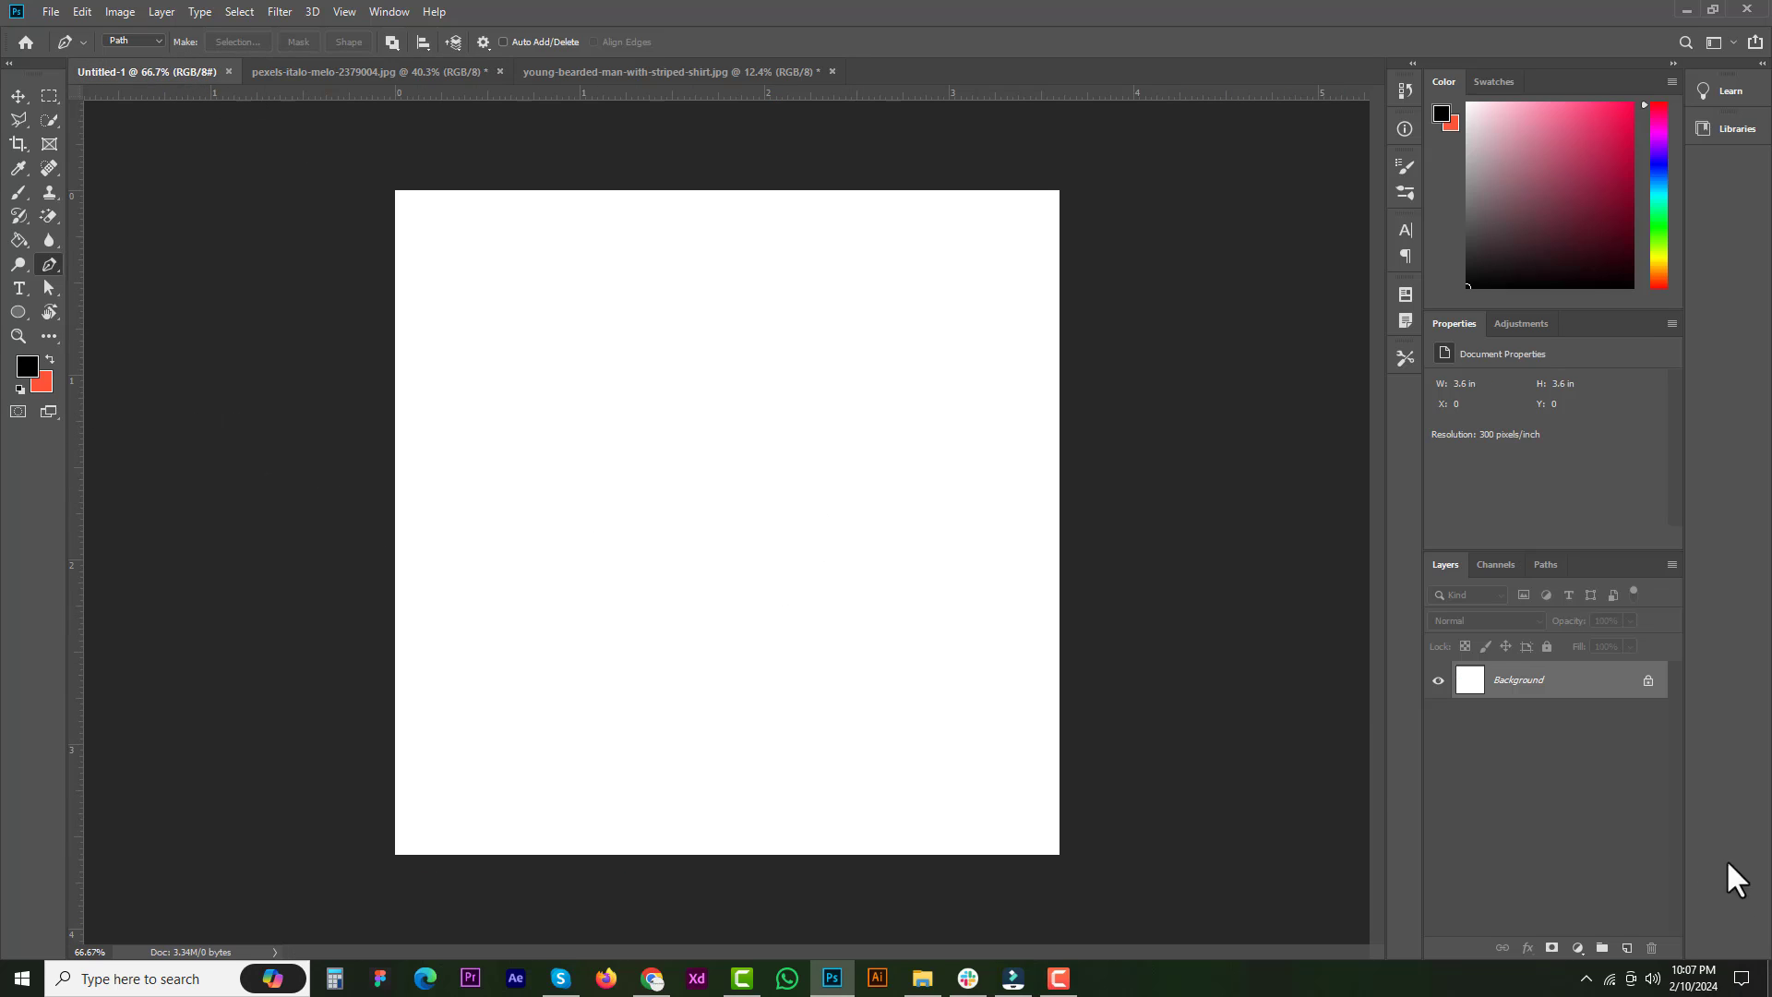
key(ctrl+BackSpace)
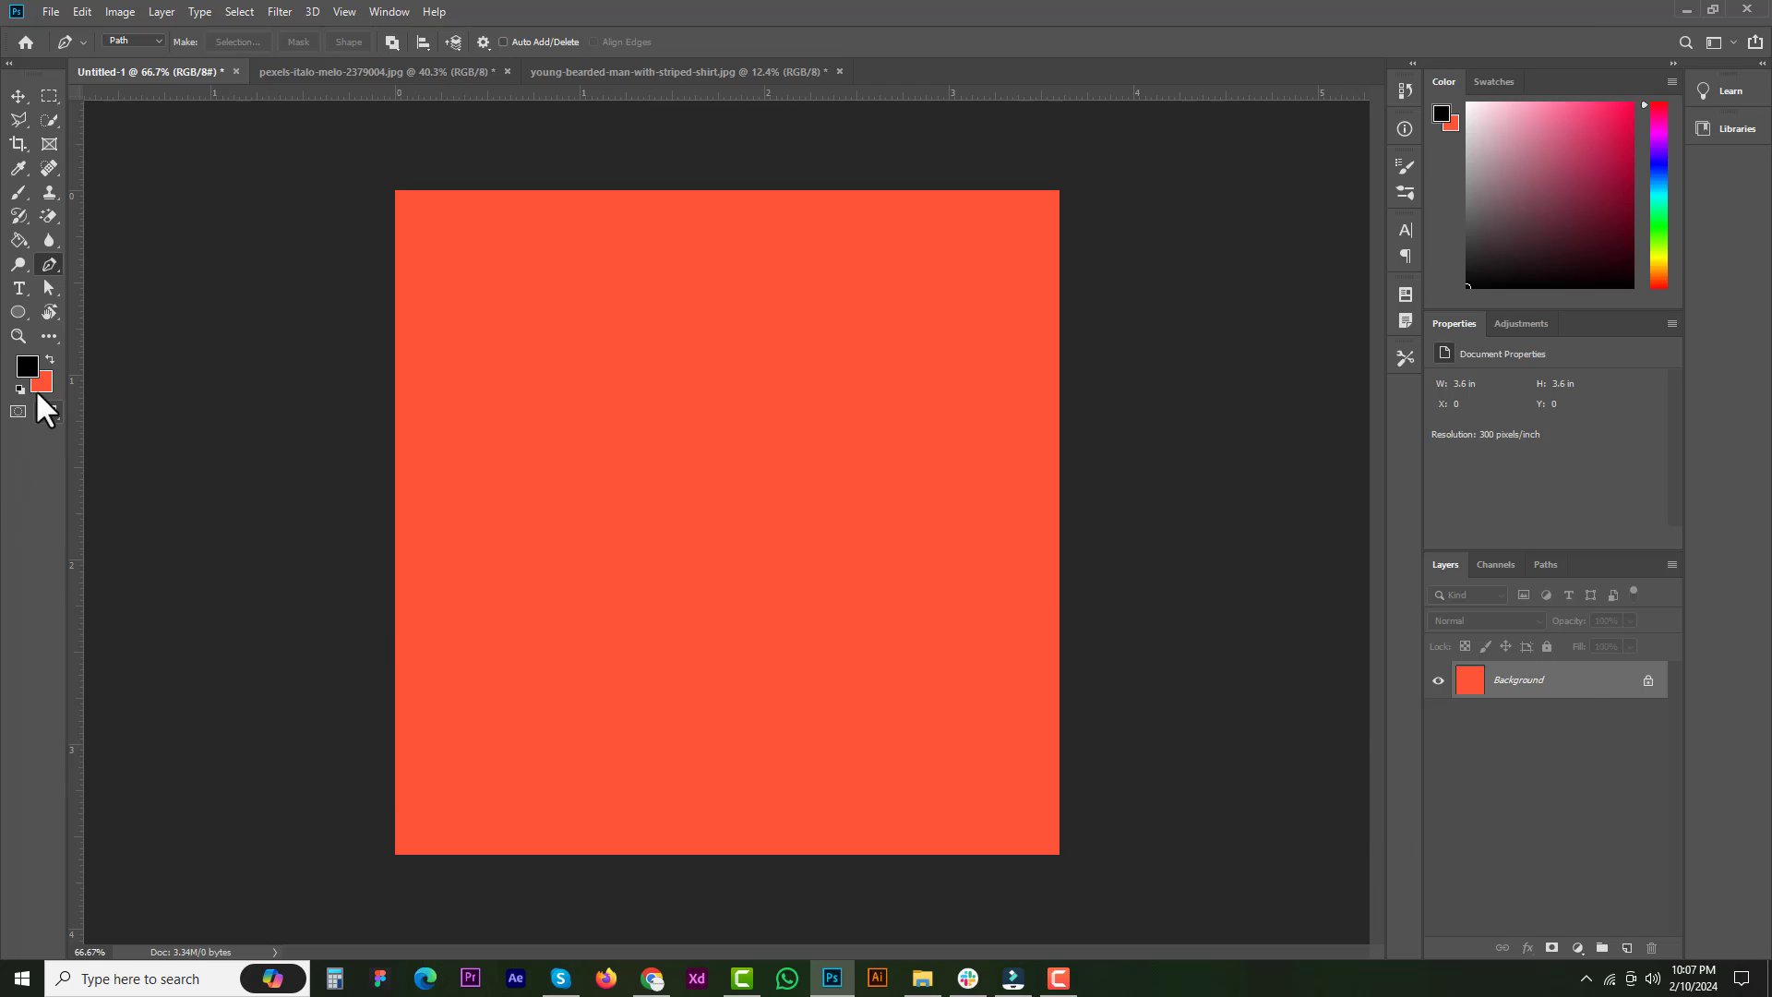
click(39, 387)
drag(1364, 452, 1365, 434)
click(1478, 418)
key(ctrl+BackSpace)
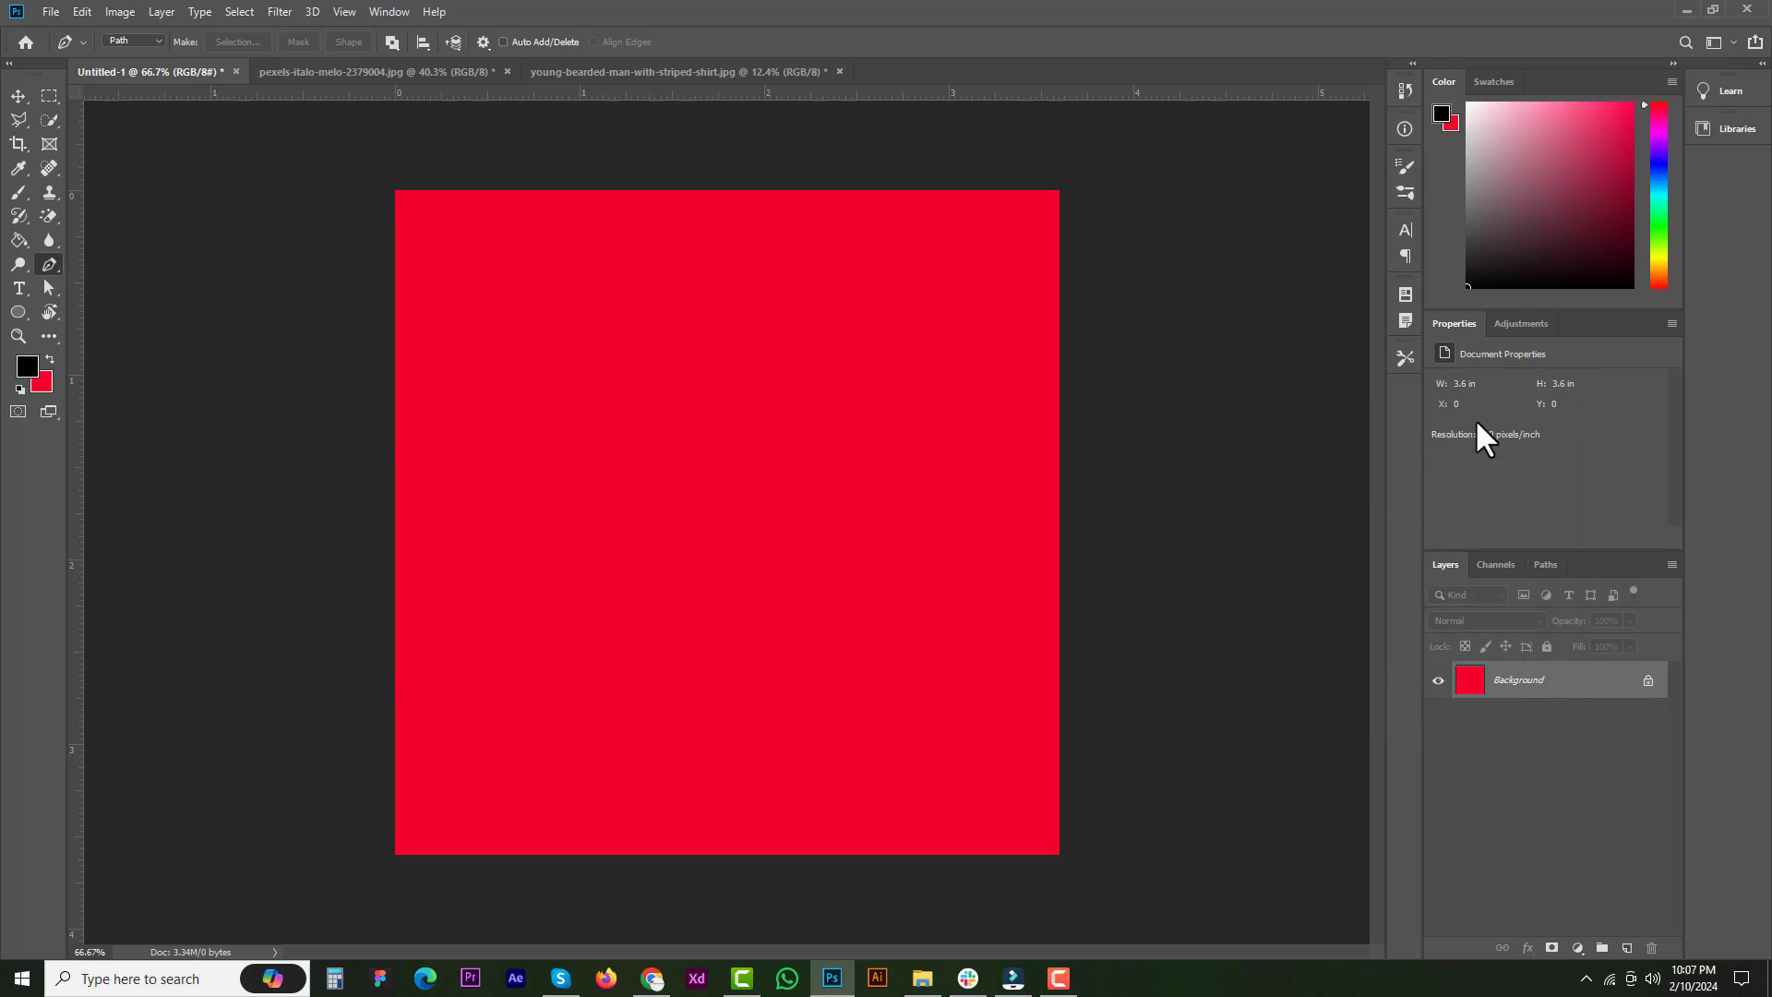
- Set the background colour to a lighter red, about fa214a, and refill the canvas with it
click(41, 382)
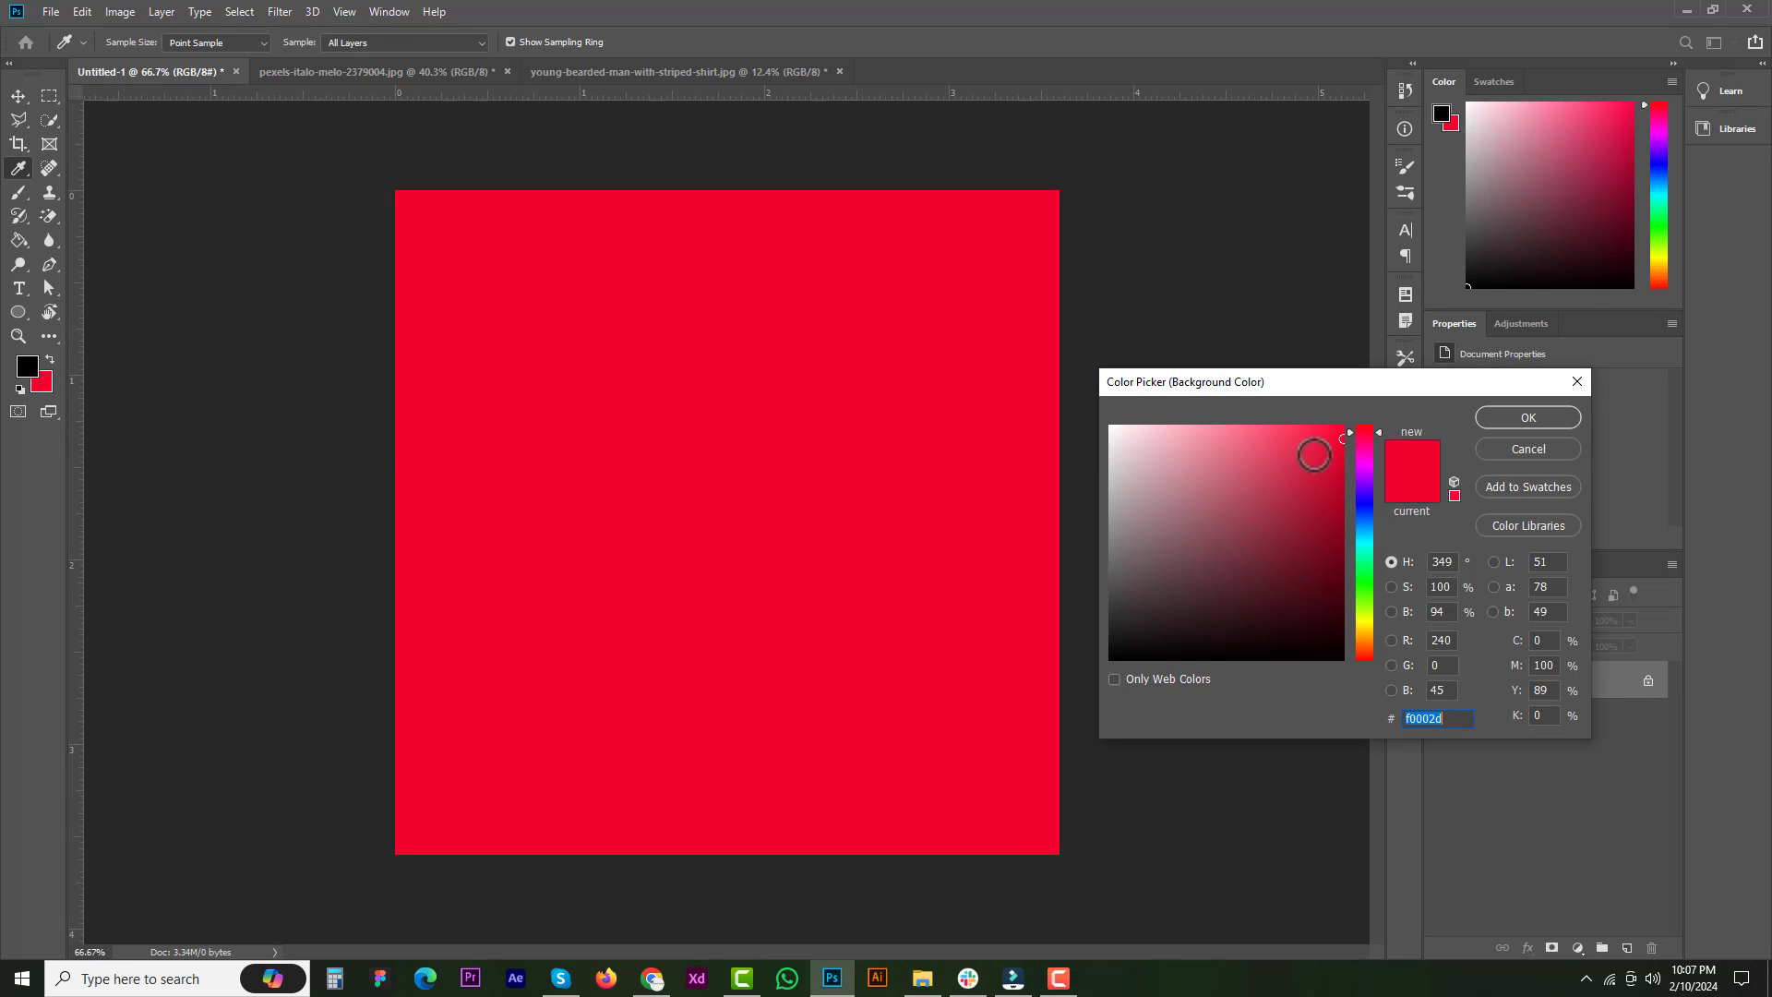
drag(1343, 438, 1314, 430)
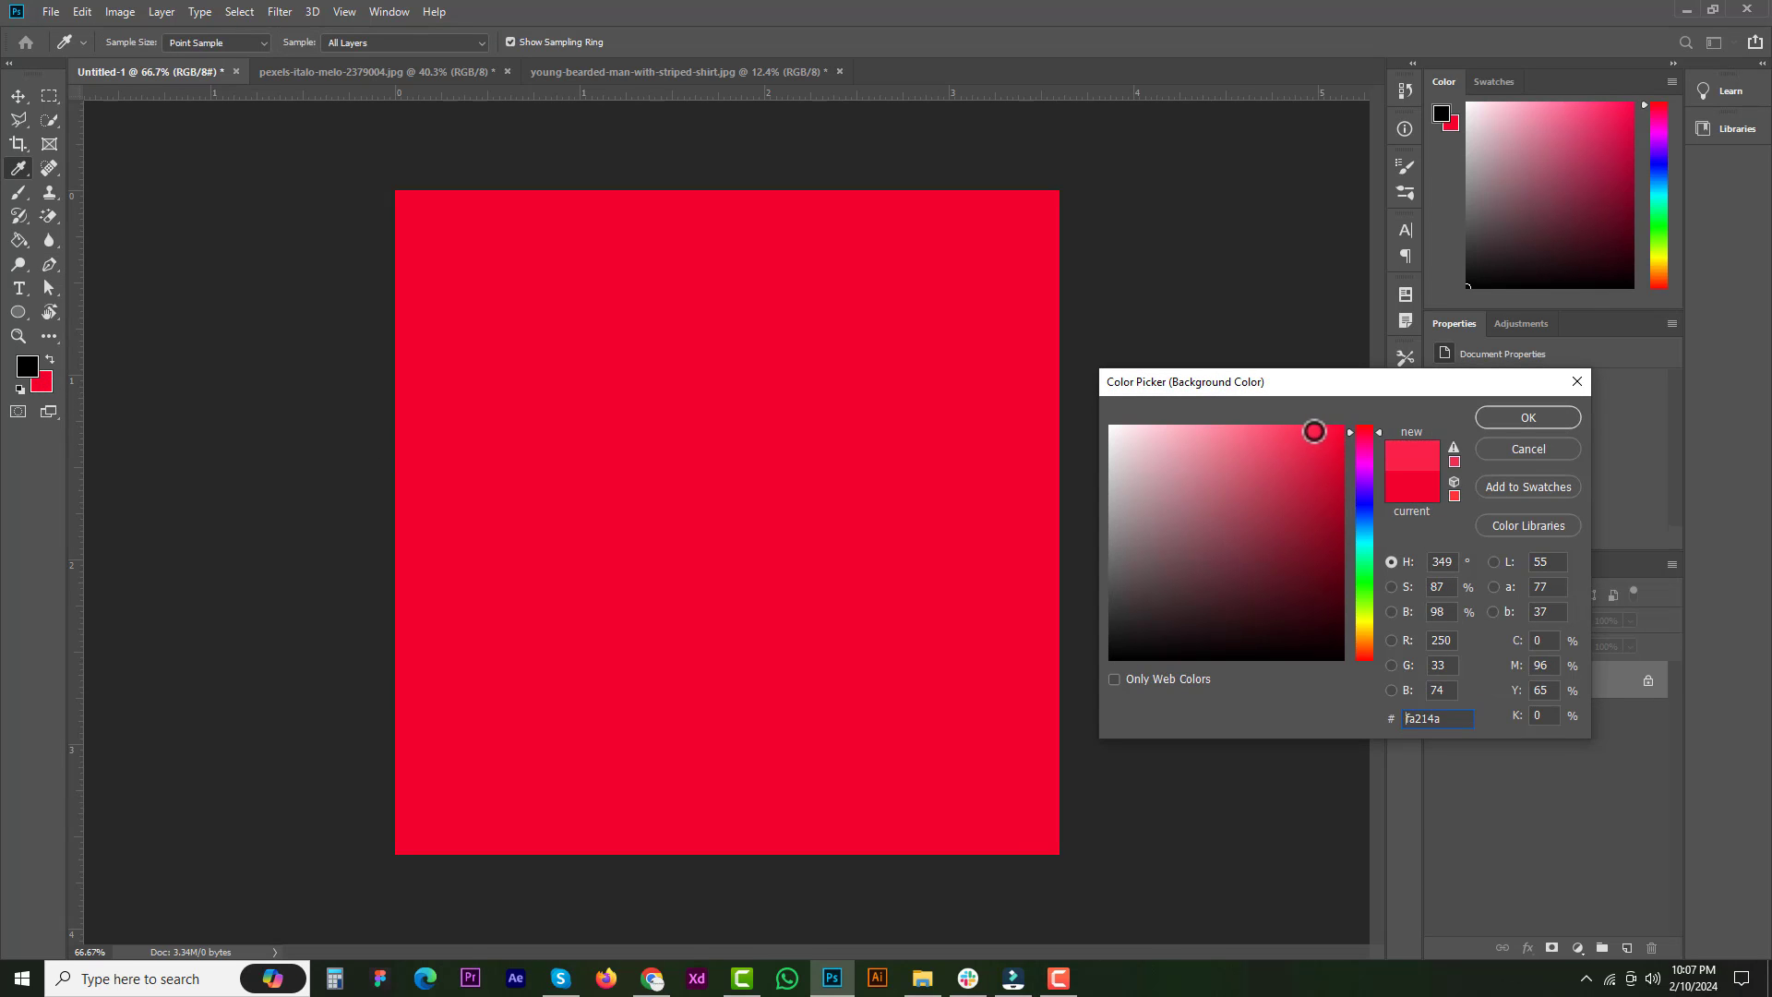
click(1545, 419)
key(ctrl+BackSpace)
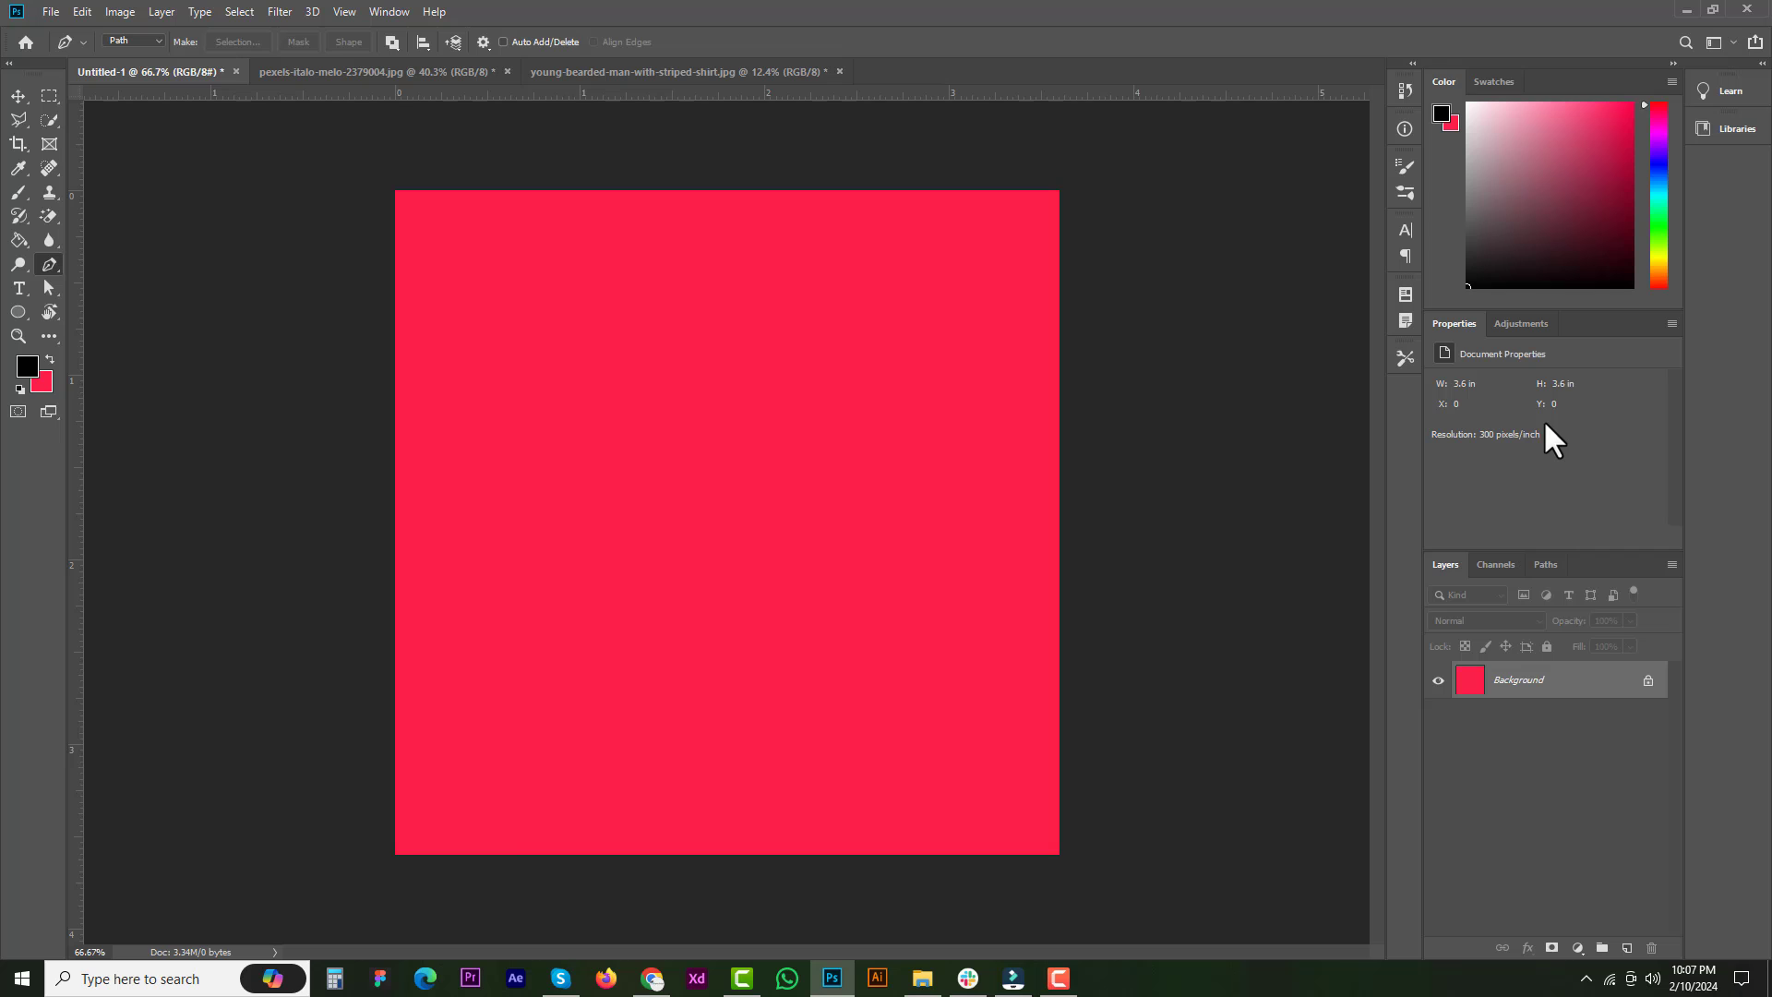
- Open the photo of the dancing woman with headphones from the des folder as a separate document
click(338, 70)
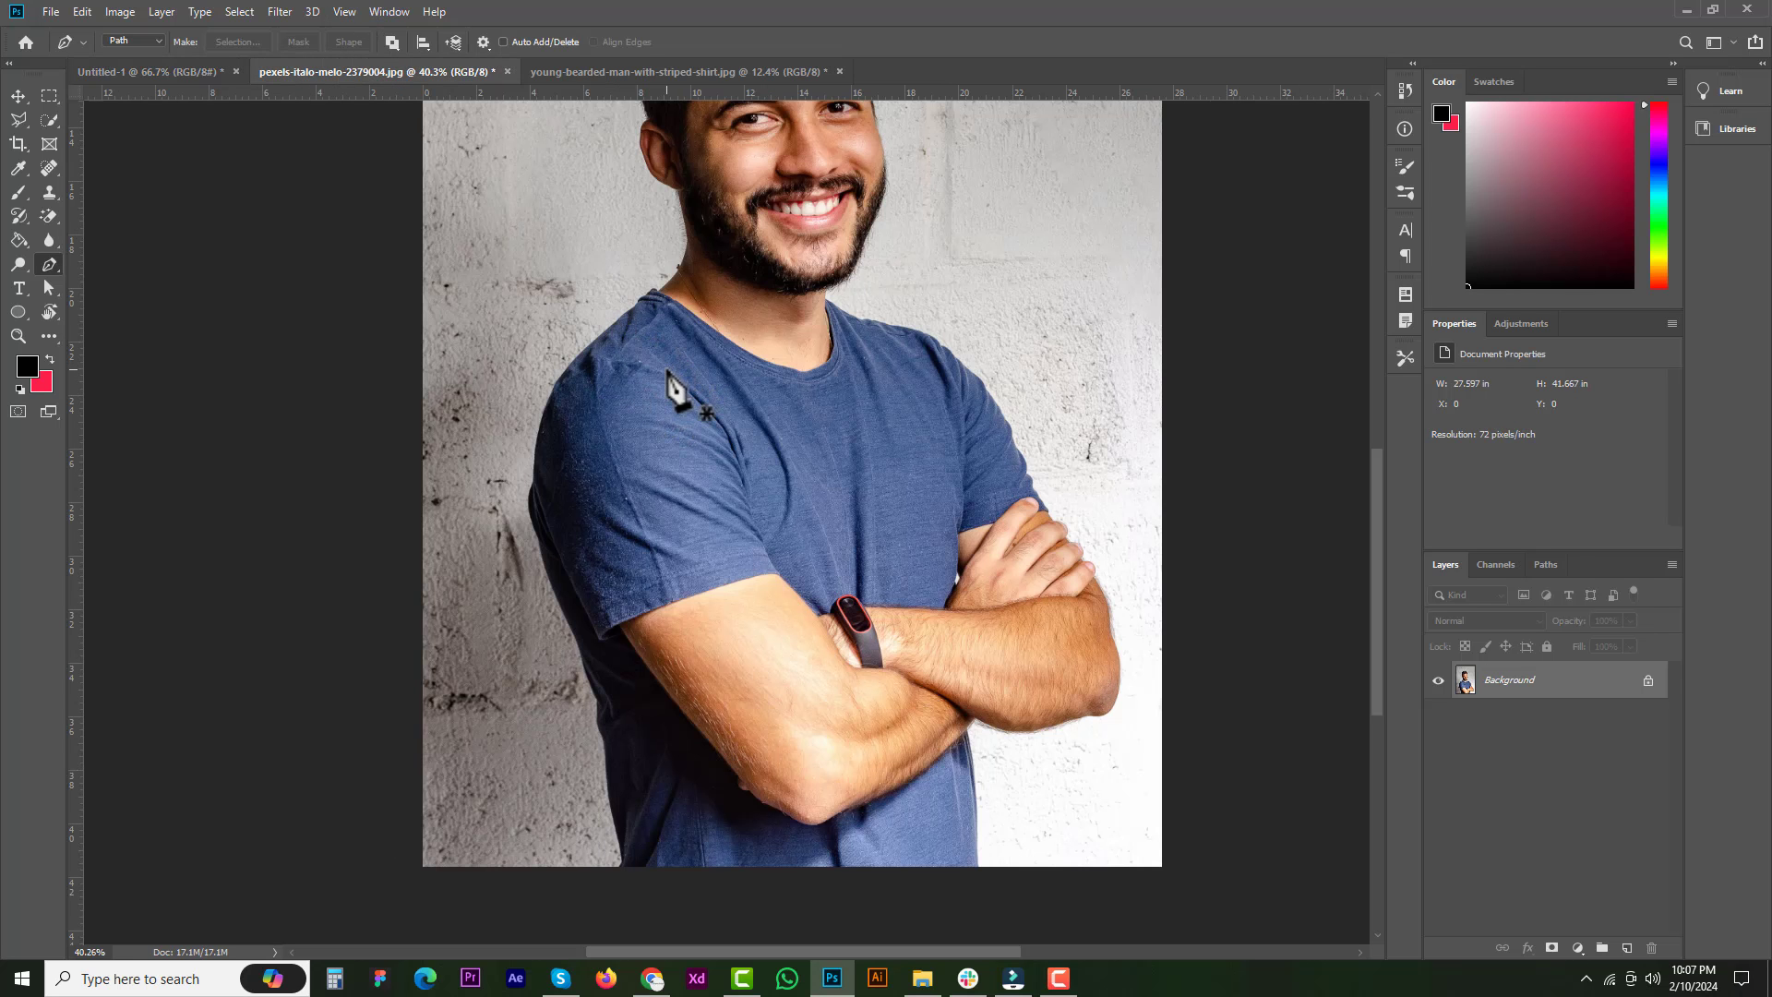
key(ctrl+0)
click(922, 977)
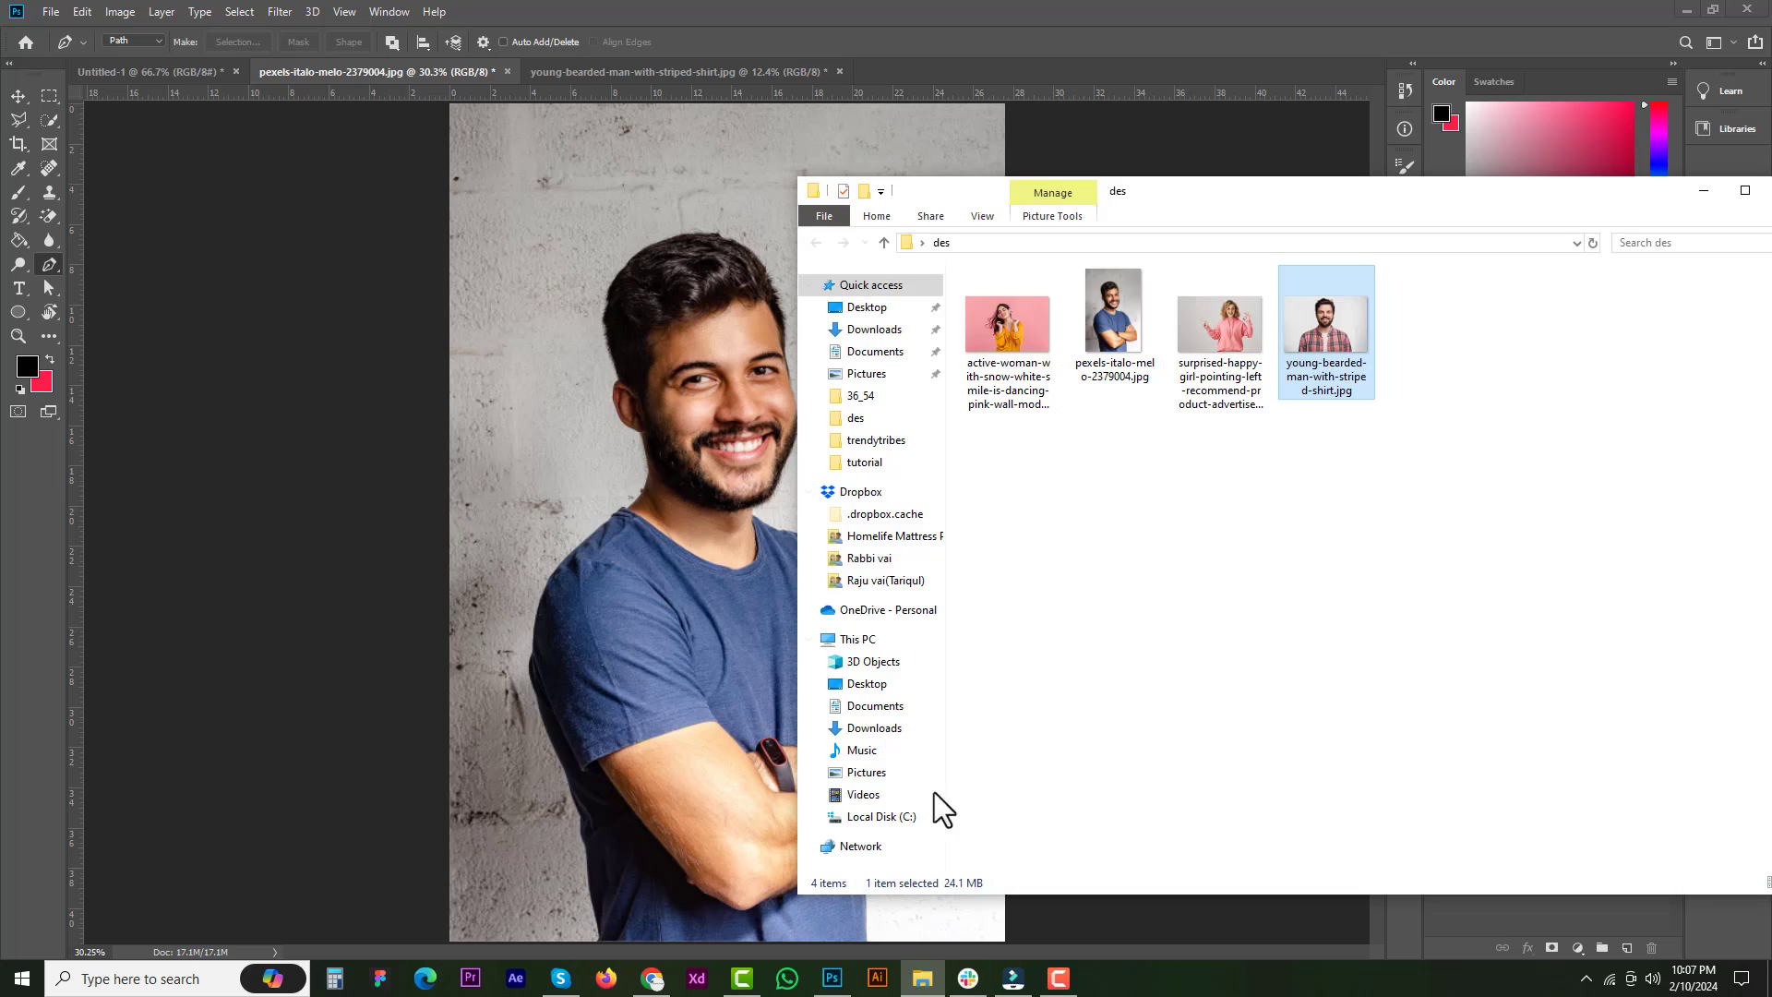
drag(1015, 351, 894, 6)
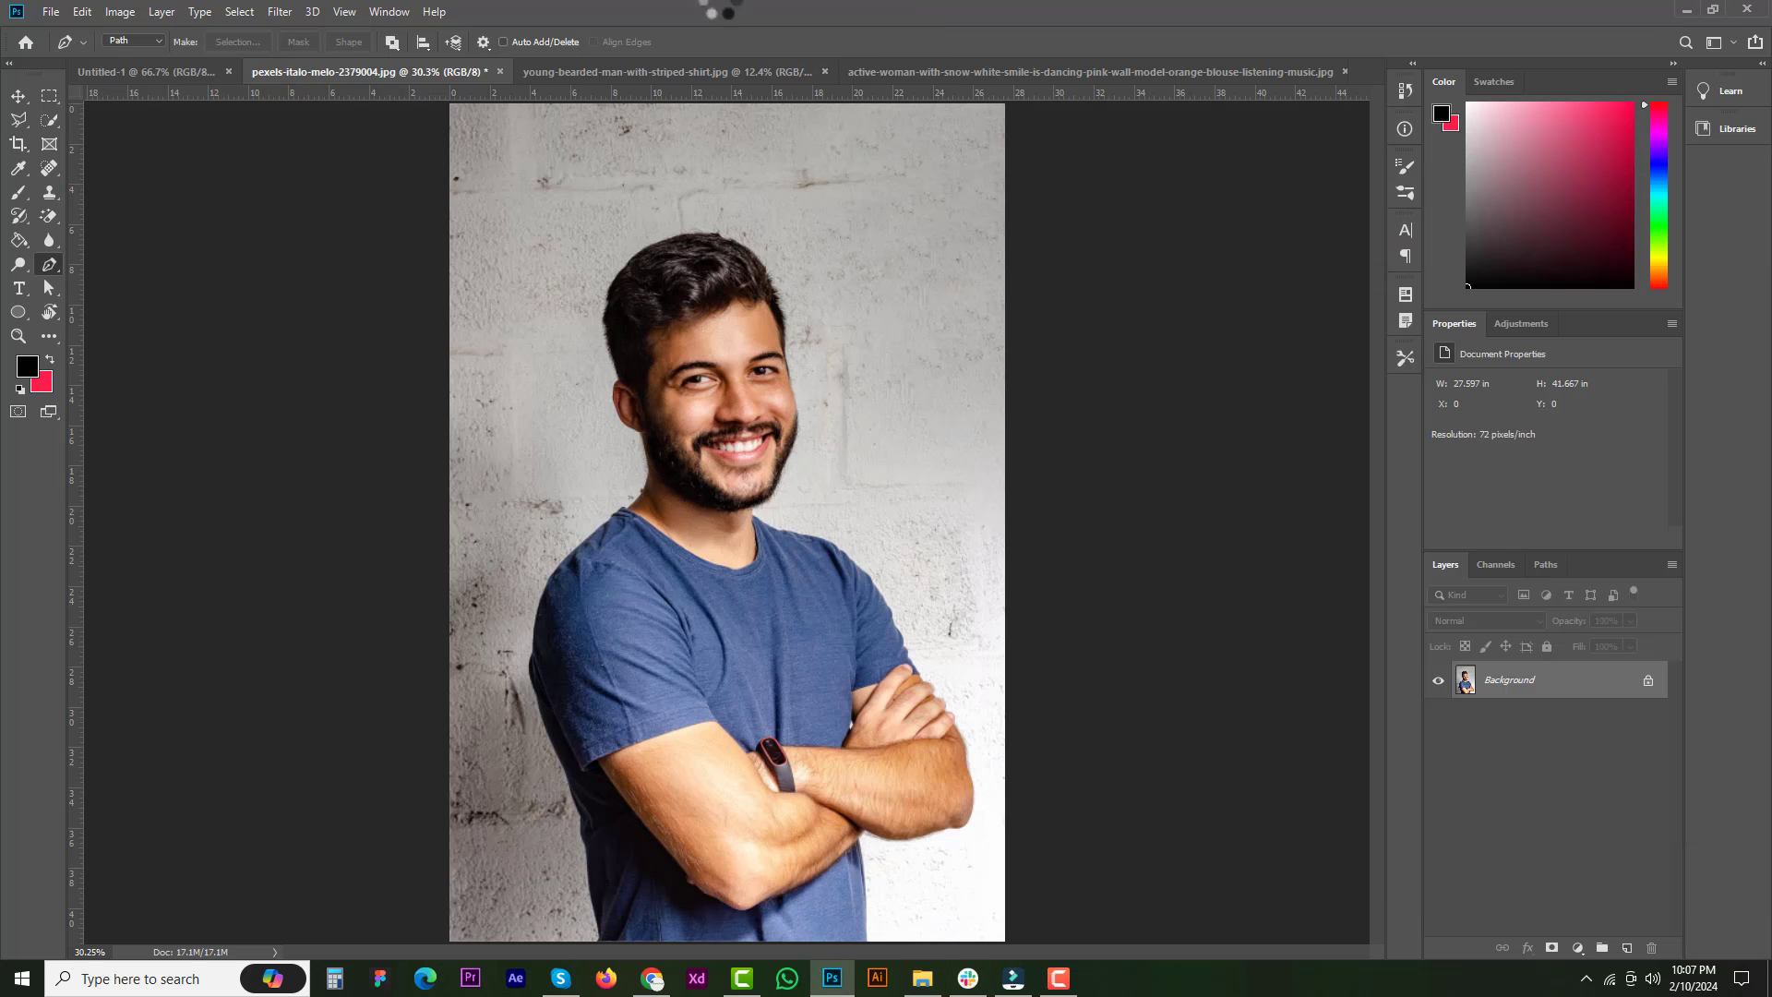
scroll(613, 355, down, 2)
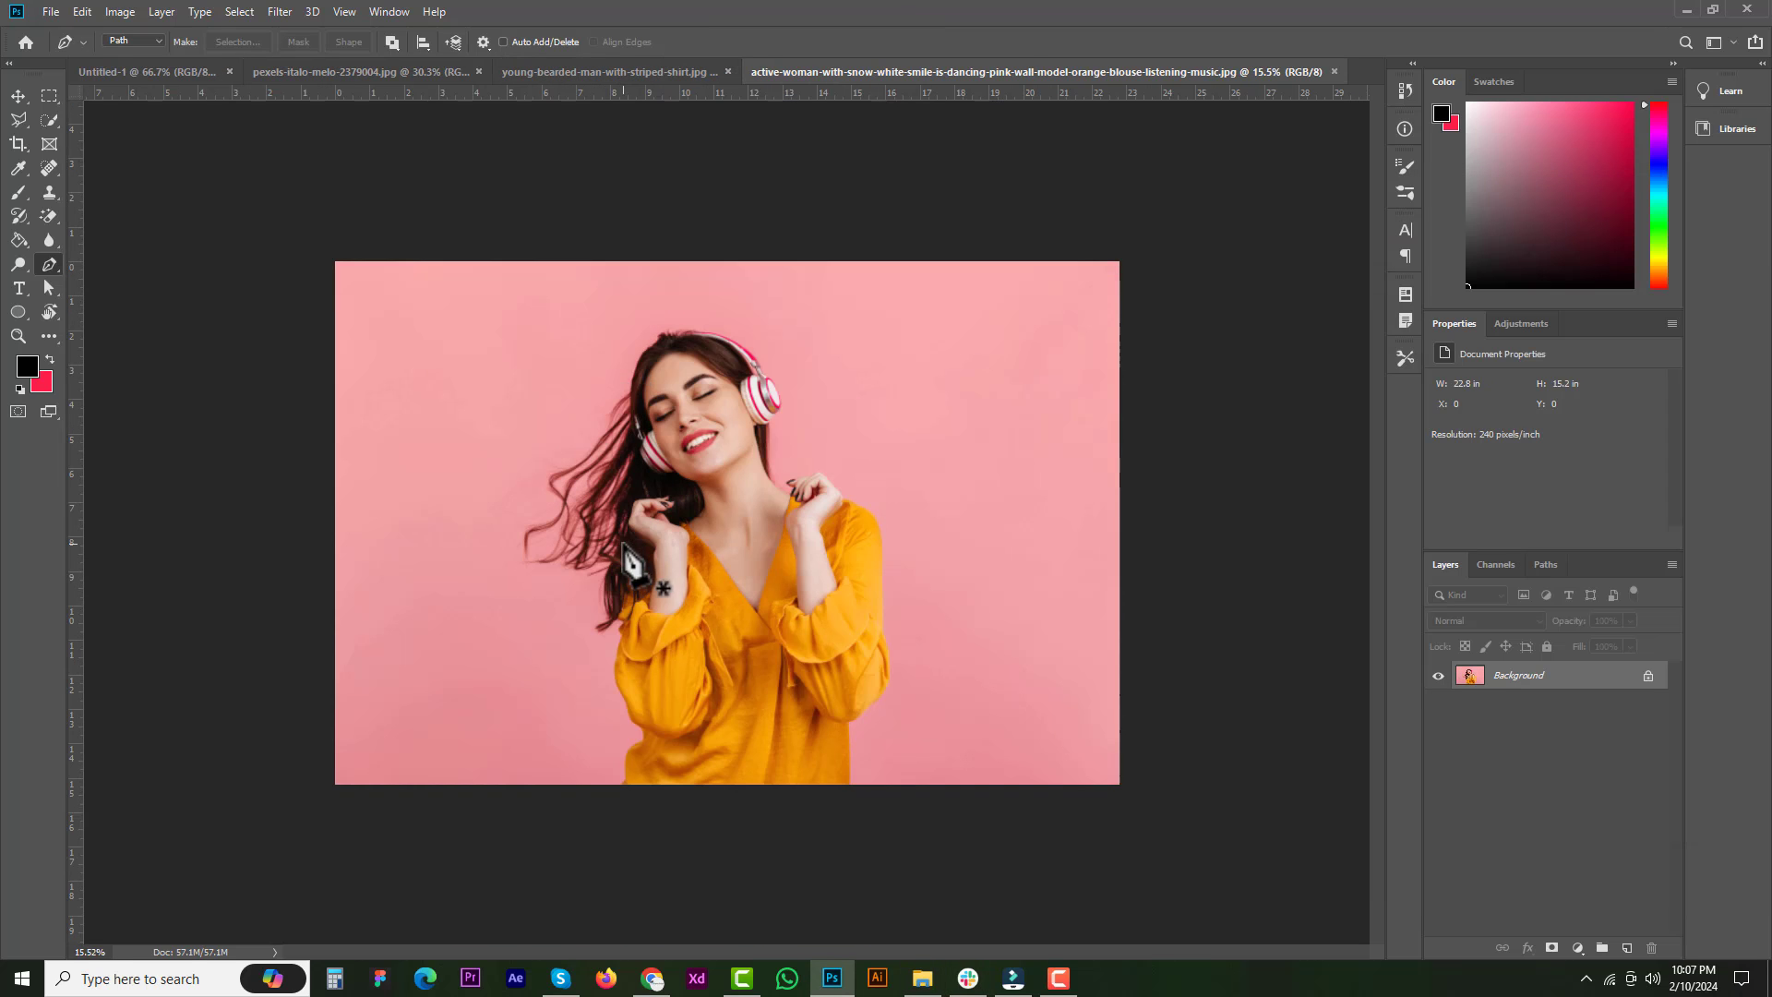
- Select the woman with Select Subject and deselect her again
scroll(630, 561, up, 2)
click(240, 11)
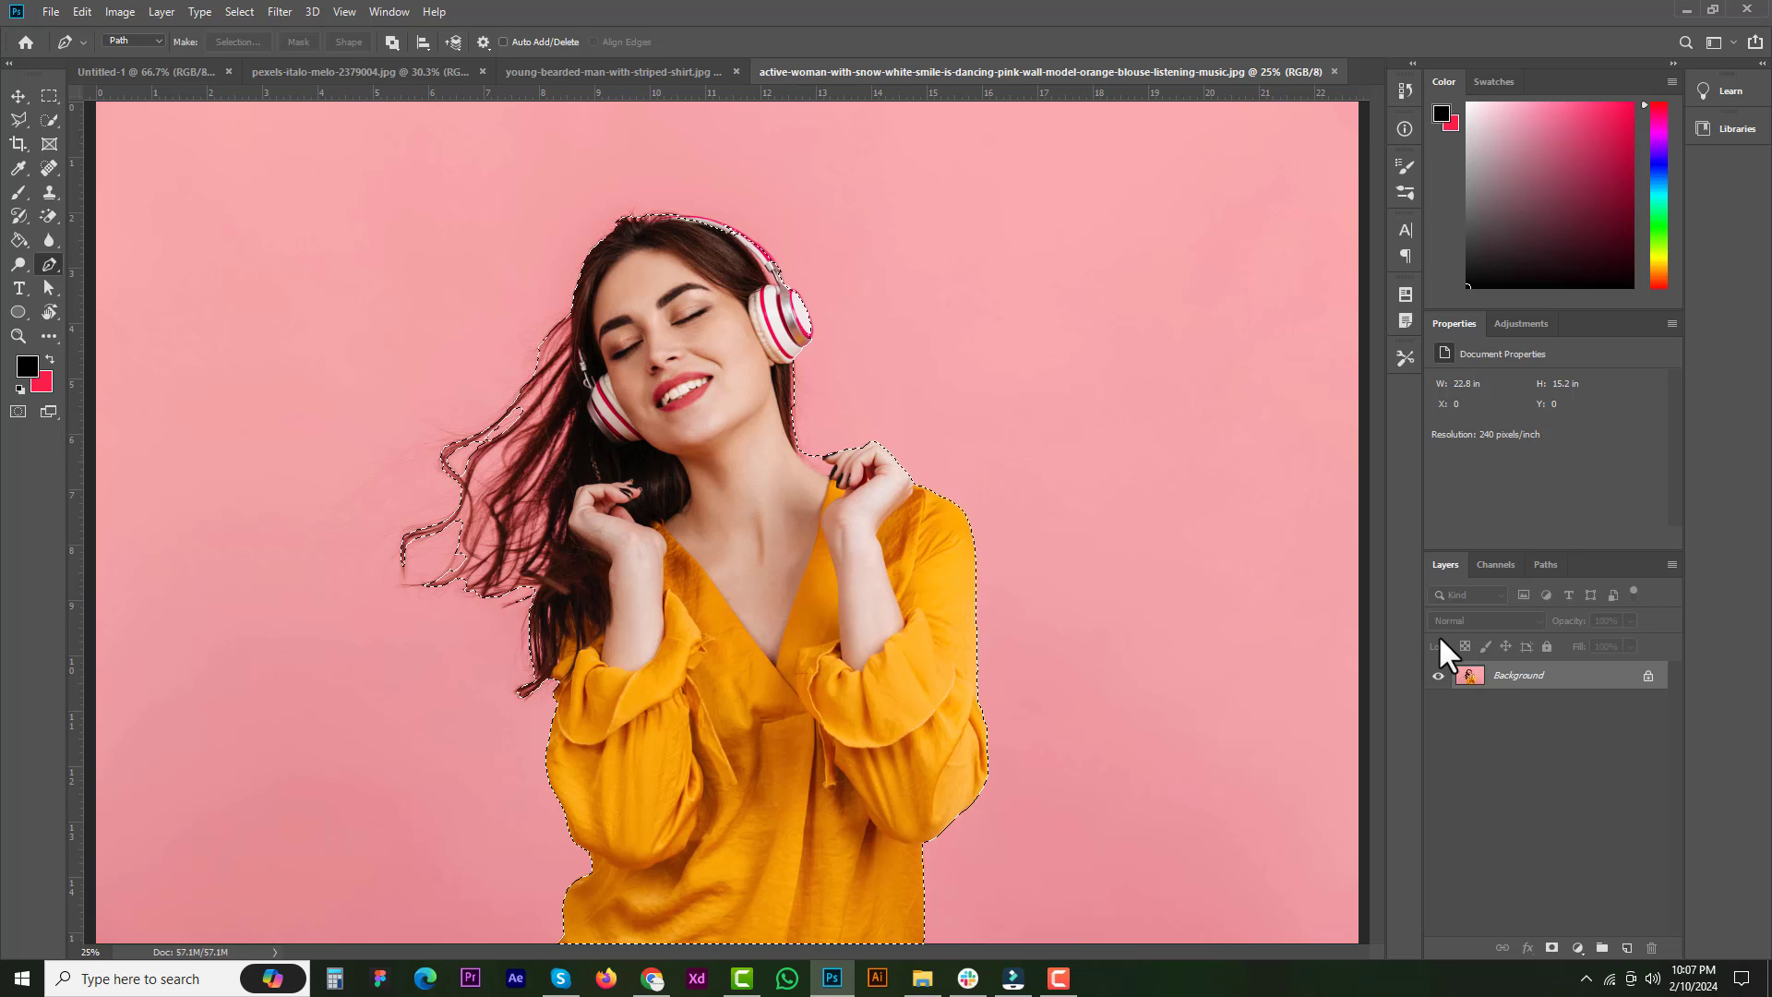
key(ctrl+d)
scroll(707, 454, down, 2)
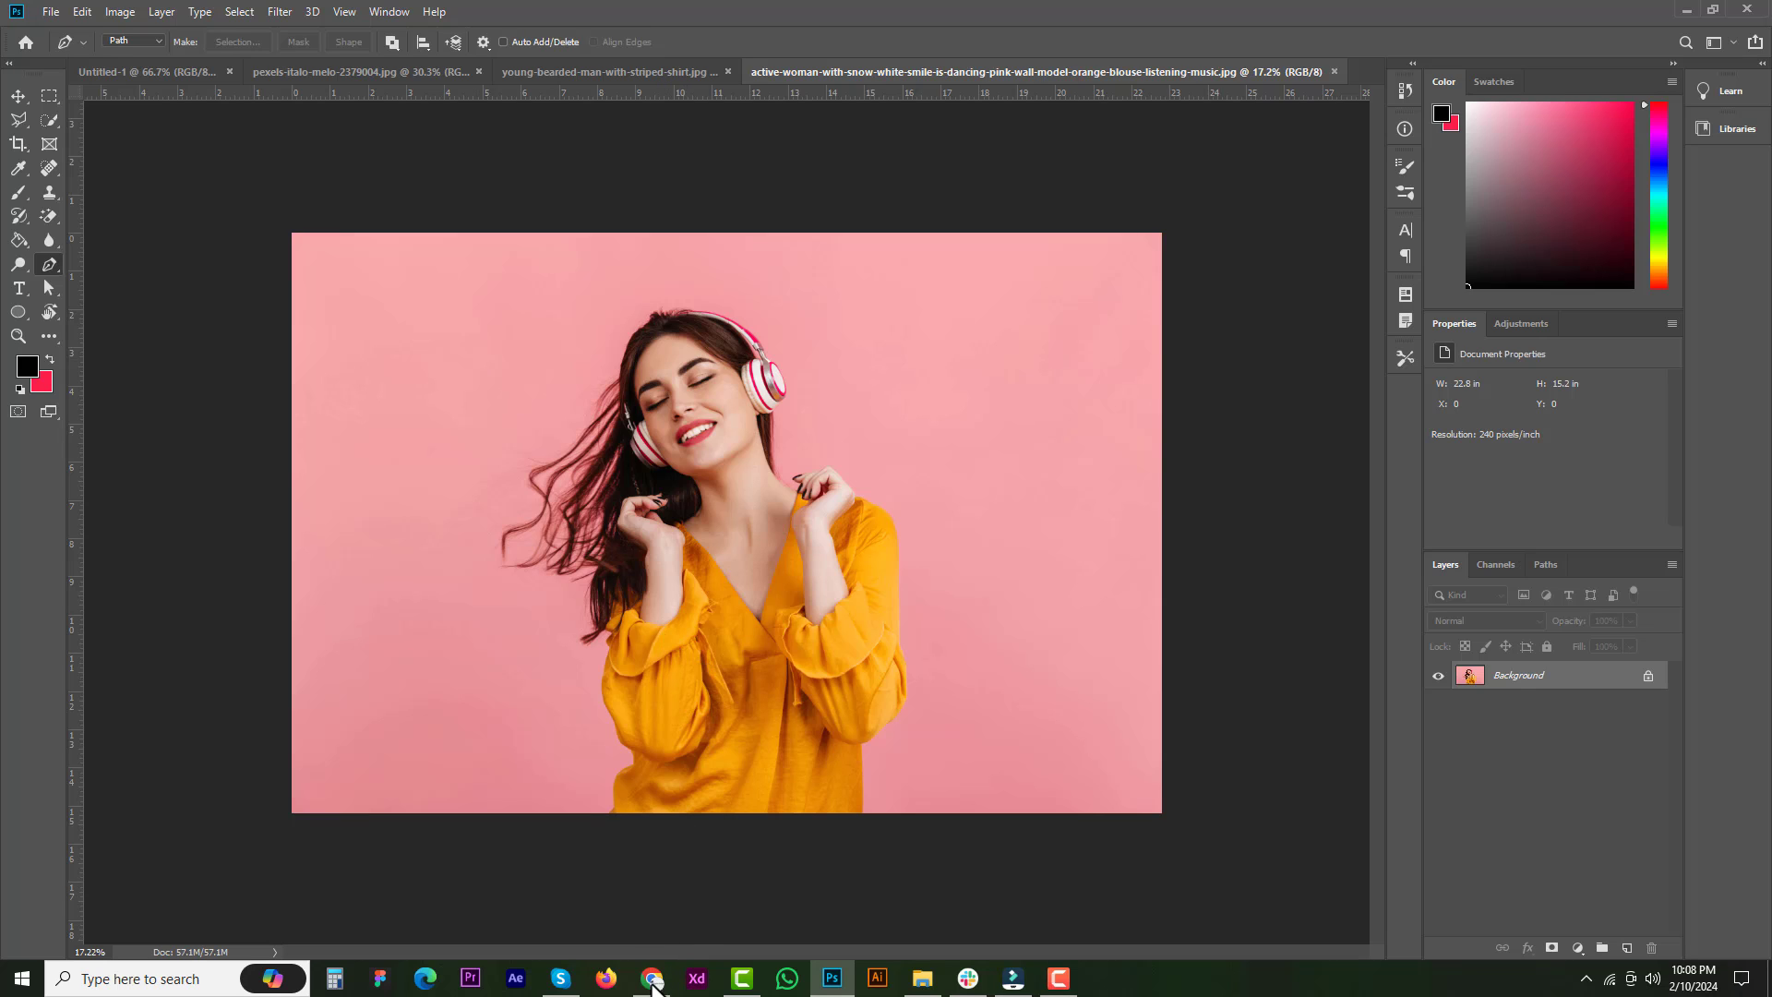
- Switch to Chrome and search Google for "background remover"
click(266, 62)
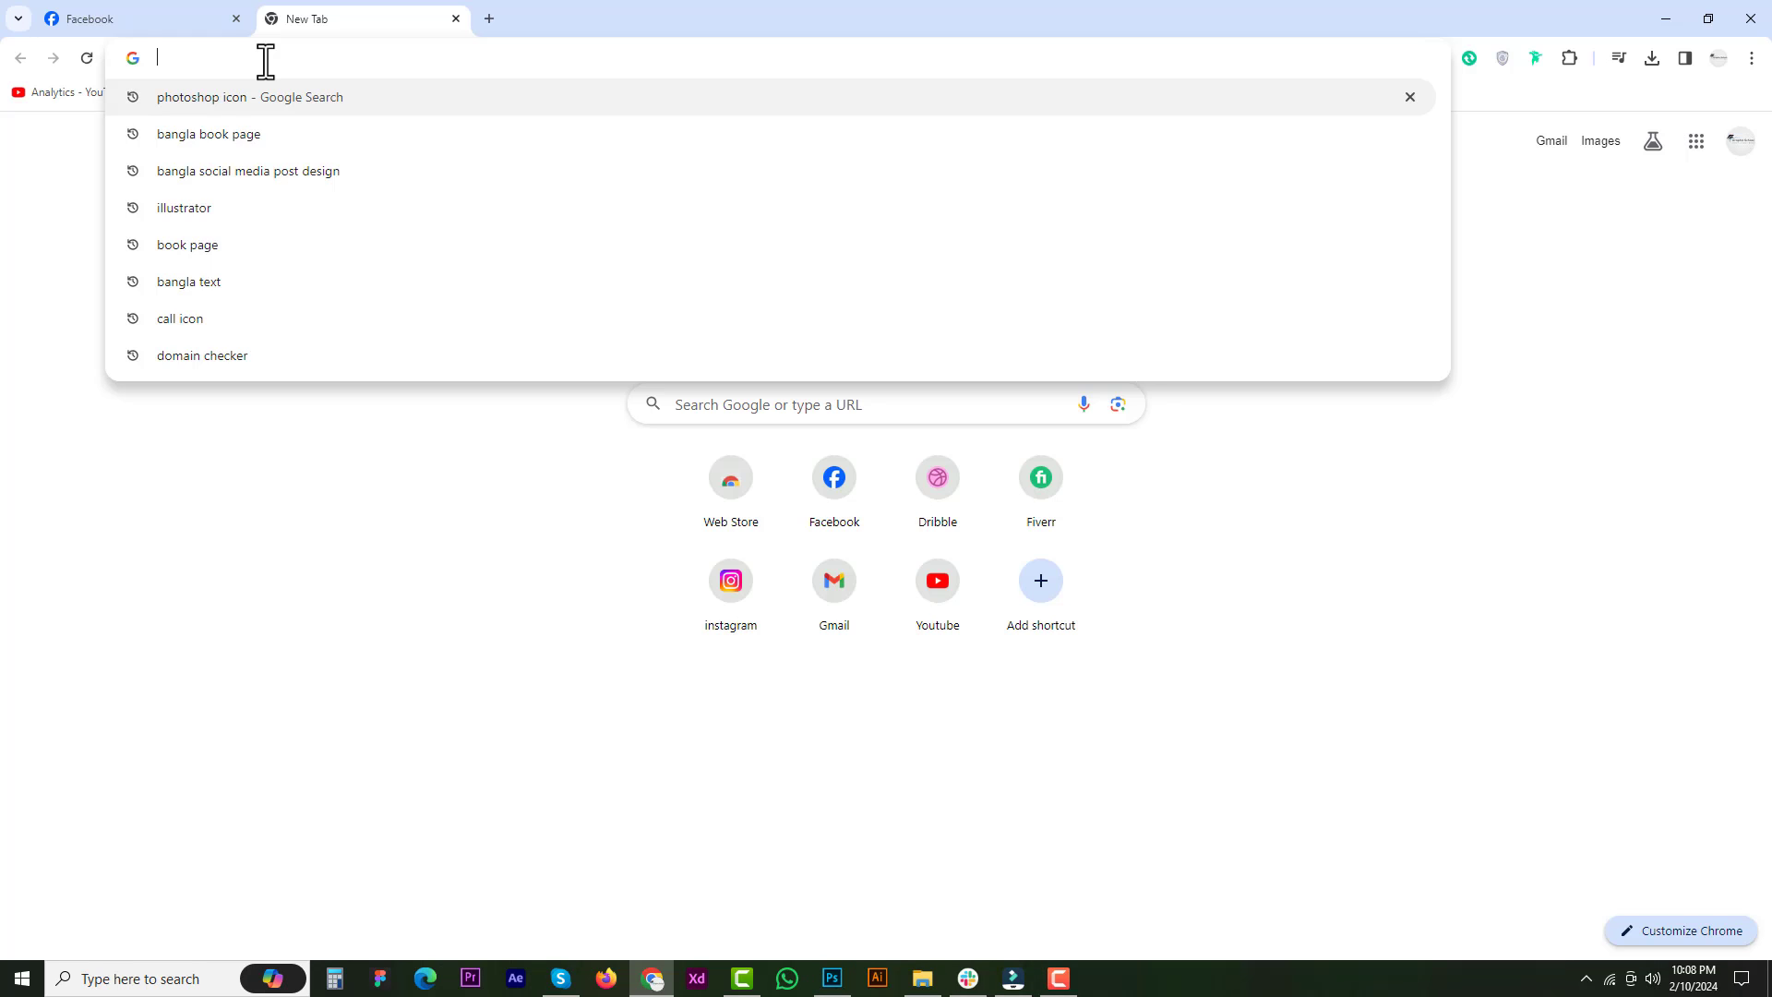
text(background)
key(Down)
key(Return)
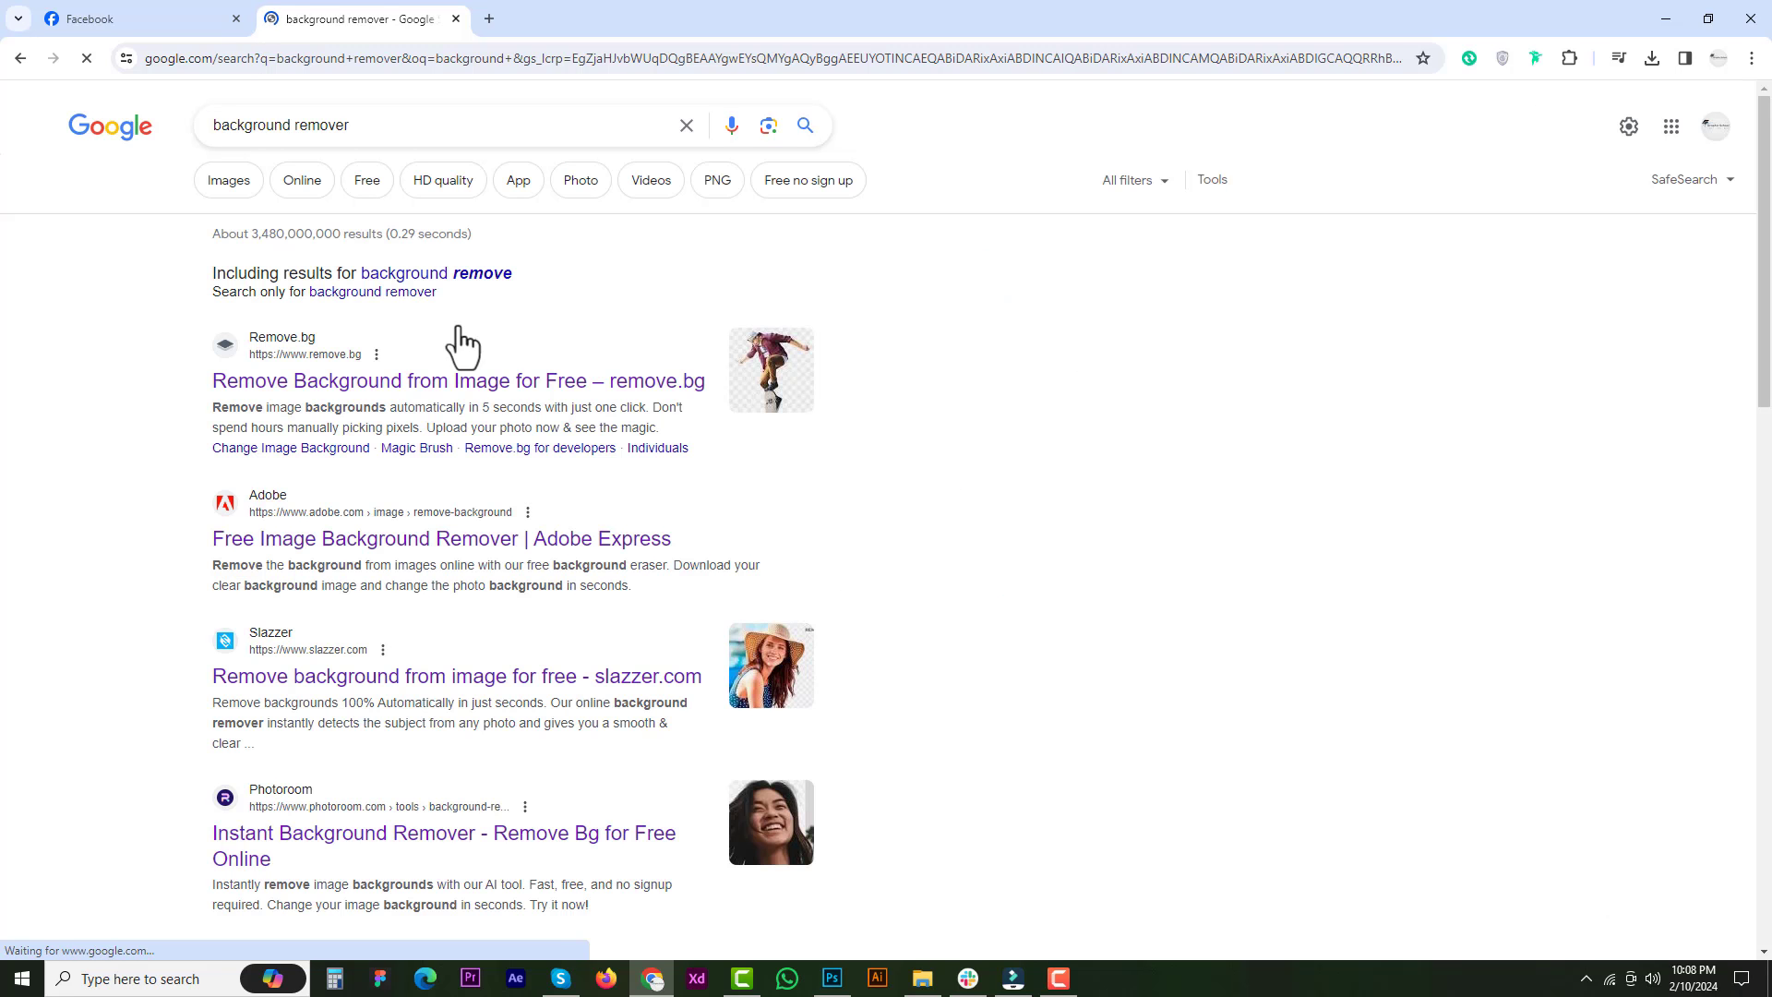
- Open the remove.bg search result in a separate browser tab and go to it
scroll(397, 388, down, 1)
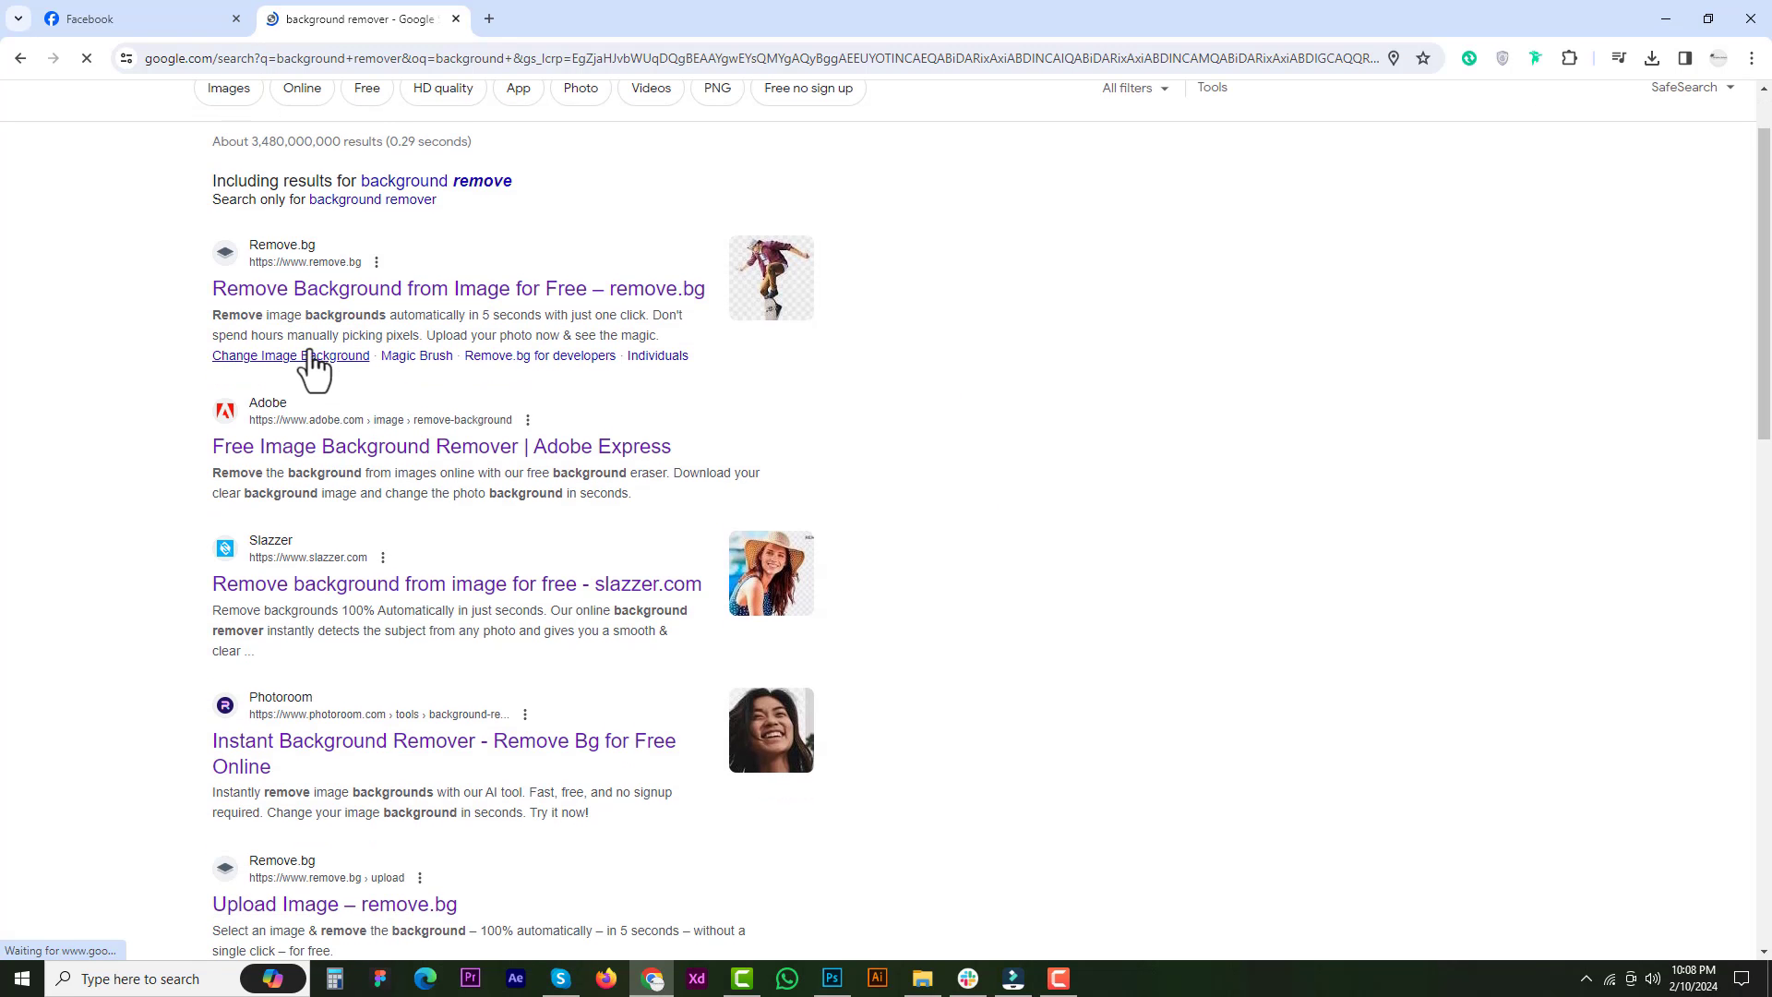
right_click(308, 293)
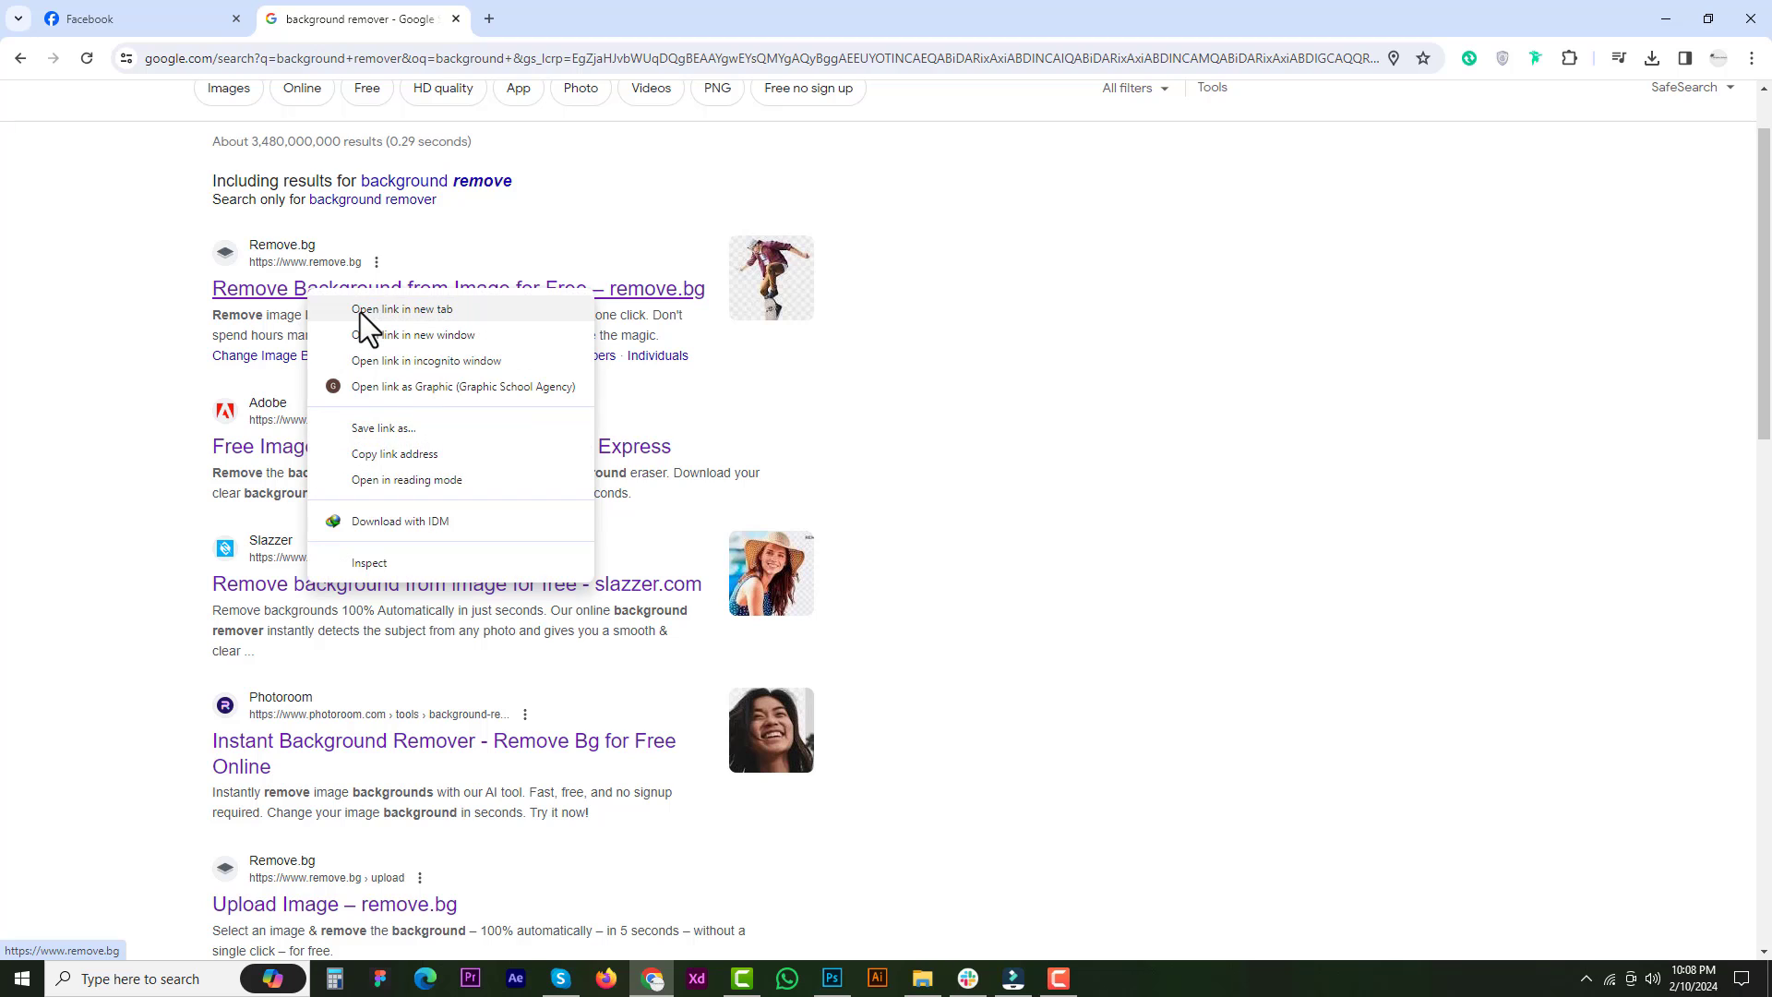
click(360, 312)
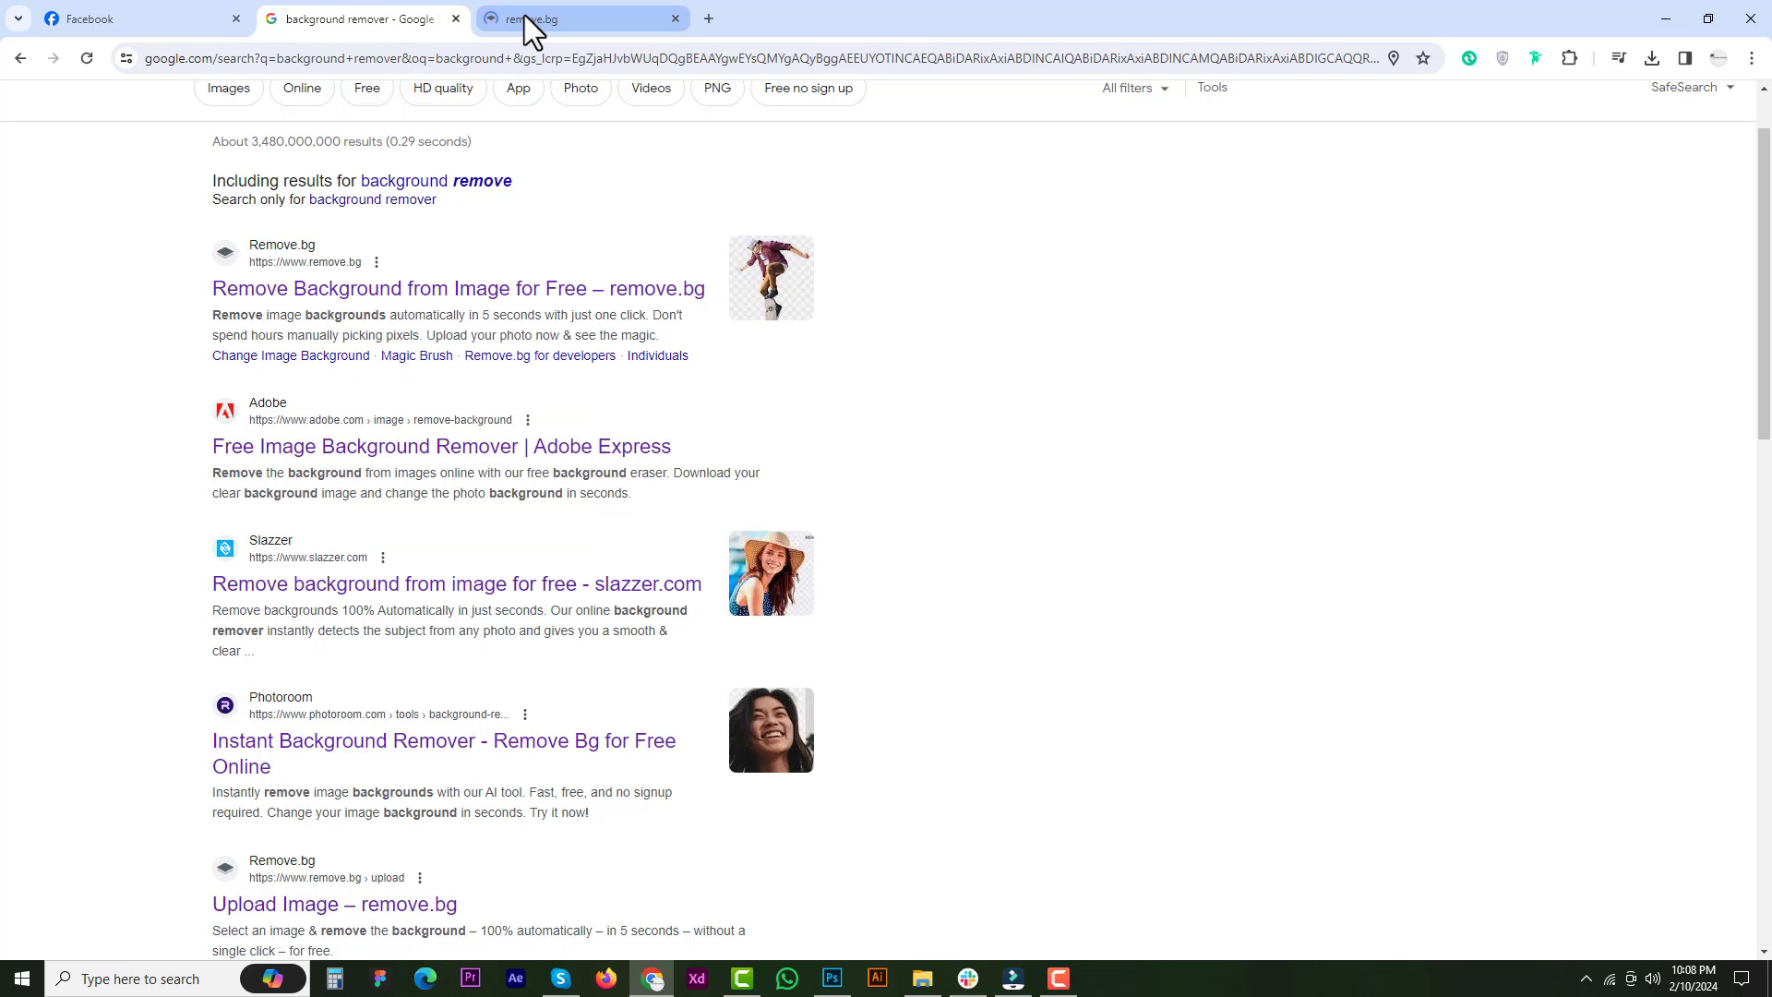
click(525, 15)
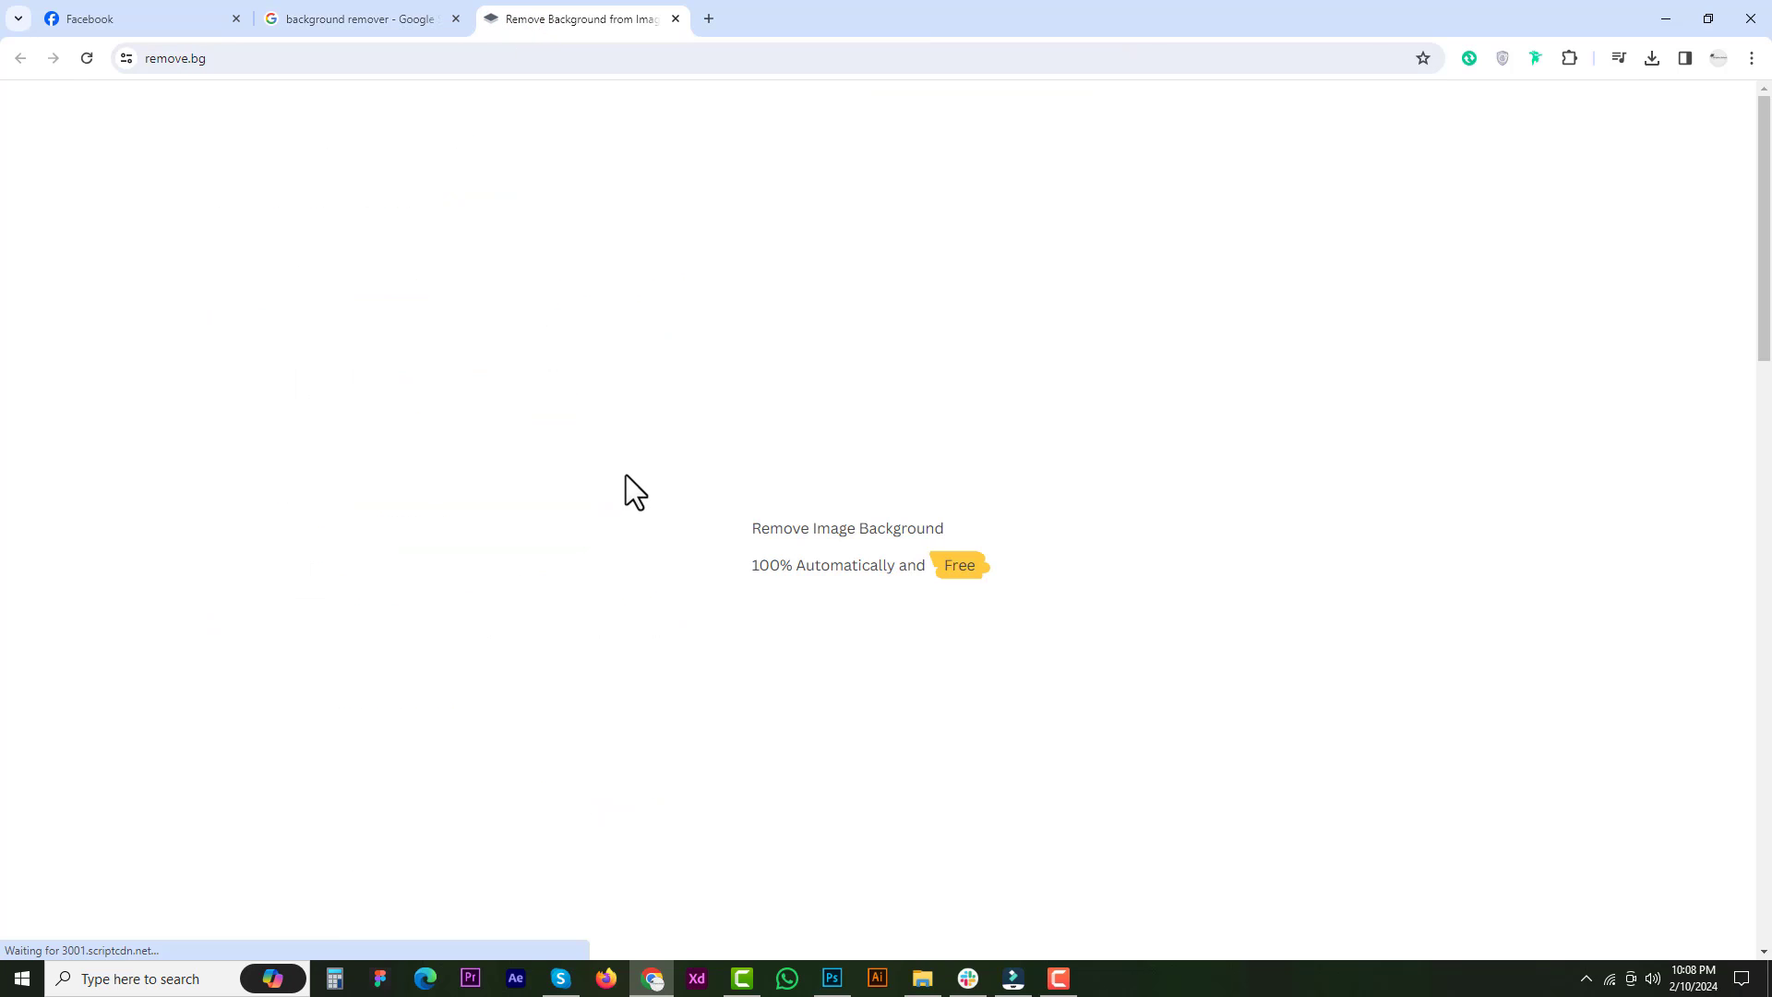
- Try to upload young-bearded-man-with-striped-shirt.jpg from the des folder to remove.bg
click(1119, 565)
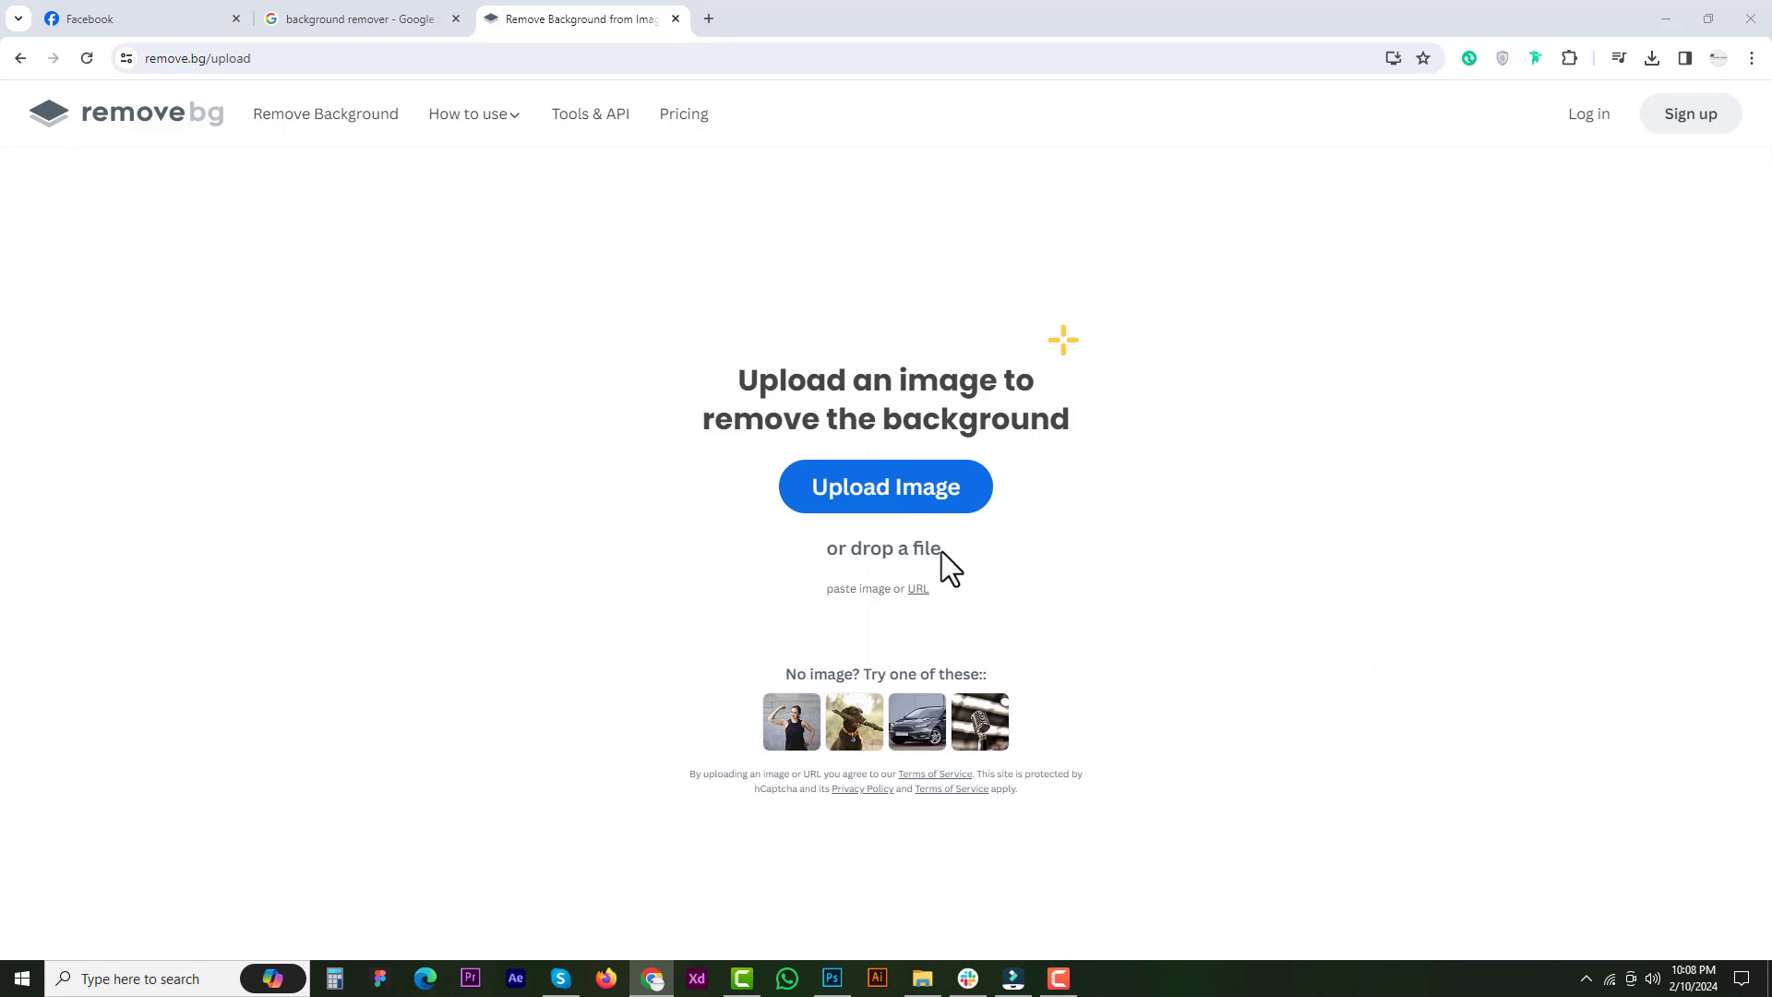
click(888, 489)
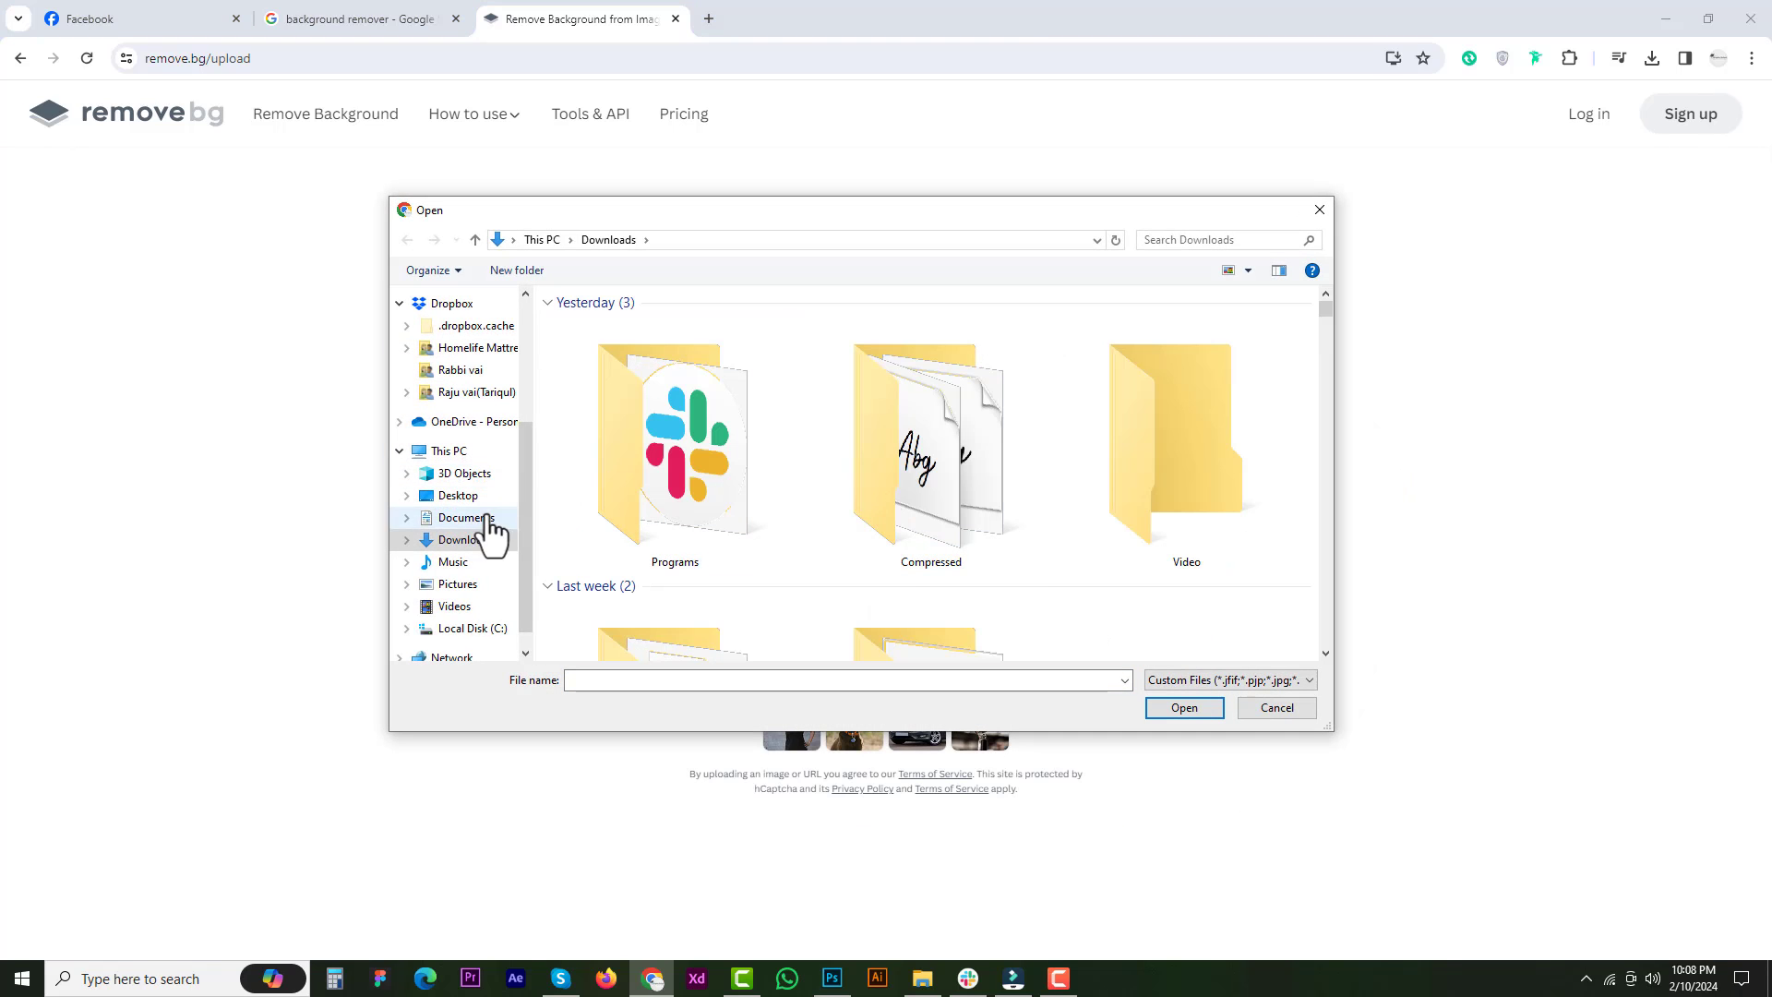
scroll(524, 323, up, 3)
click(450, 443)
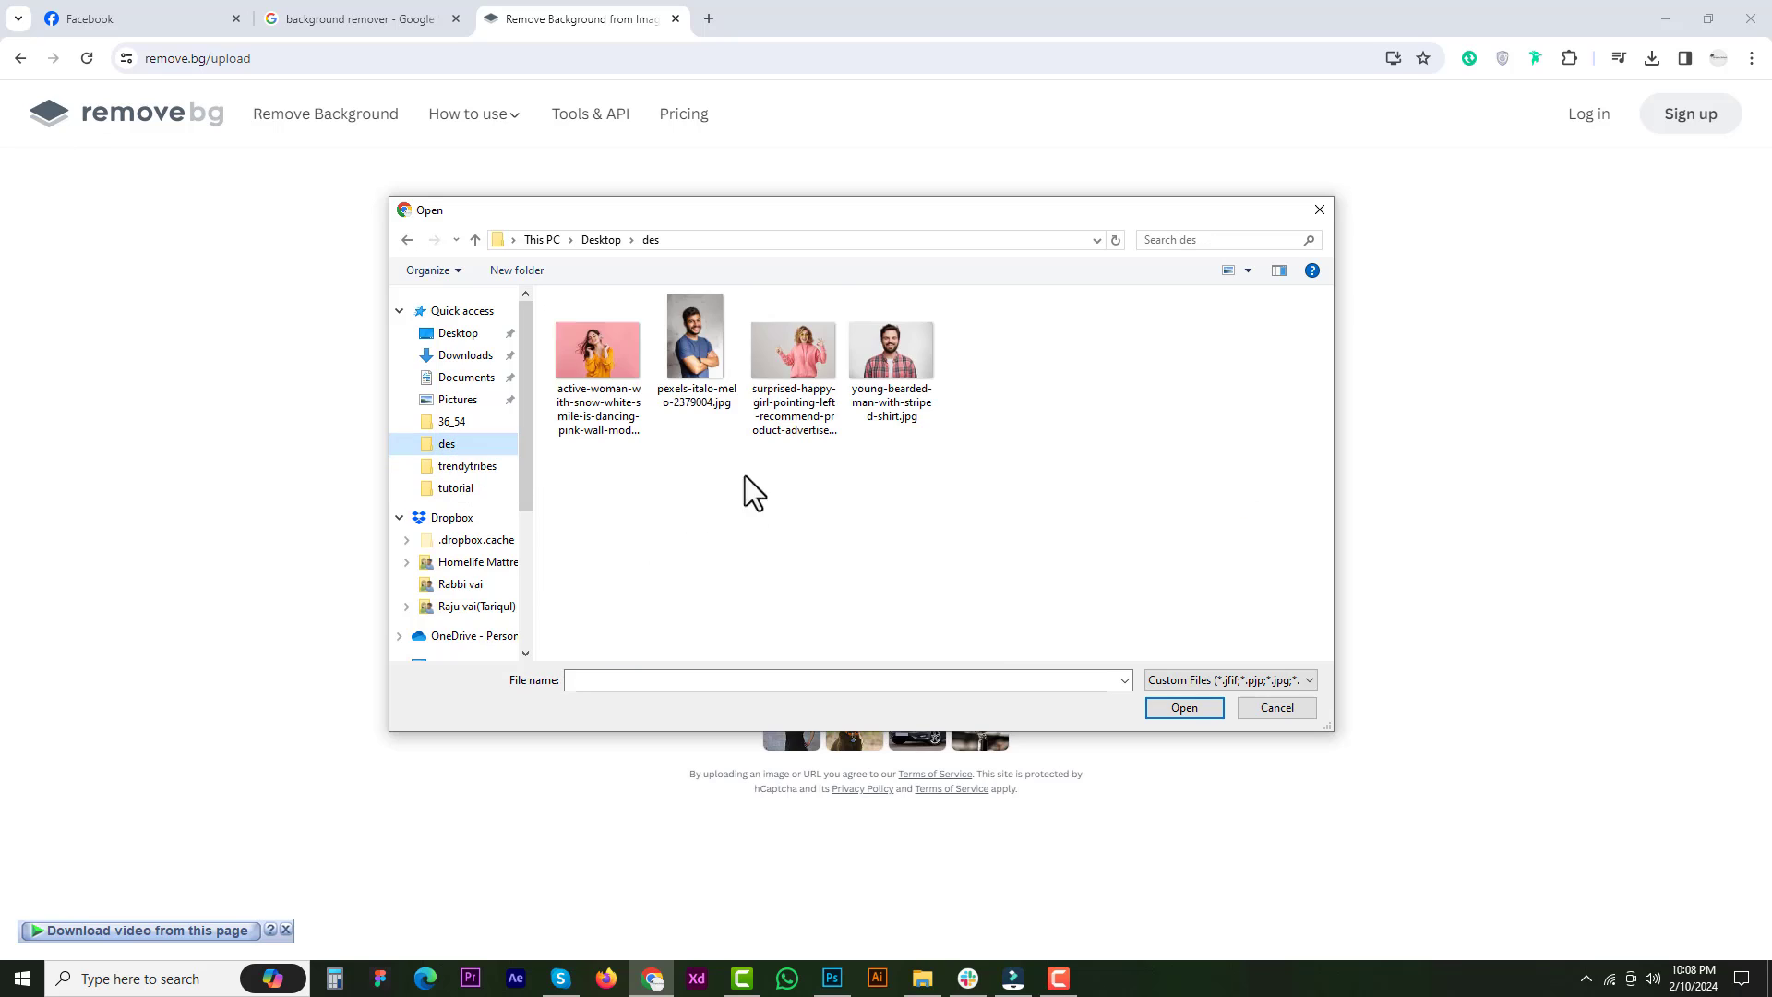
click(606, 359)
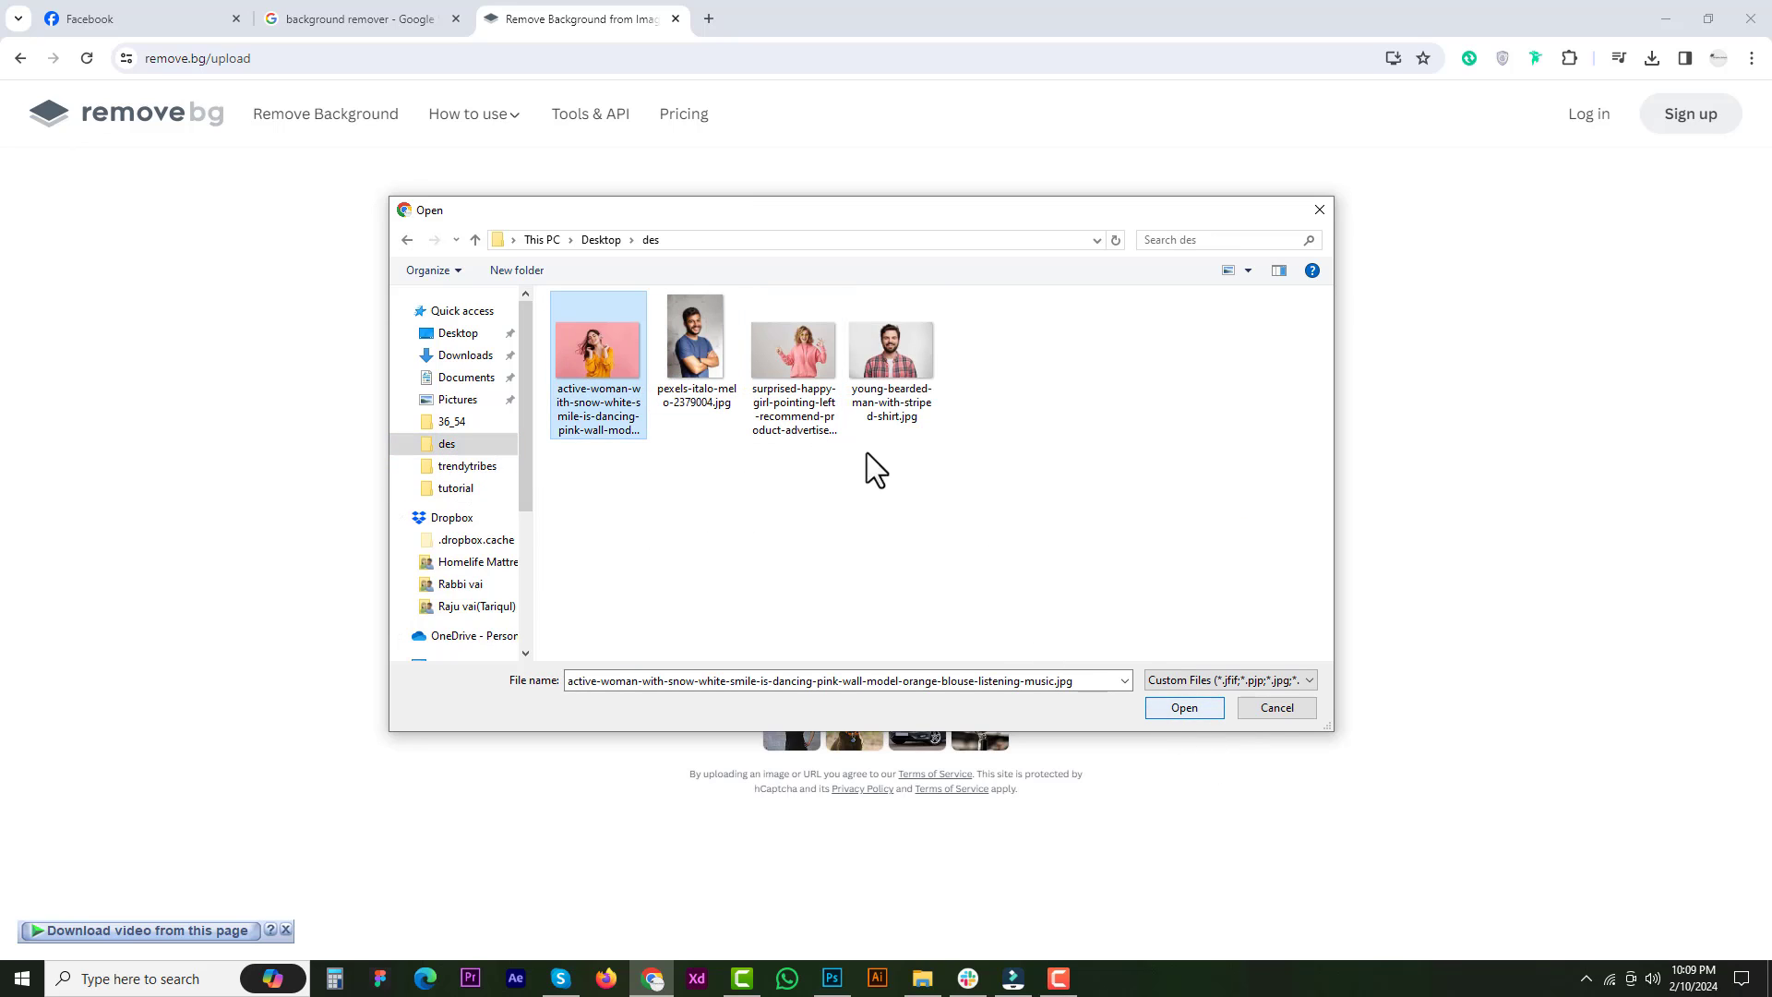
click(879, 349)
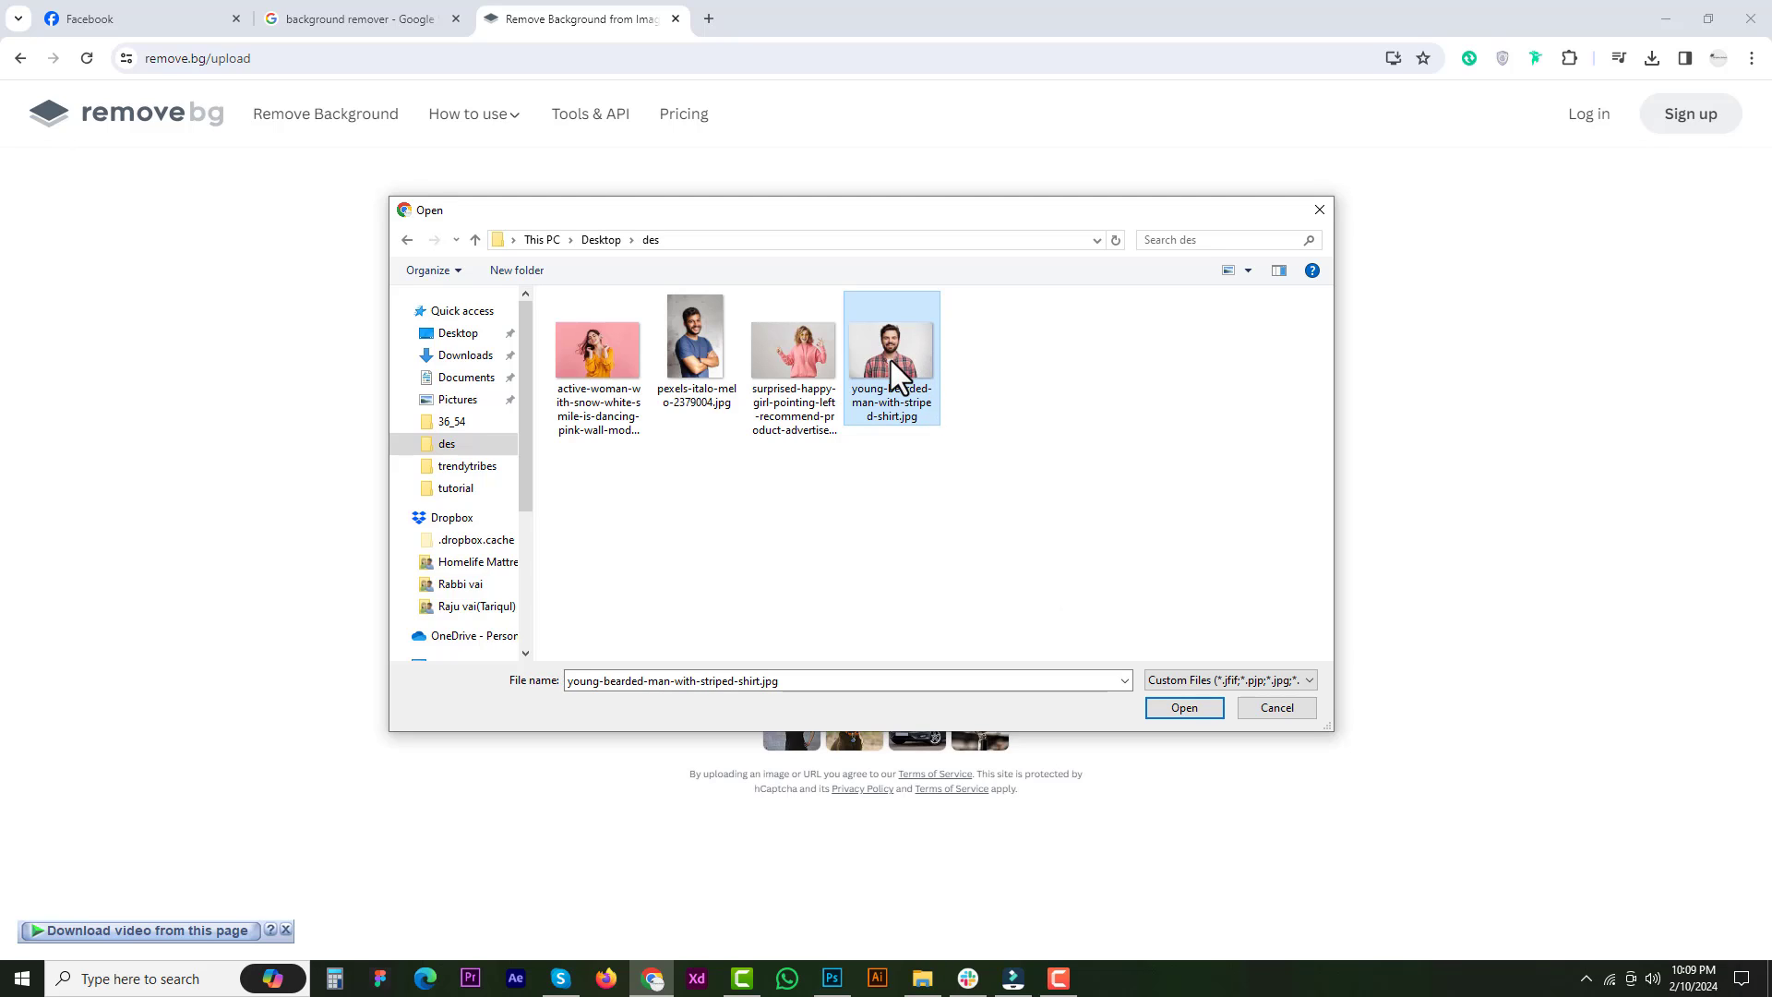
click(1185, 708)
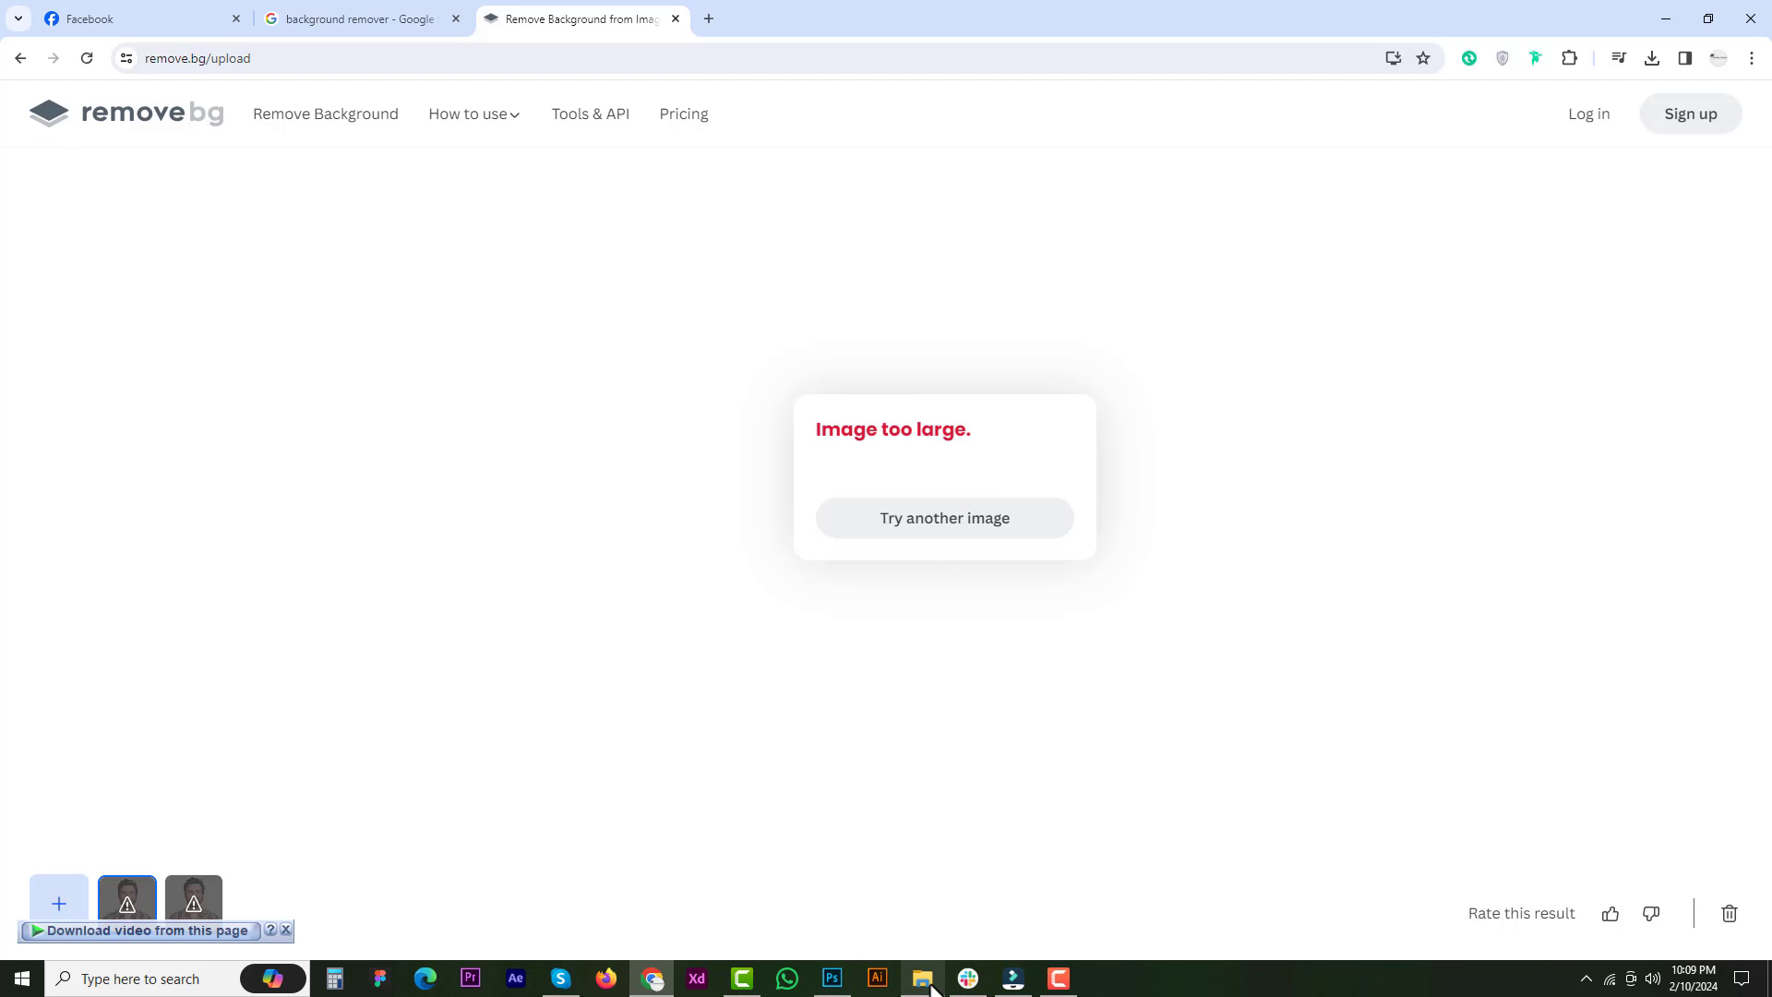
- Send young-bearded-man-with-striped-shirt.jpg from the des folder to Photoshop
mouse_move(930, 988)
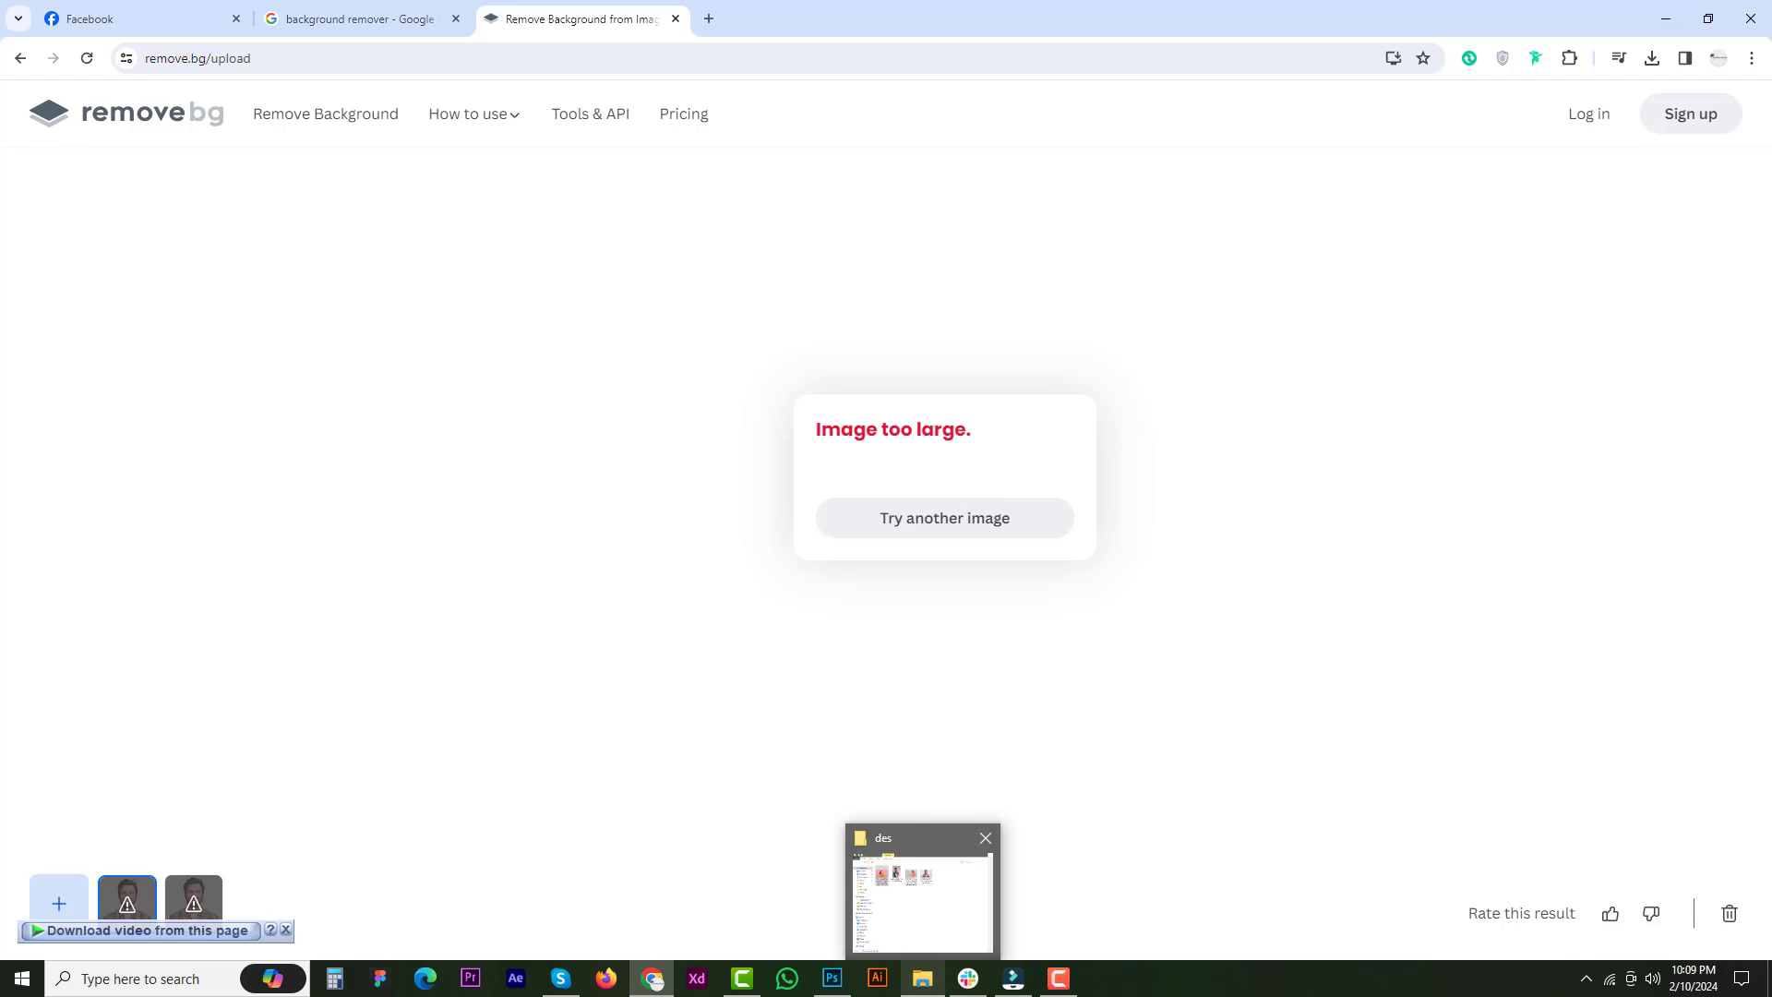
click(931, 984)
drag(1329, 342, 915, 32)
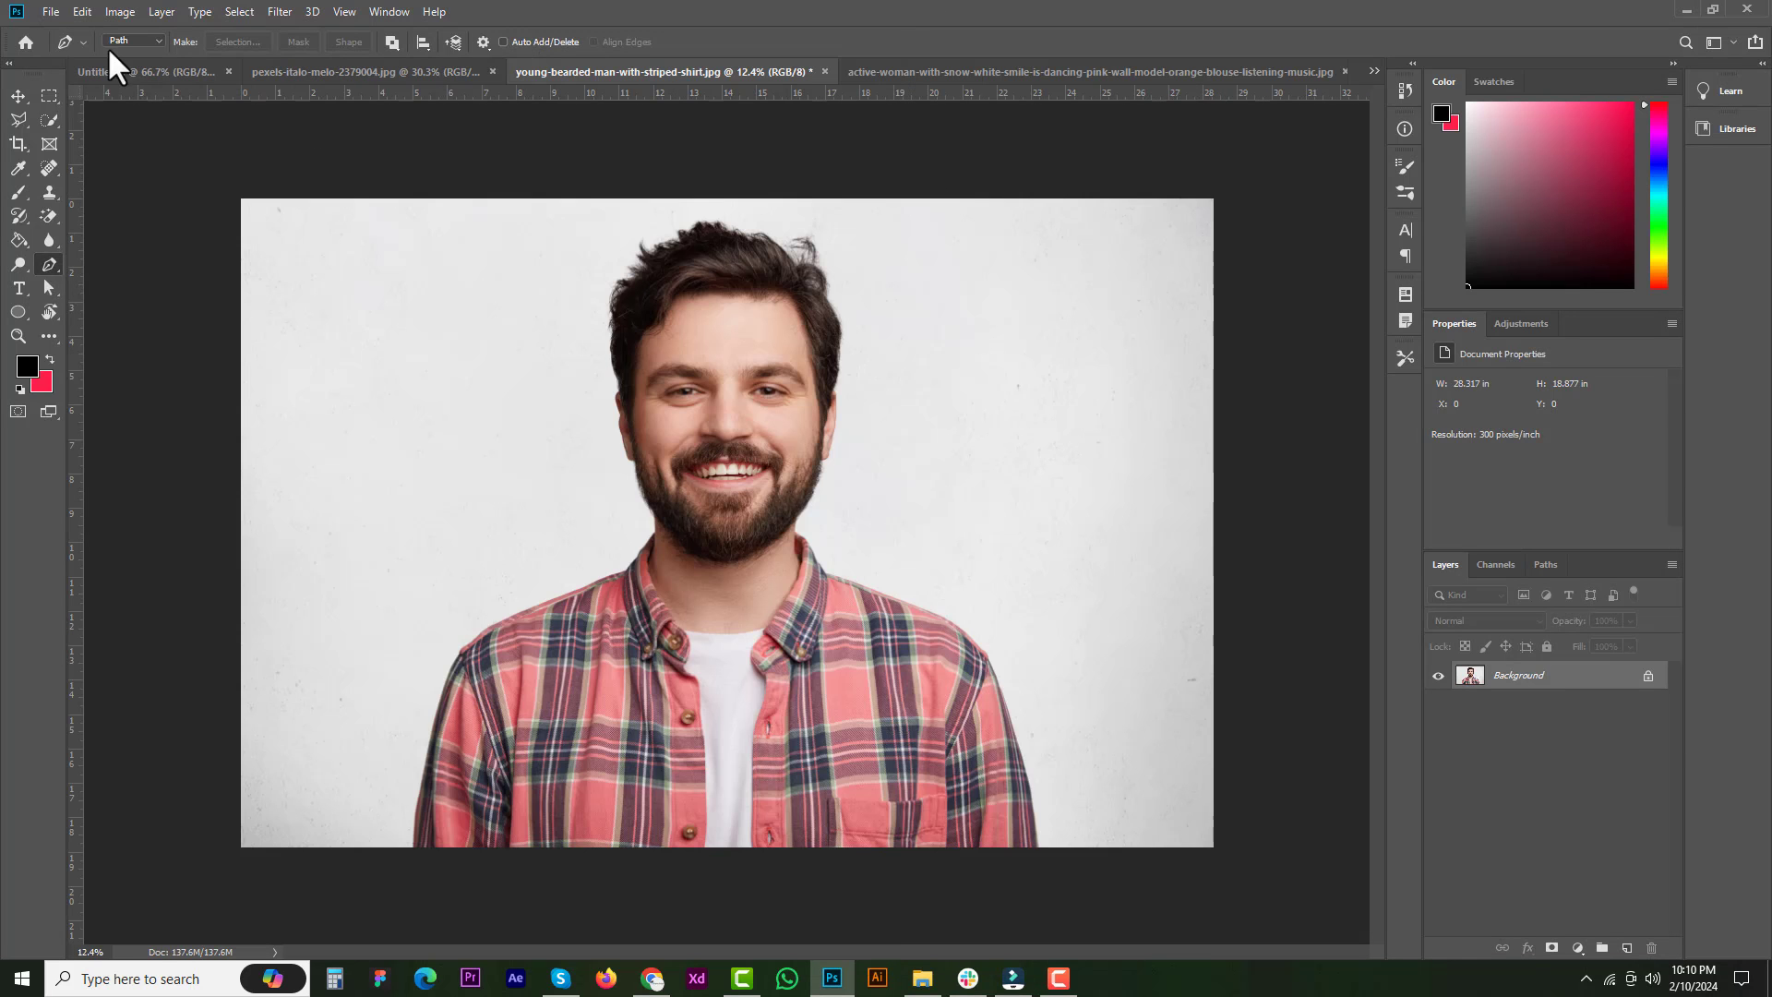
- Resize the bearded man photo to 2000 pixels wide, keeping its proportions
click(119, 11)
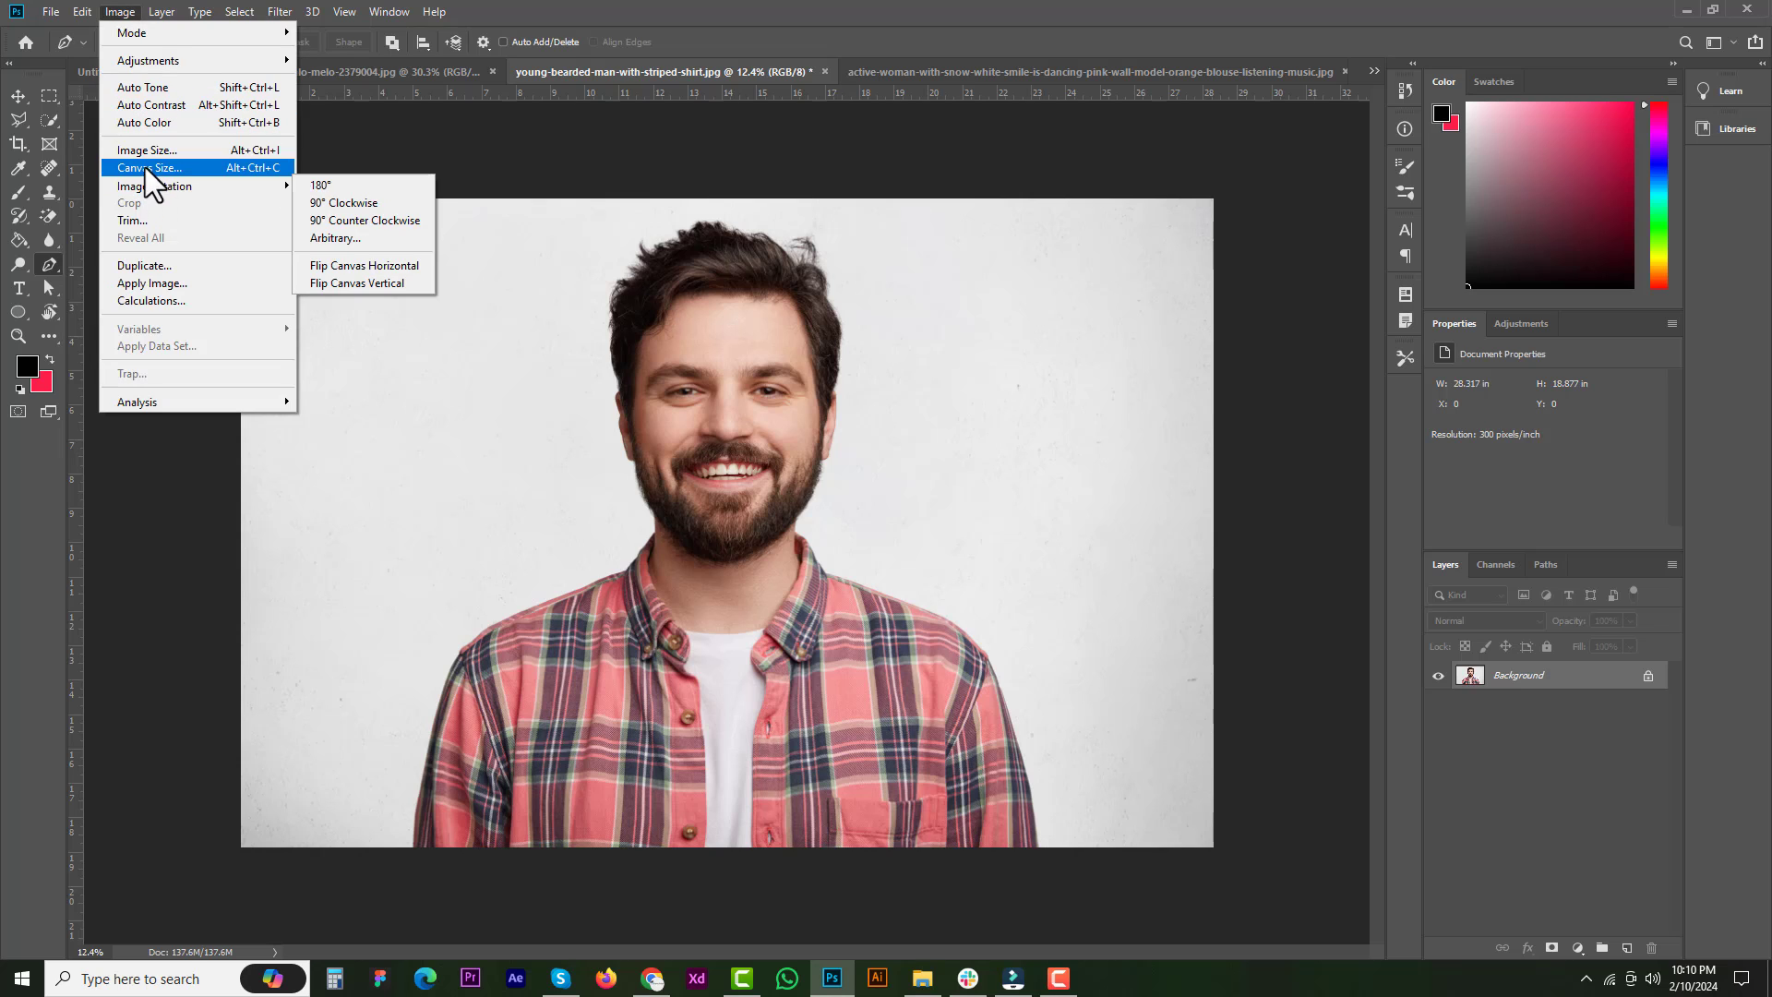
click(147, 150)
click(584, 316)
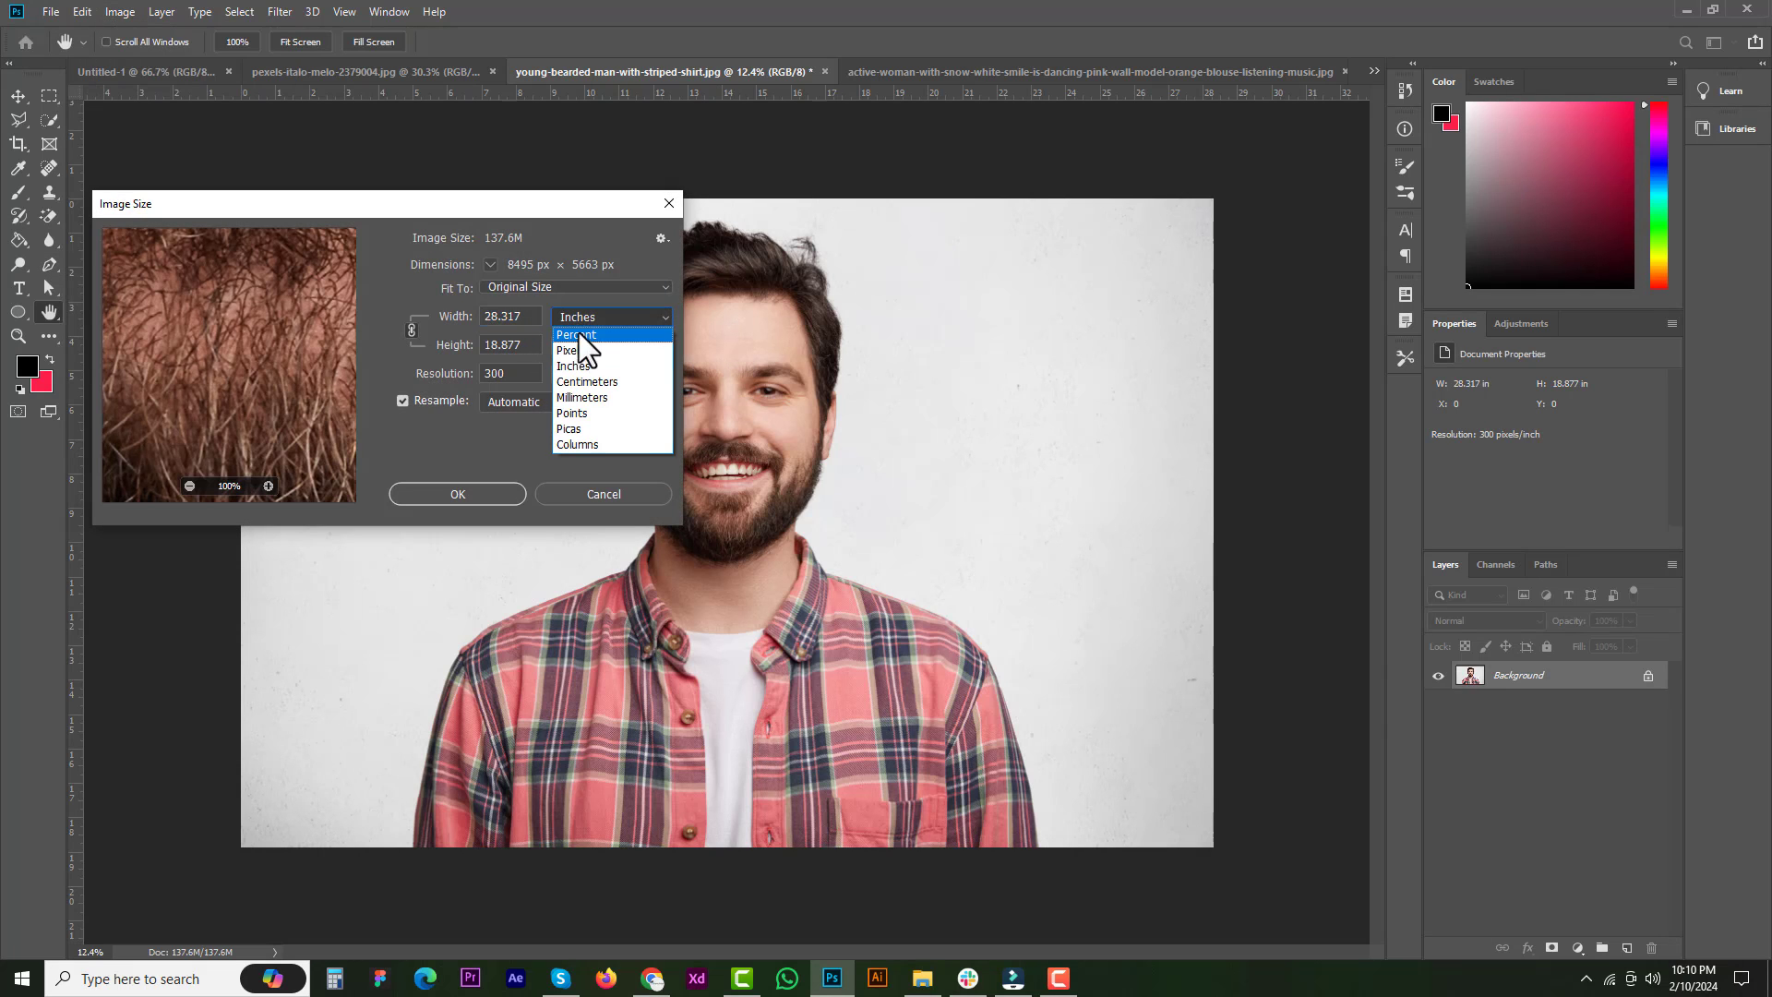
click(577, 350)
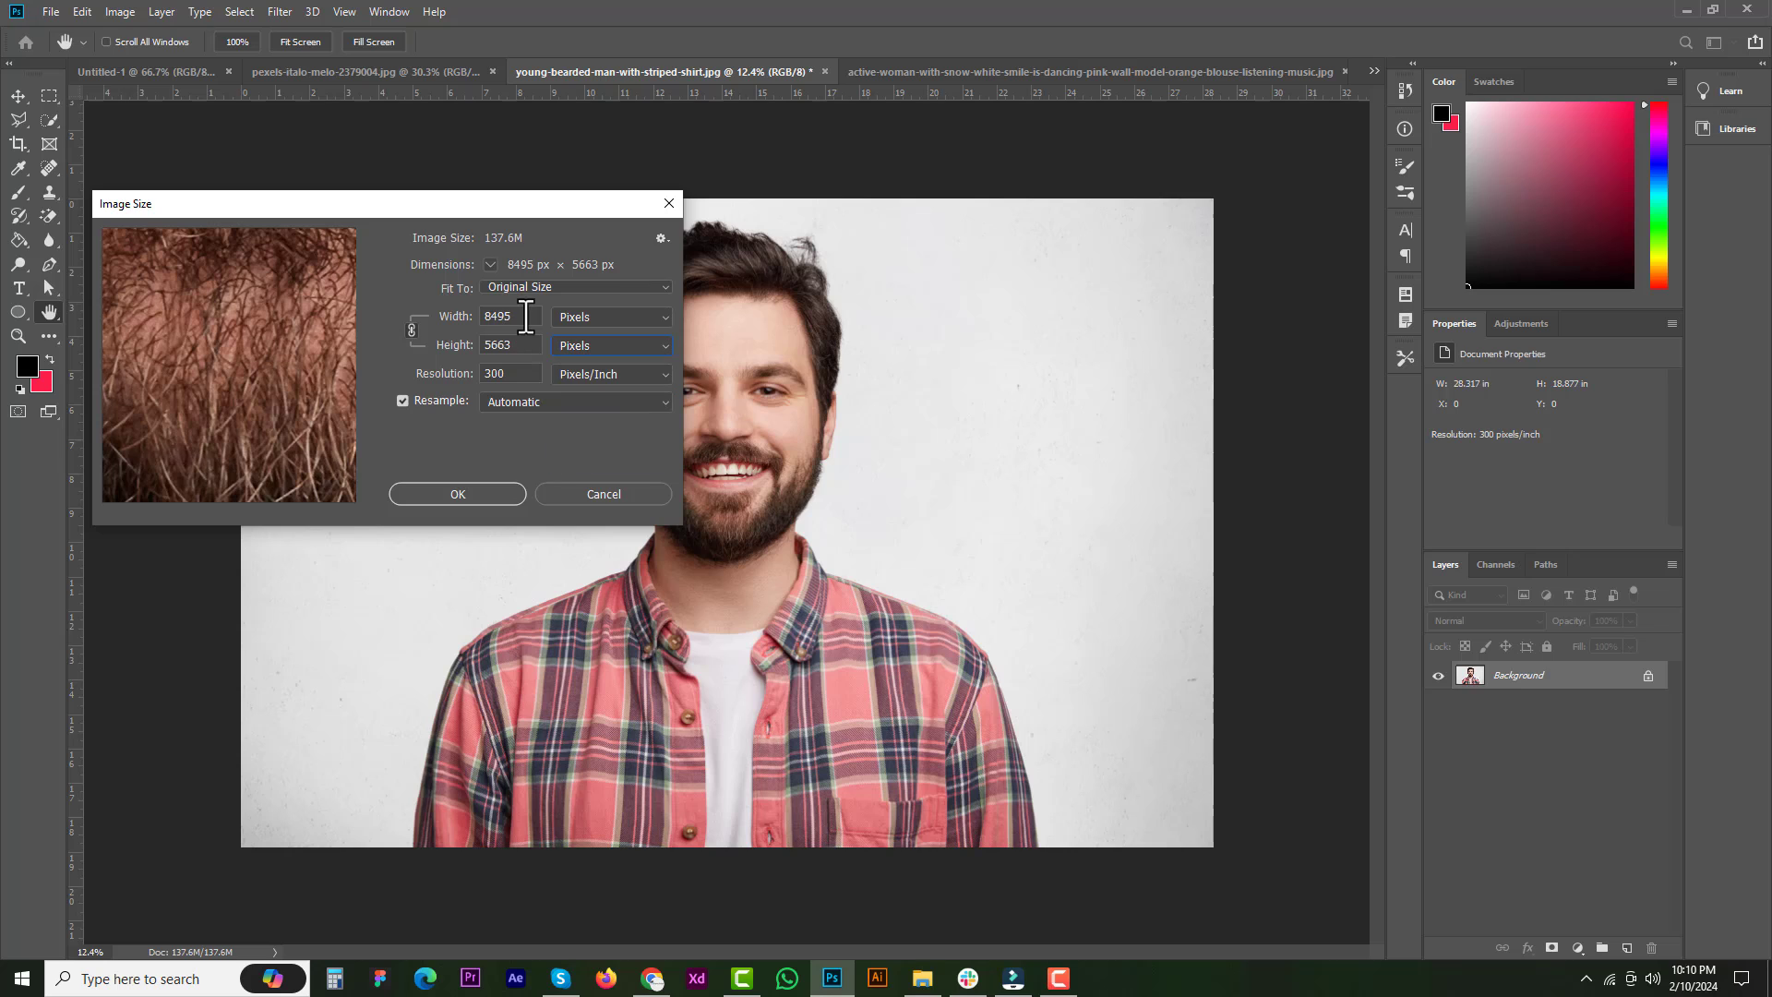
text(2000)
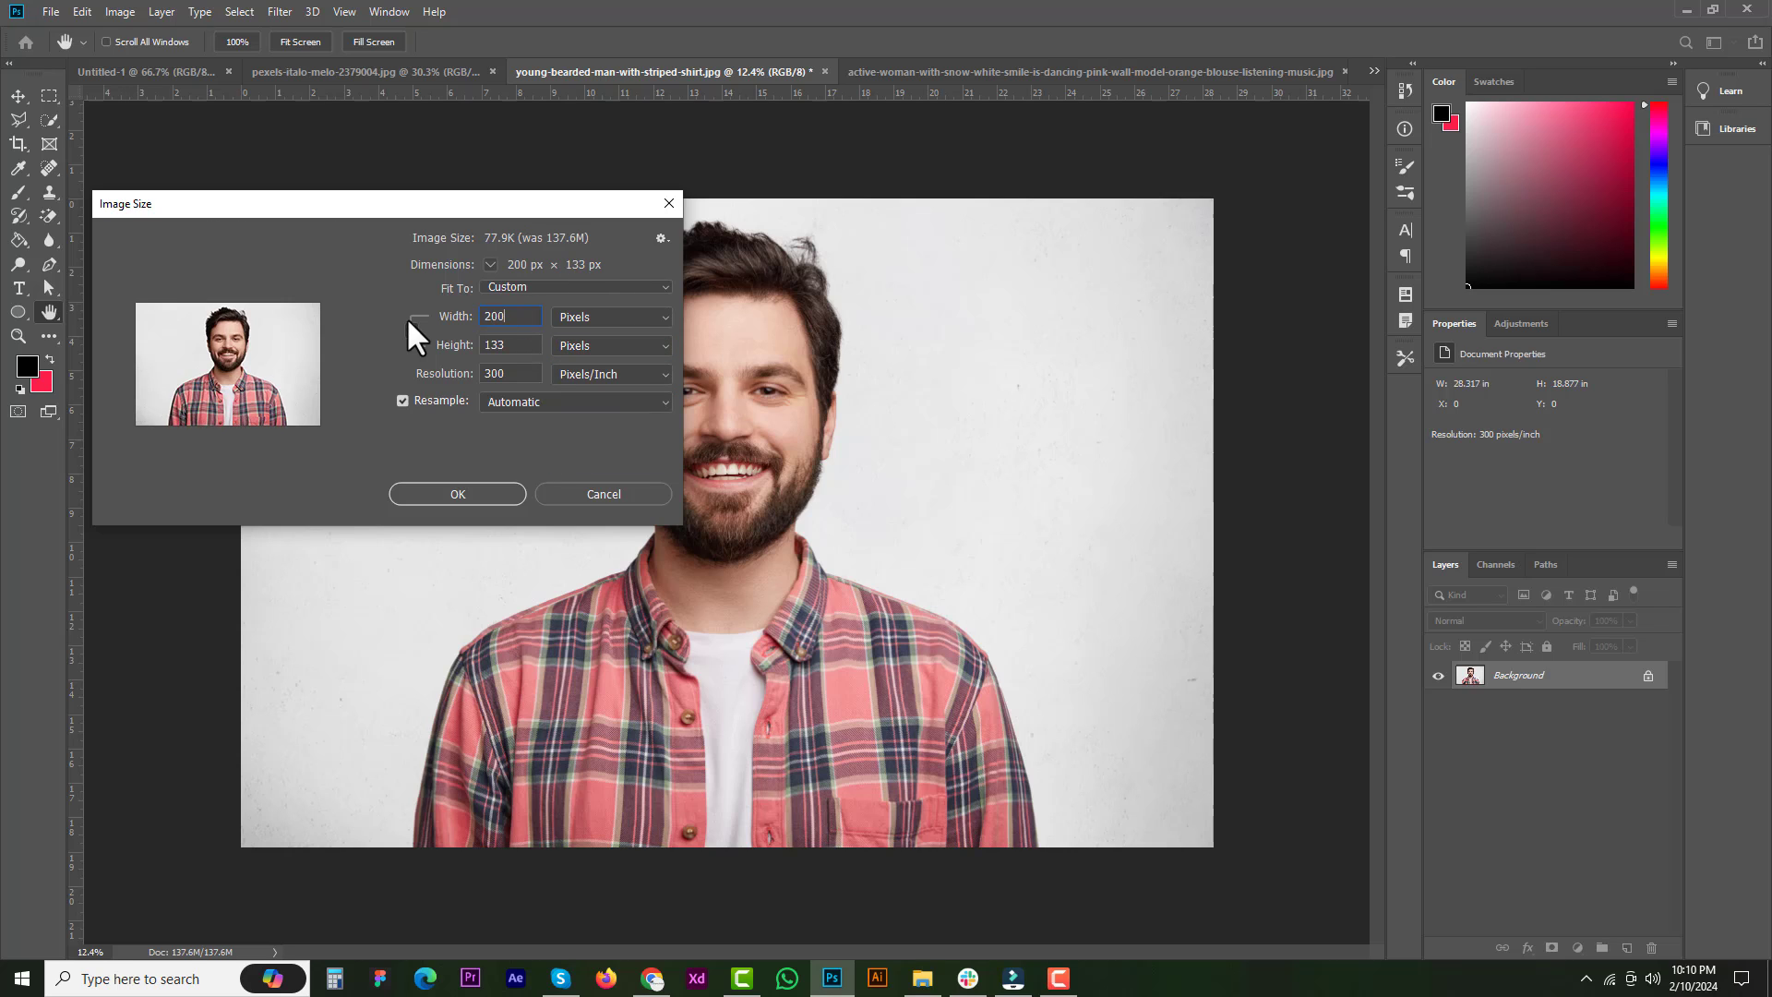
click(493, 501)
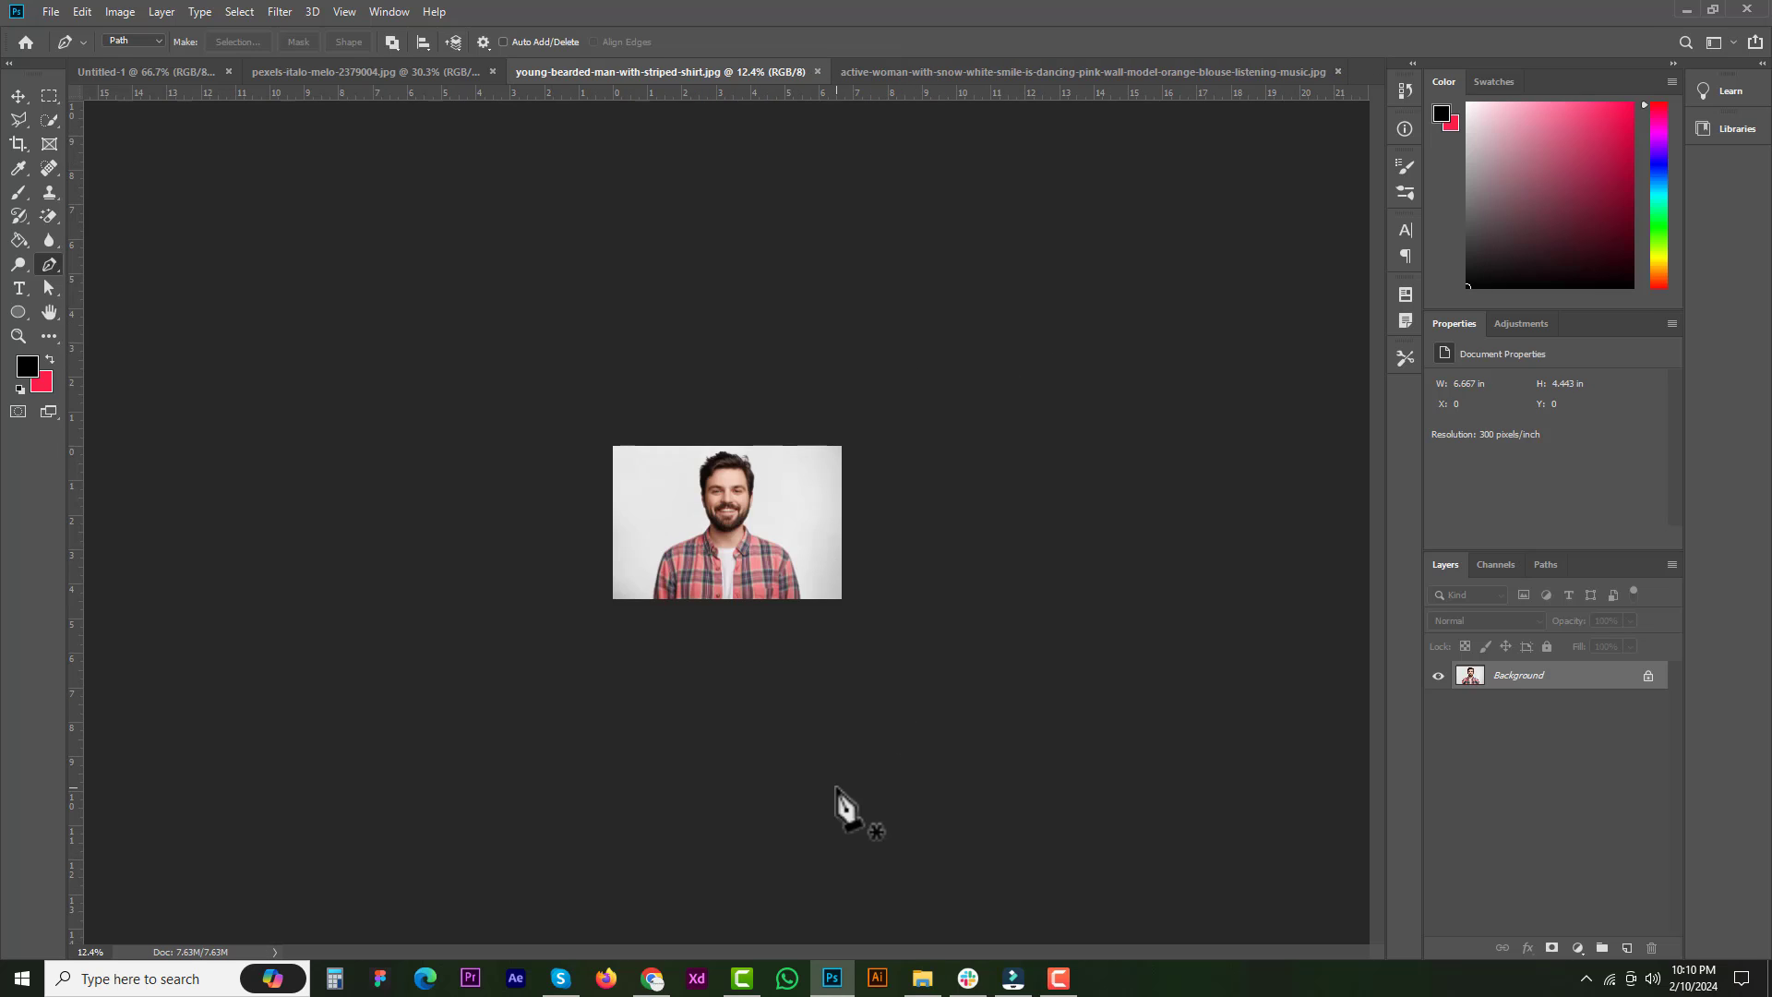
- Switch to Chrome and upload the resized young-bearded-man-with-striped-shirt.jpg to remove.bg
click(653, 978)
click(915, 523)
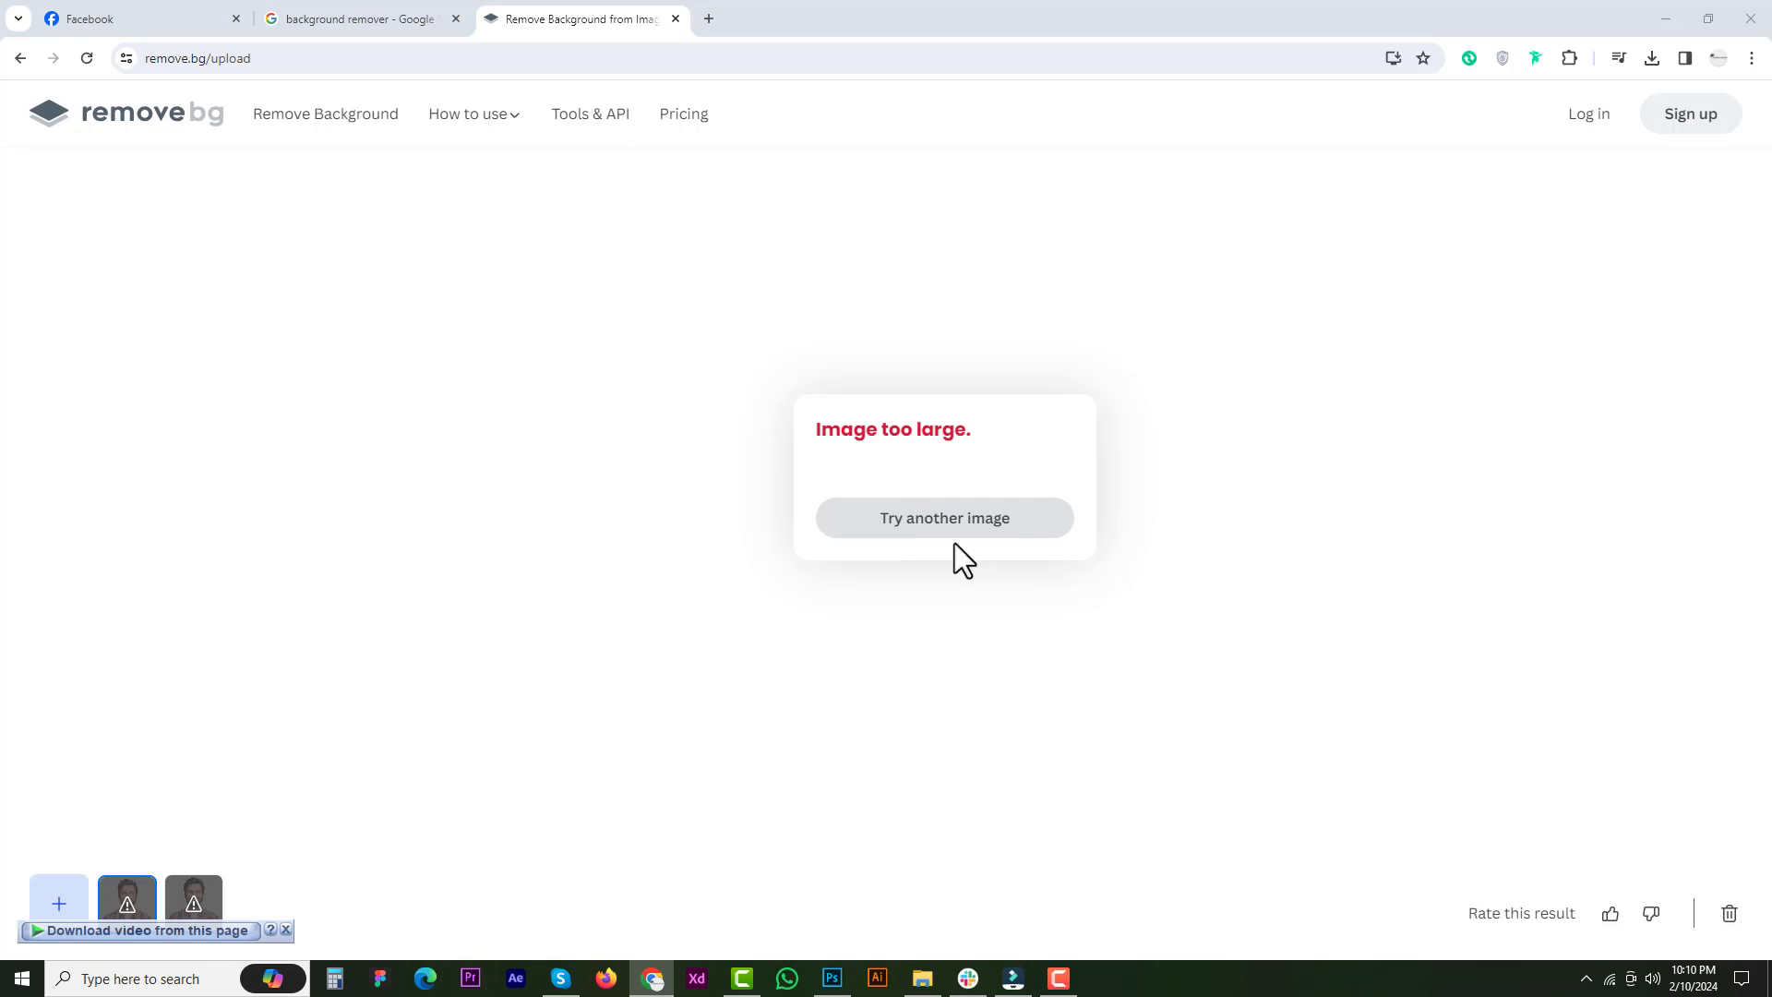
click(901, 358)
double_click(901, 360)
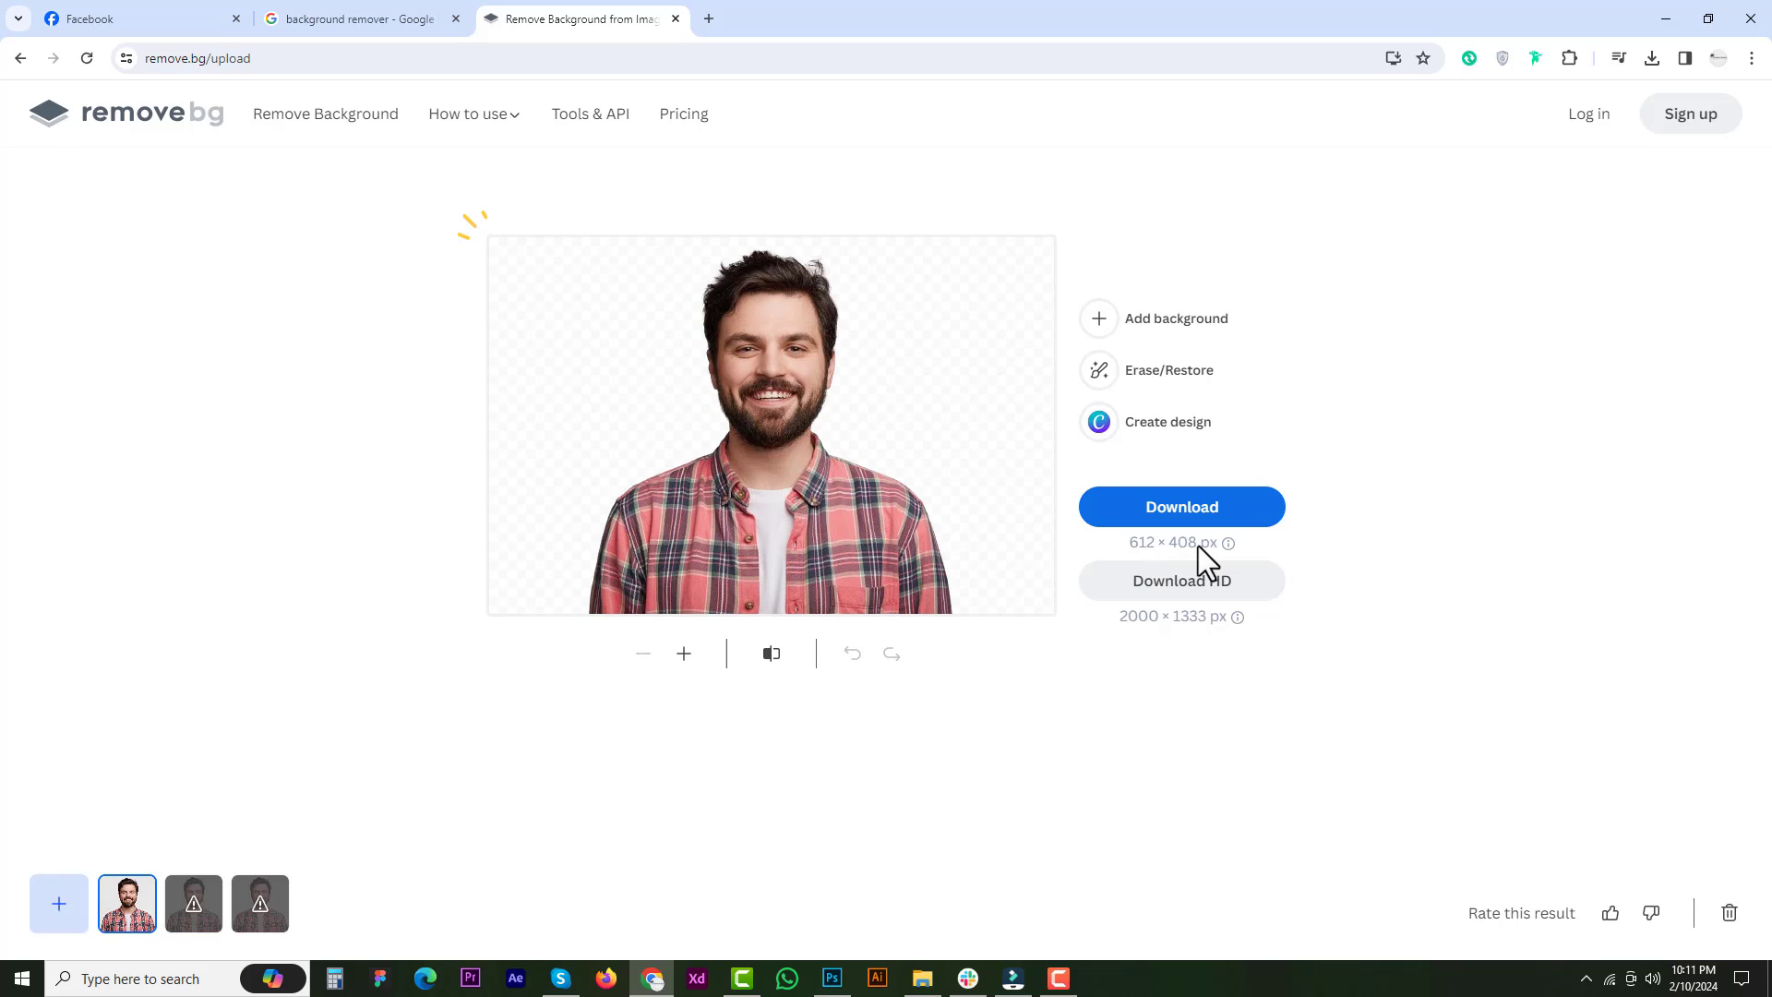
- Download the standard 612 × 408 px cutout of the man and place it in the Untitled-1 document in Photoshop
click(1178, 527)
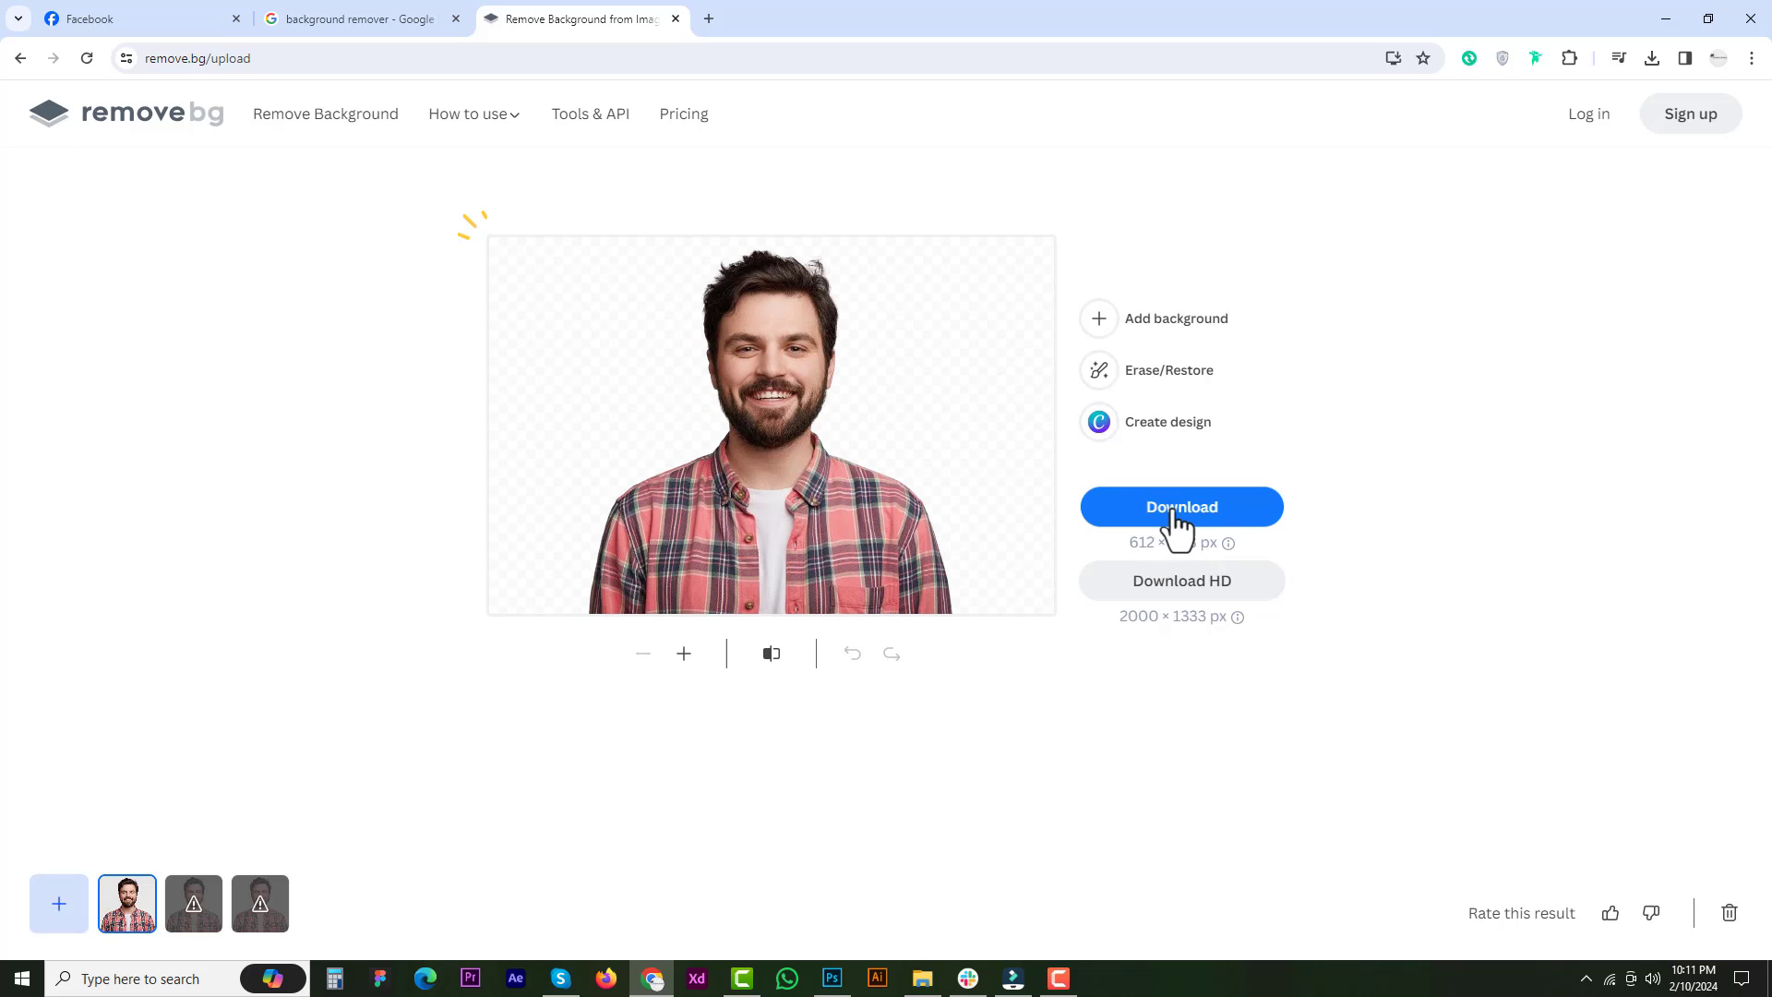
click(1602, 104)
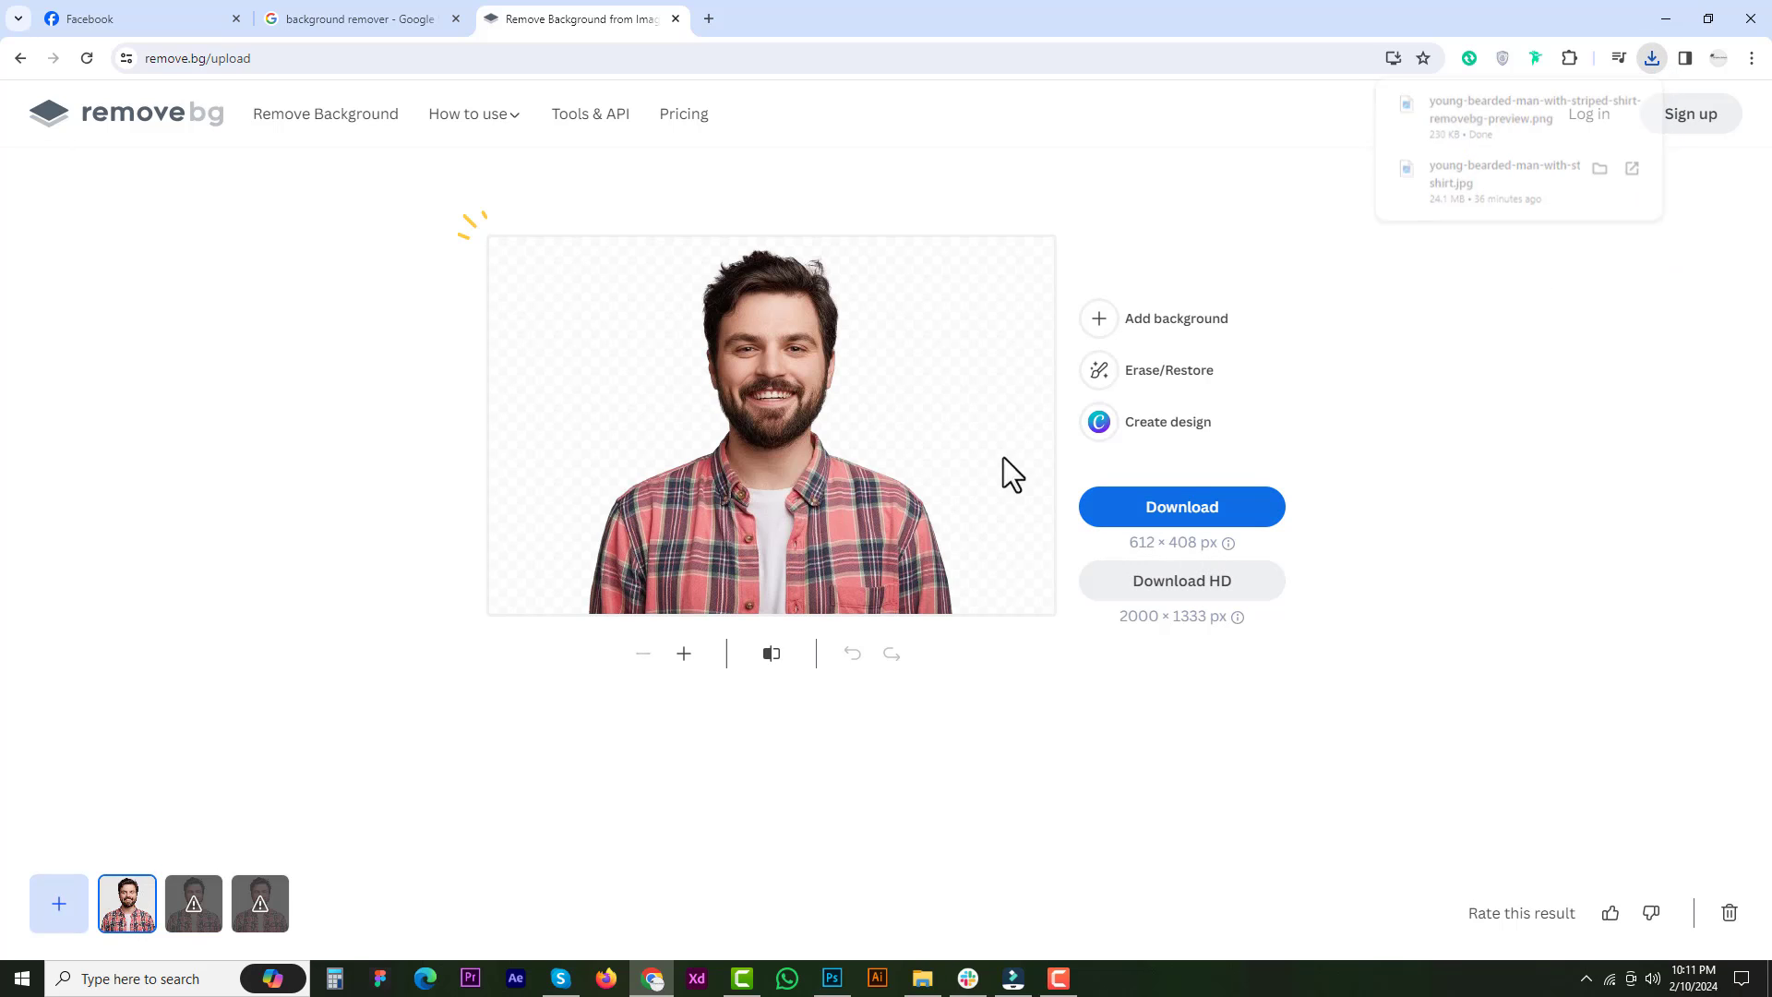
drag(204, 196, 702, 617)
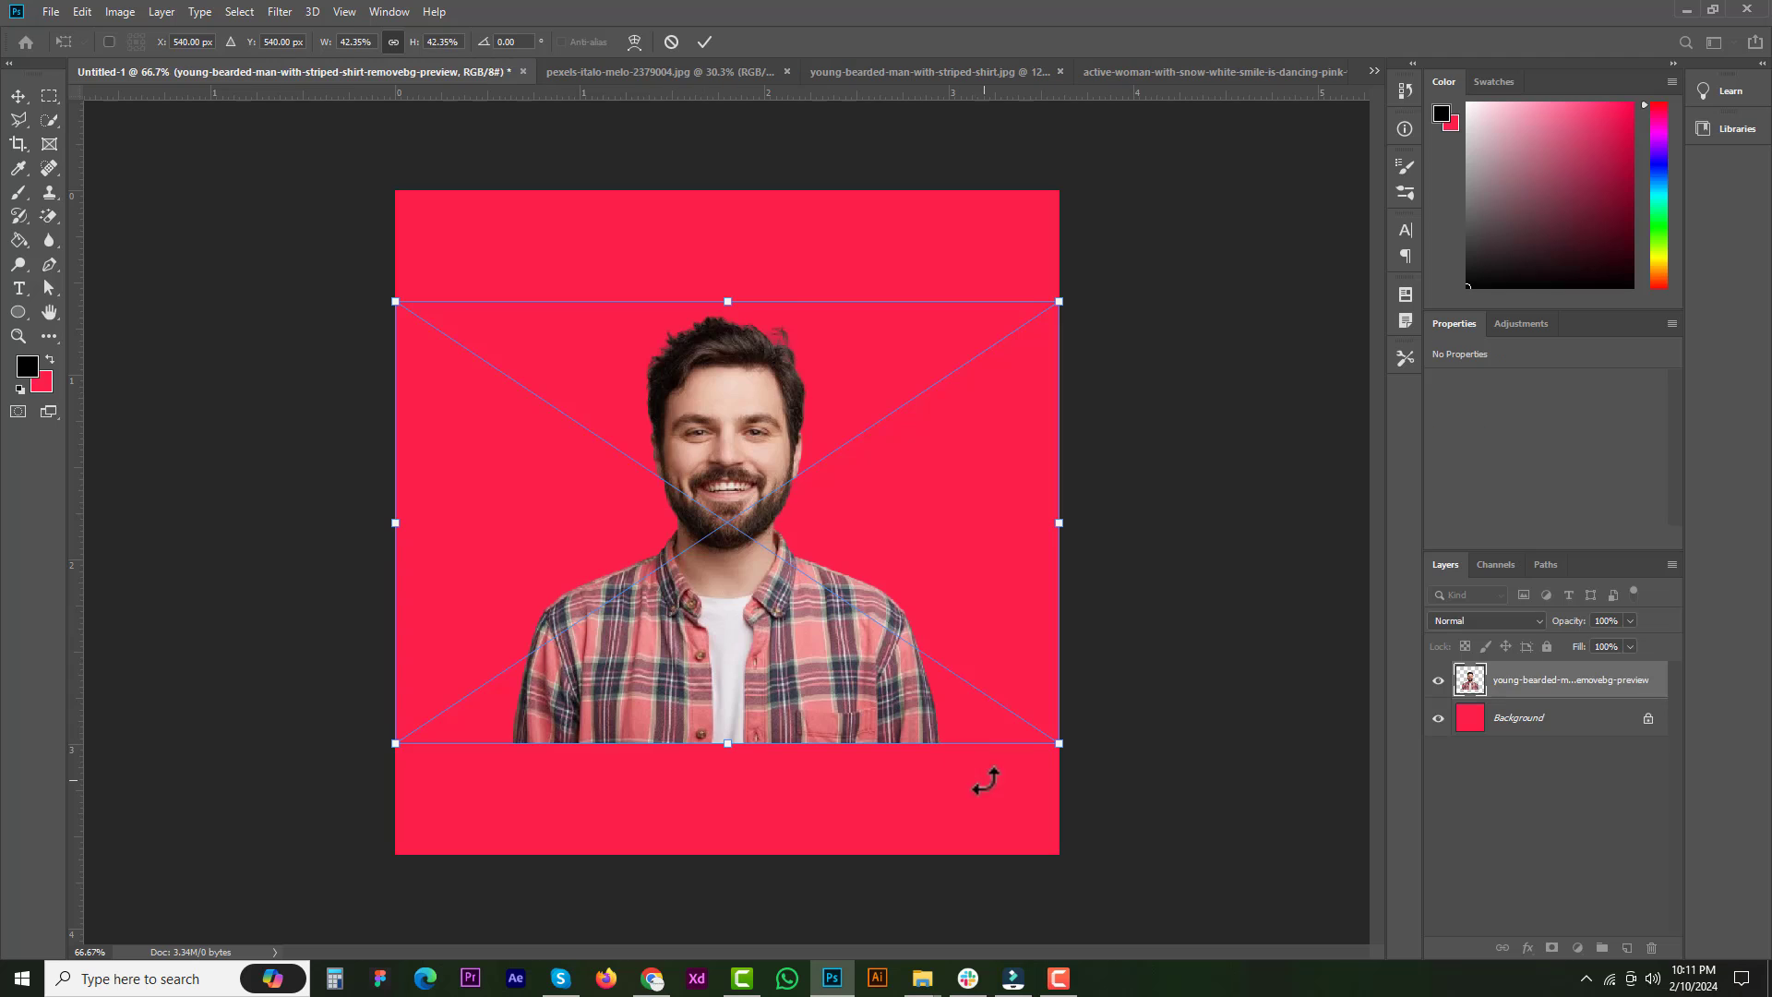
- Enlarge the placed man cutout to about 48.5% and seat it on the bottom edge of the red canvas
drag(1059, 743, 1134, 854)
drag(900, 718, 863, 765)
key(p)
key(Return)
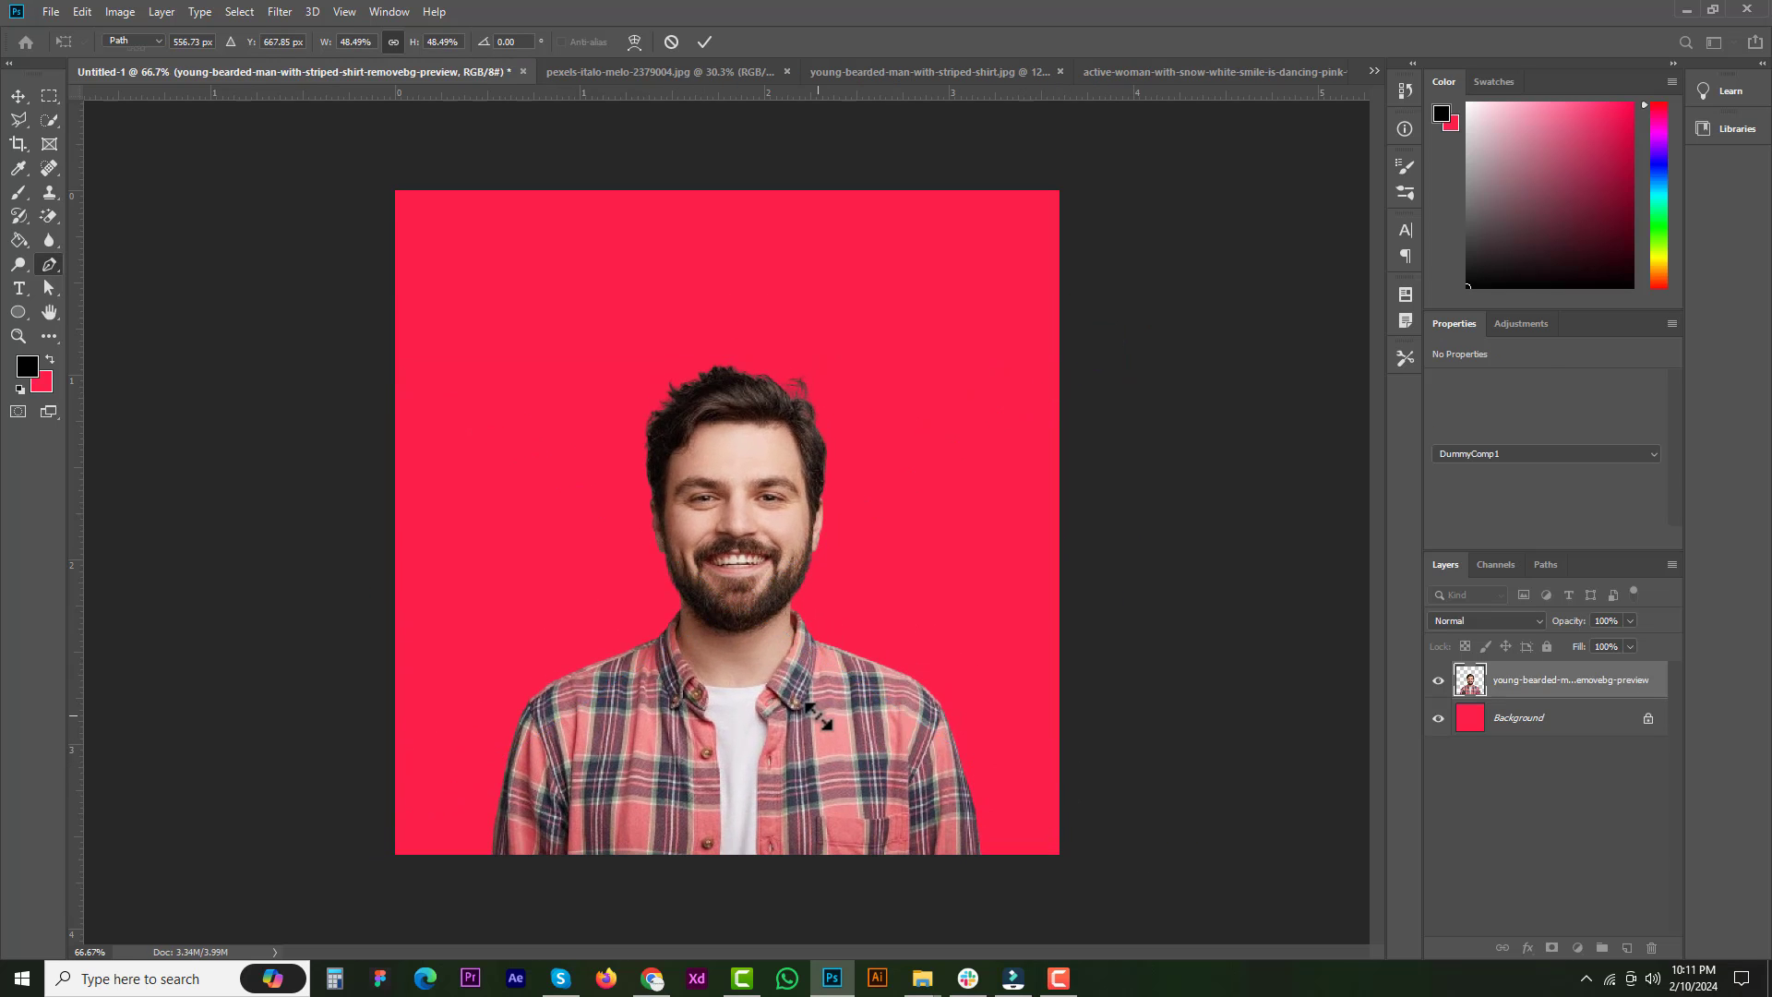
- Inspect the man cutout at different magnifications and delete its layer from the red canvas
key(ctrl+0)
key(v)
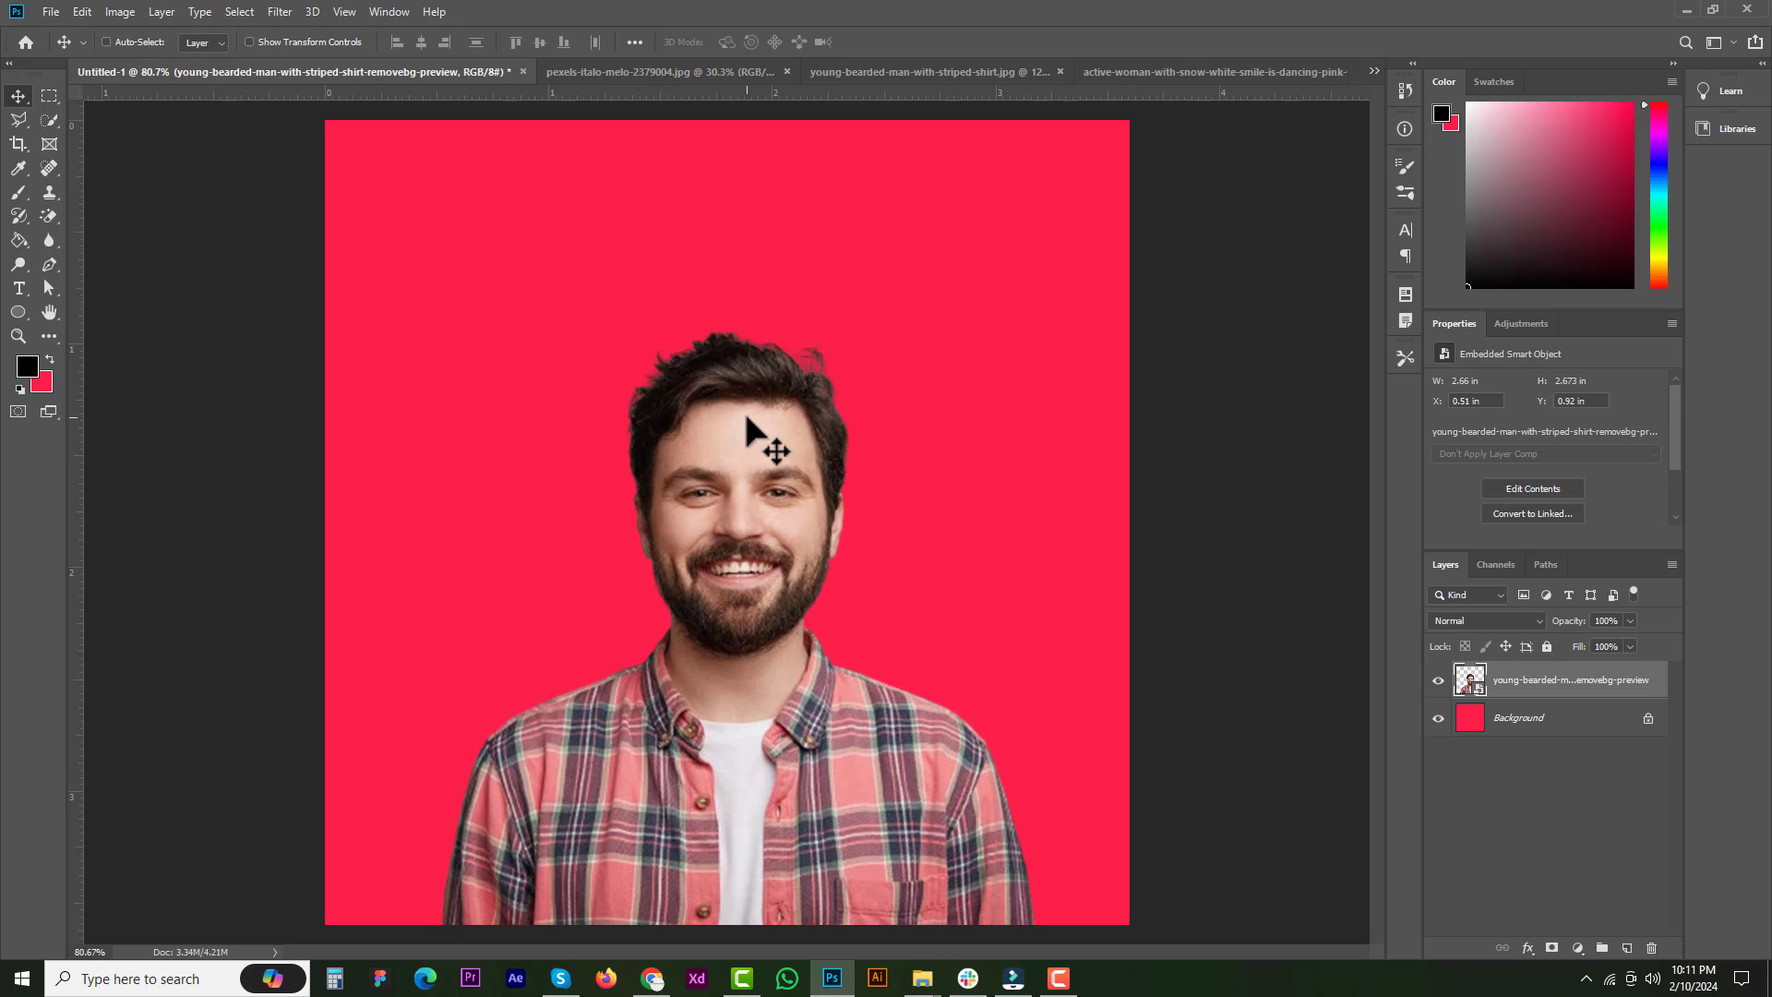
key(ctrl+minus)
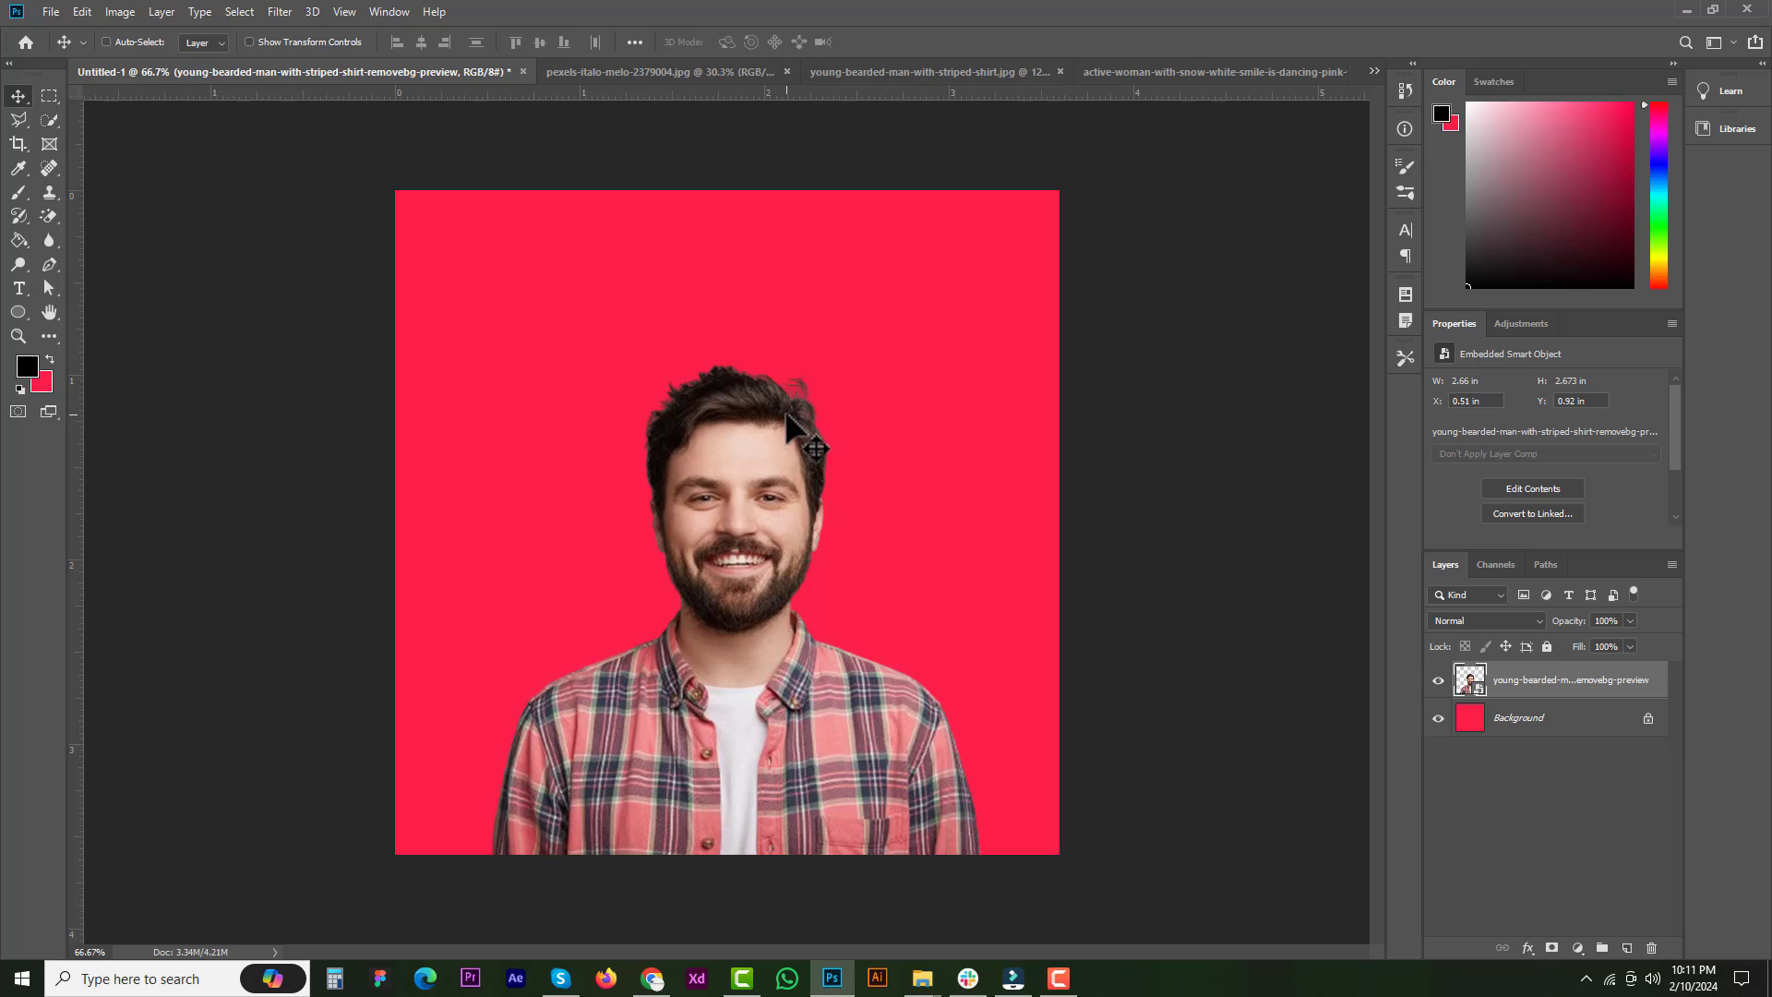
key(ctrl+0)
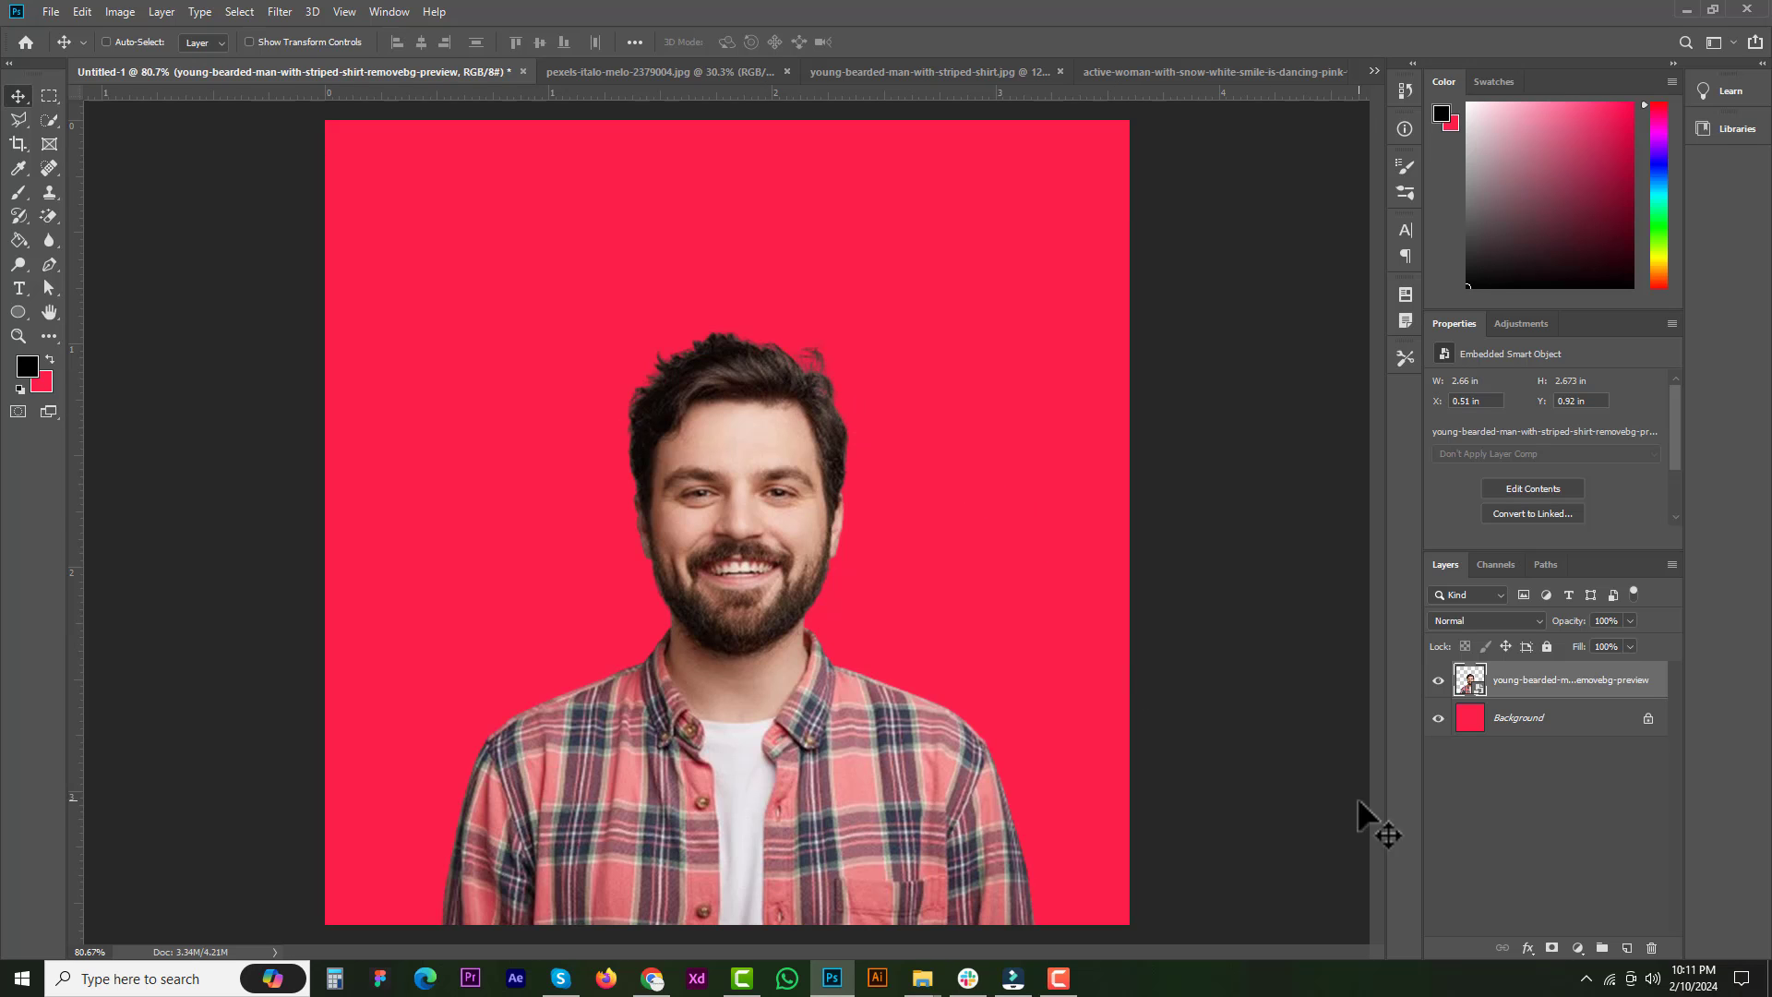
key(Delete)
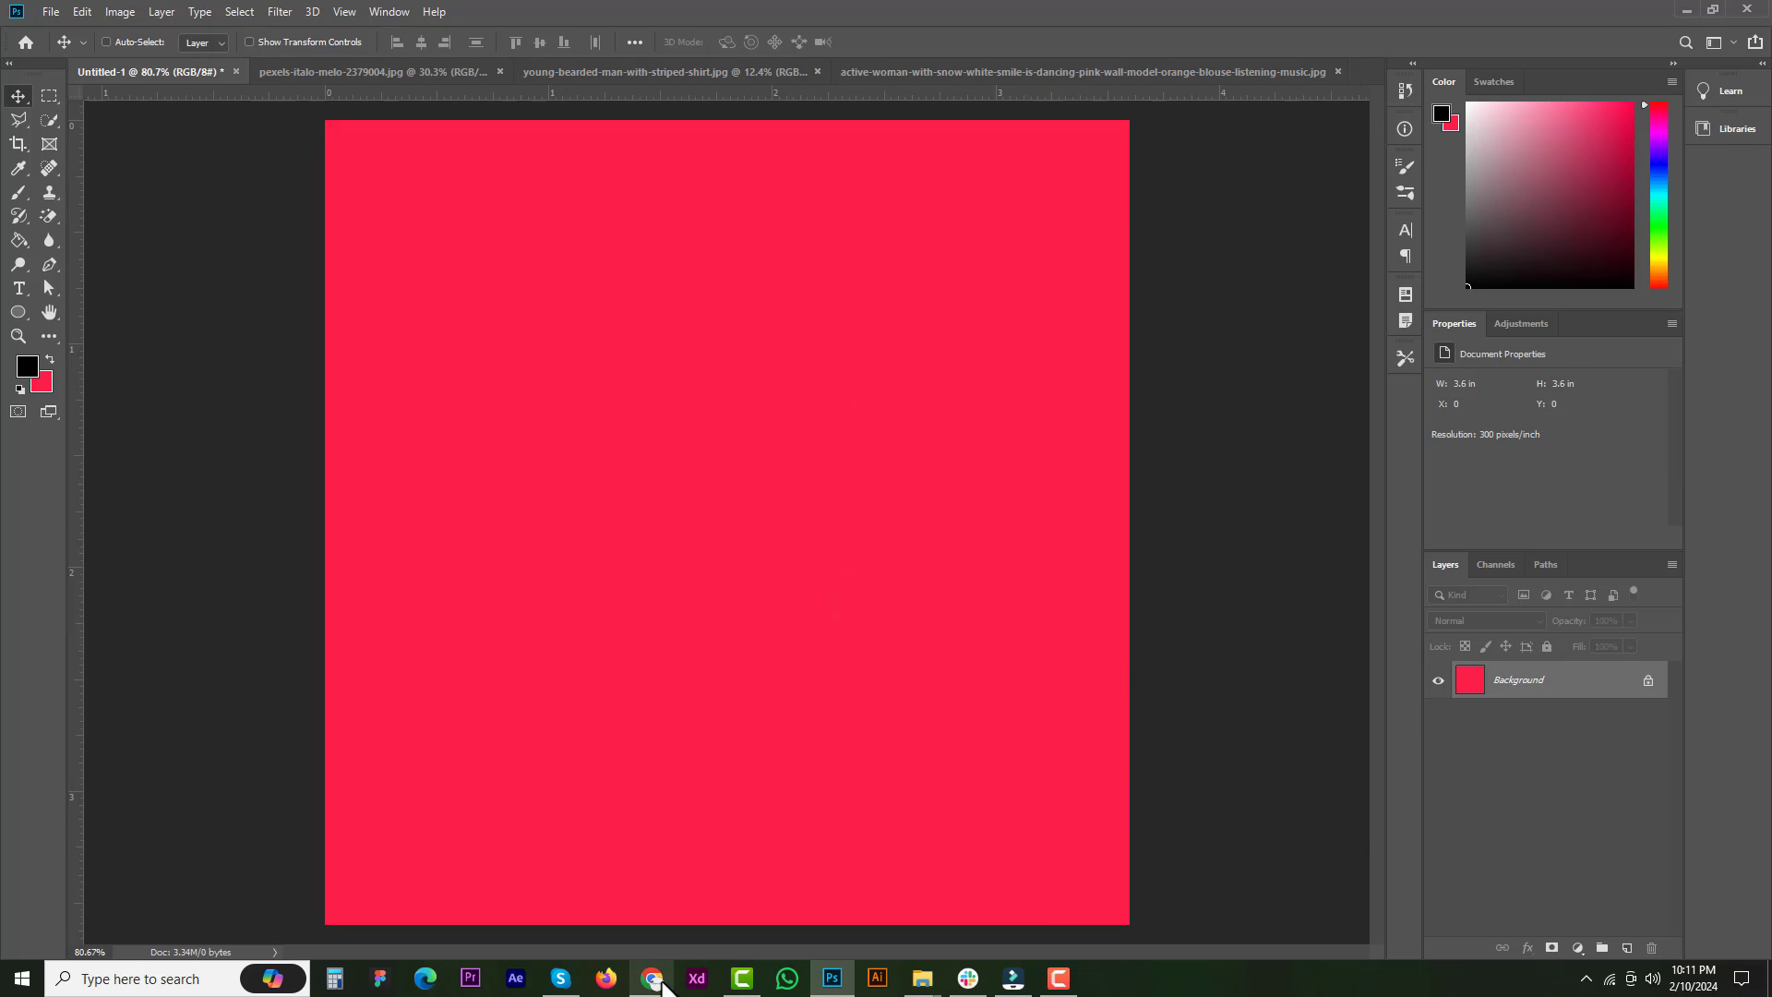
- Switch to Chrome and upload active-woman-with-snow-white-smile-is-dancing-pink-wall-model-orange-blouse-listening-music.jpg from the des folder to remove.bg
click(652, 979)
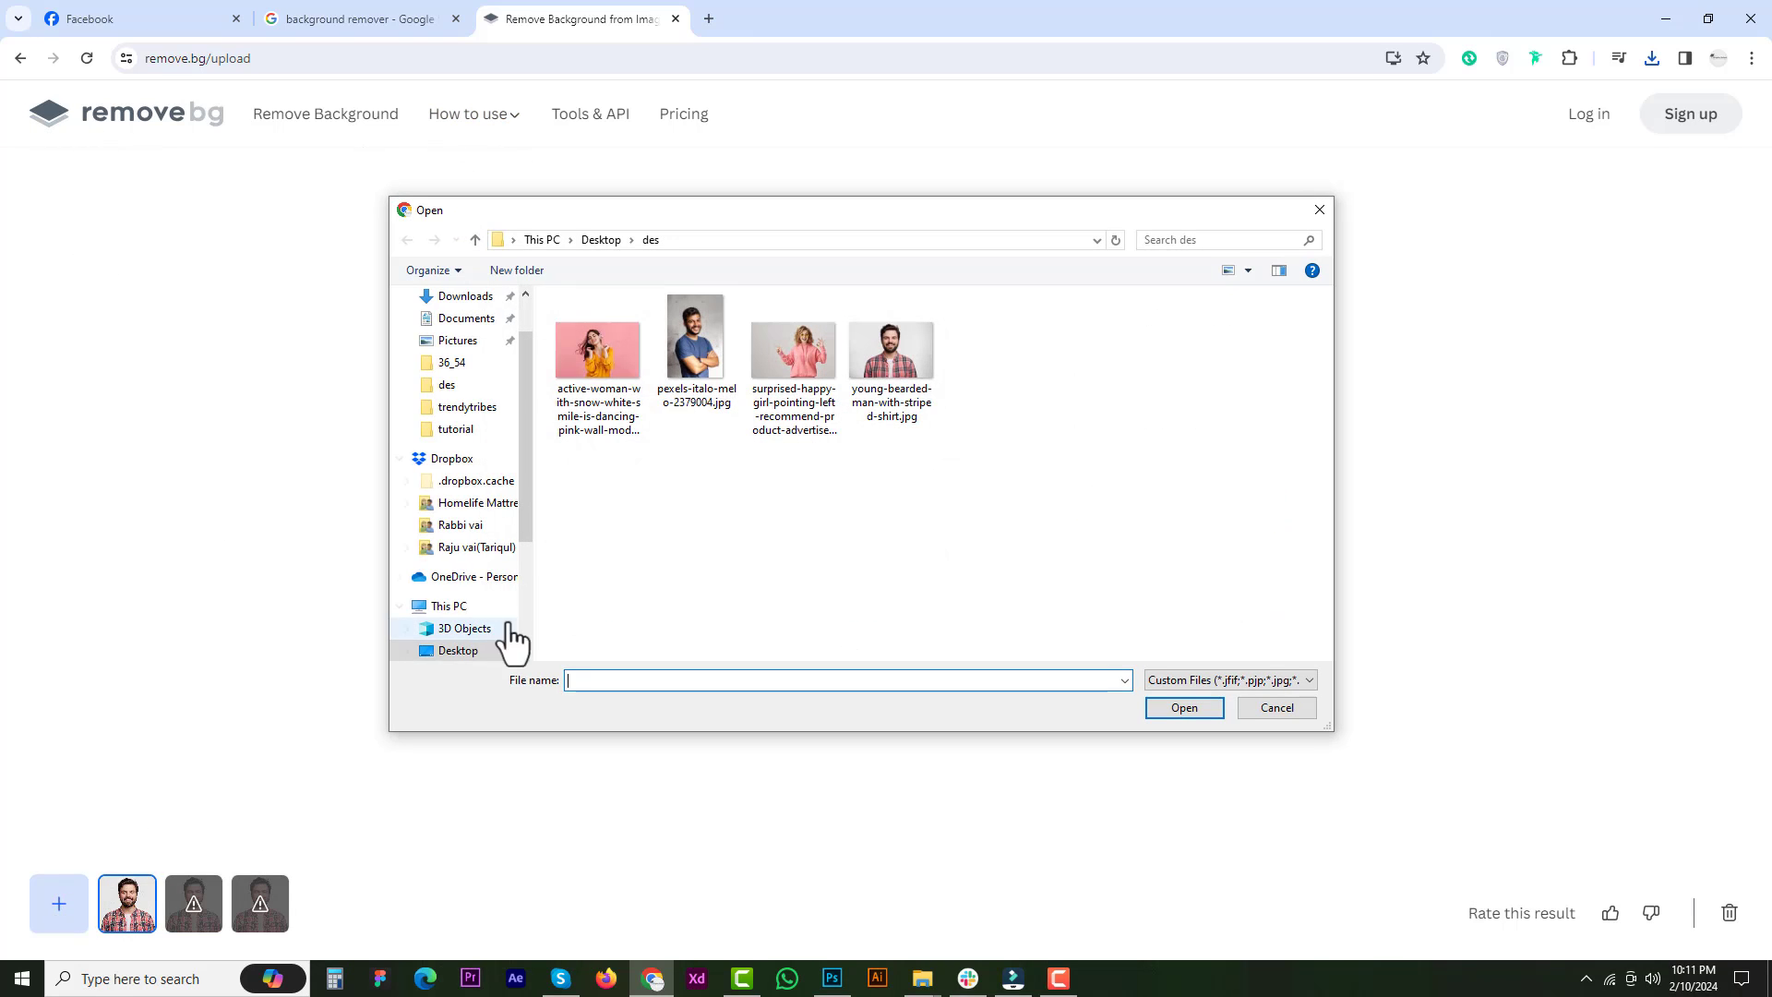
click(604, 351)
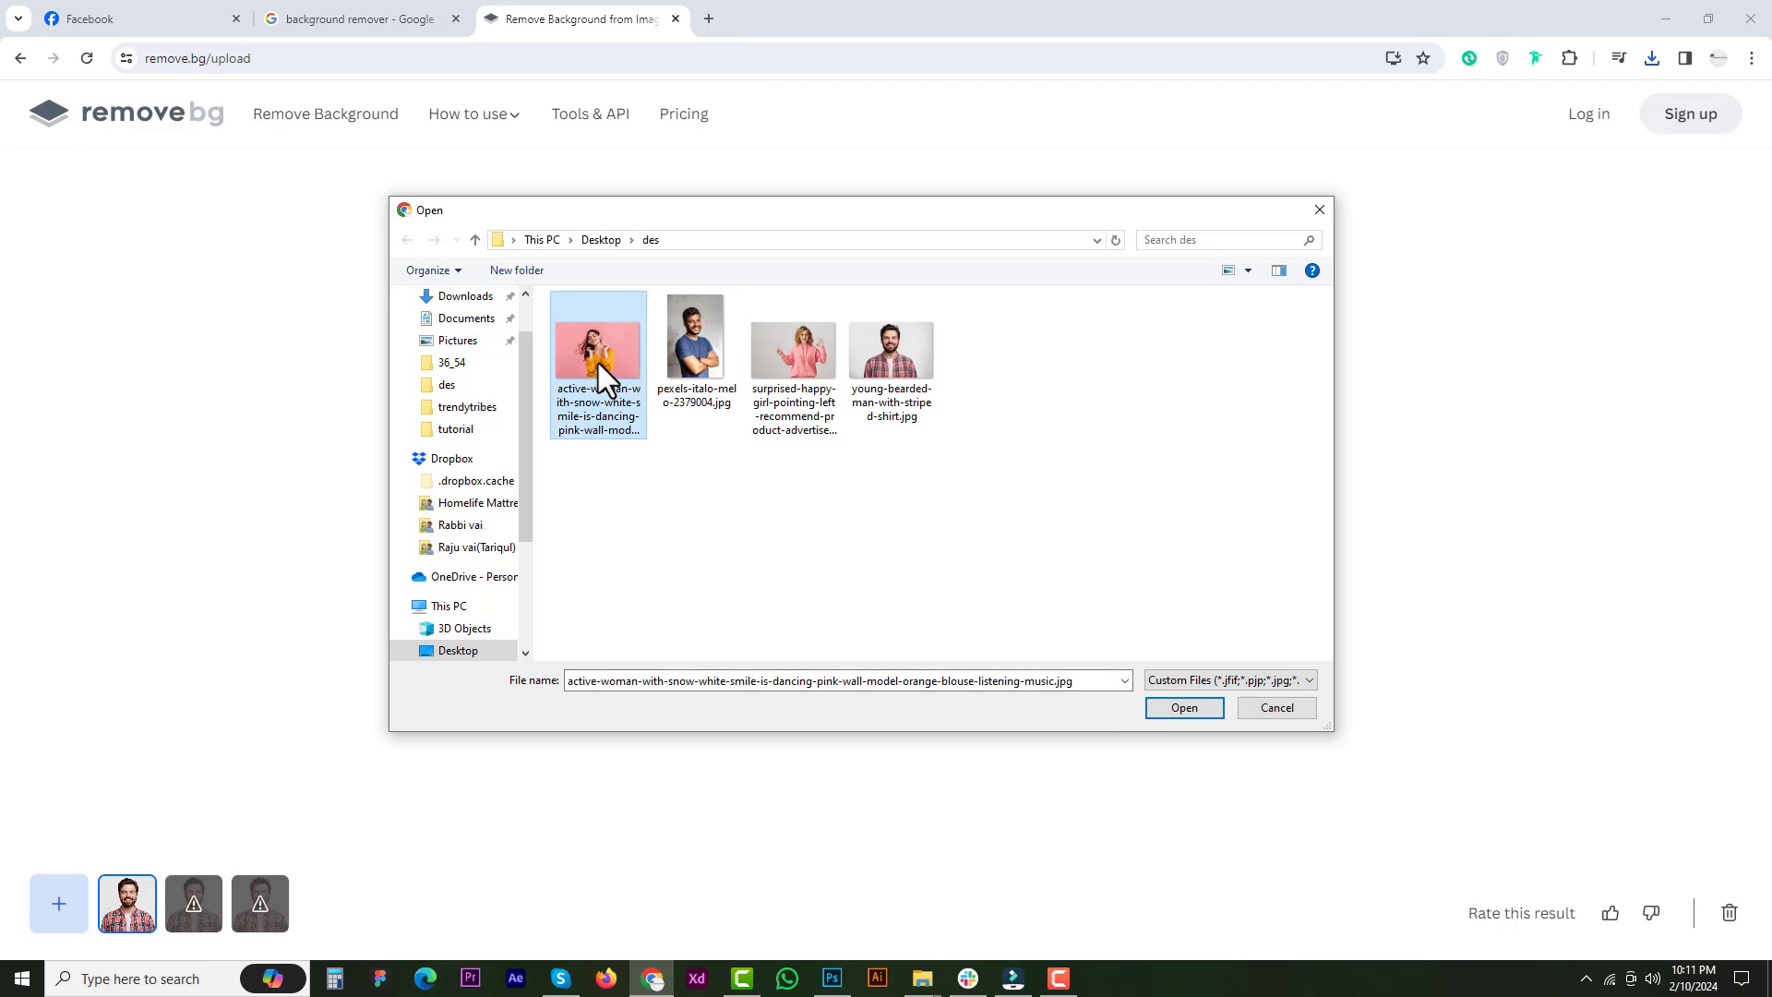
click(1177, 709)
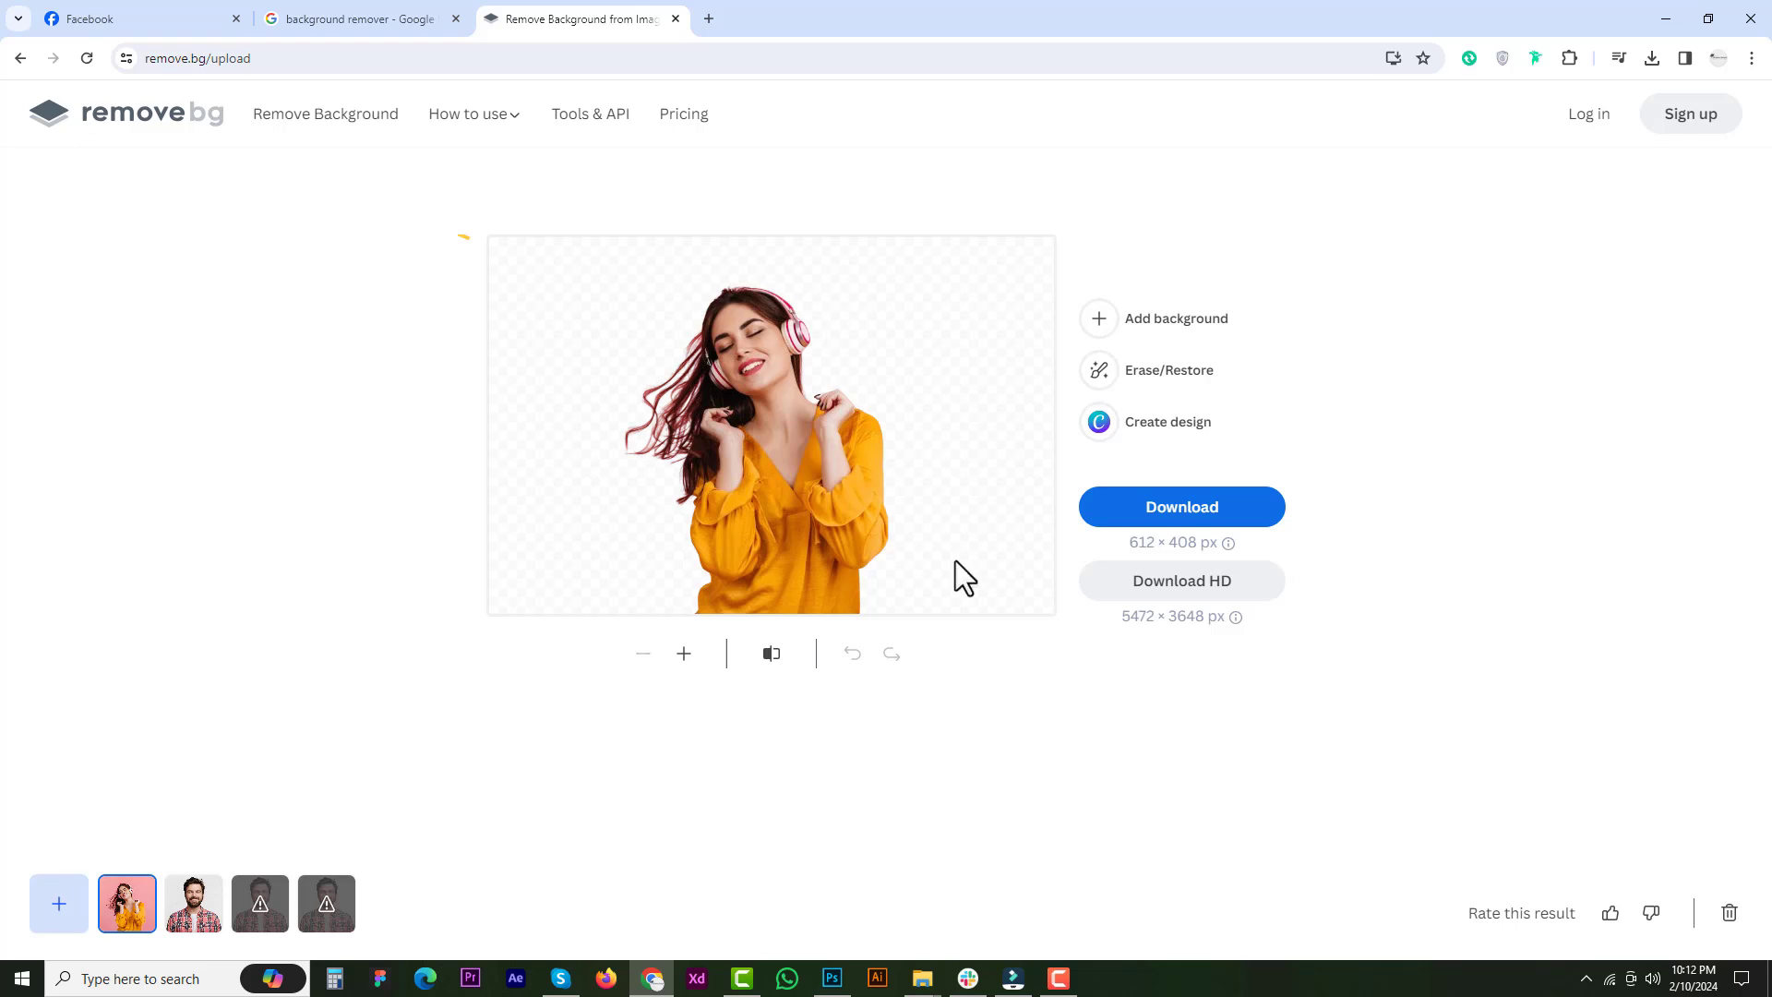
- Download the standard 612 × 408 px cutout of the woman and place it in the Untitled-1 document in Photoshop
click(1200, 510)
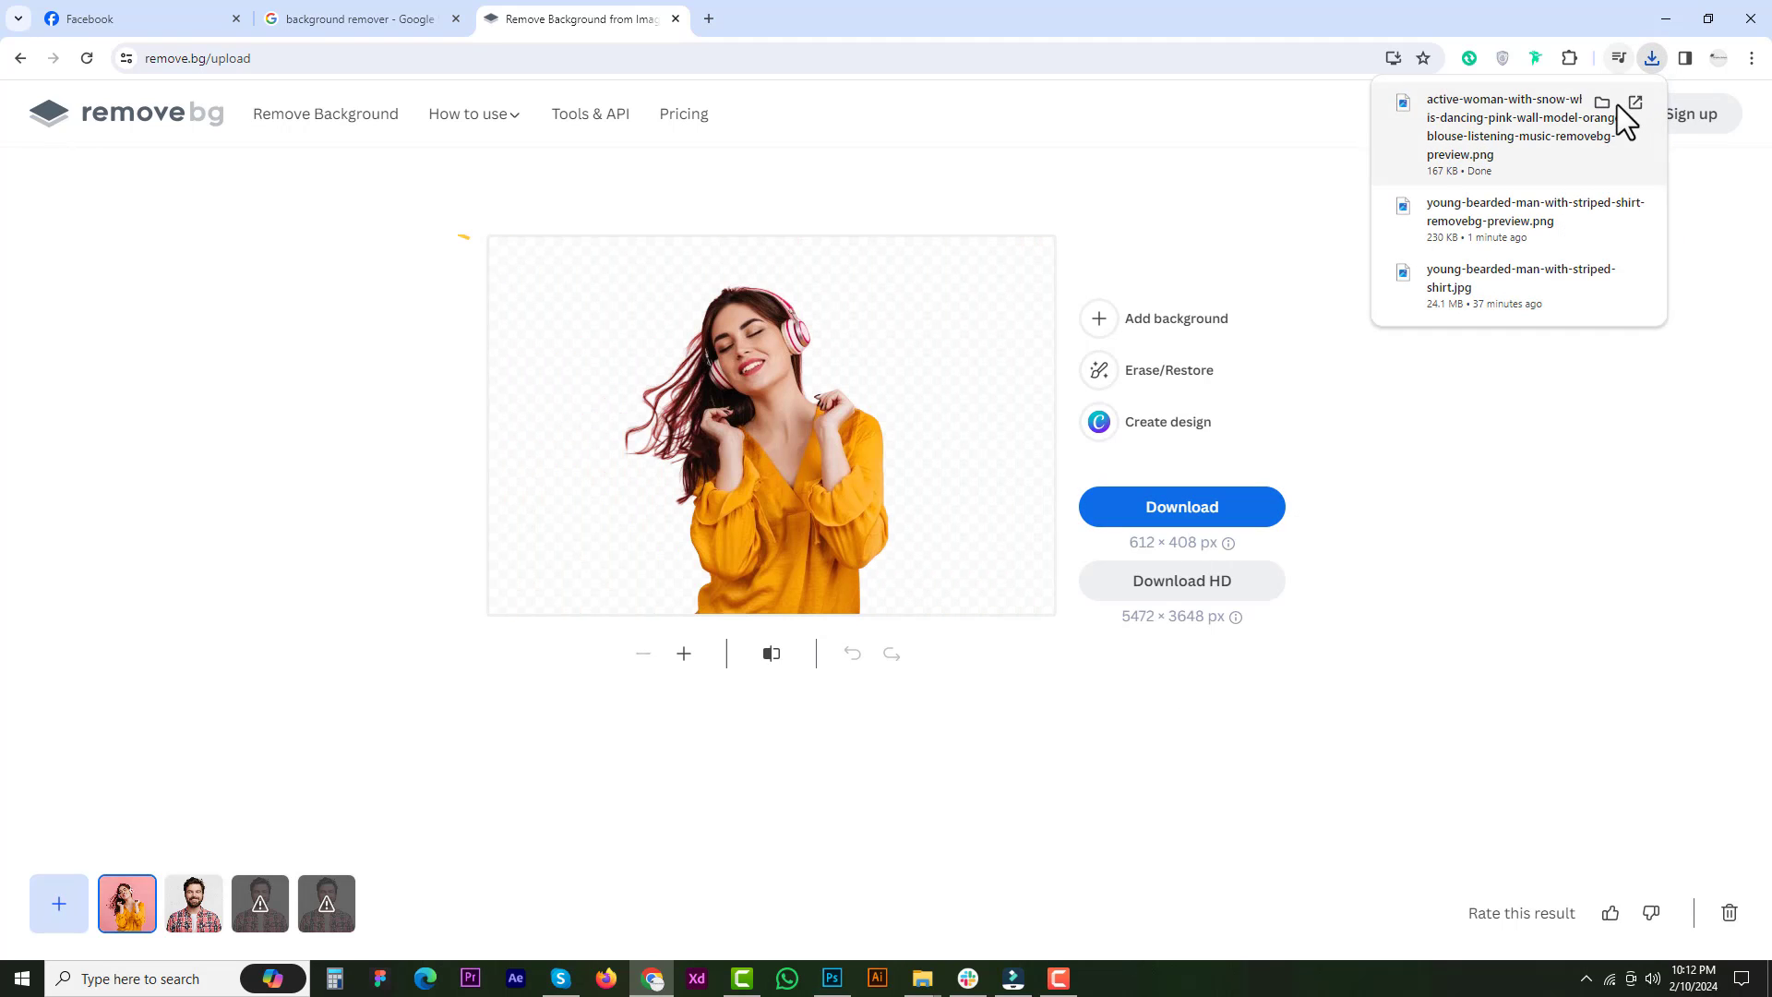
click(1602, 102)
drag(258, 237, 812, 756)
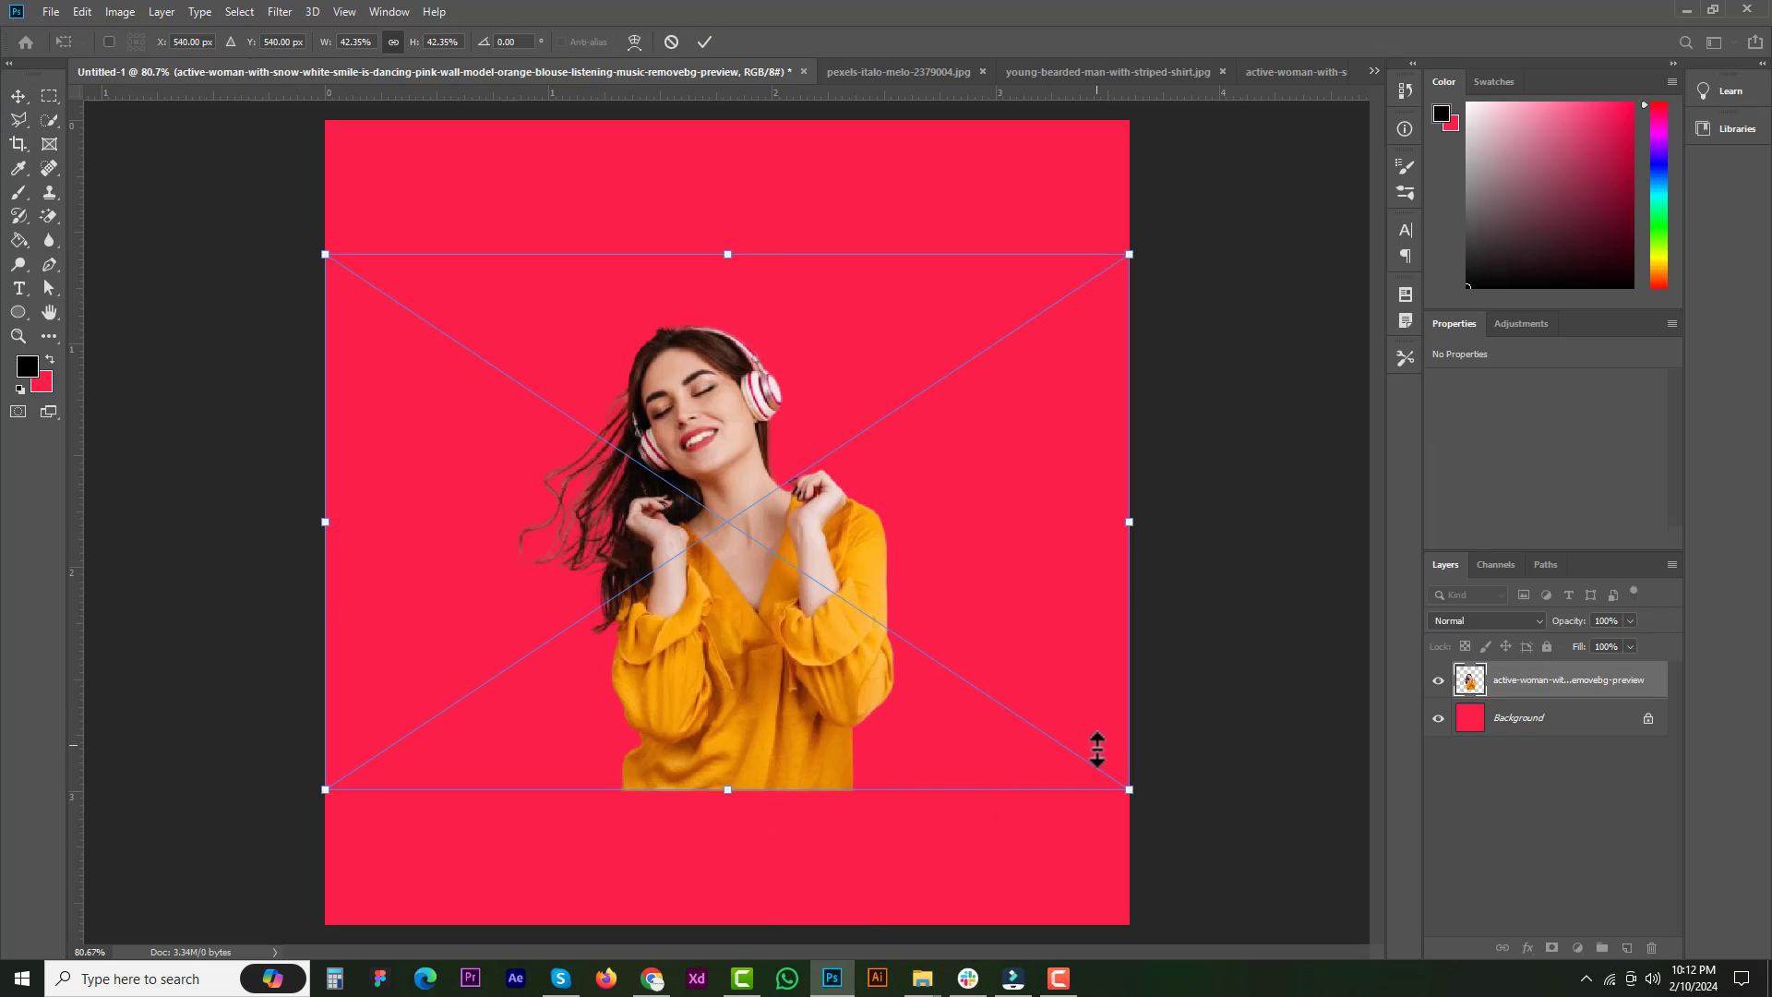
- Enlarge the woman cutout to about 2.05 × 2.54 in at the canvas's bottom edge, and select the Background layer
drag(1137, 792, 1292, 947)
drag(977, 765, 939, 780)
key(Return)
scroll(867, 607, down, 3)
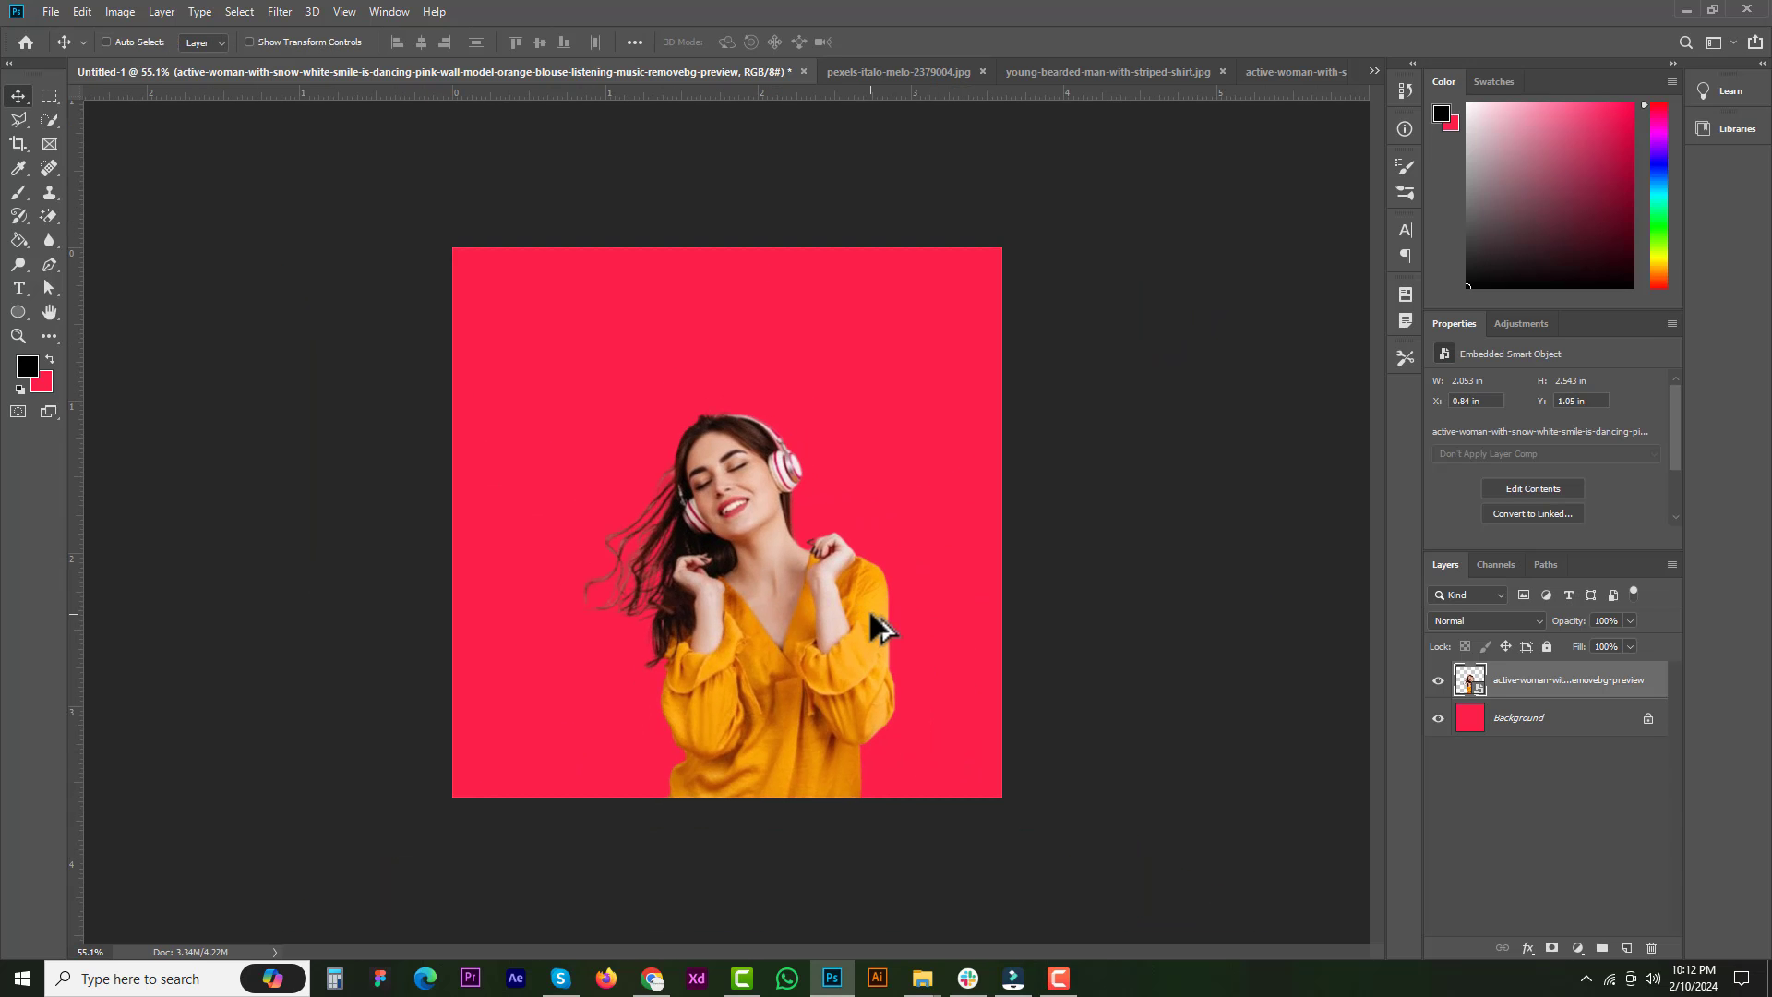
click(1514, 719)
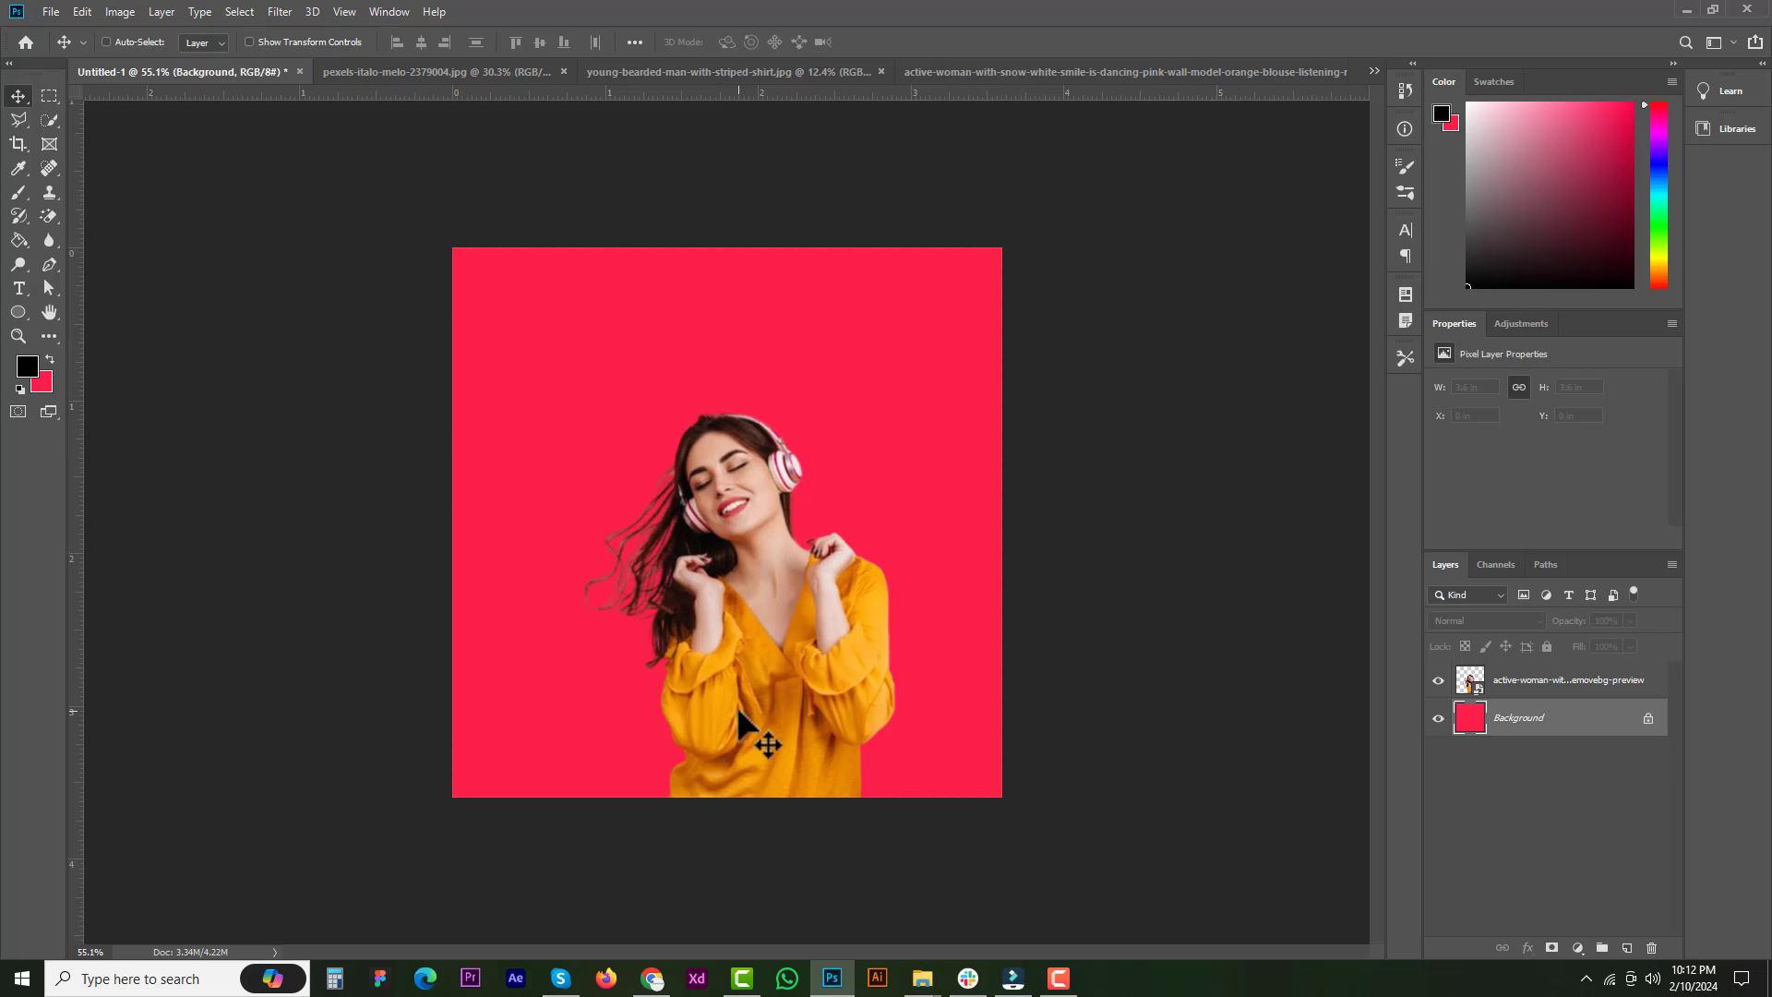
- Switch to Chrome and open the Adobe background remover result from the Google search in a separate browser tab
click(653, 978)
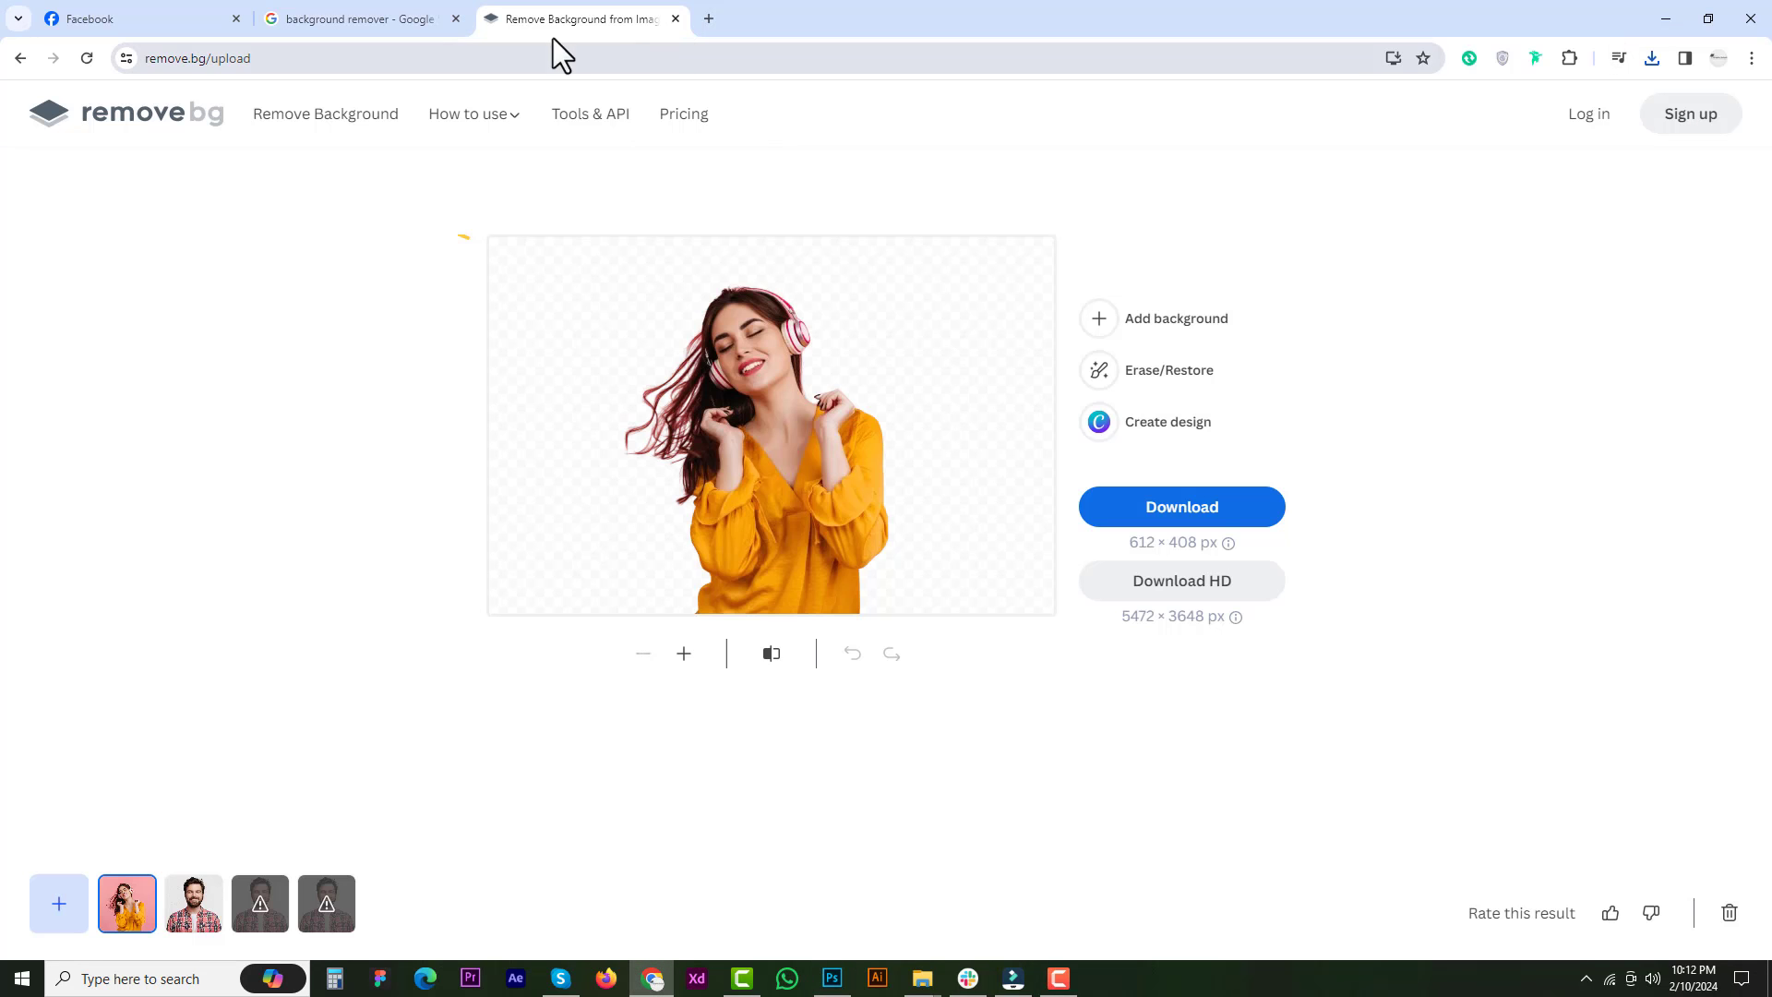
click(42, 111)
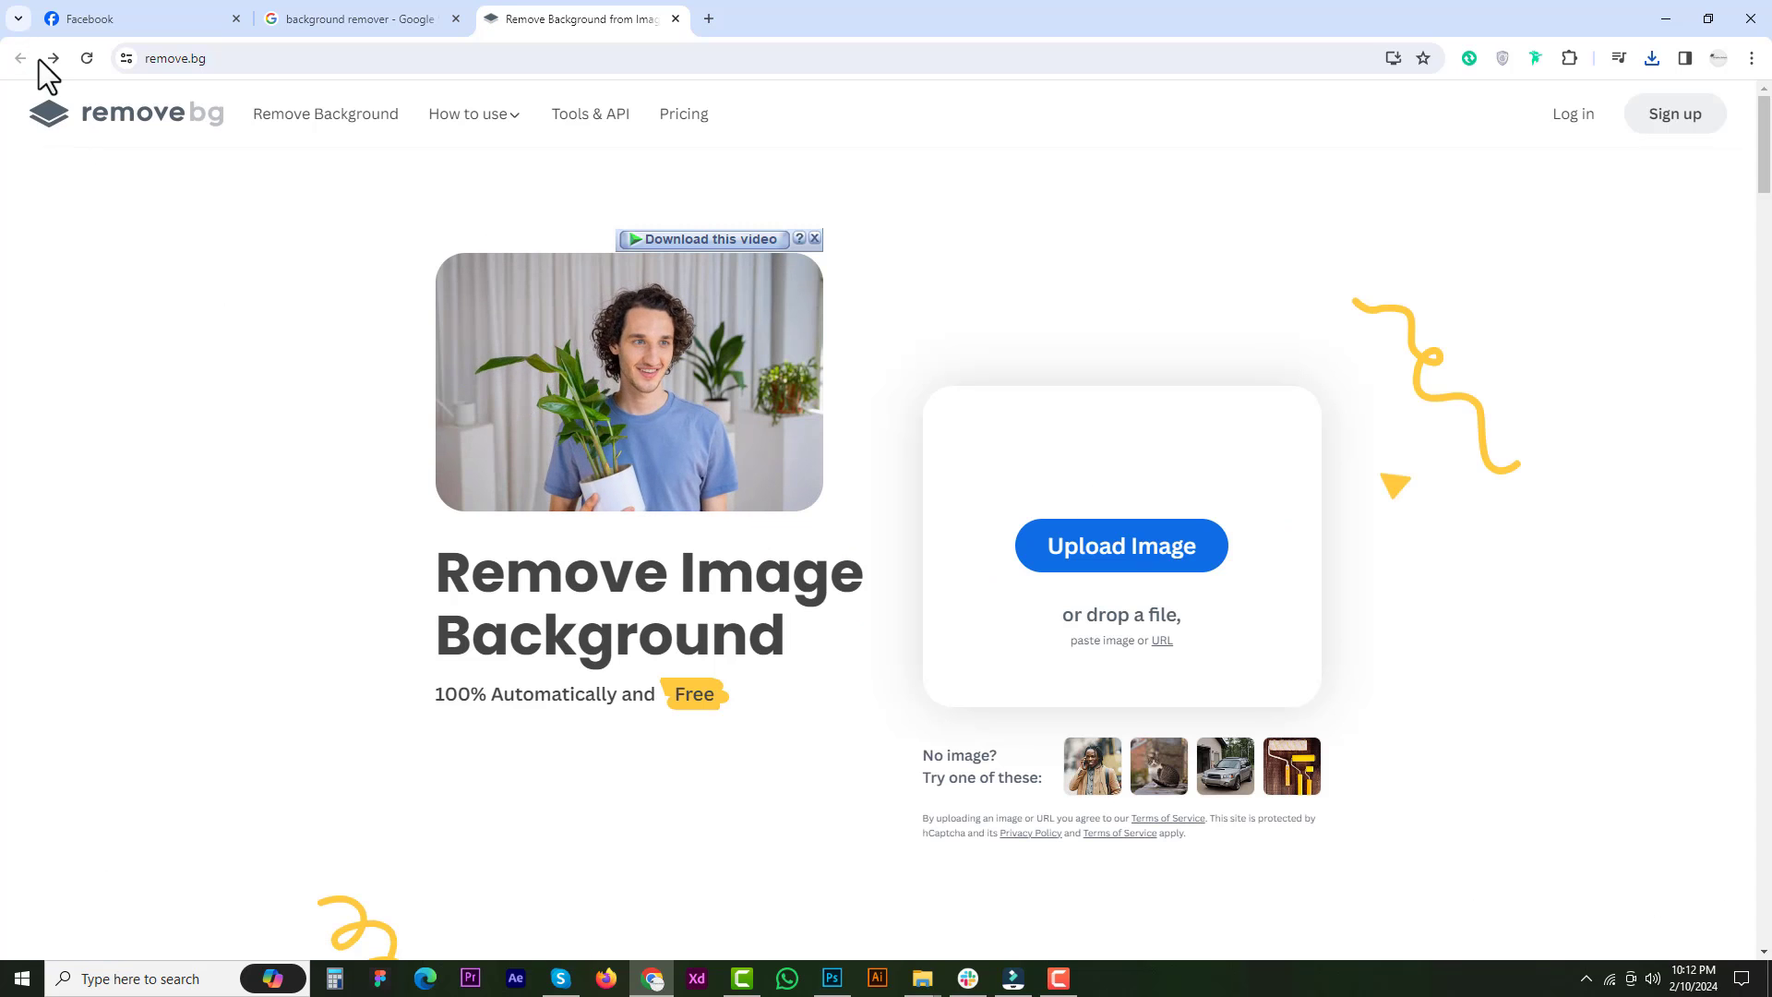
click(333, 17)
right_click(329, 442)
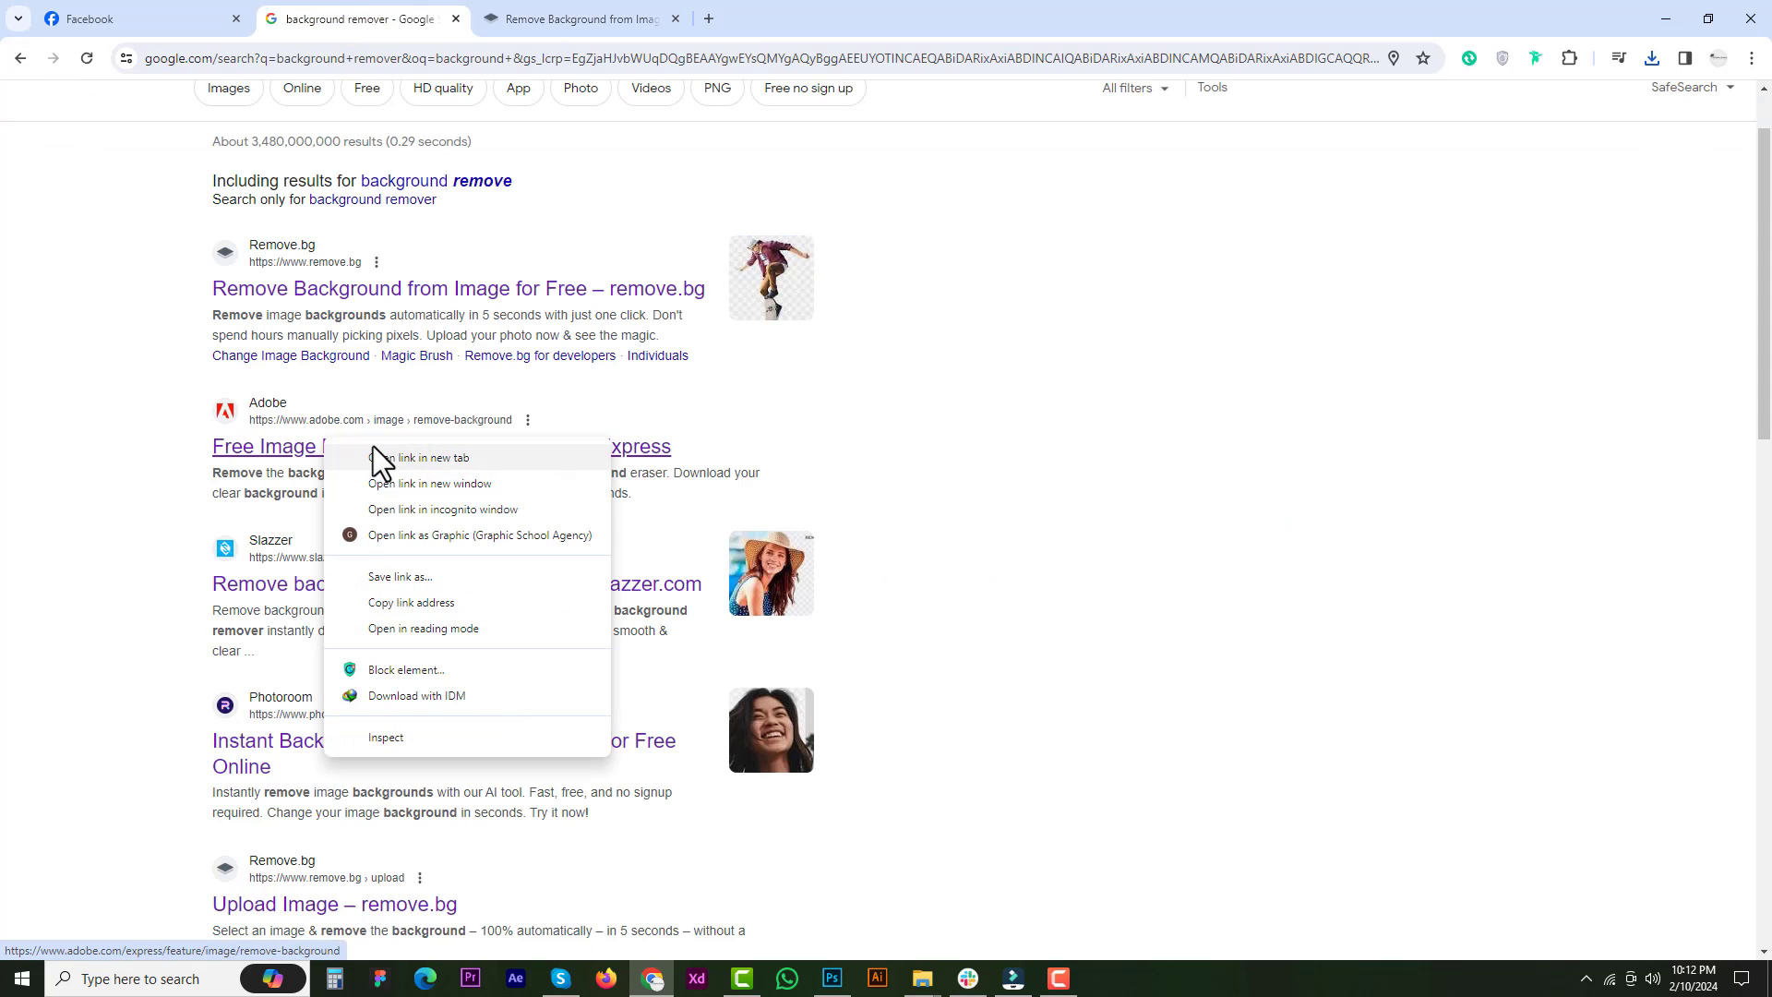
click(375, 454)
click(761, 12)
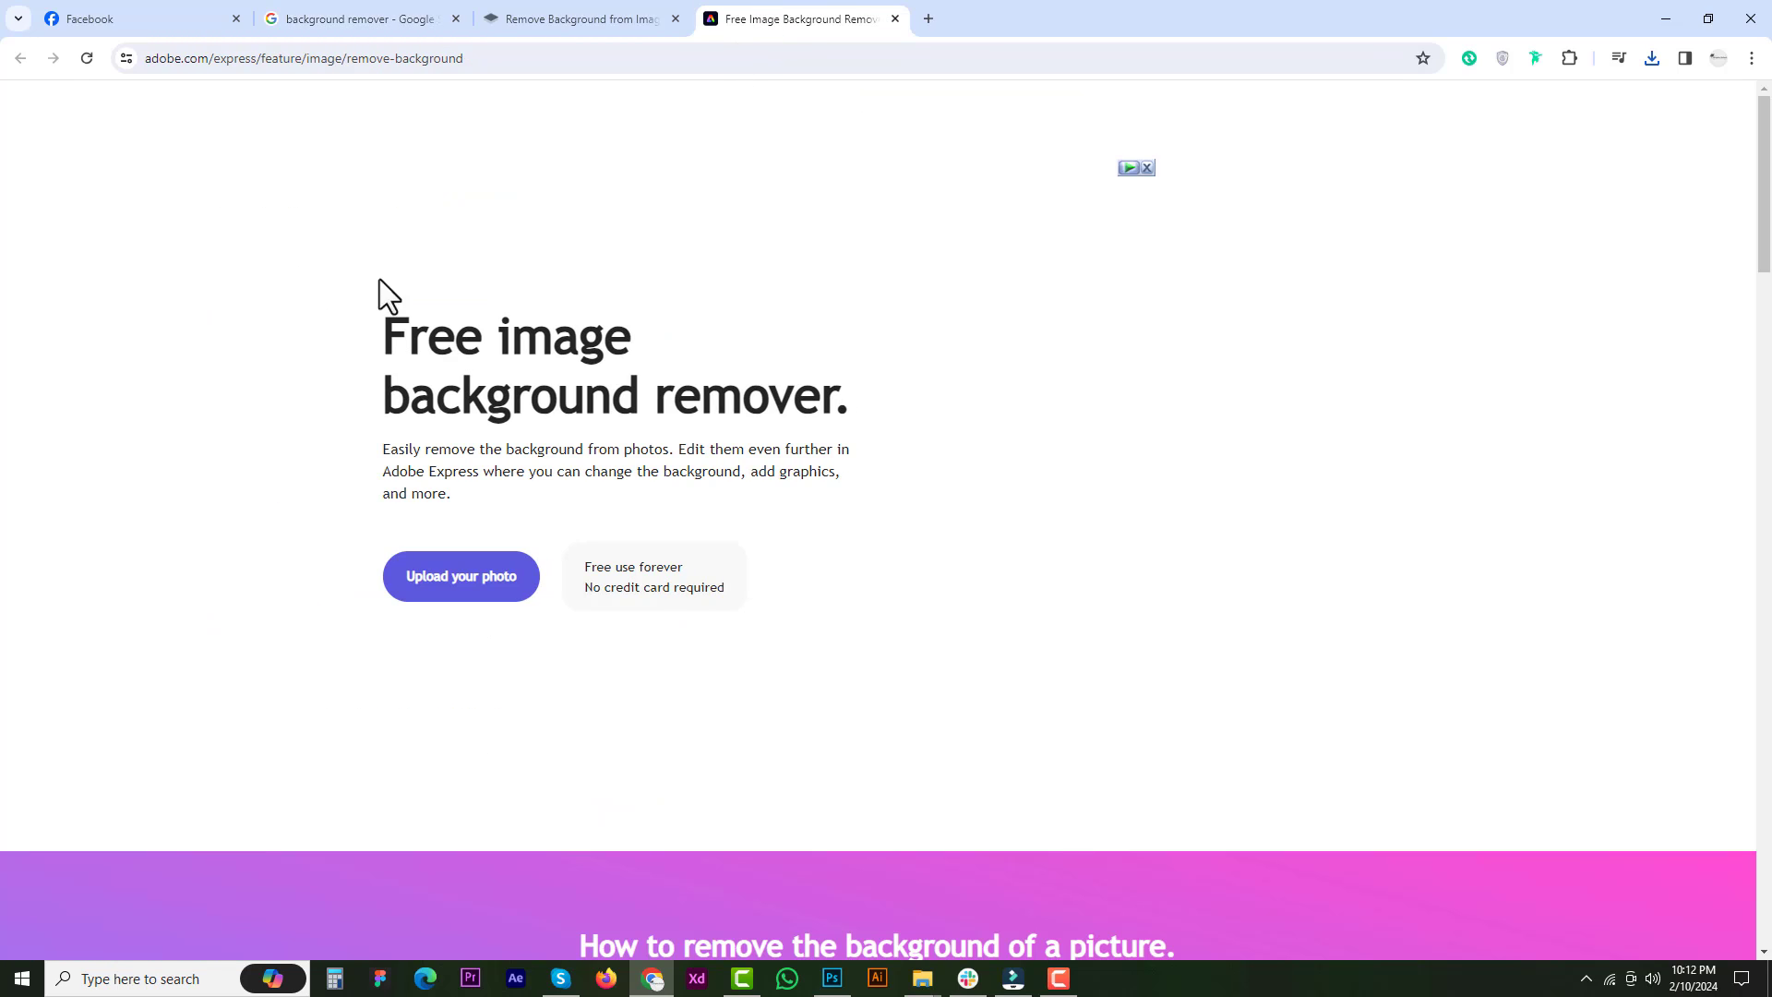
- Upload the active-woman photo from the des folder to Adobe Express's Remove background tool
click(487, 606)
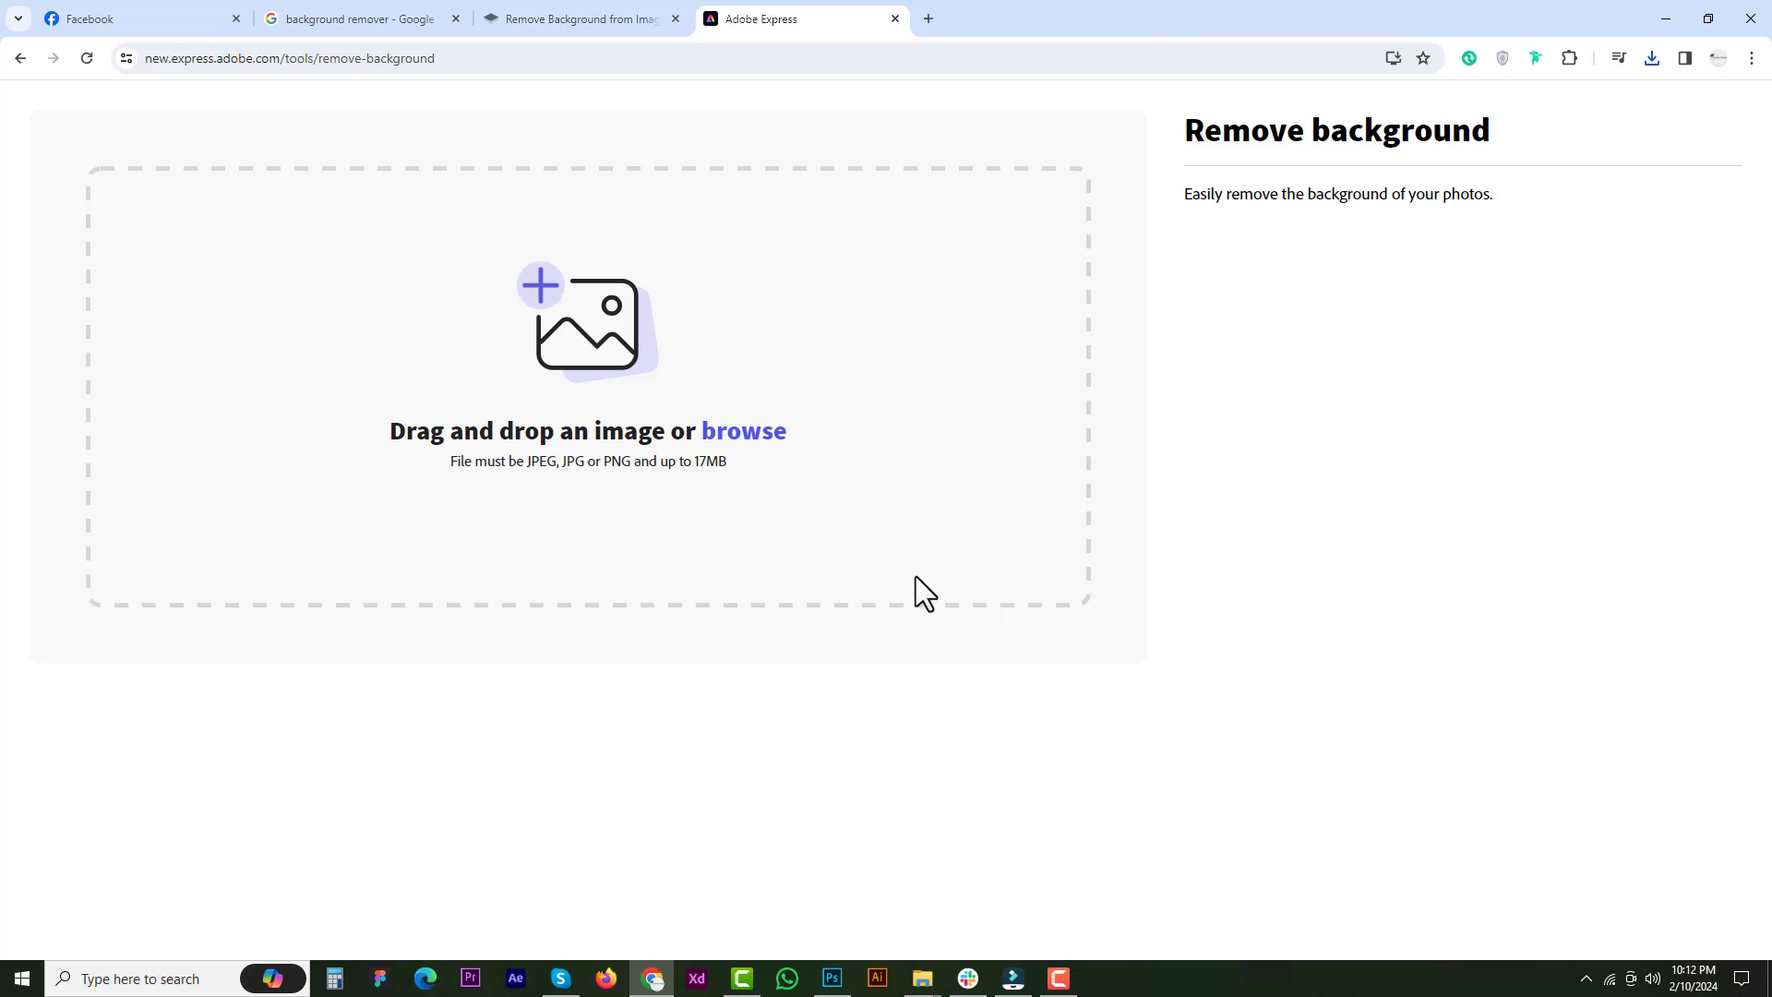
click(768, 433)
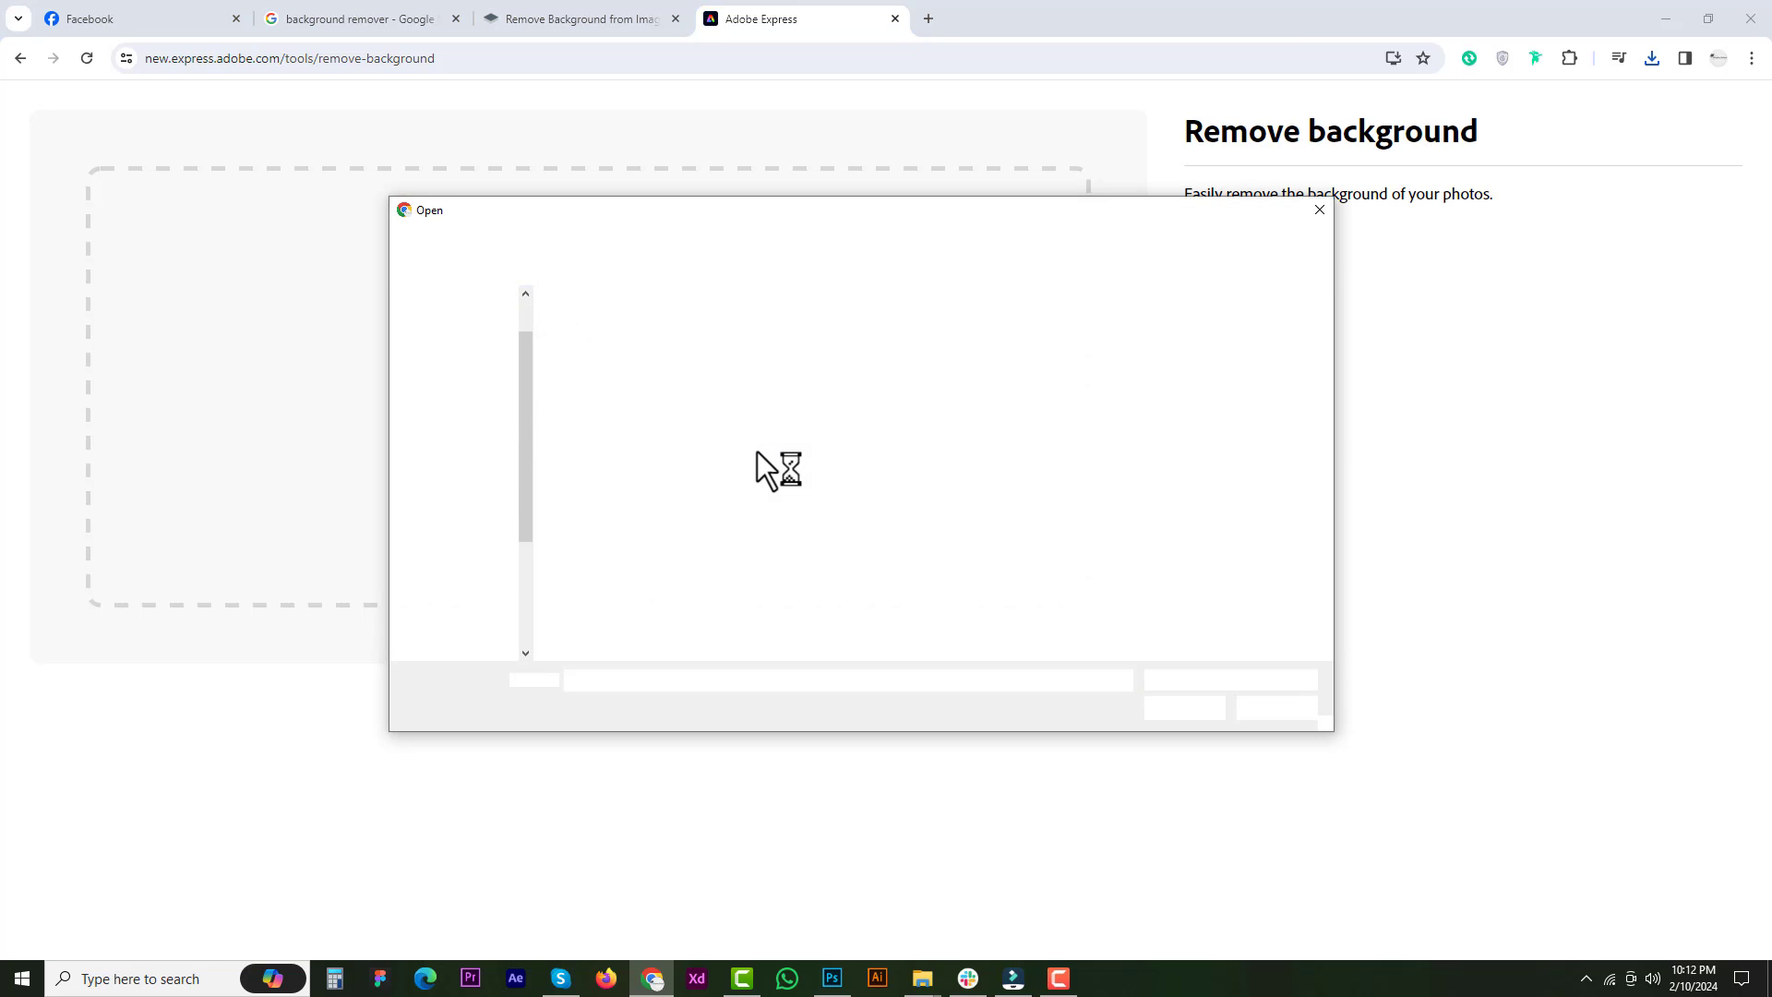
double_click(618, 355)
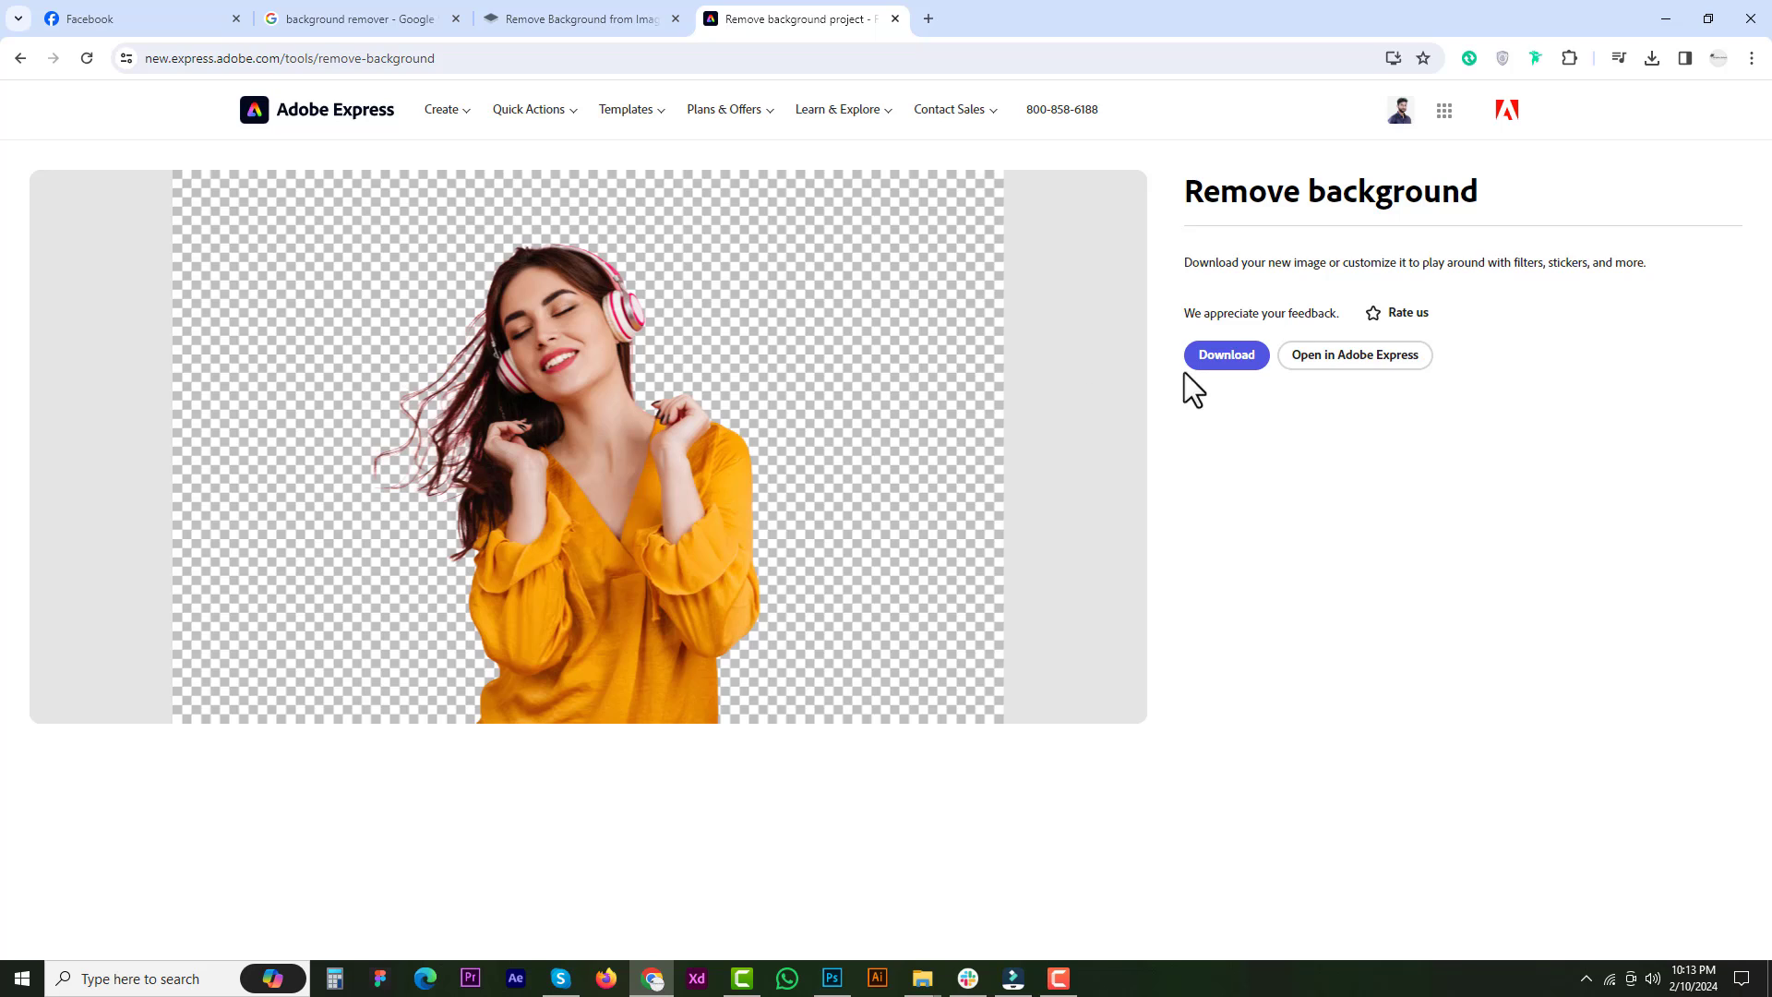
- Download the Adobe Express cutout of the woman and place it directly above the Background layer in Untitled-1
click(1223, 369)
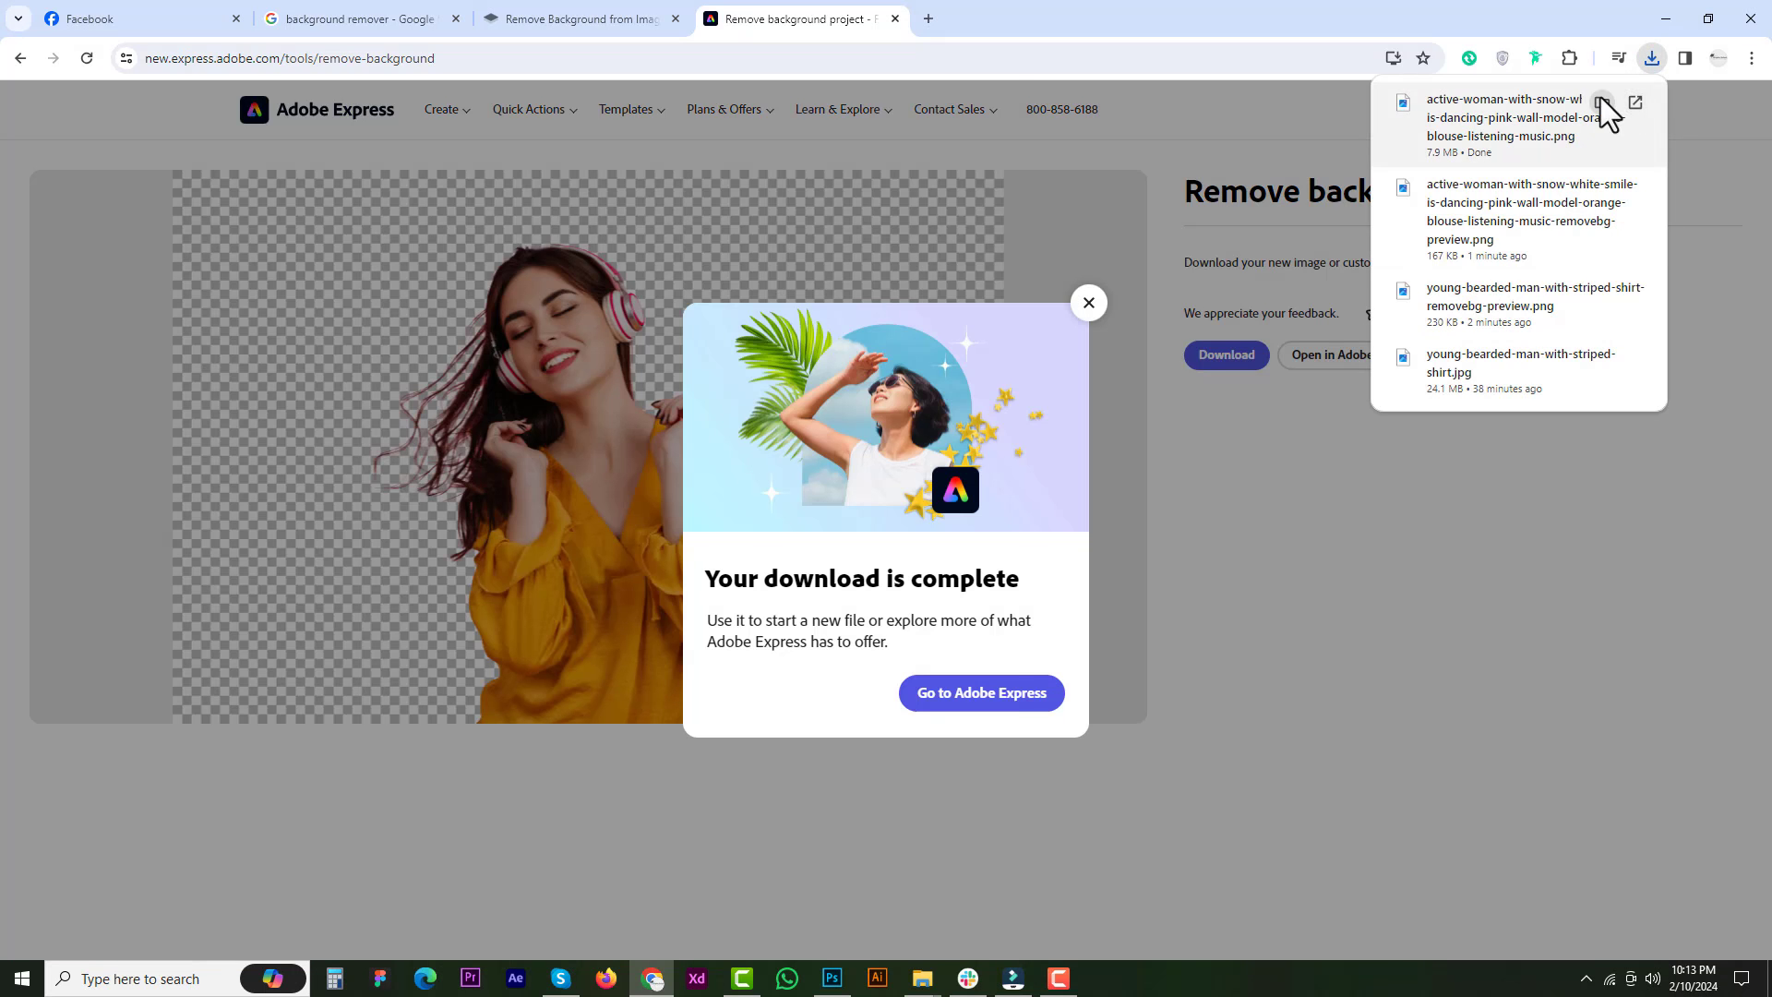
click(1603, 102)
drag(964, 986, 799, 776)
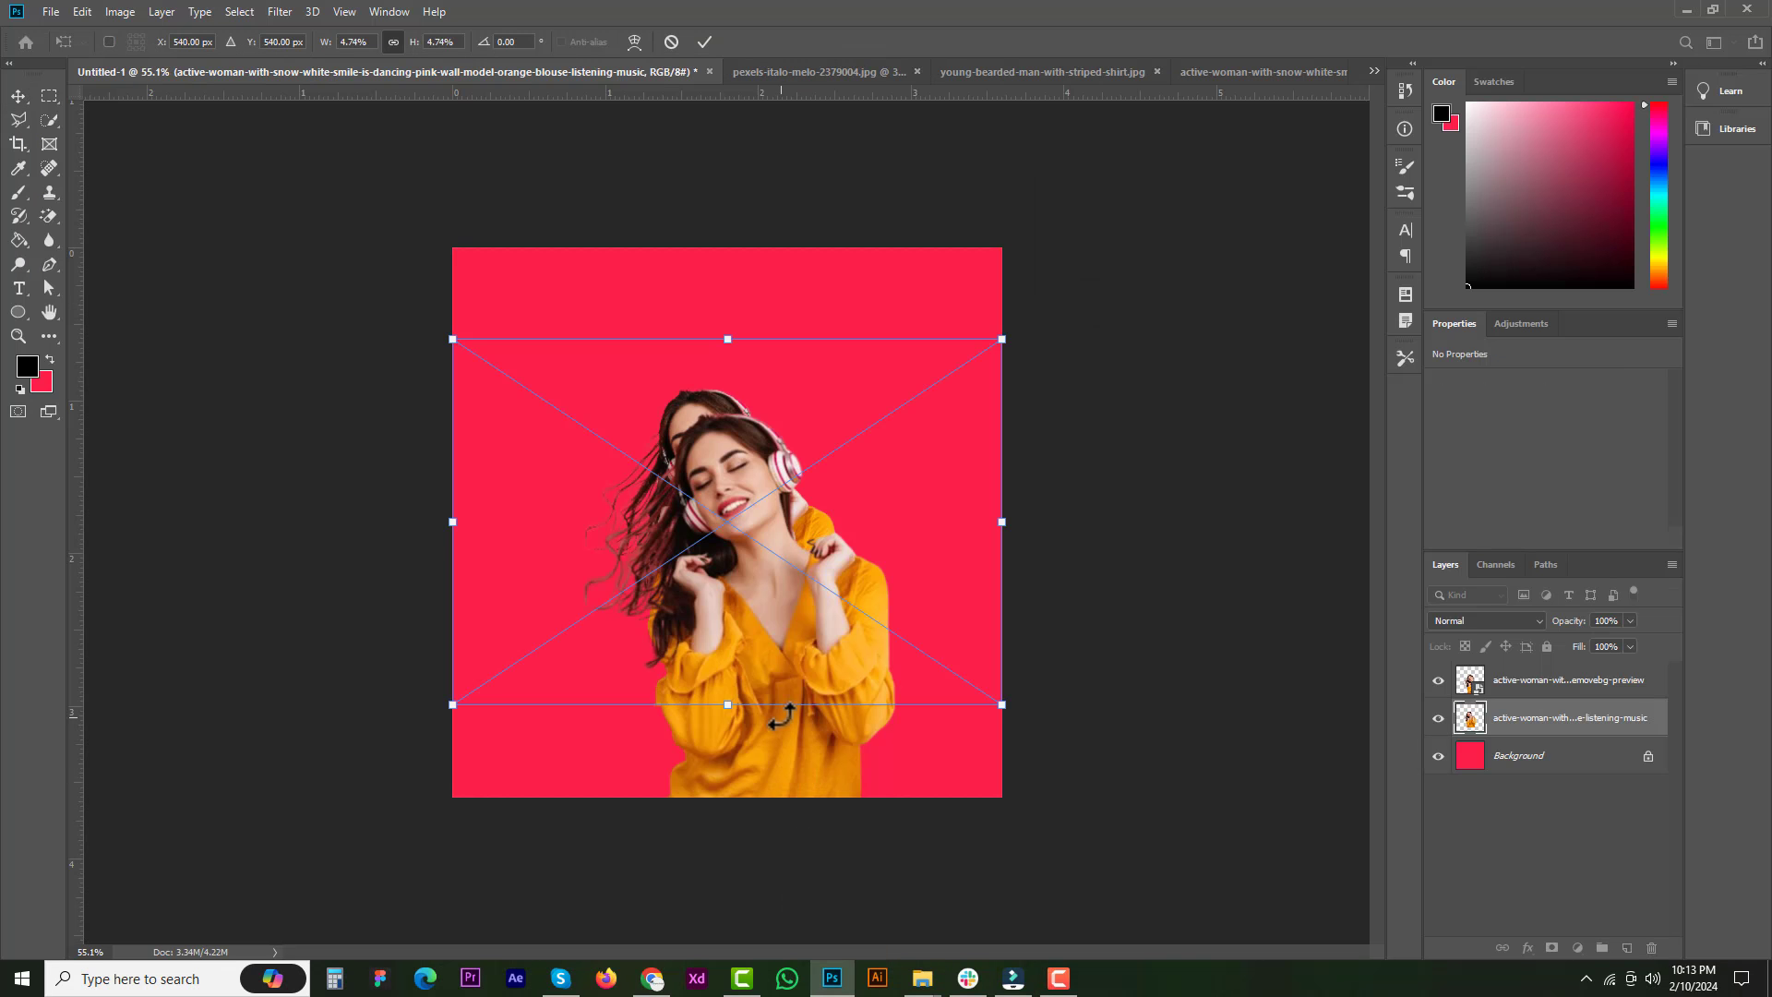
- Enlarge the Adobe Express cutout to about 5.84% and move it up and left of the remove.bg cutout
drag(1003, 705, 1127, 787)
key(Return)
drag(787, 466, 596, 354)
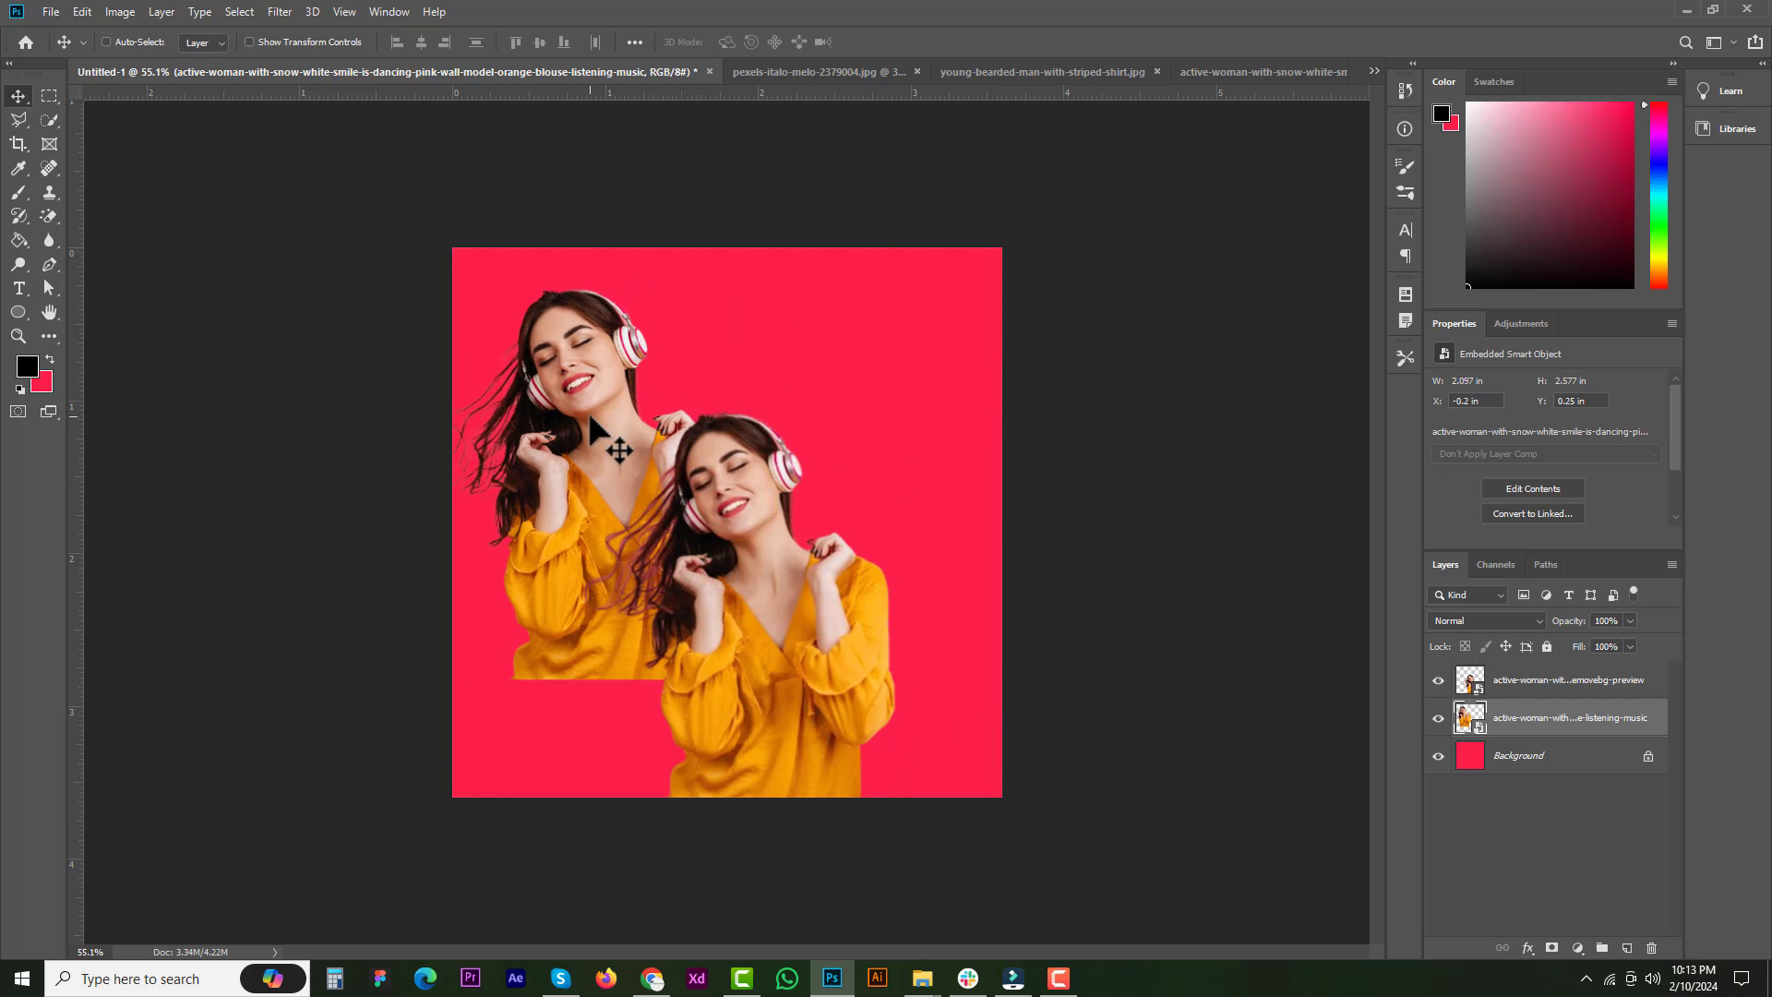
- Scale the Adobe Express cutout to about 6.71% and reposition it slightly up and left behind the other woman
key(ctrl+t)
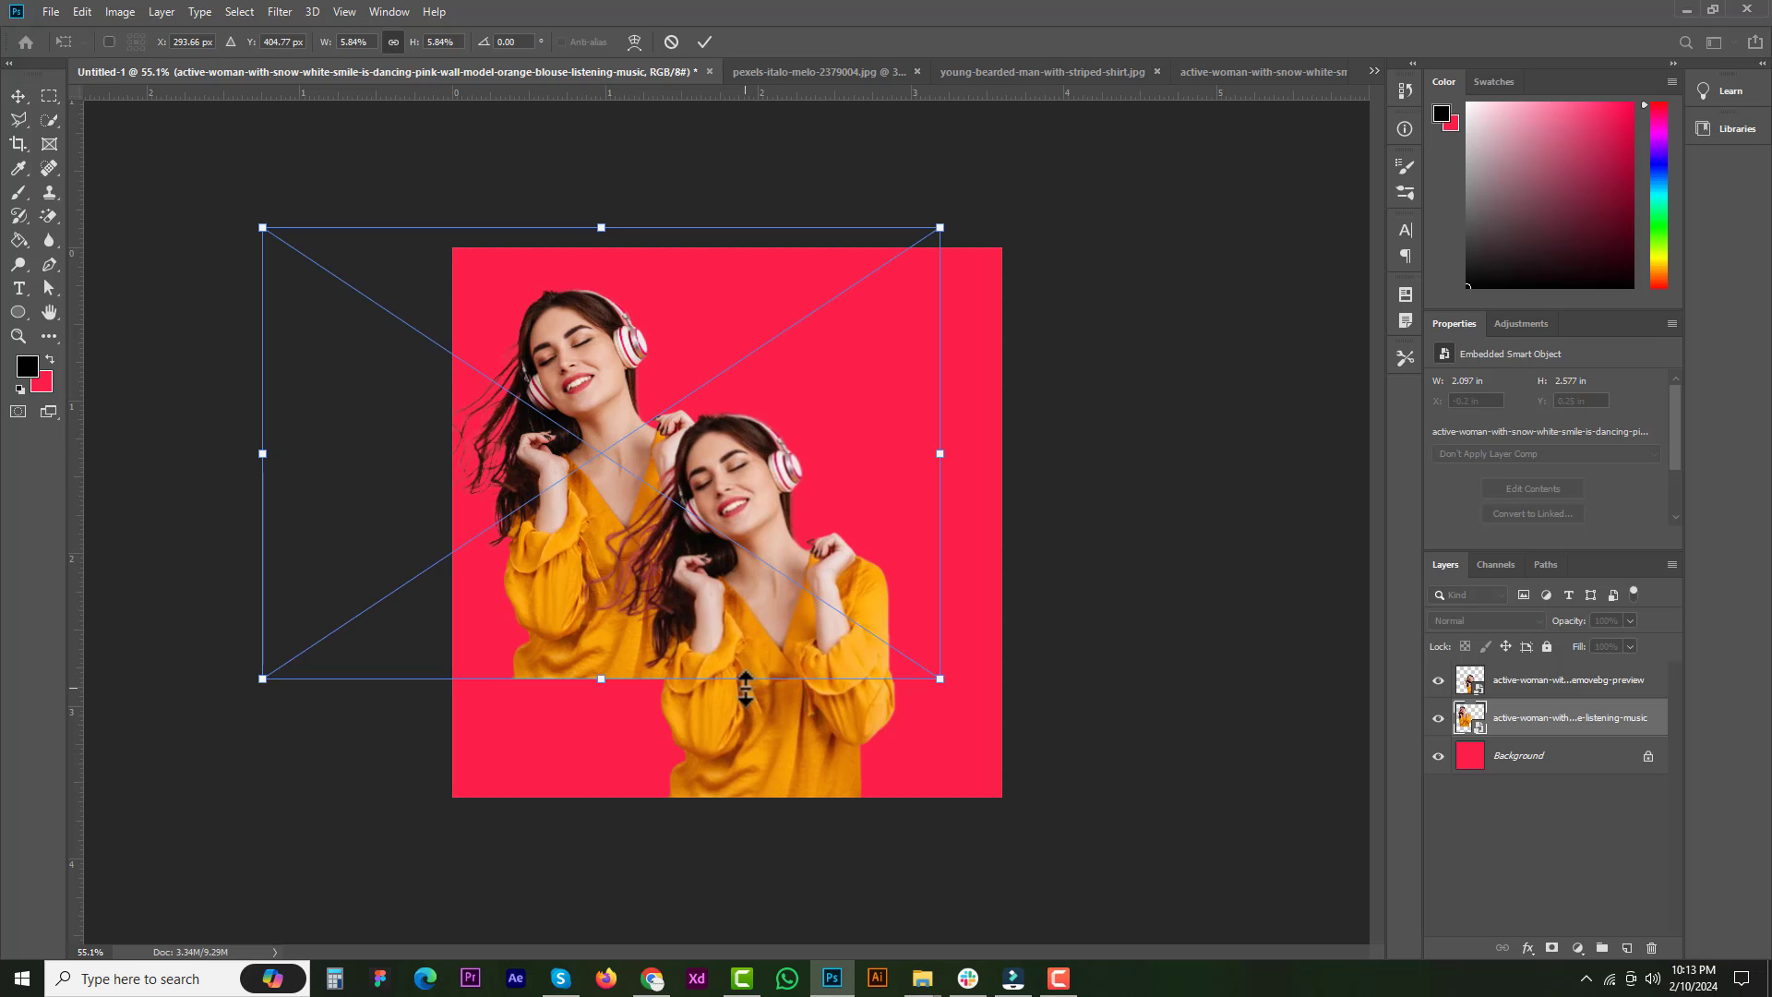
drag(933, 680, 1019, 785)
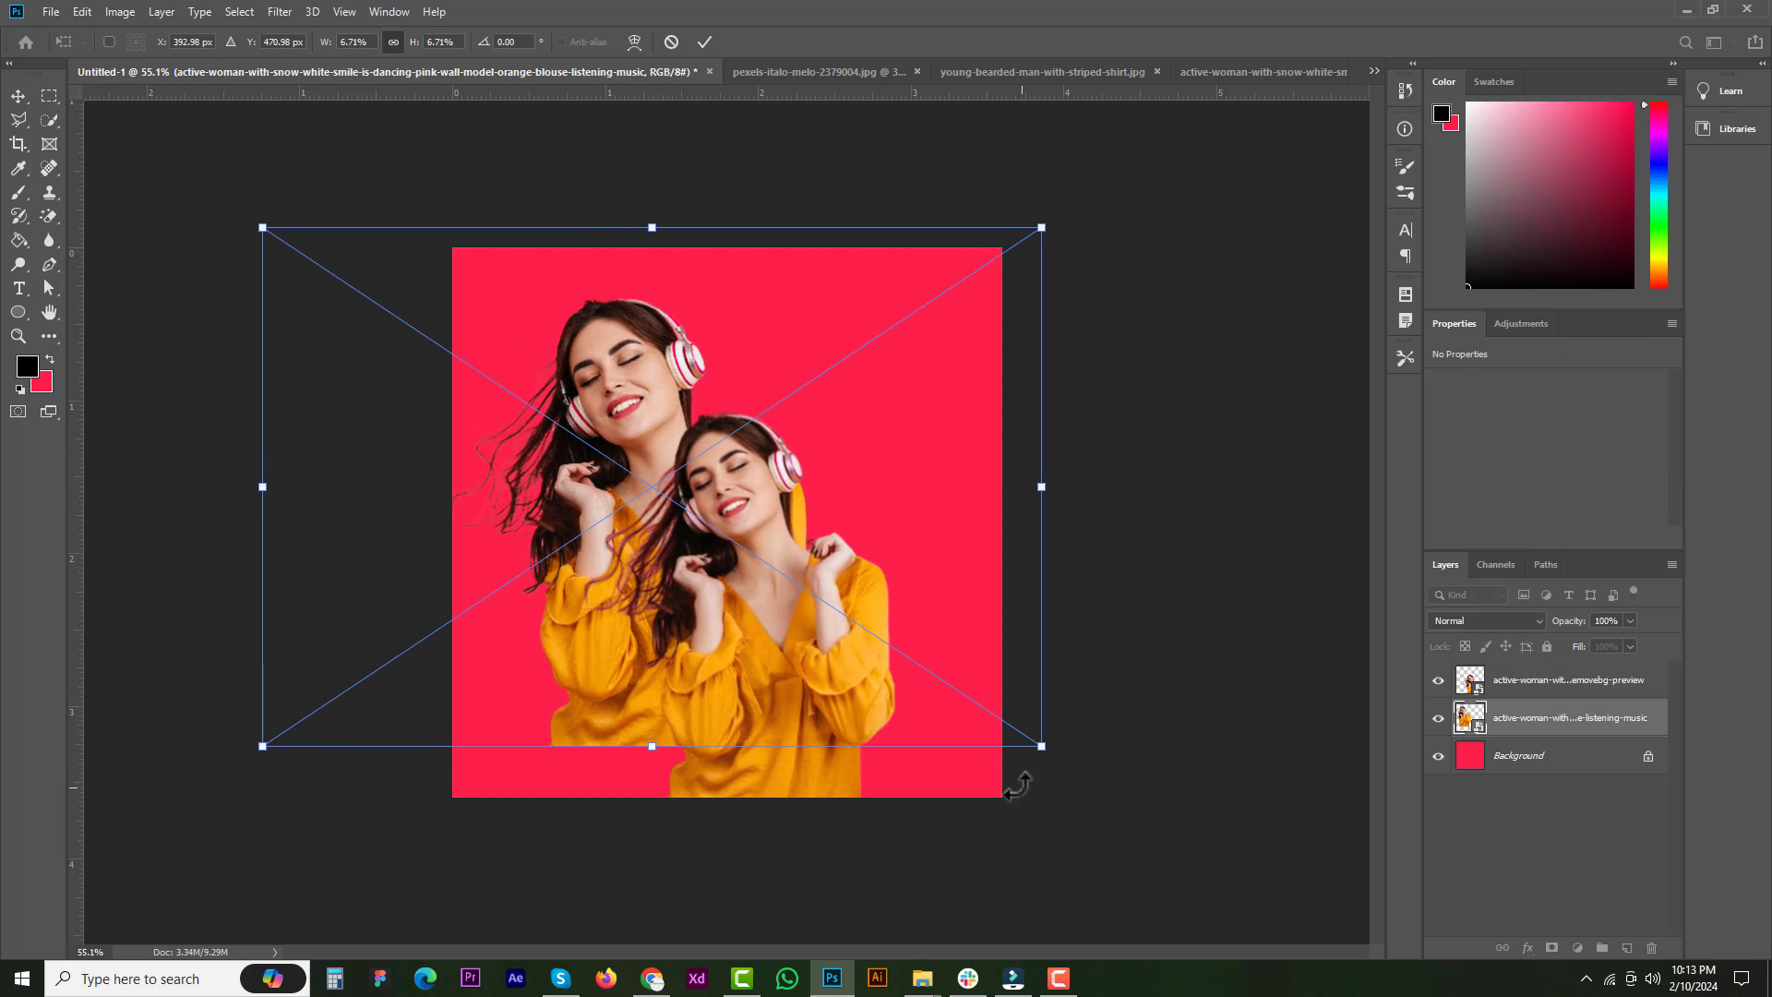
key(Return)
drag(641, 370, 591, 383)
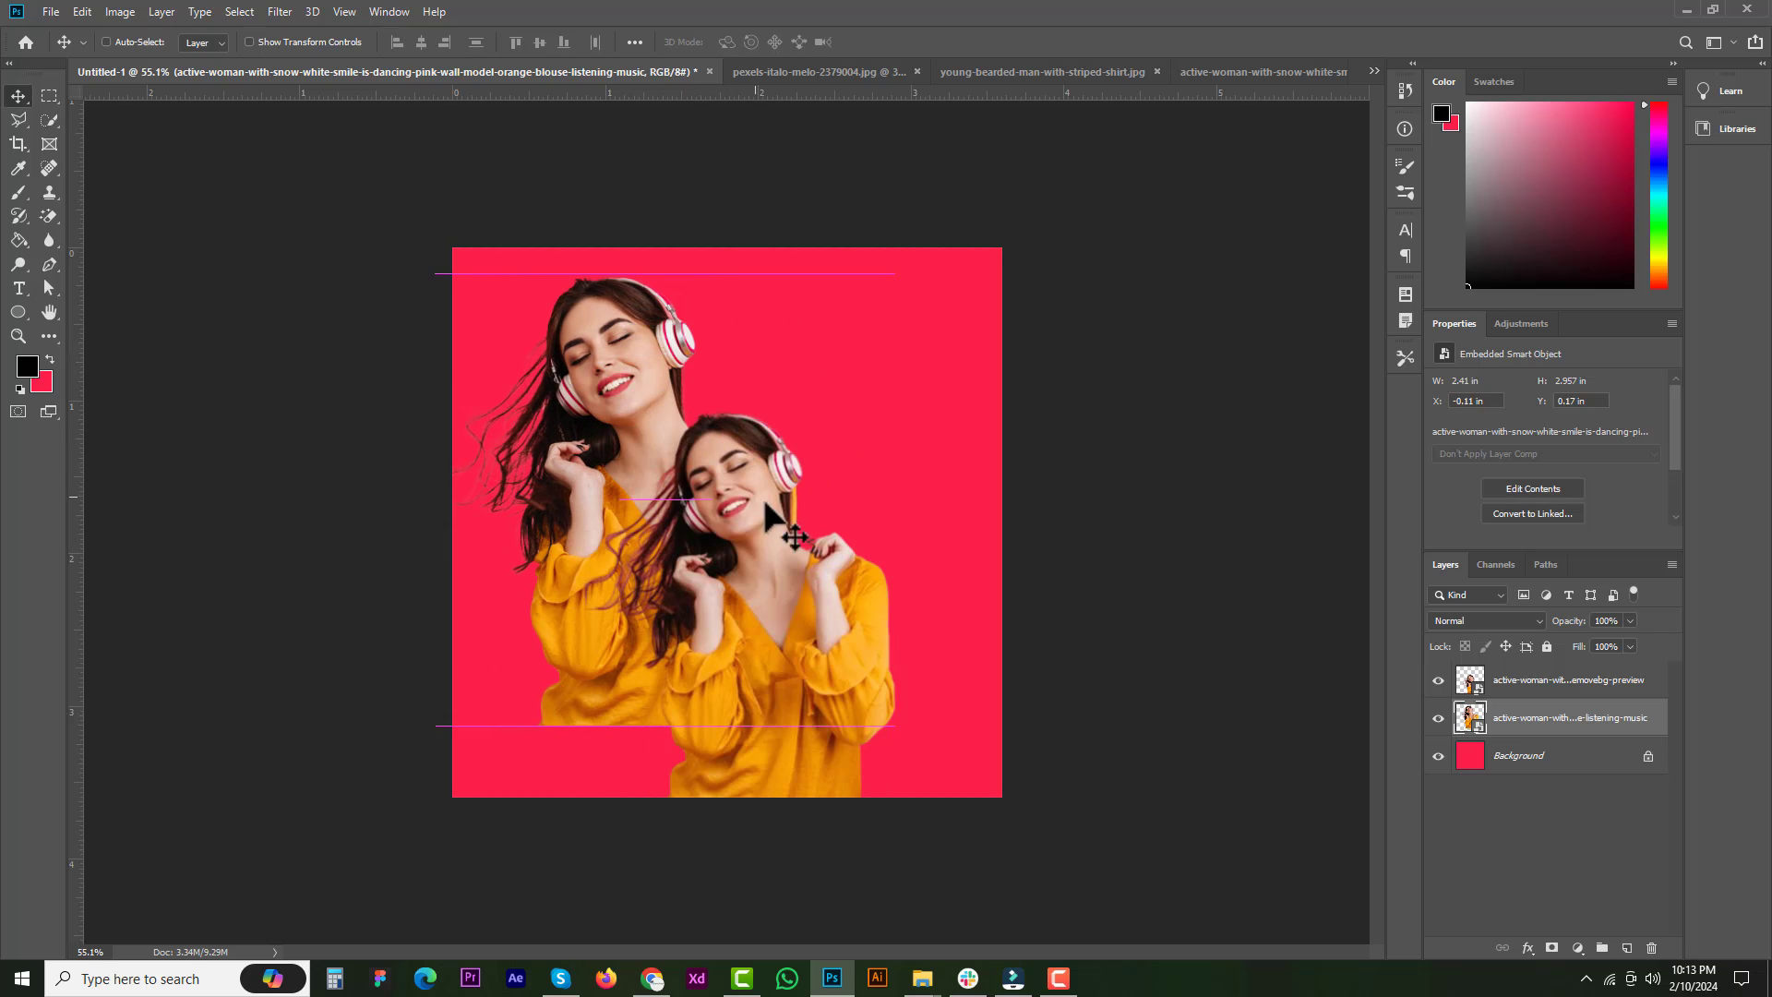
- Move the remove.bg cutout to the canvas's upper right and shift the Adobe Express cutout right and down to compare them side by side
drag(761, 533, 964, 369)
key(ctrl)
drag(645, 565, 683, 600)
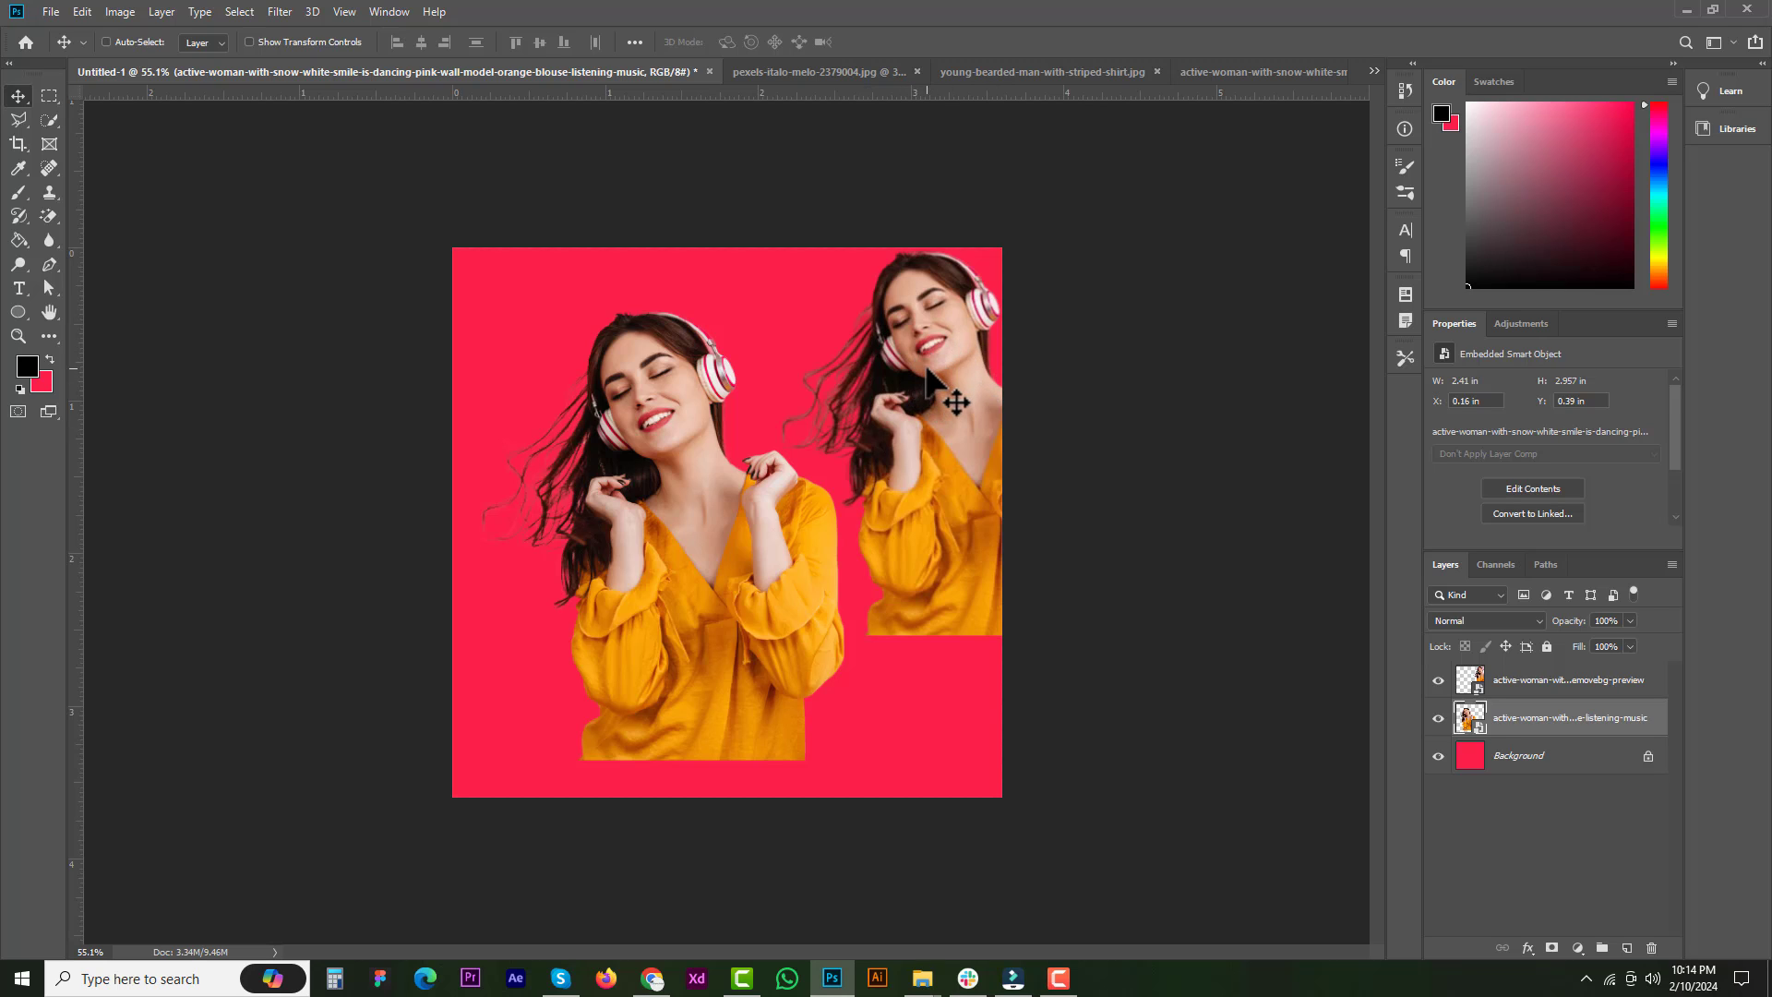
- Delete both the remove.bg and Adobe Express cutouts from Untitled-1, leaving the red Background
ctrl+click(922, 369)
key(Delete)
key(Delete)
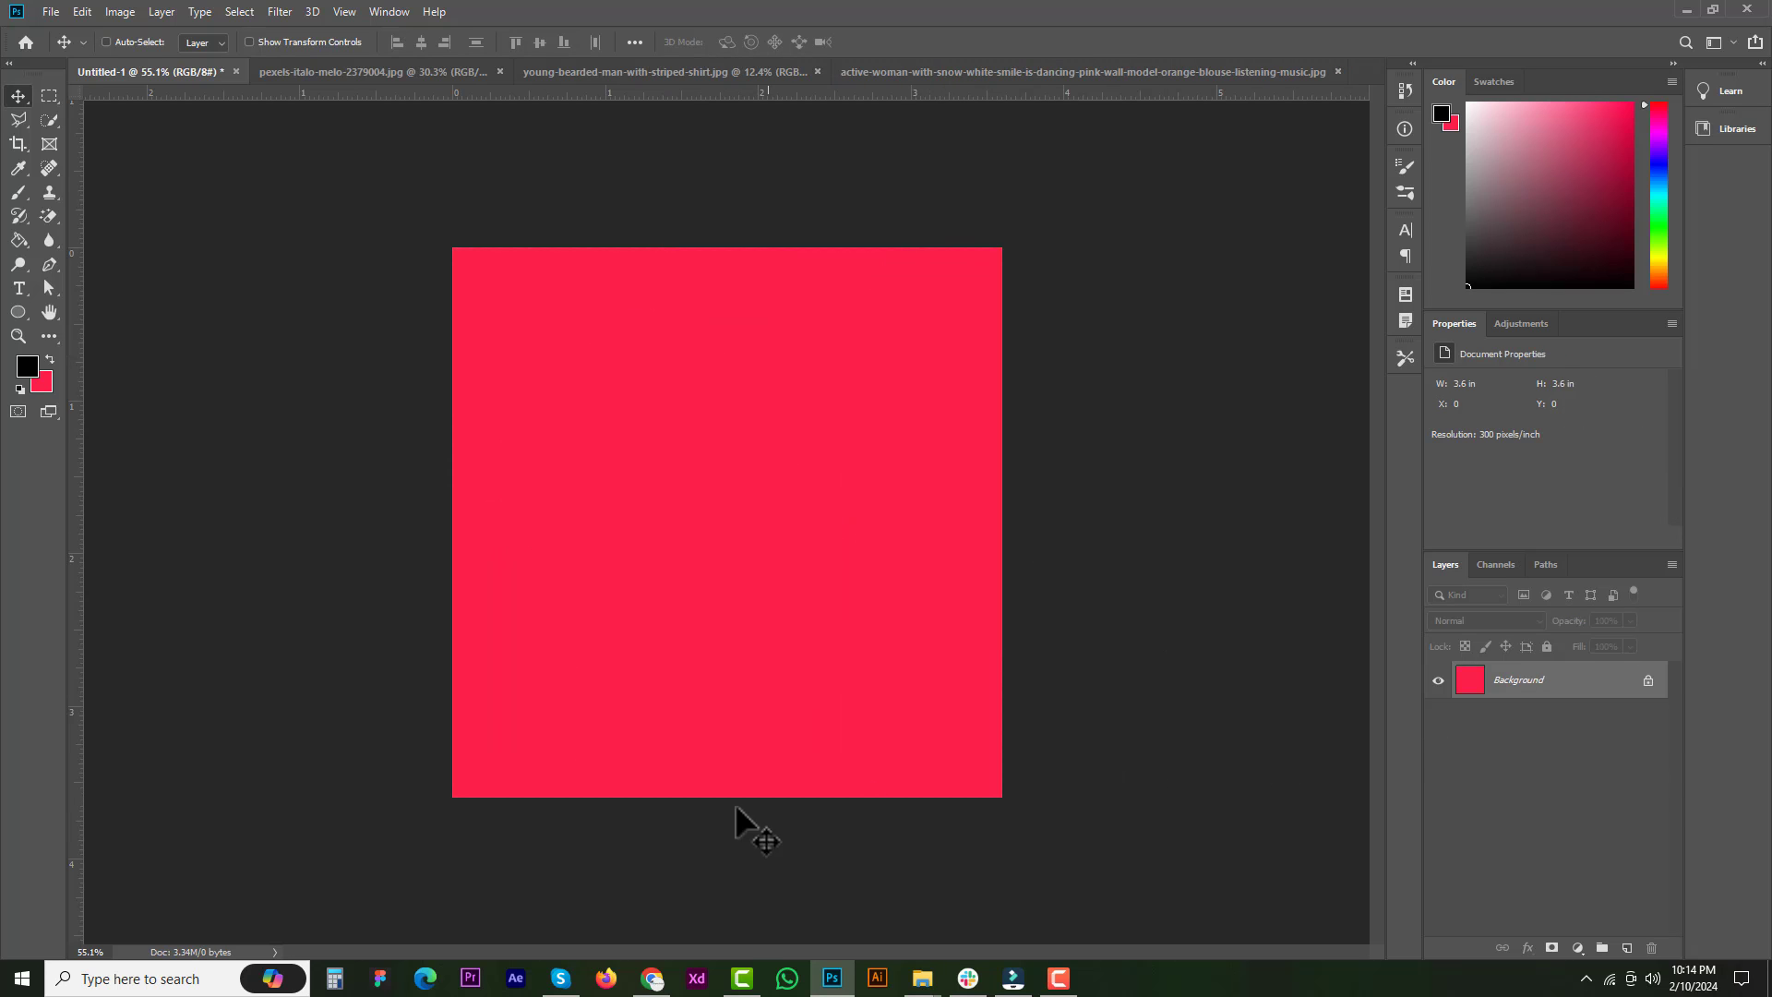
- Switch to Chrome, dismiss Adobe Express's download message and look through the background remover search results
click(653, 978)
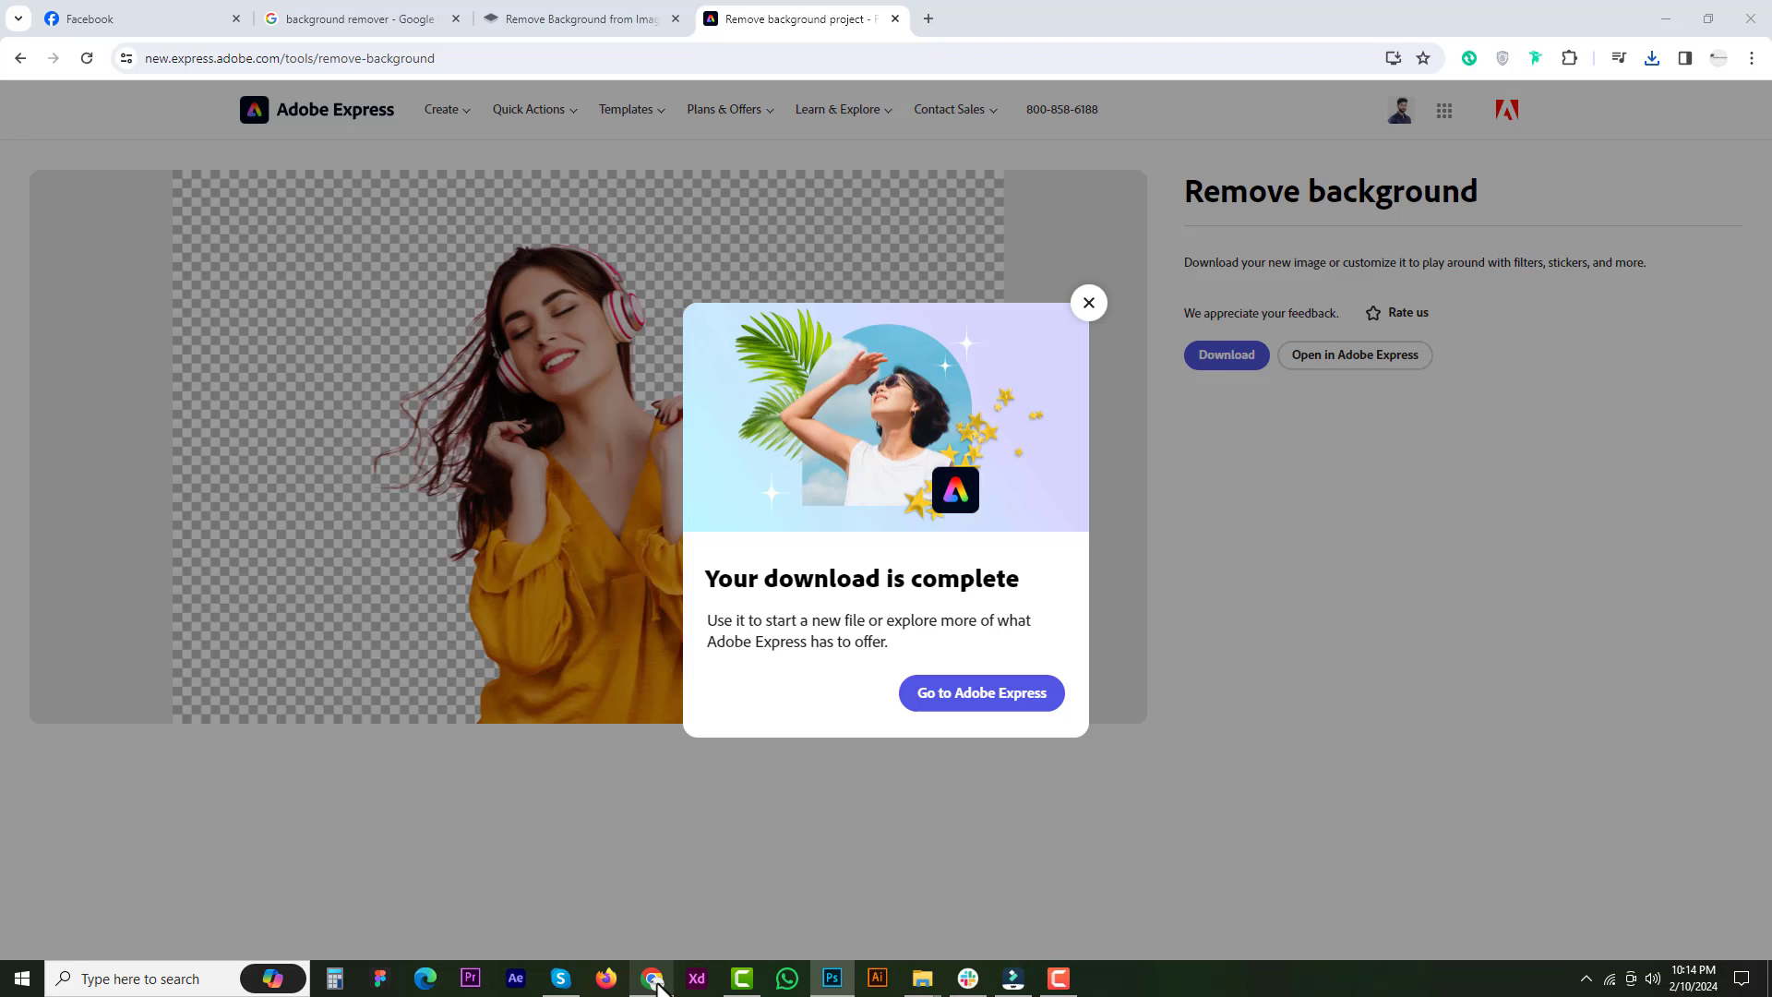
click(1088, 303)
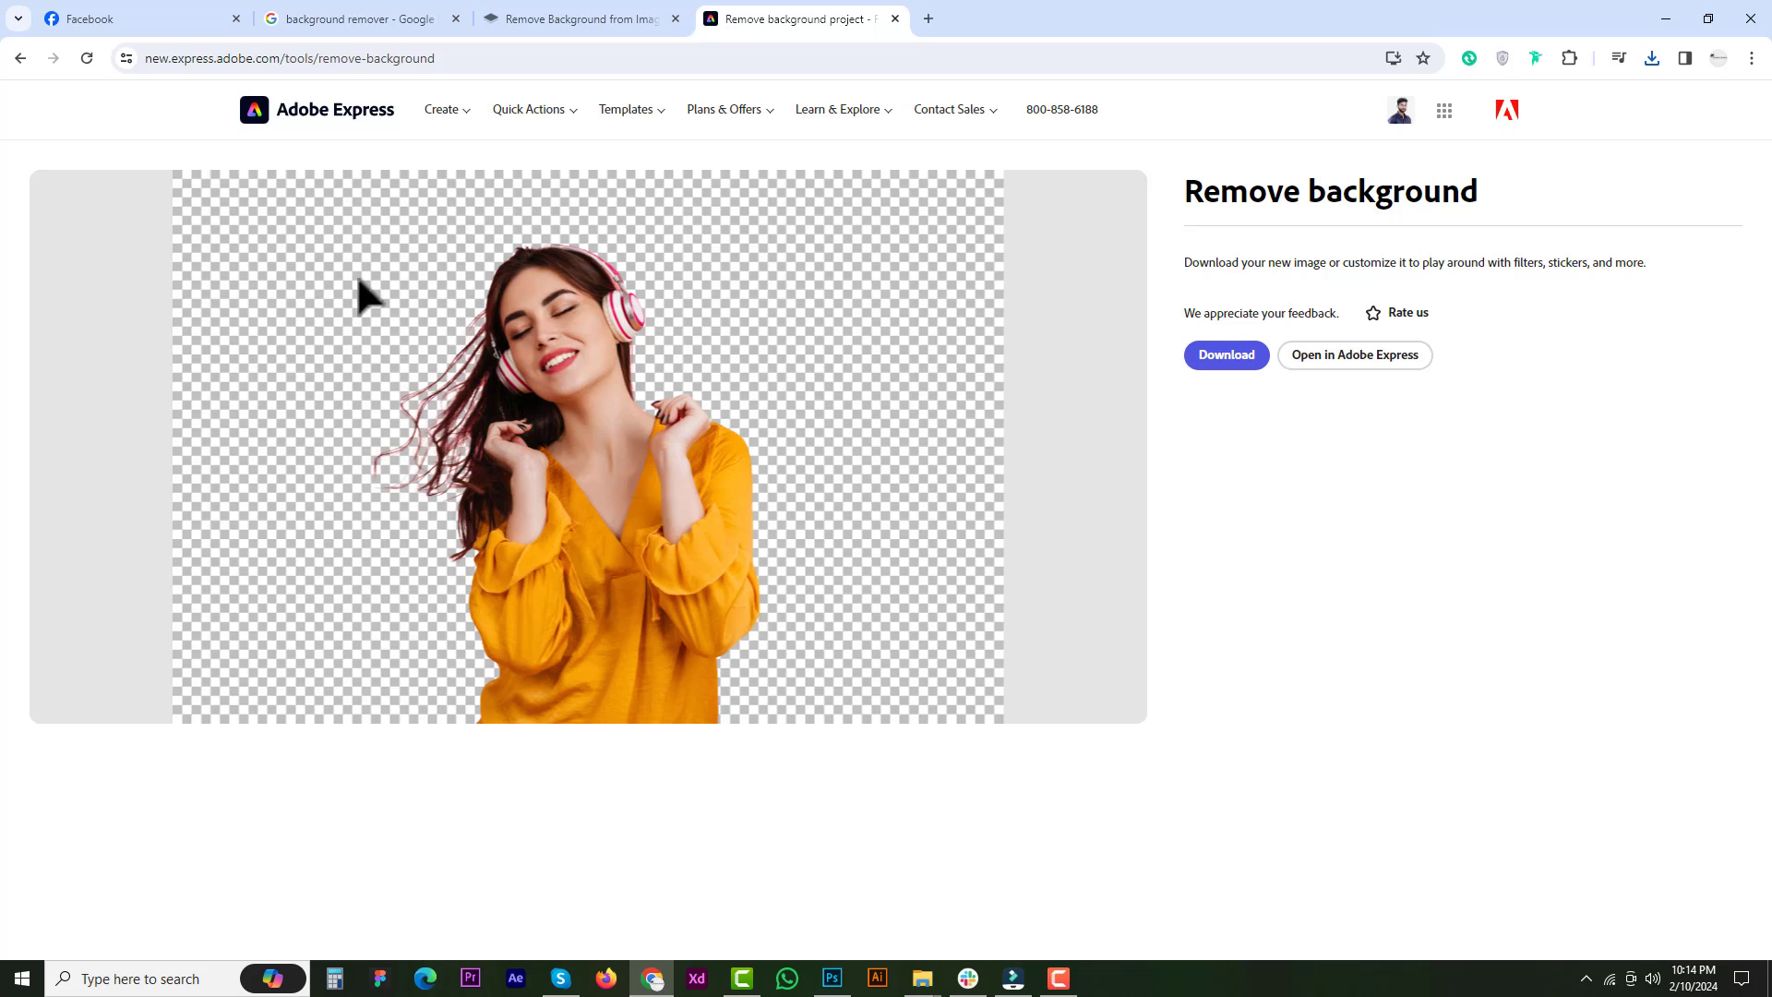
click(324, 18)
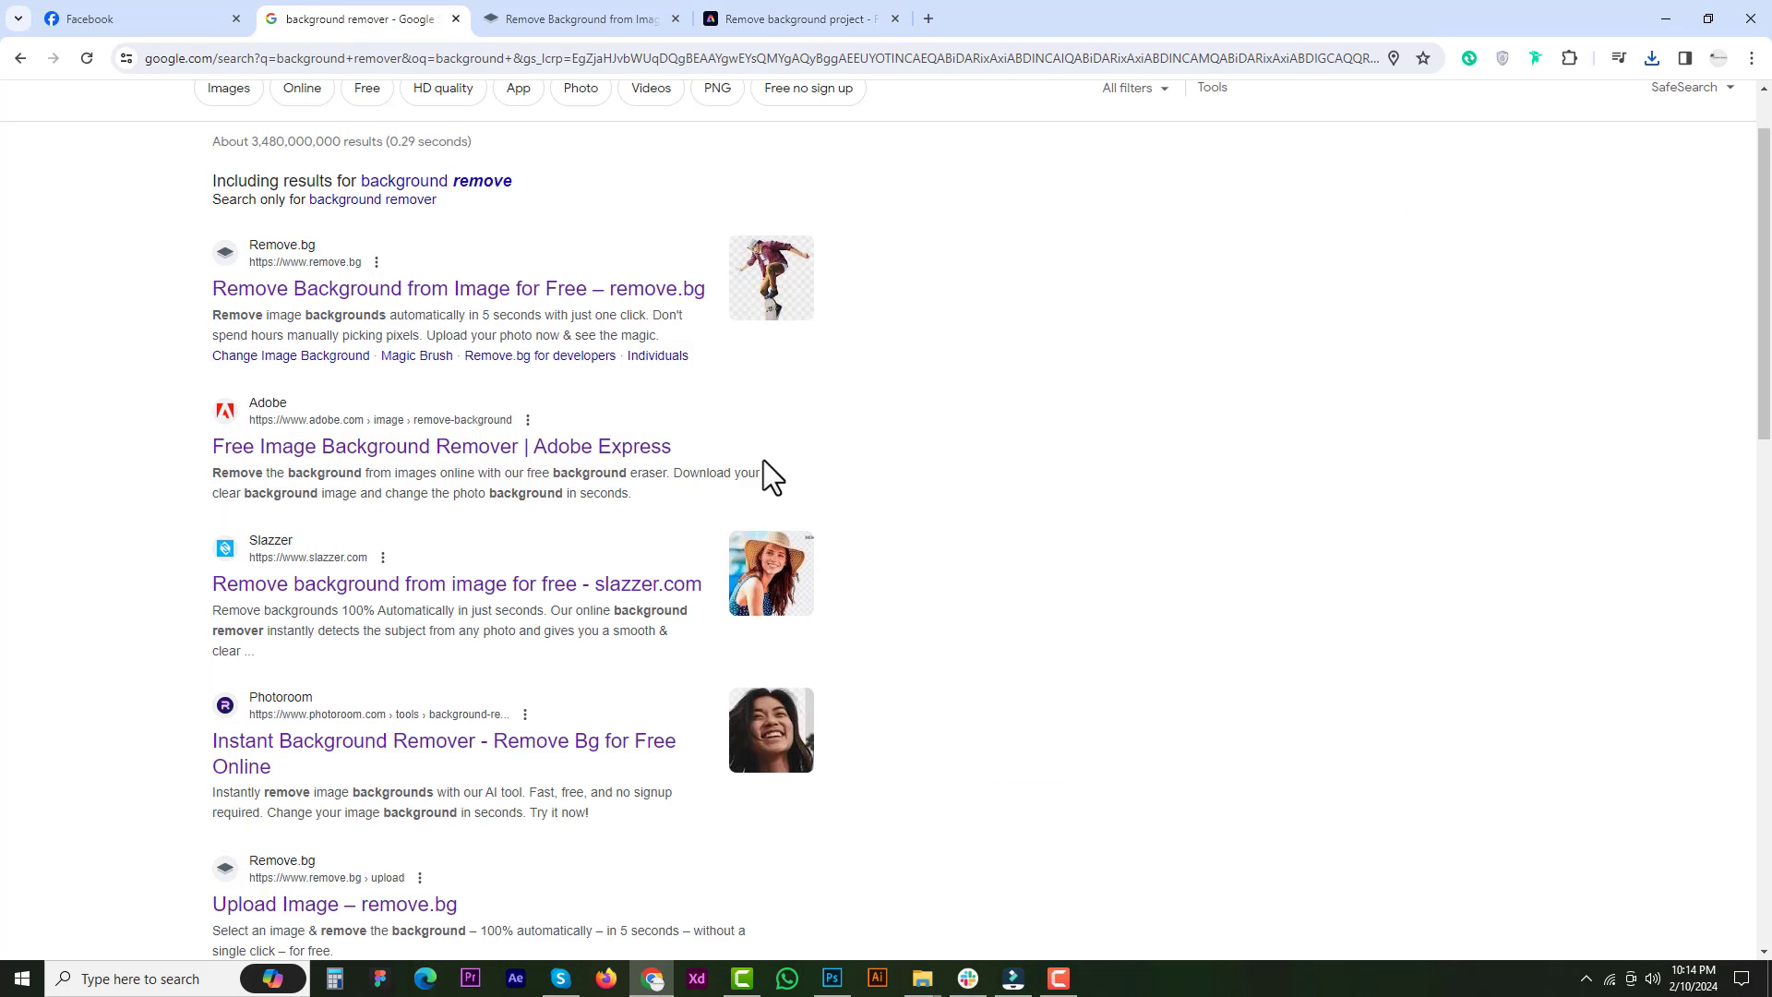
scroll(371, 480, down, 1)
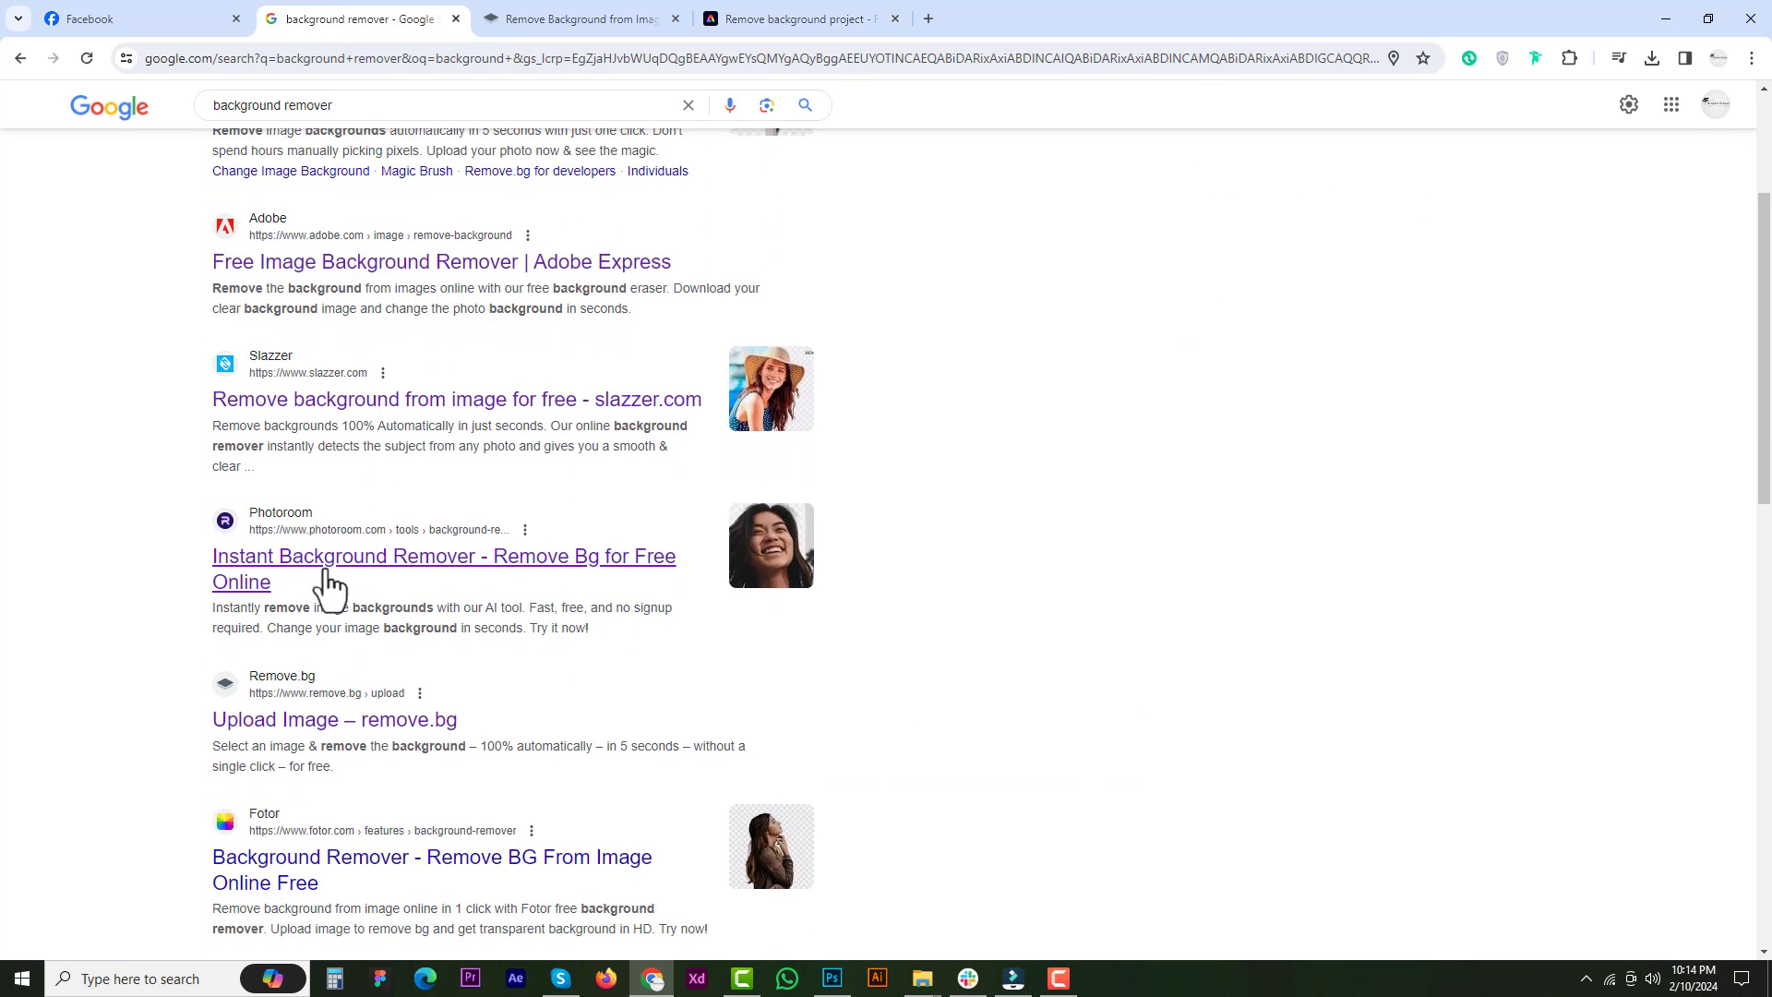
- Open Photoroom's free editor in a new browser tab and upload the active-woman photo from the des folder
click(831, 16)
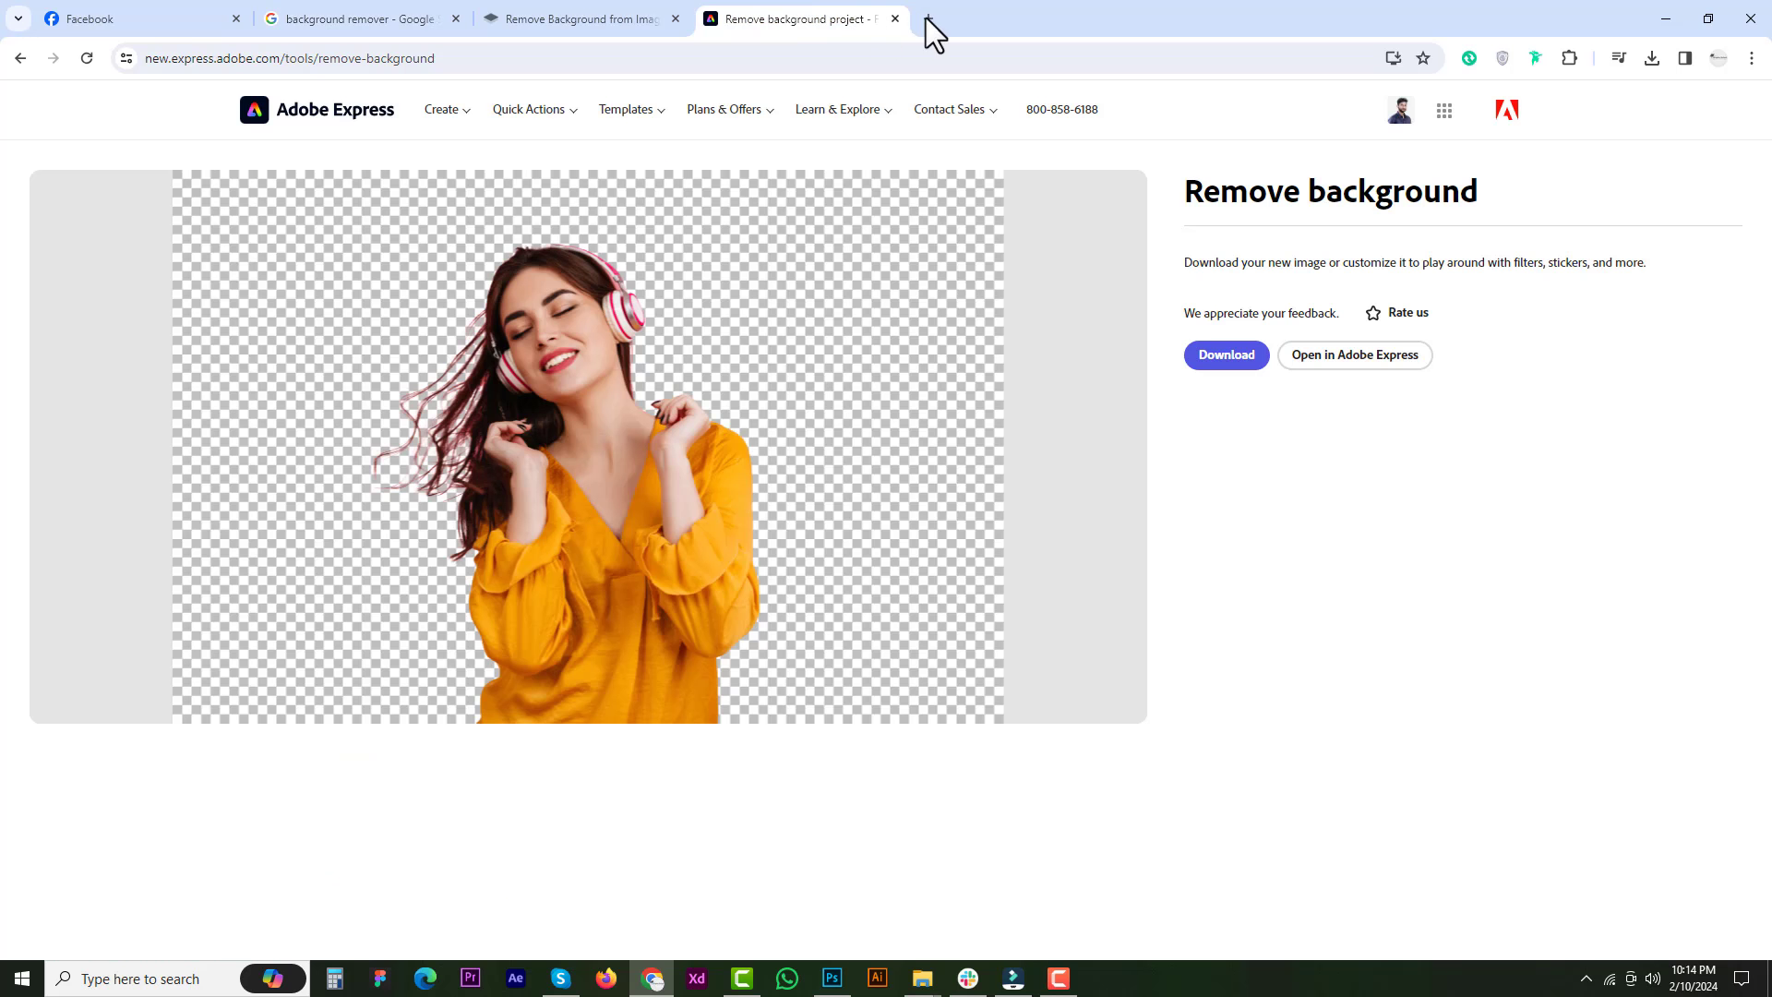
click(928, 18)
click(1227, 92)
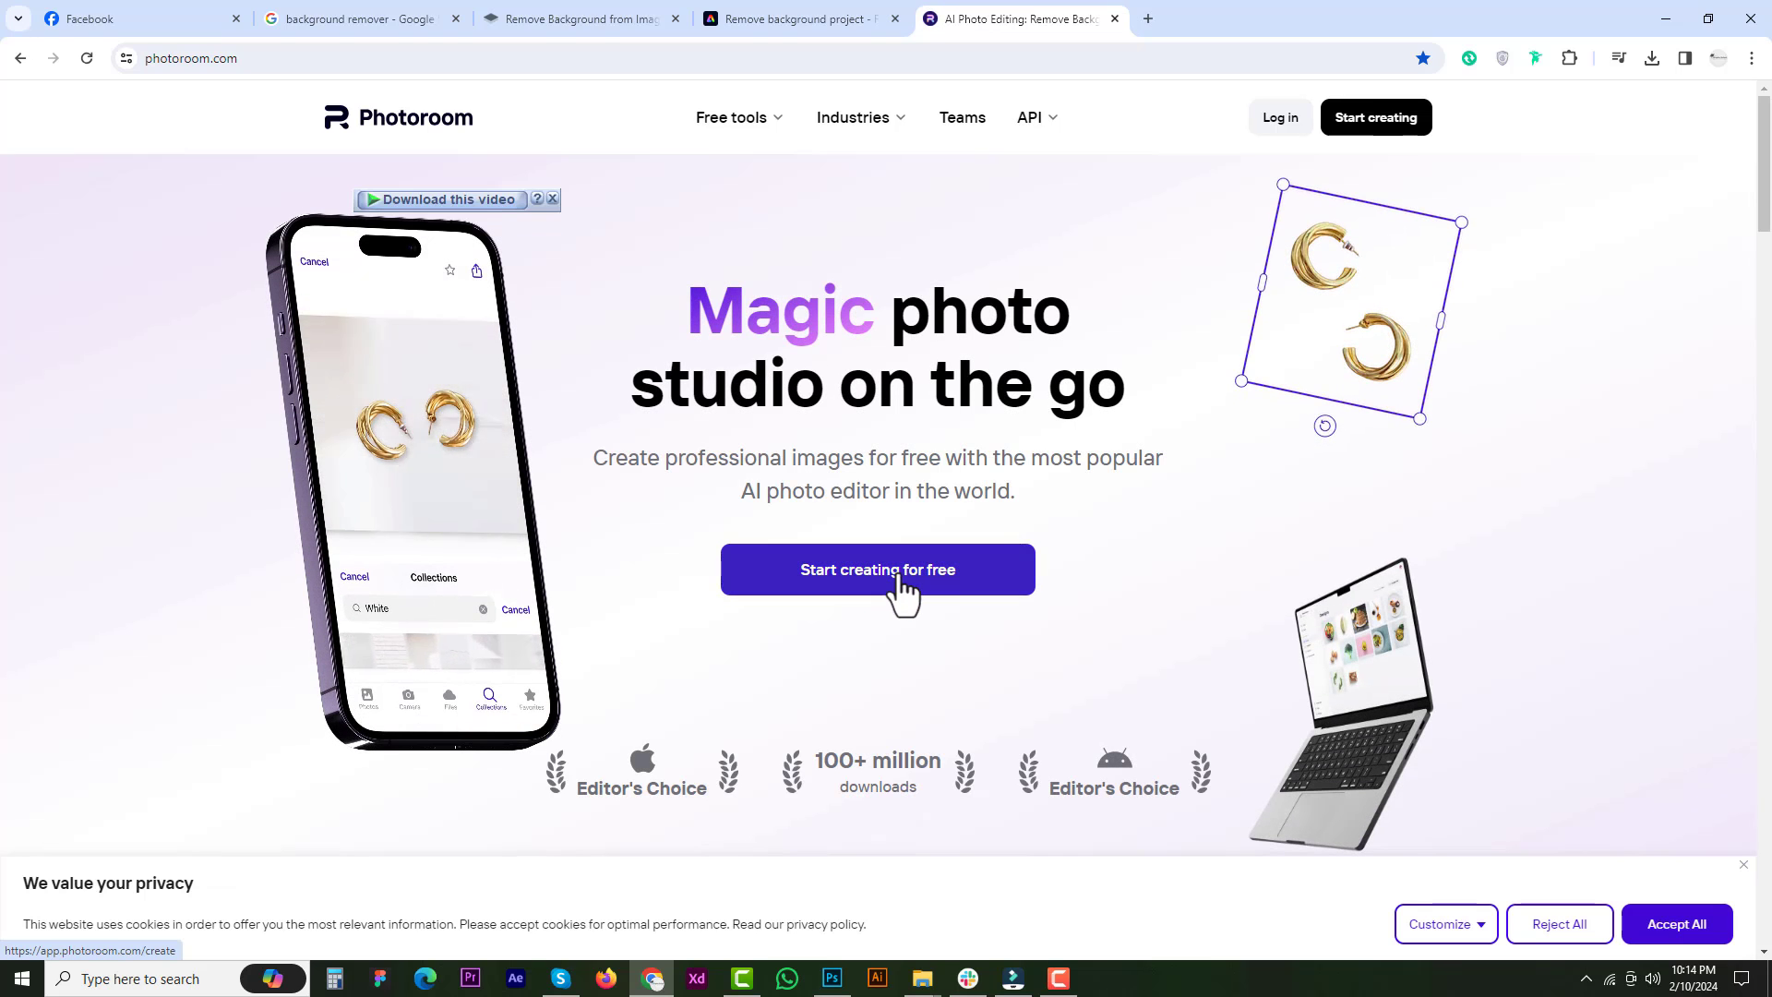
click(900, 591)
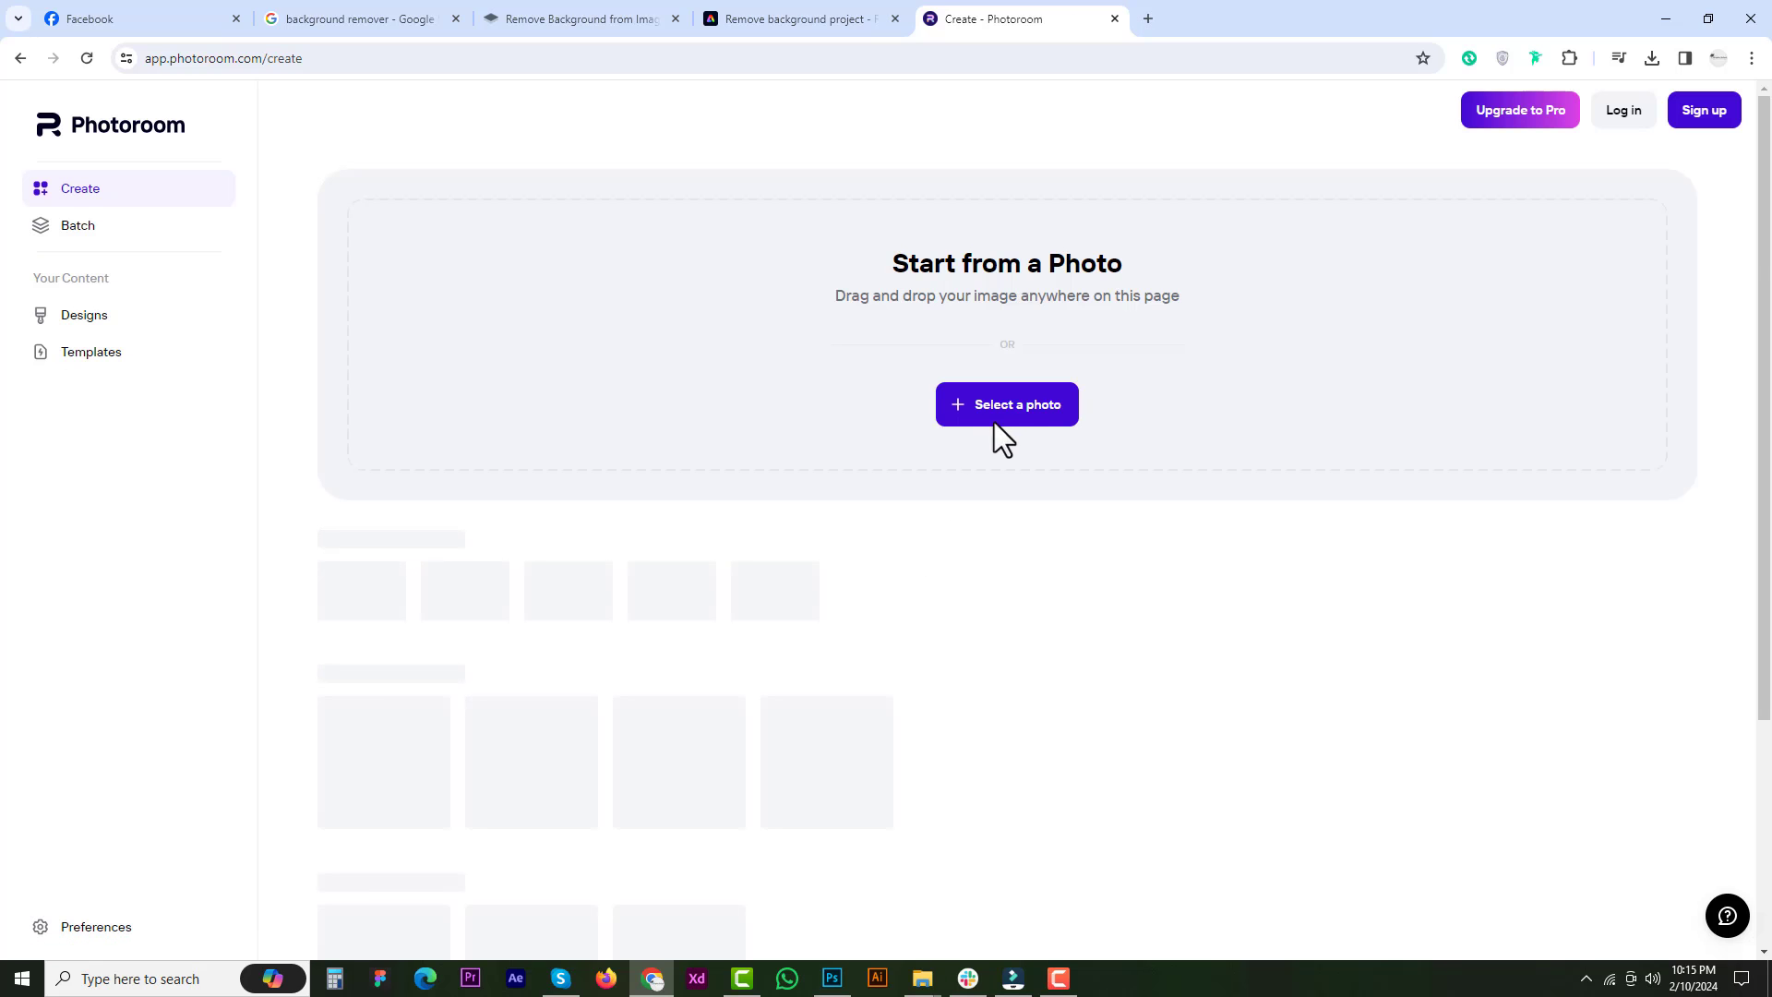
click(1016, 412)
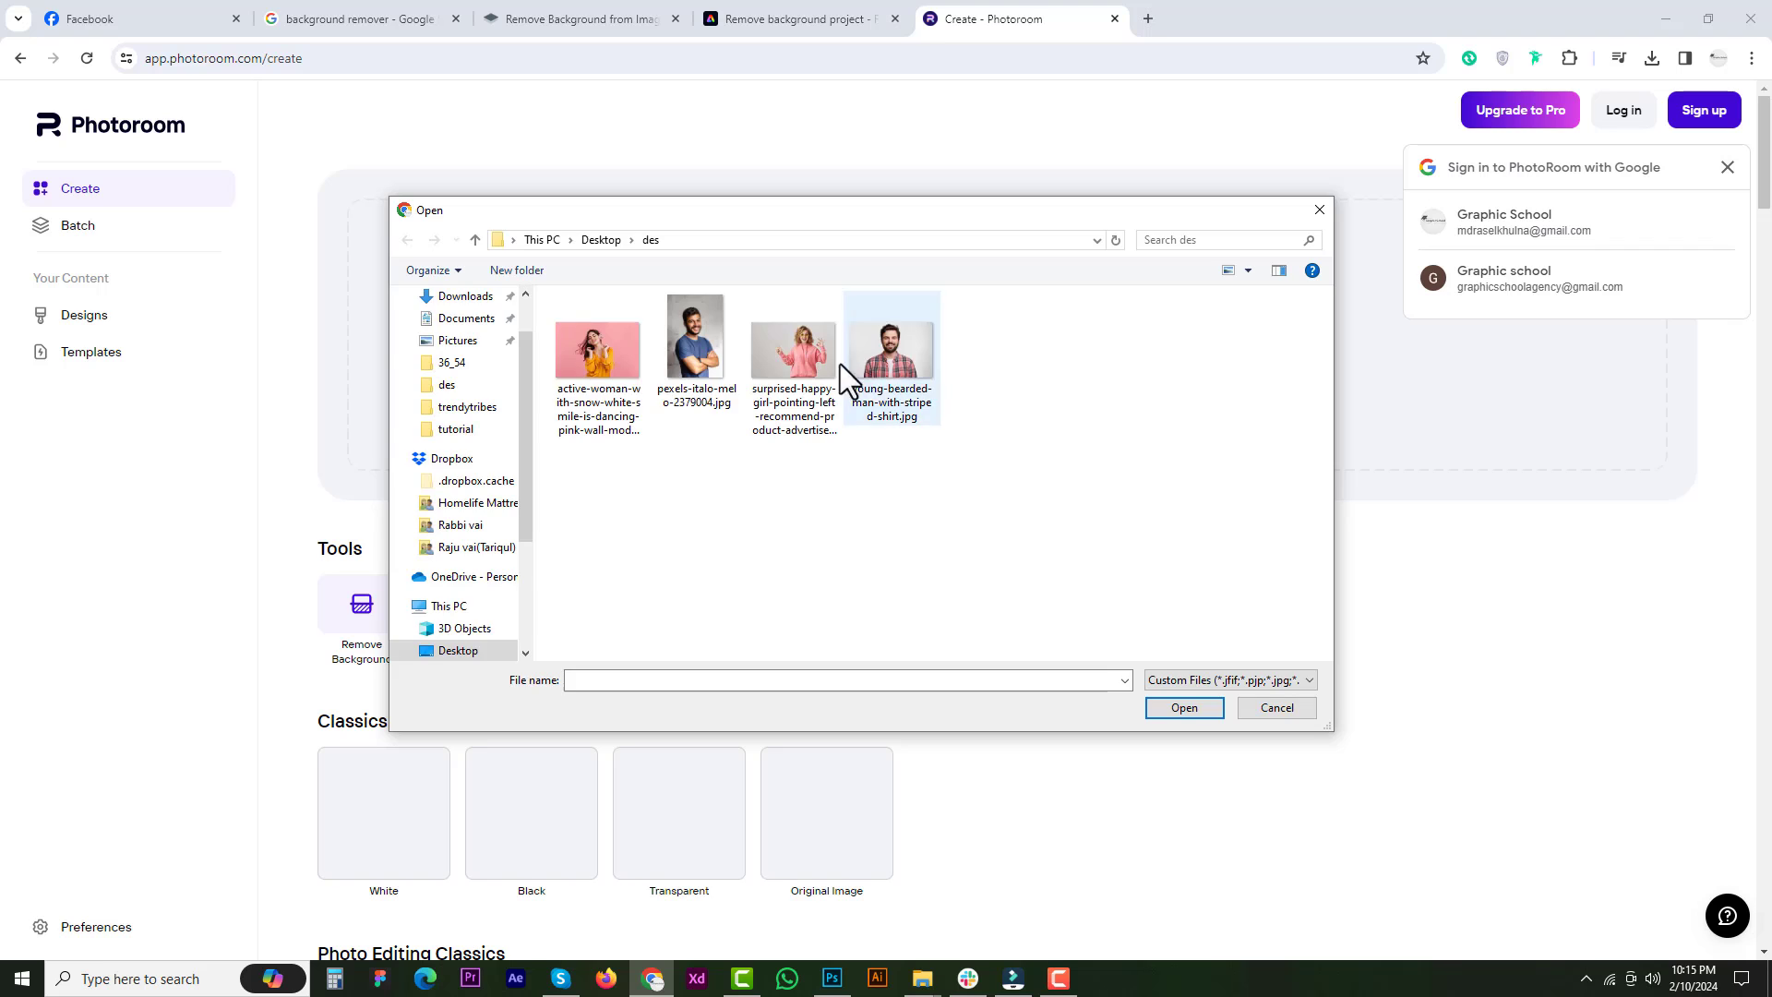
double_click(618, 352)
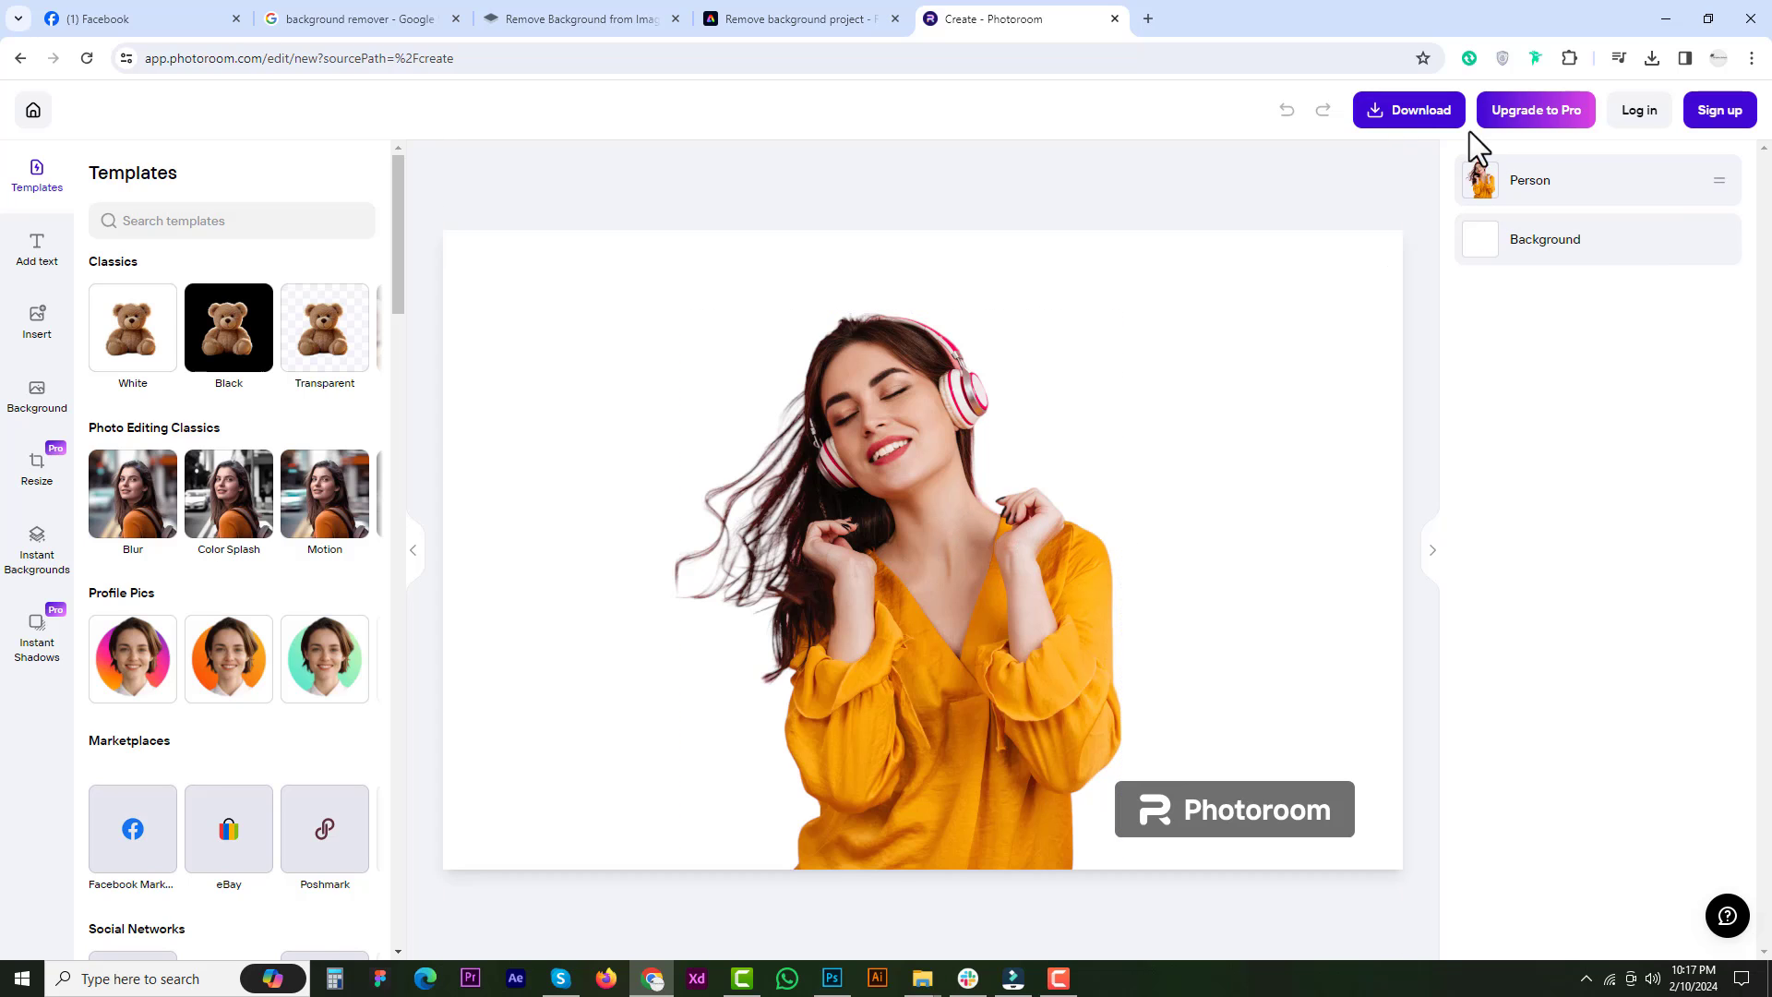
- Download the Photoroom result as a free JPG preview with logo, signing up with the Google account
click(1430, 118)
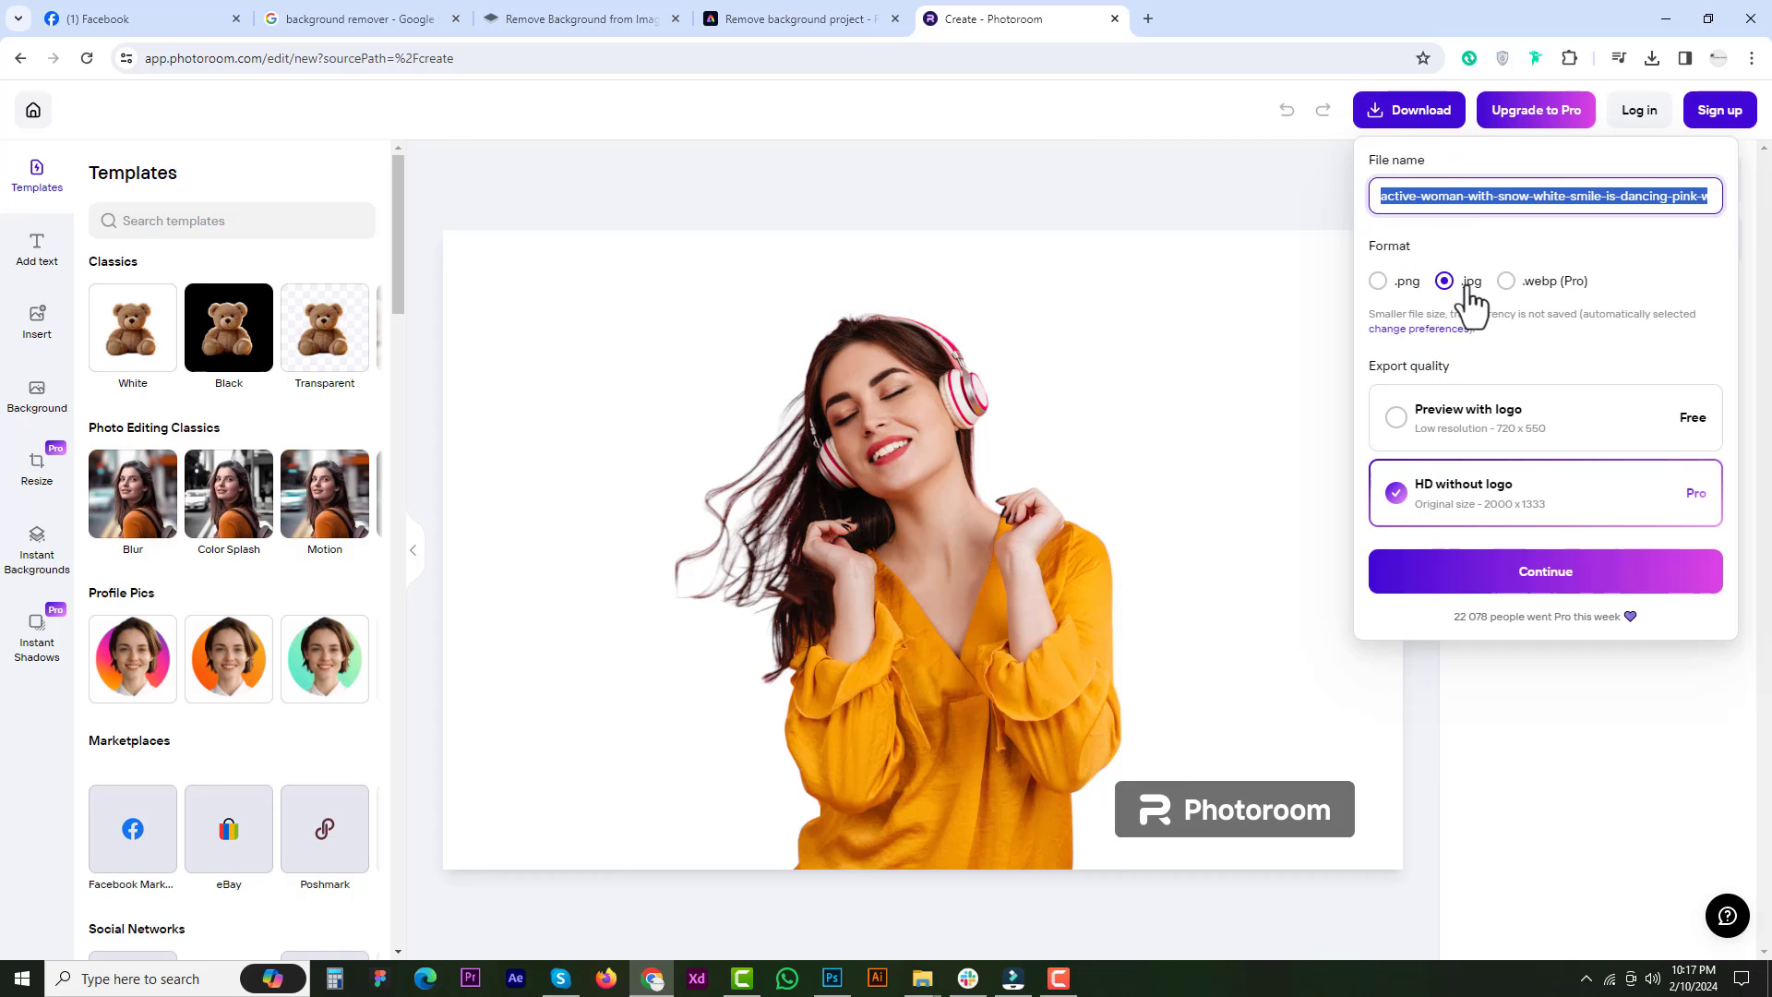
click(1453, 430)
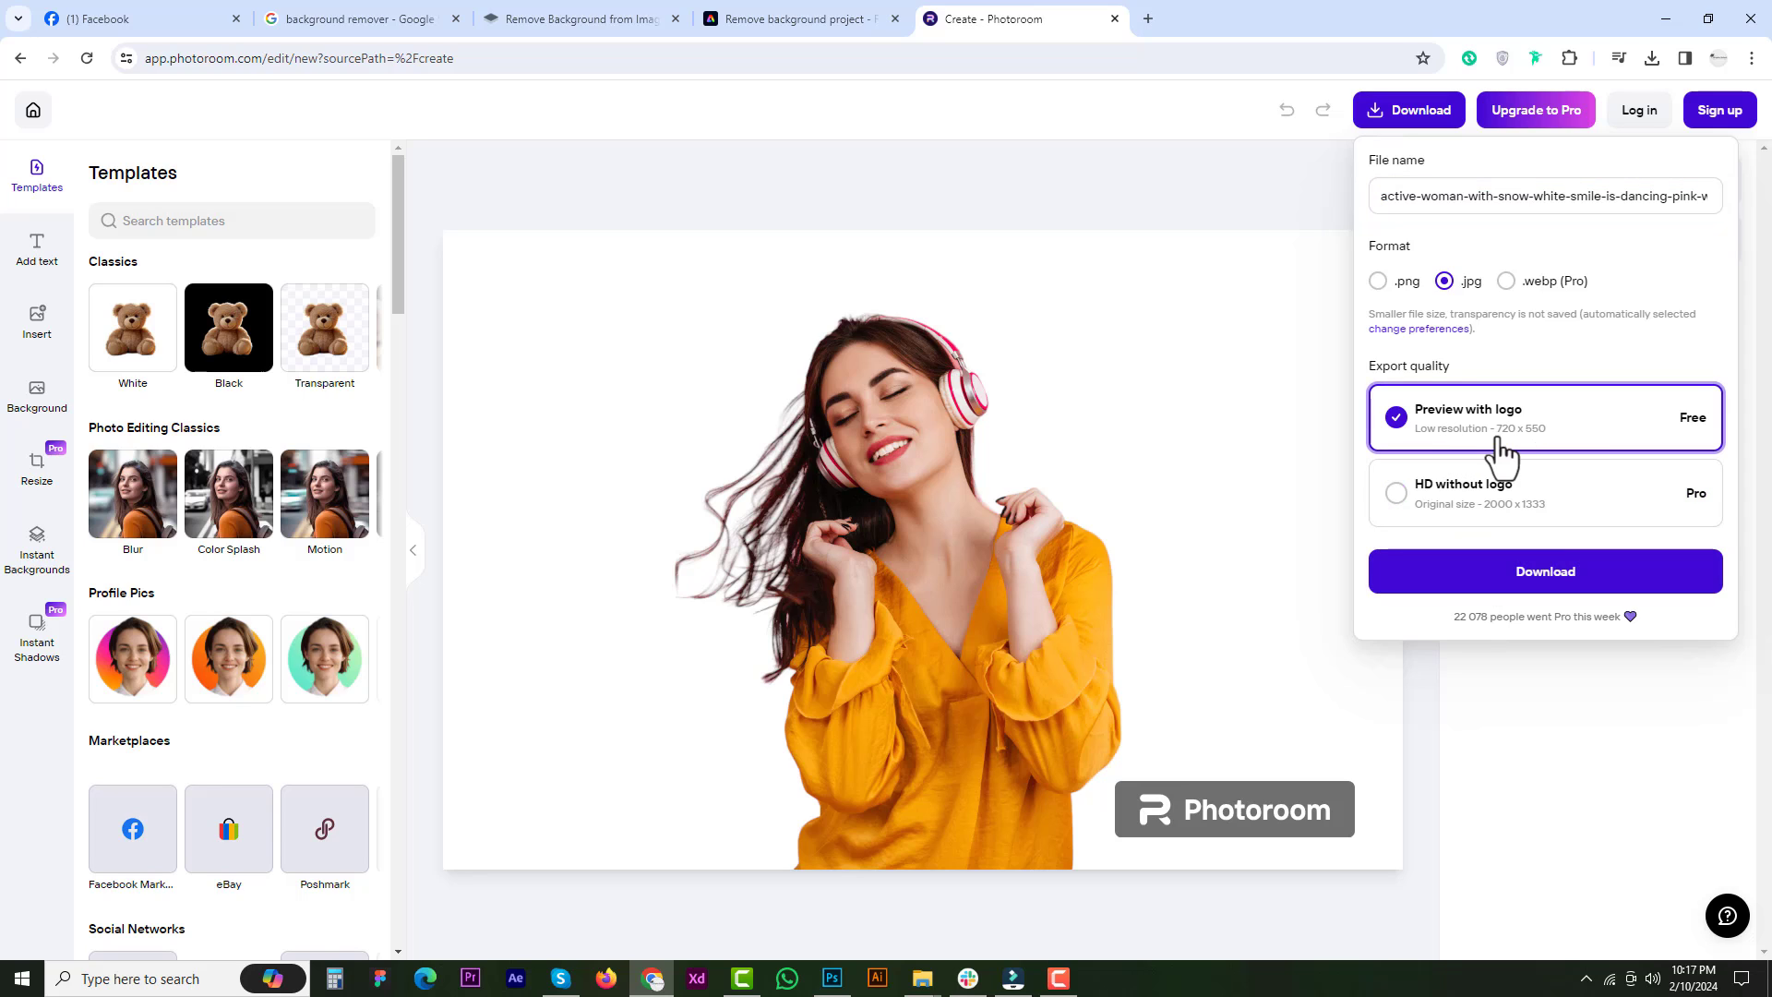
click(1534, 573)
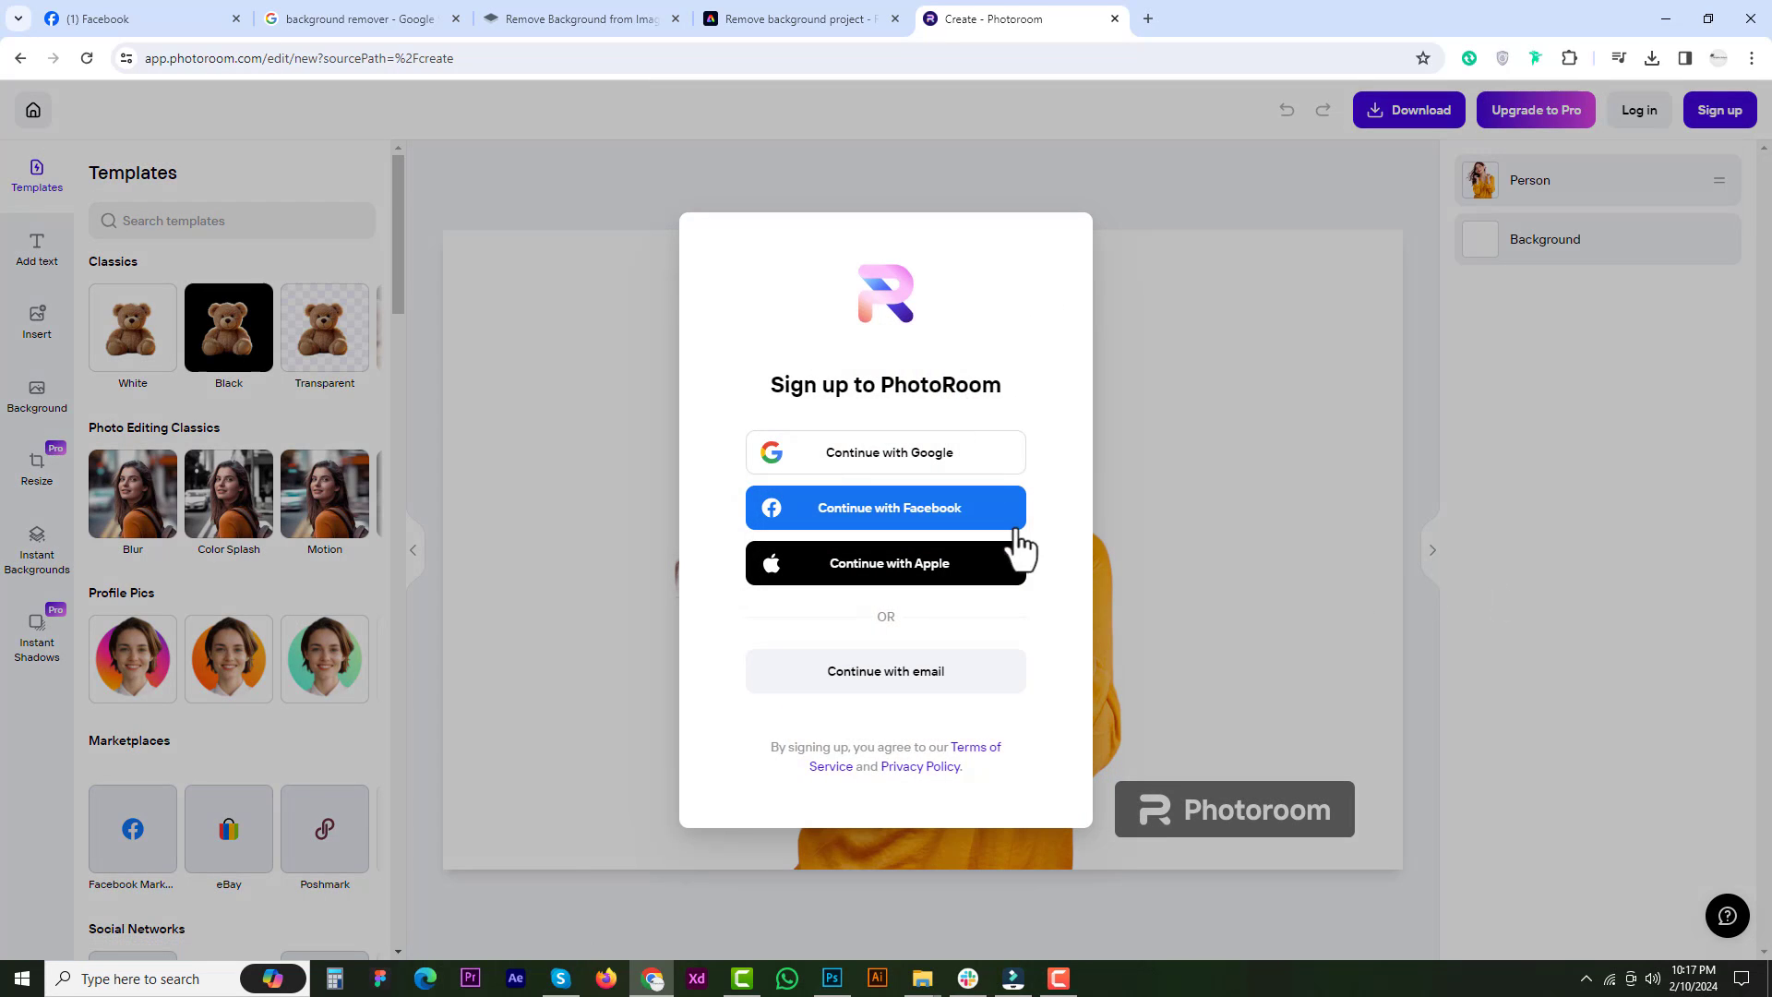
click(901, 459)
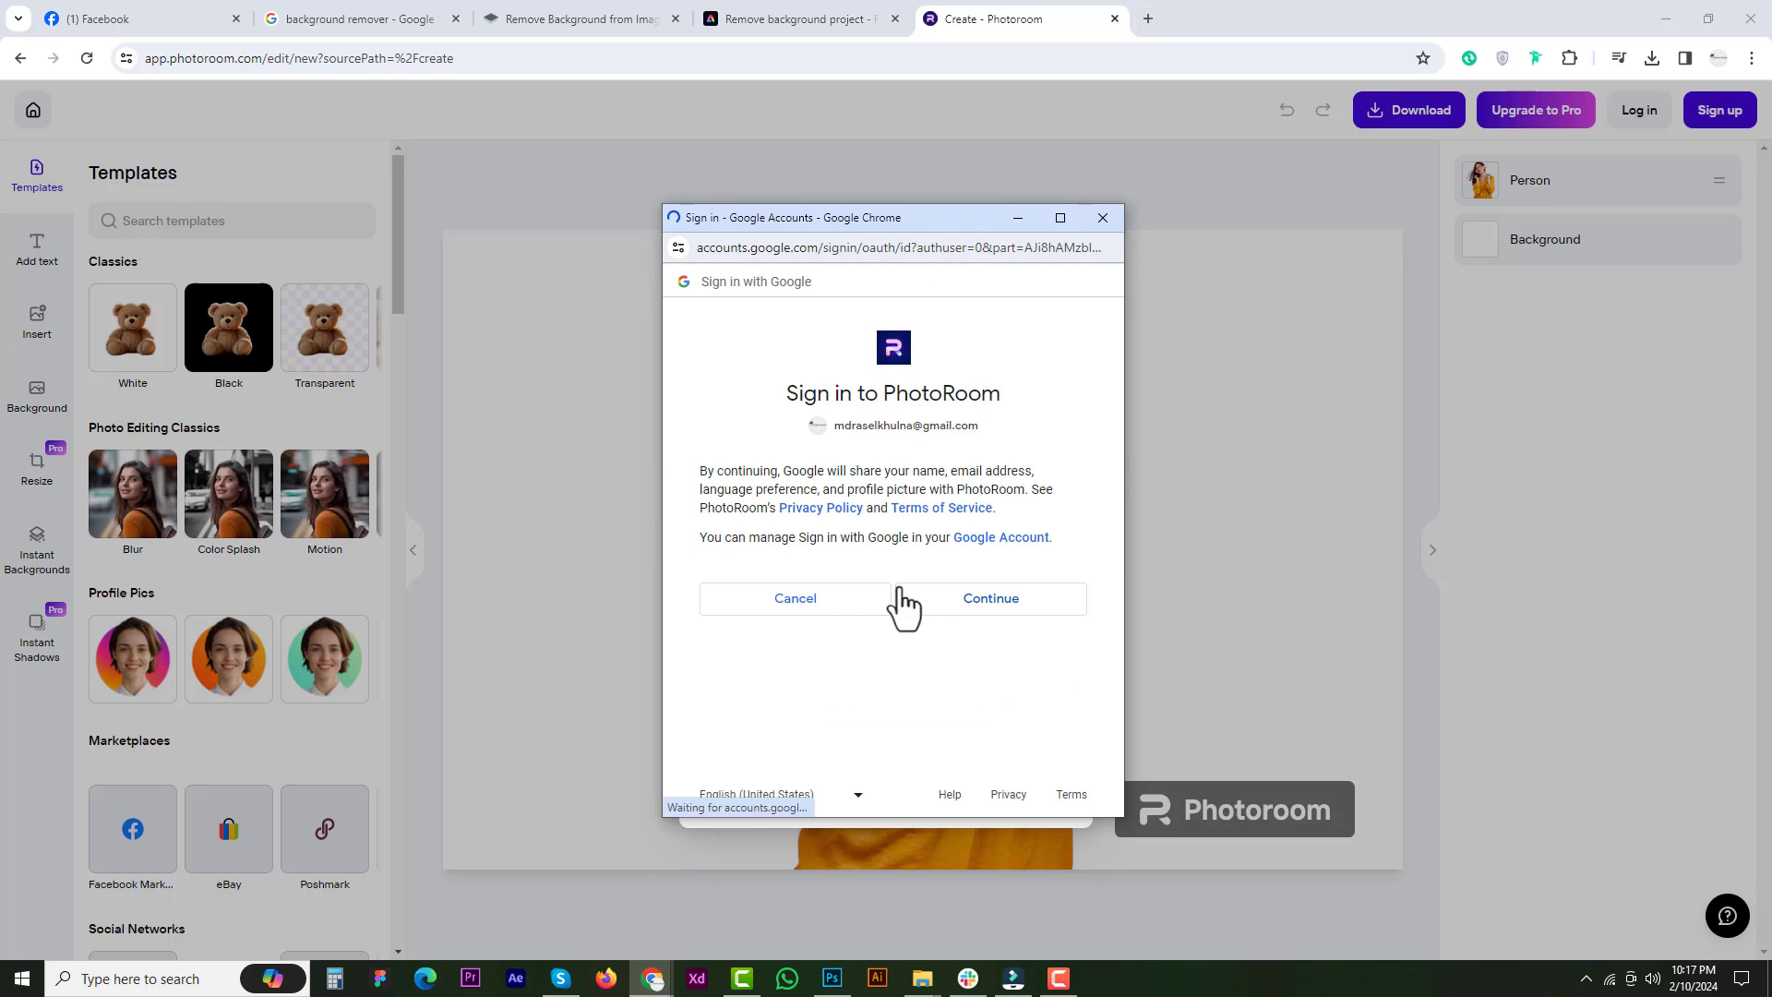
click(899, 595)
- Apply Photoroom's Transparent template to the design and move the woman slightly left, away from the logo
click(314, 360)
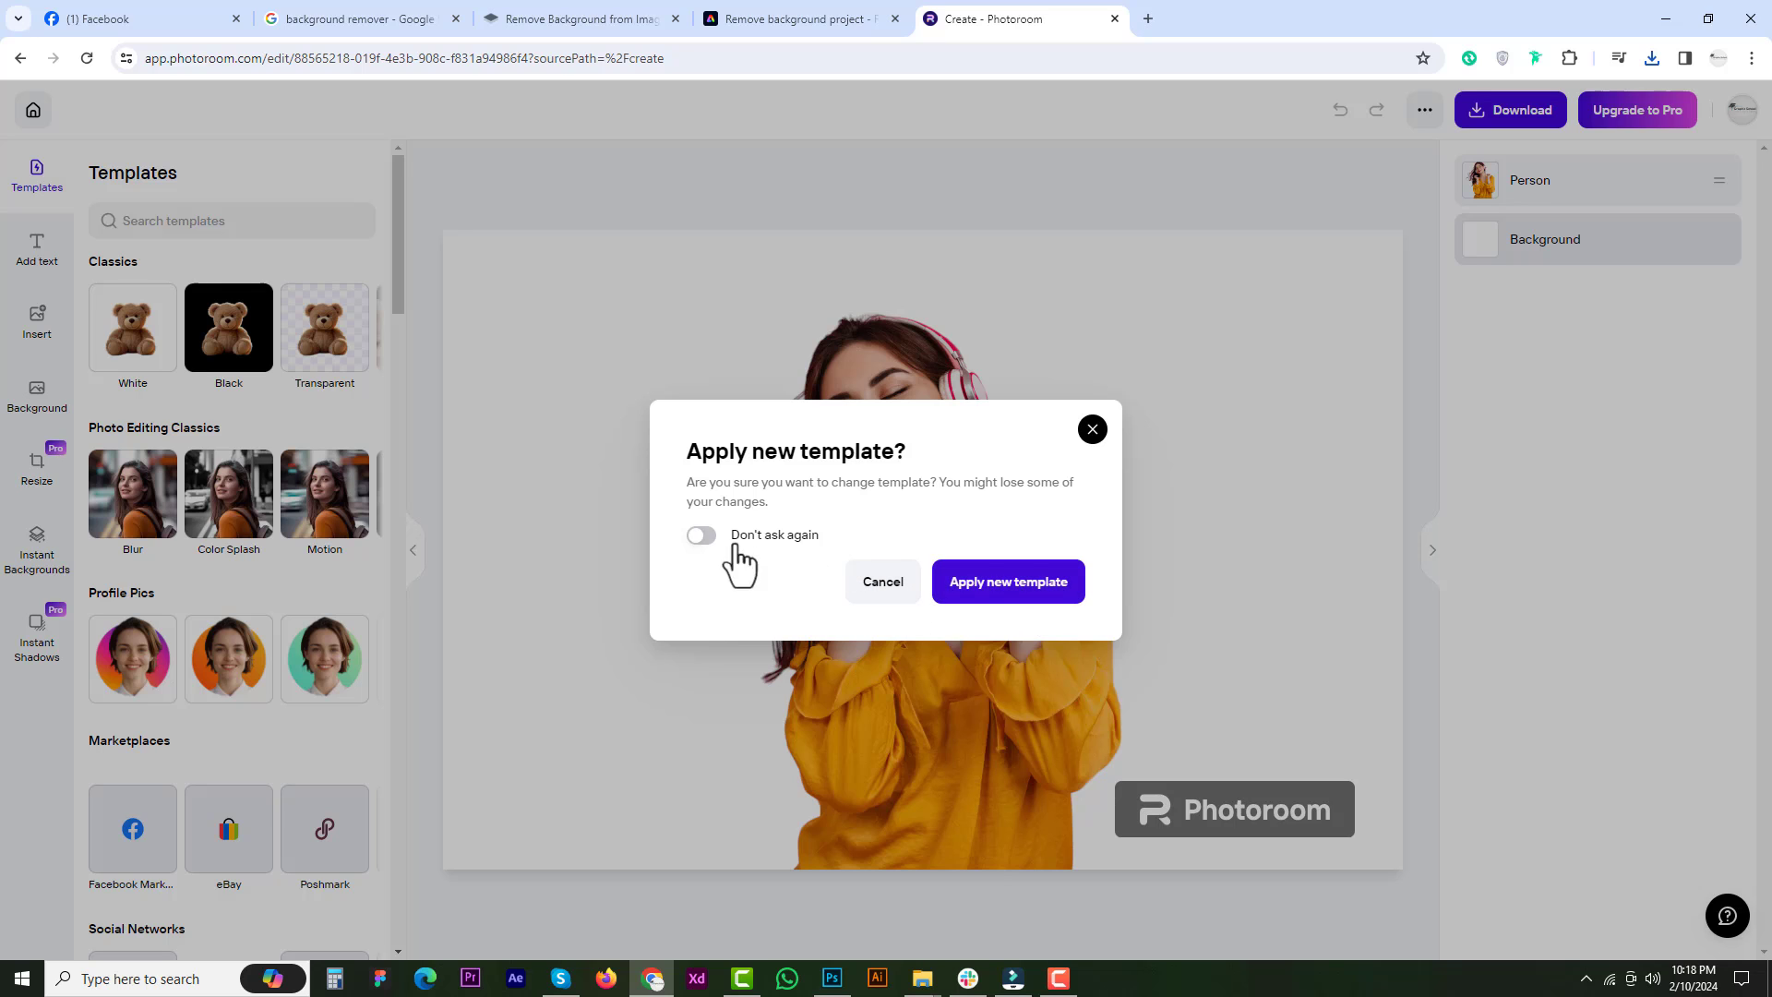
click(1035, 598)
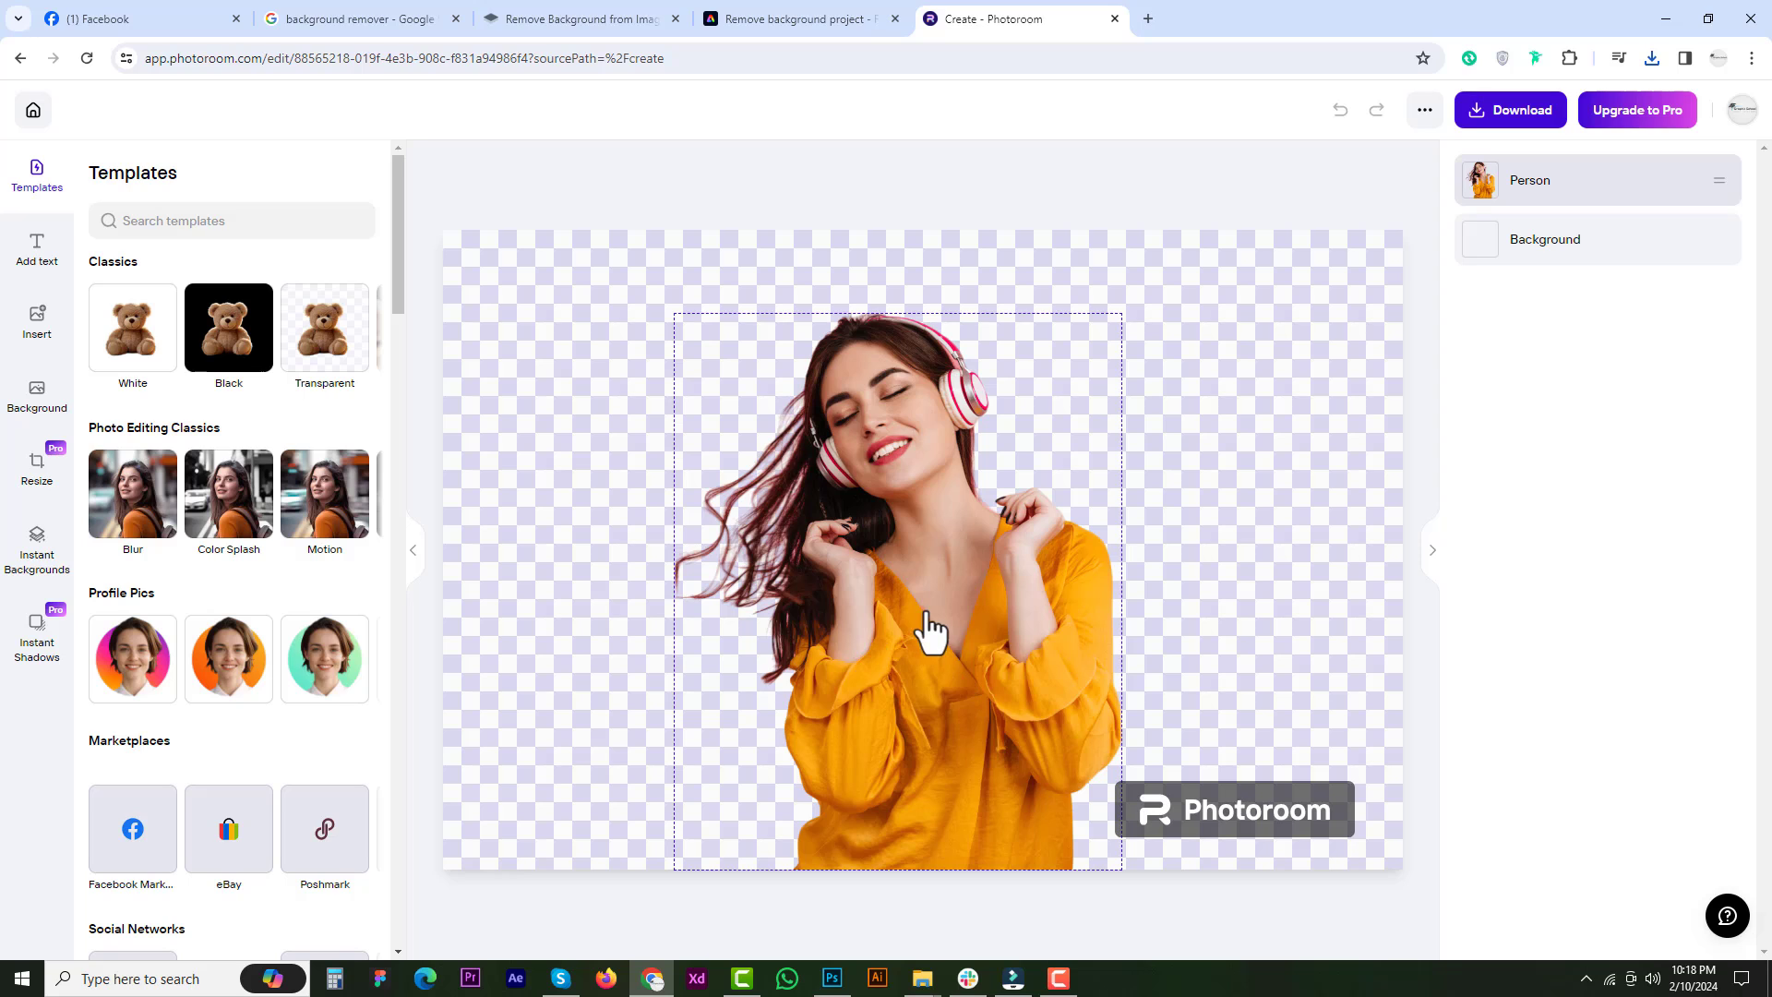
drag(927, 616, 876, 616)
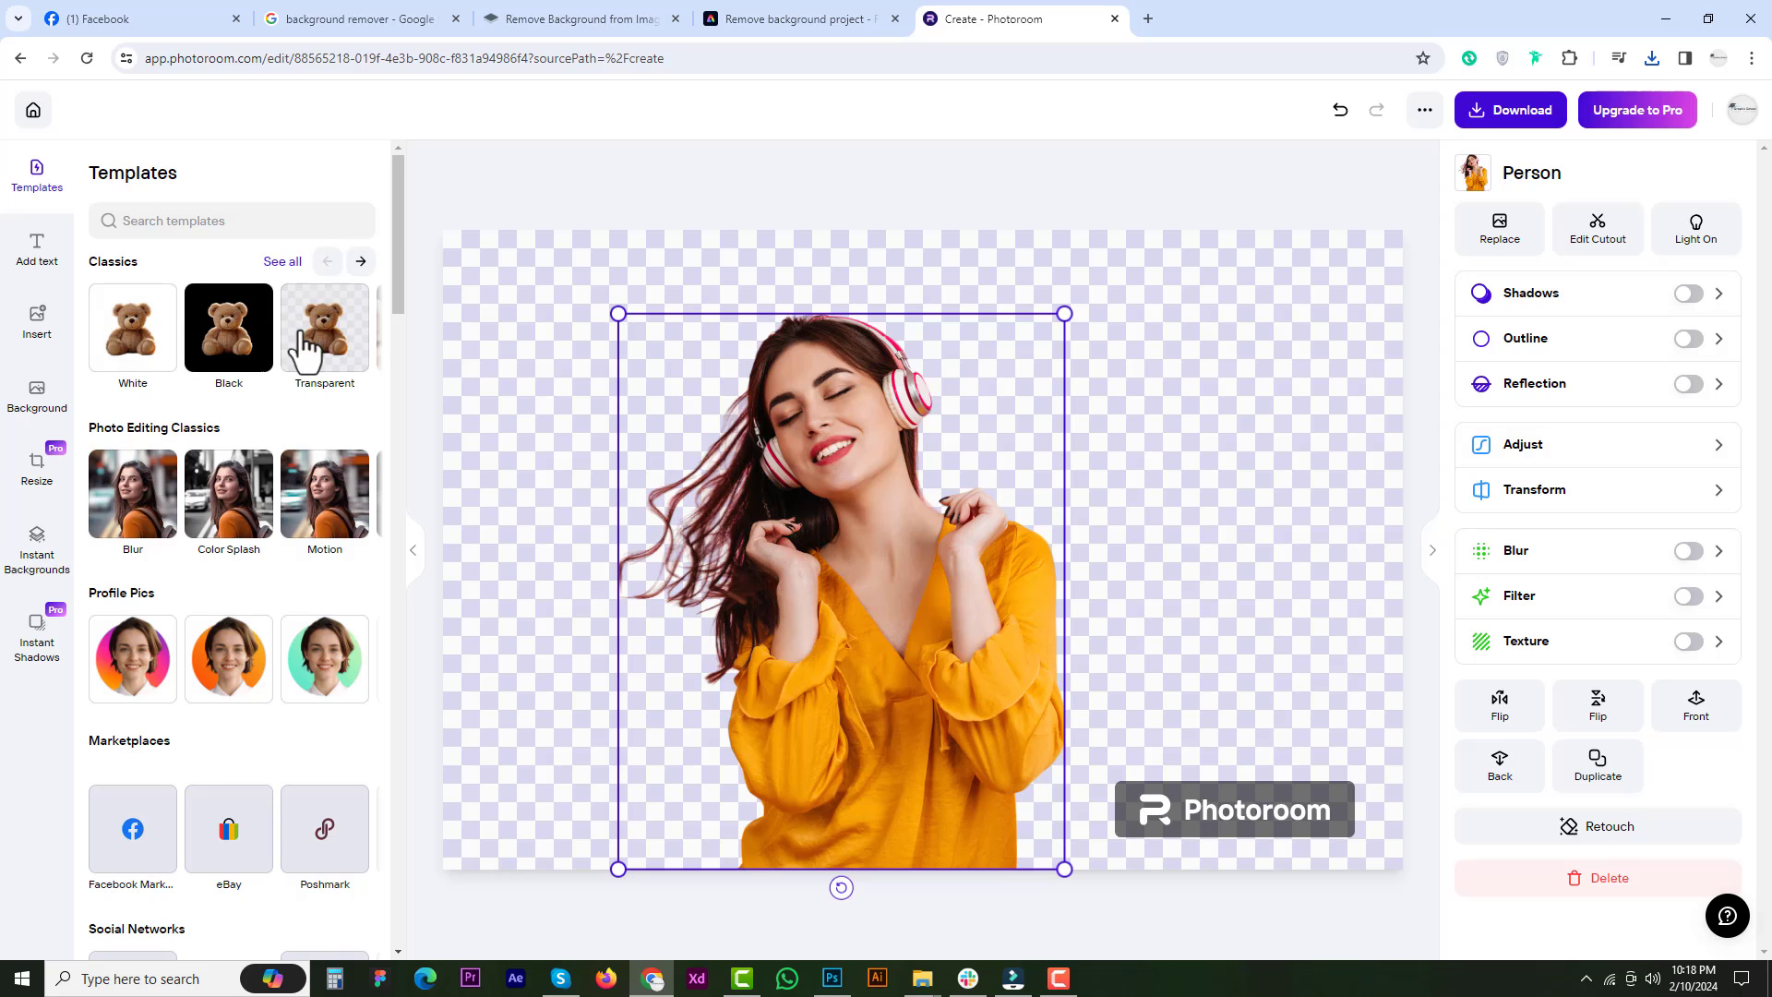
- Download the transparent design as a PNG in the free Preview with logo quality
click(1521, 116)
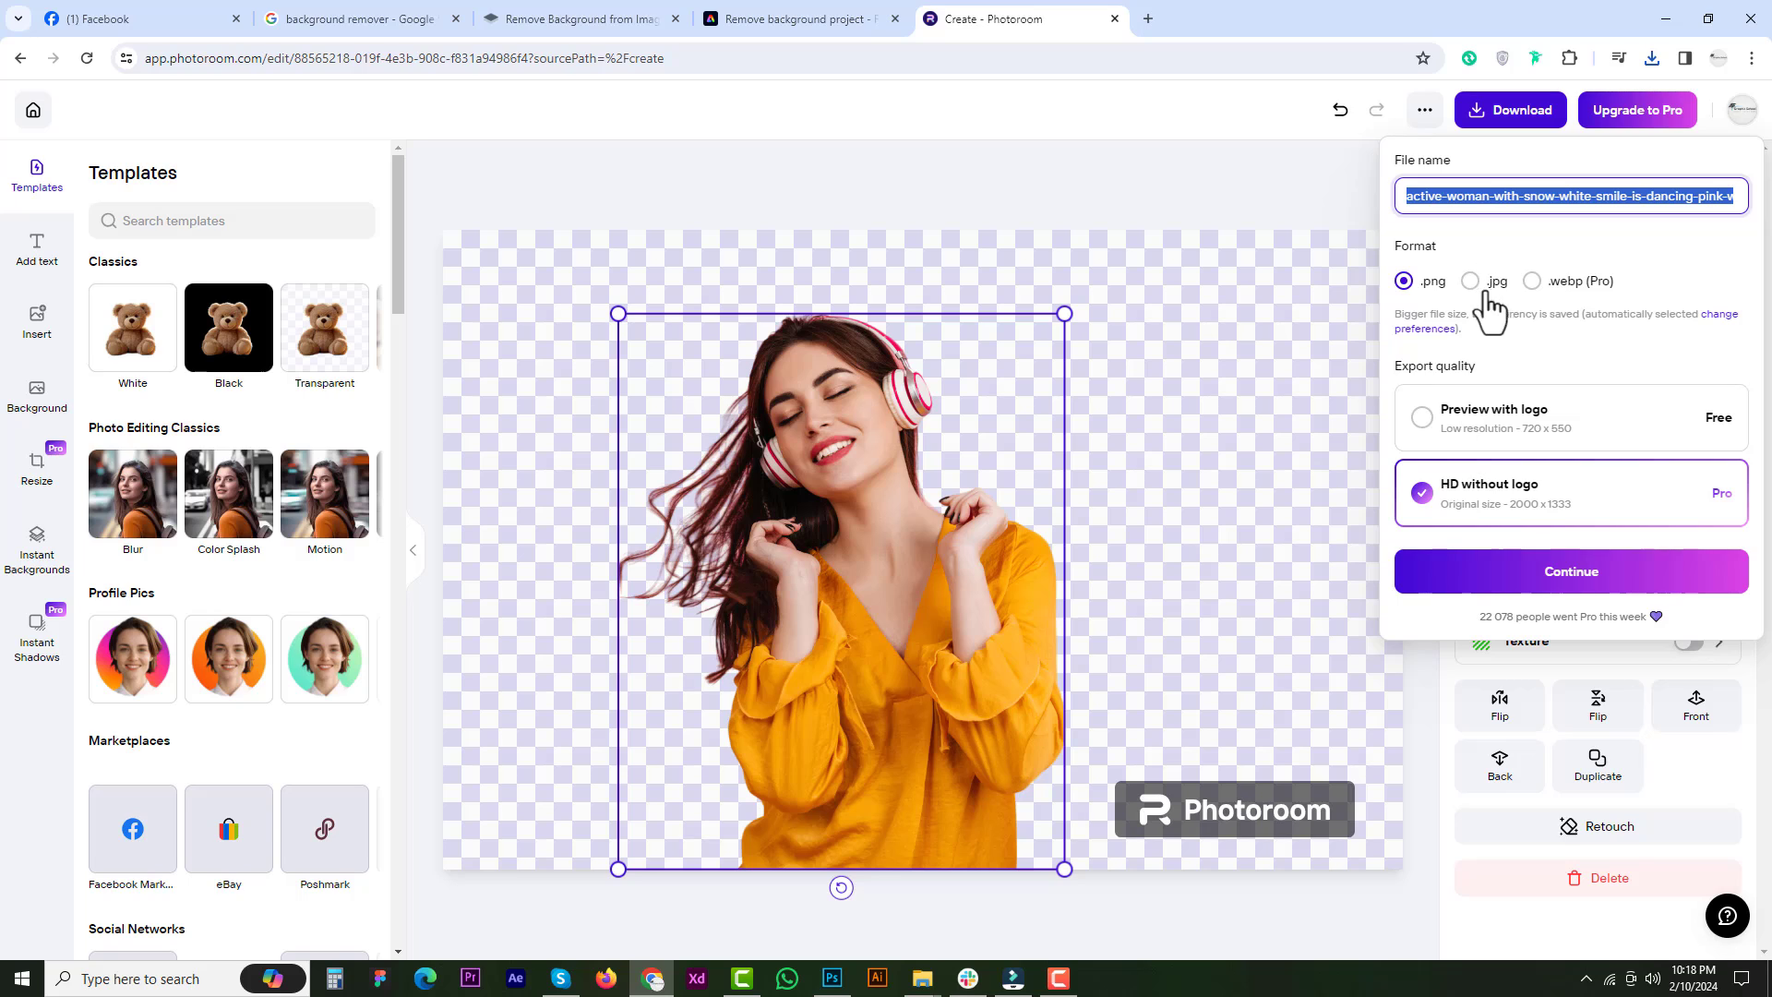
click(1475, 434)
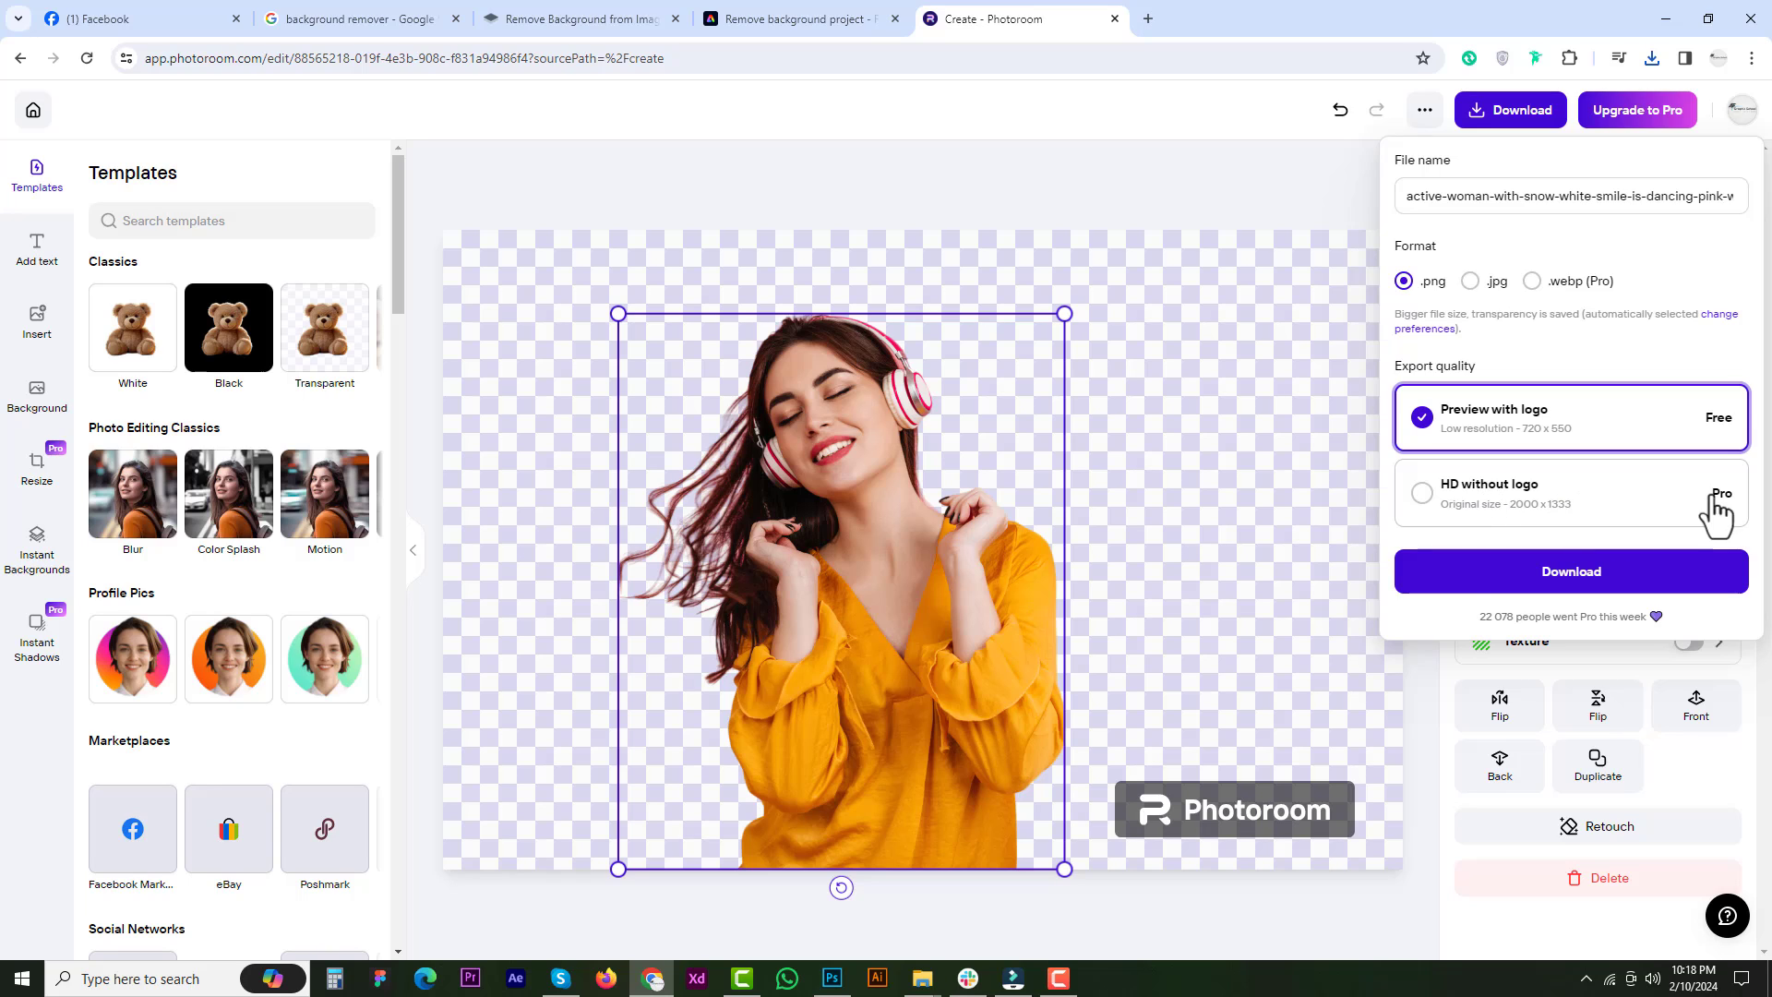
click(1535, 580)
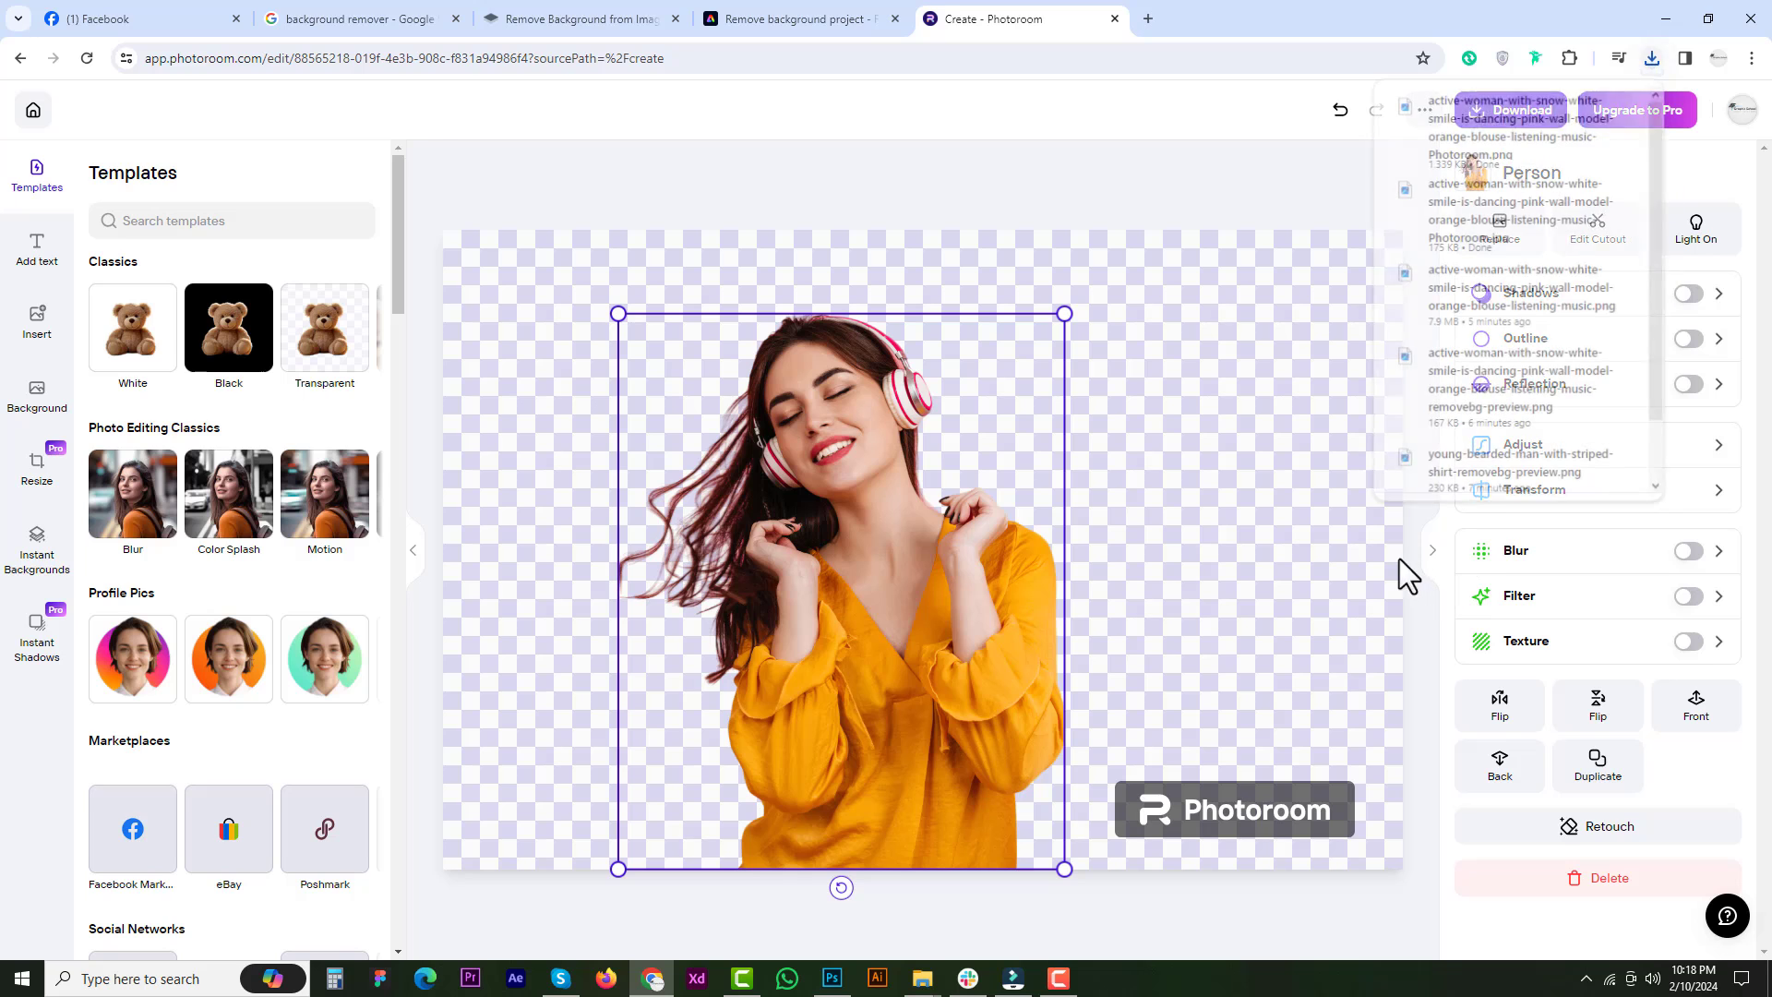
- Place the newly downloaded Photoroom PNG from the Downloads folder into Photoshop's Untitled-1 document
click(1582, 103)
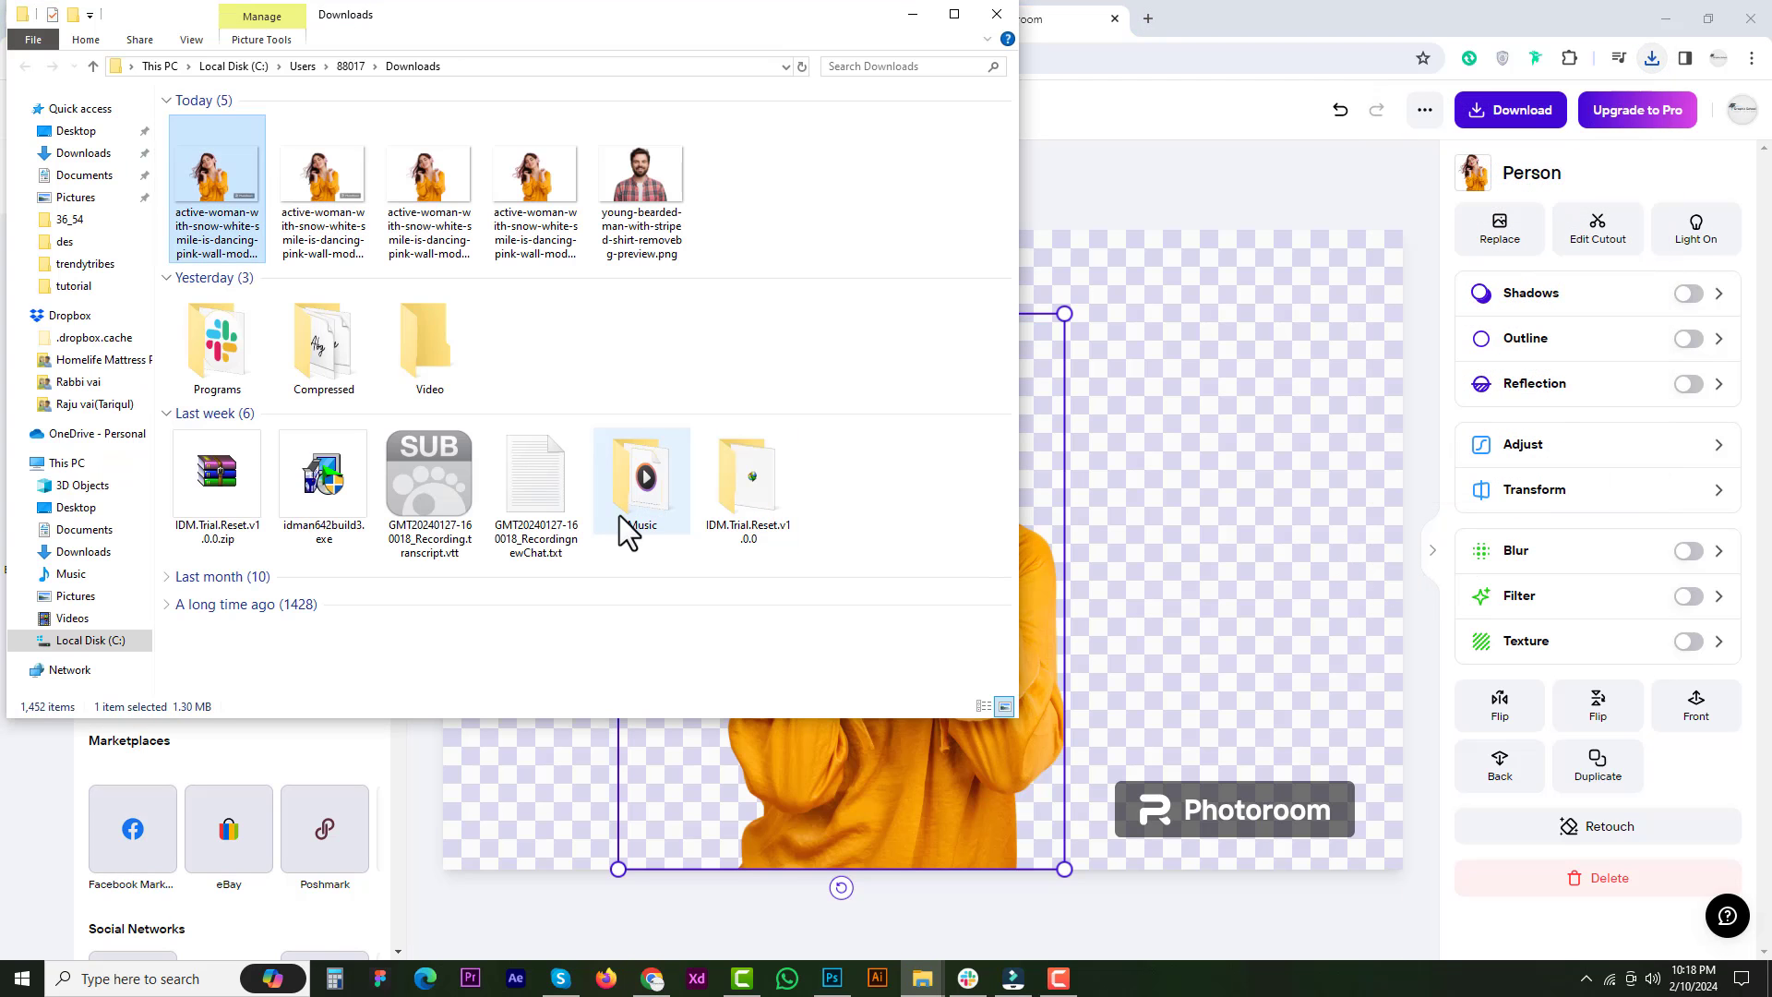
drag(217, 184, 736, 821)
drag(733, 716, 737, 693)
key(Return)
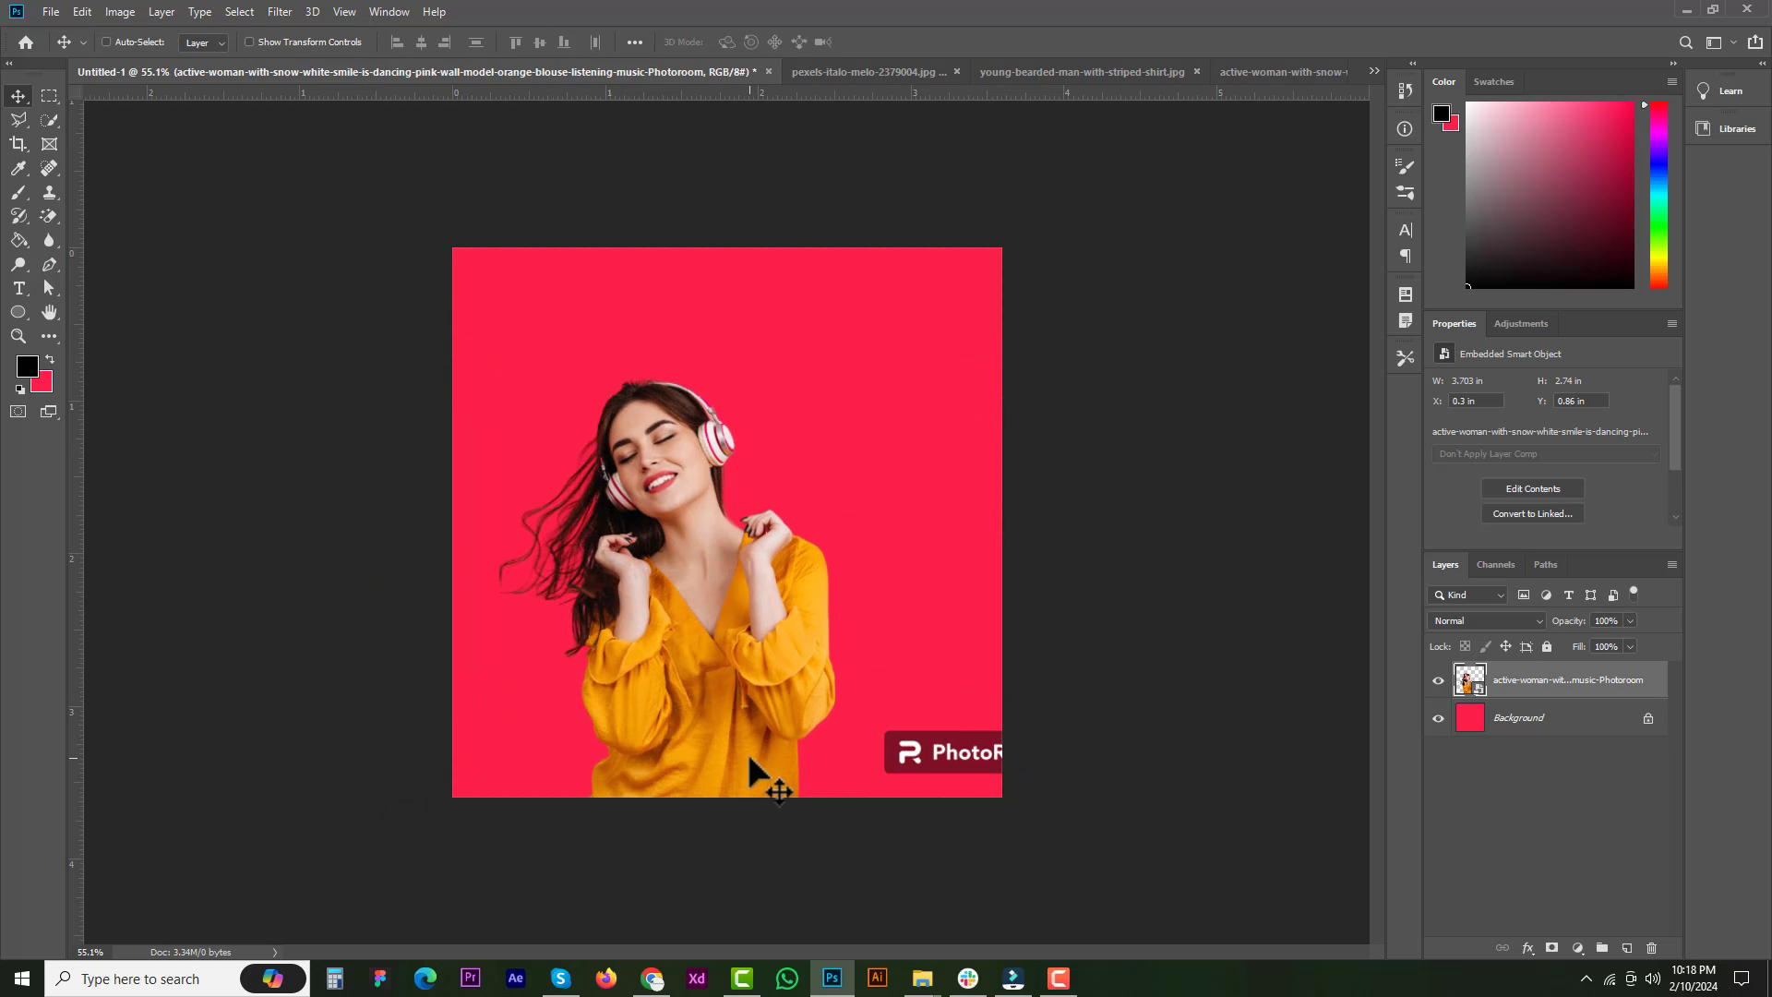
- Inspect the Photoroom cutout's edges and move it up and left until the whole logo lies on the canvas
scroll(711, 586, up, 1)
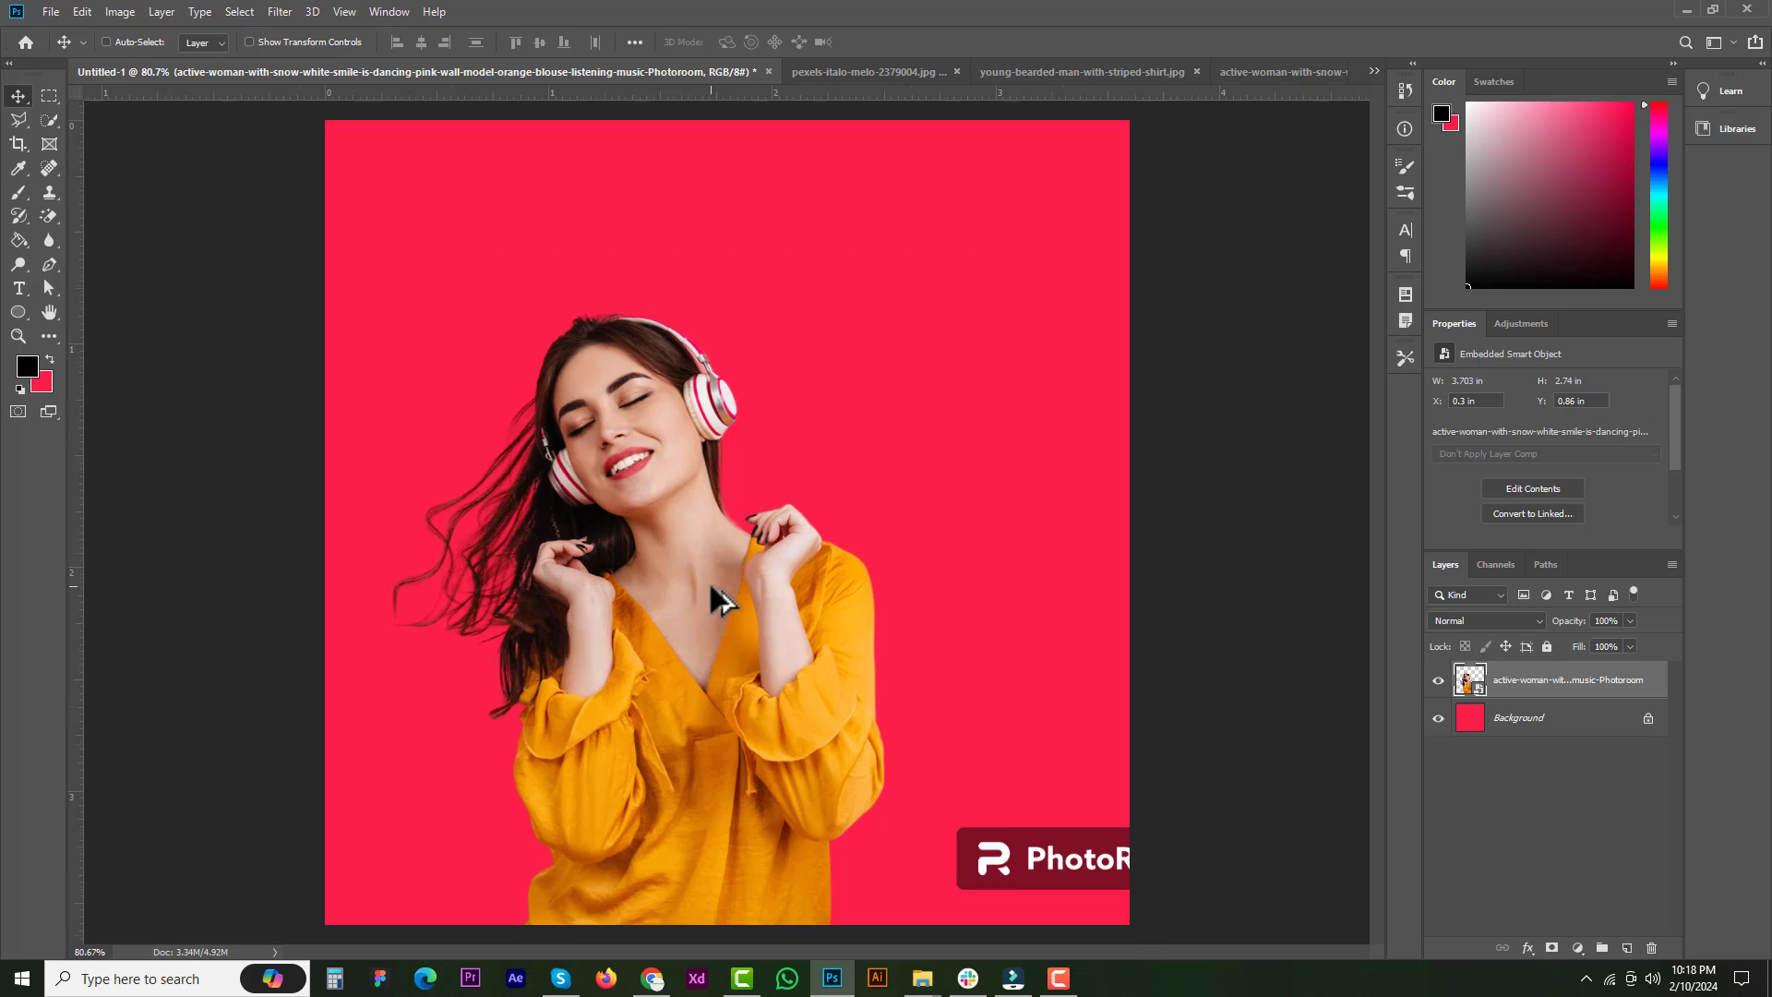
scroll(708, 586, up, 2)
scroll(705, 580, down, 2)
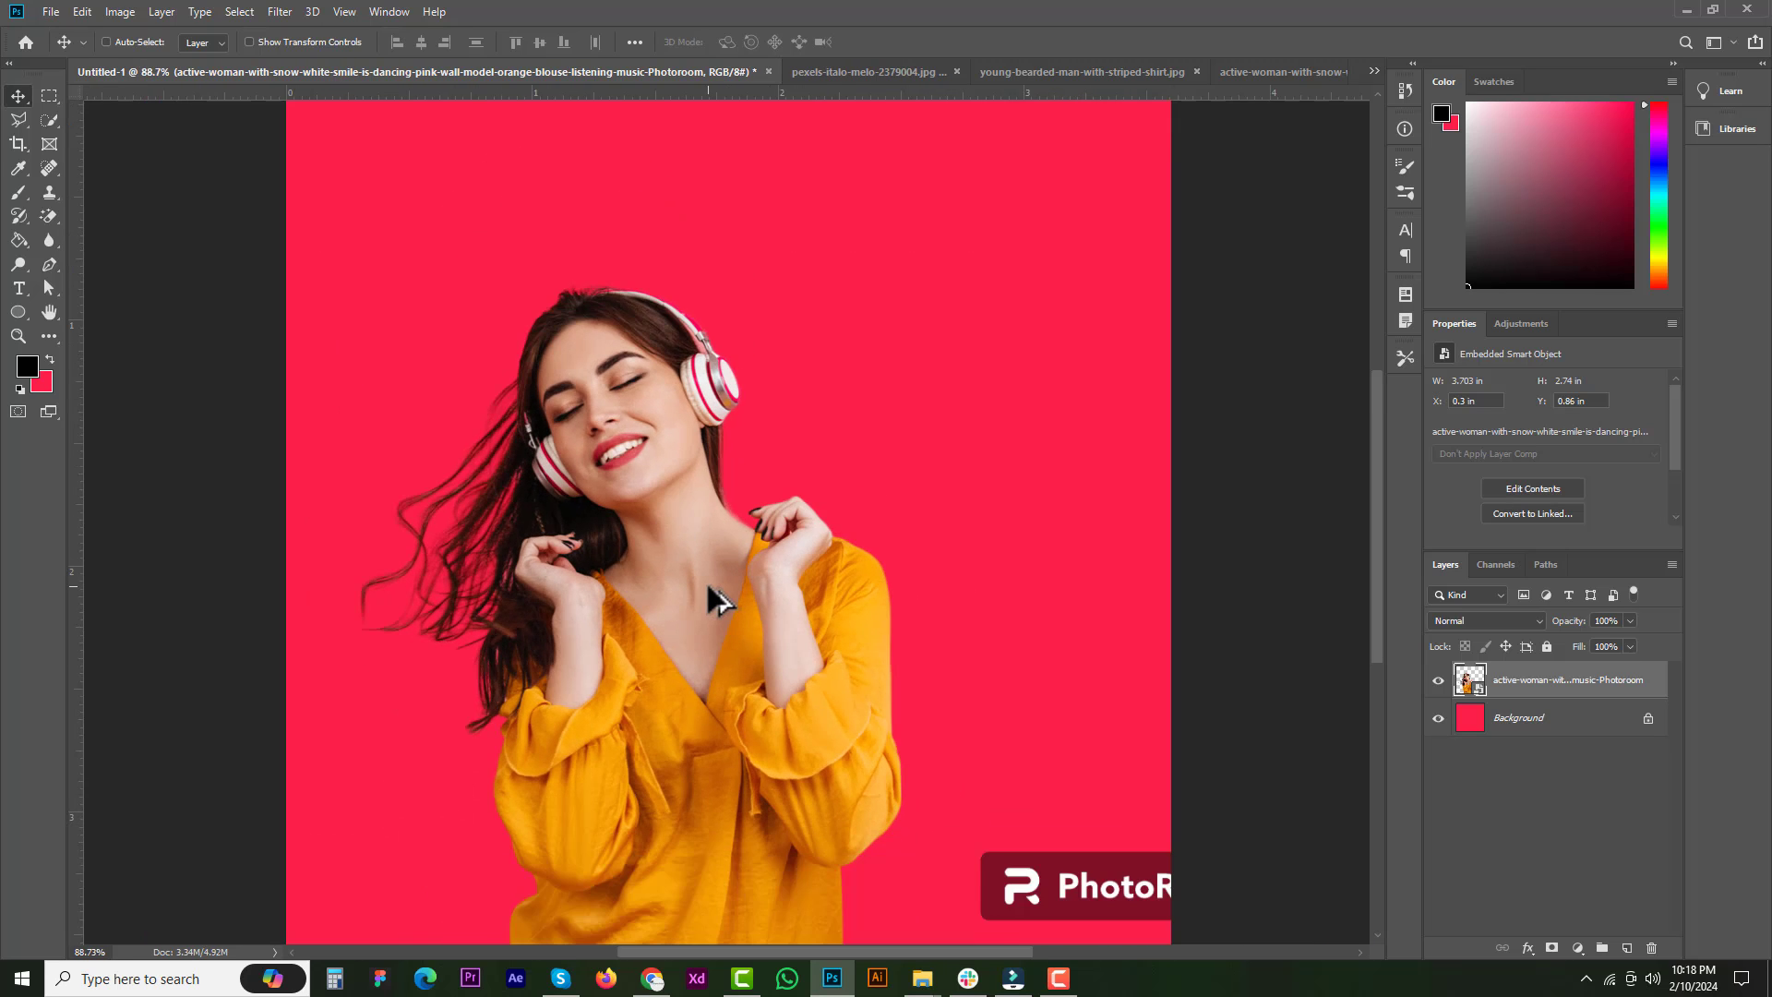
drag(718, 601, 627, 558)
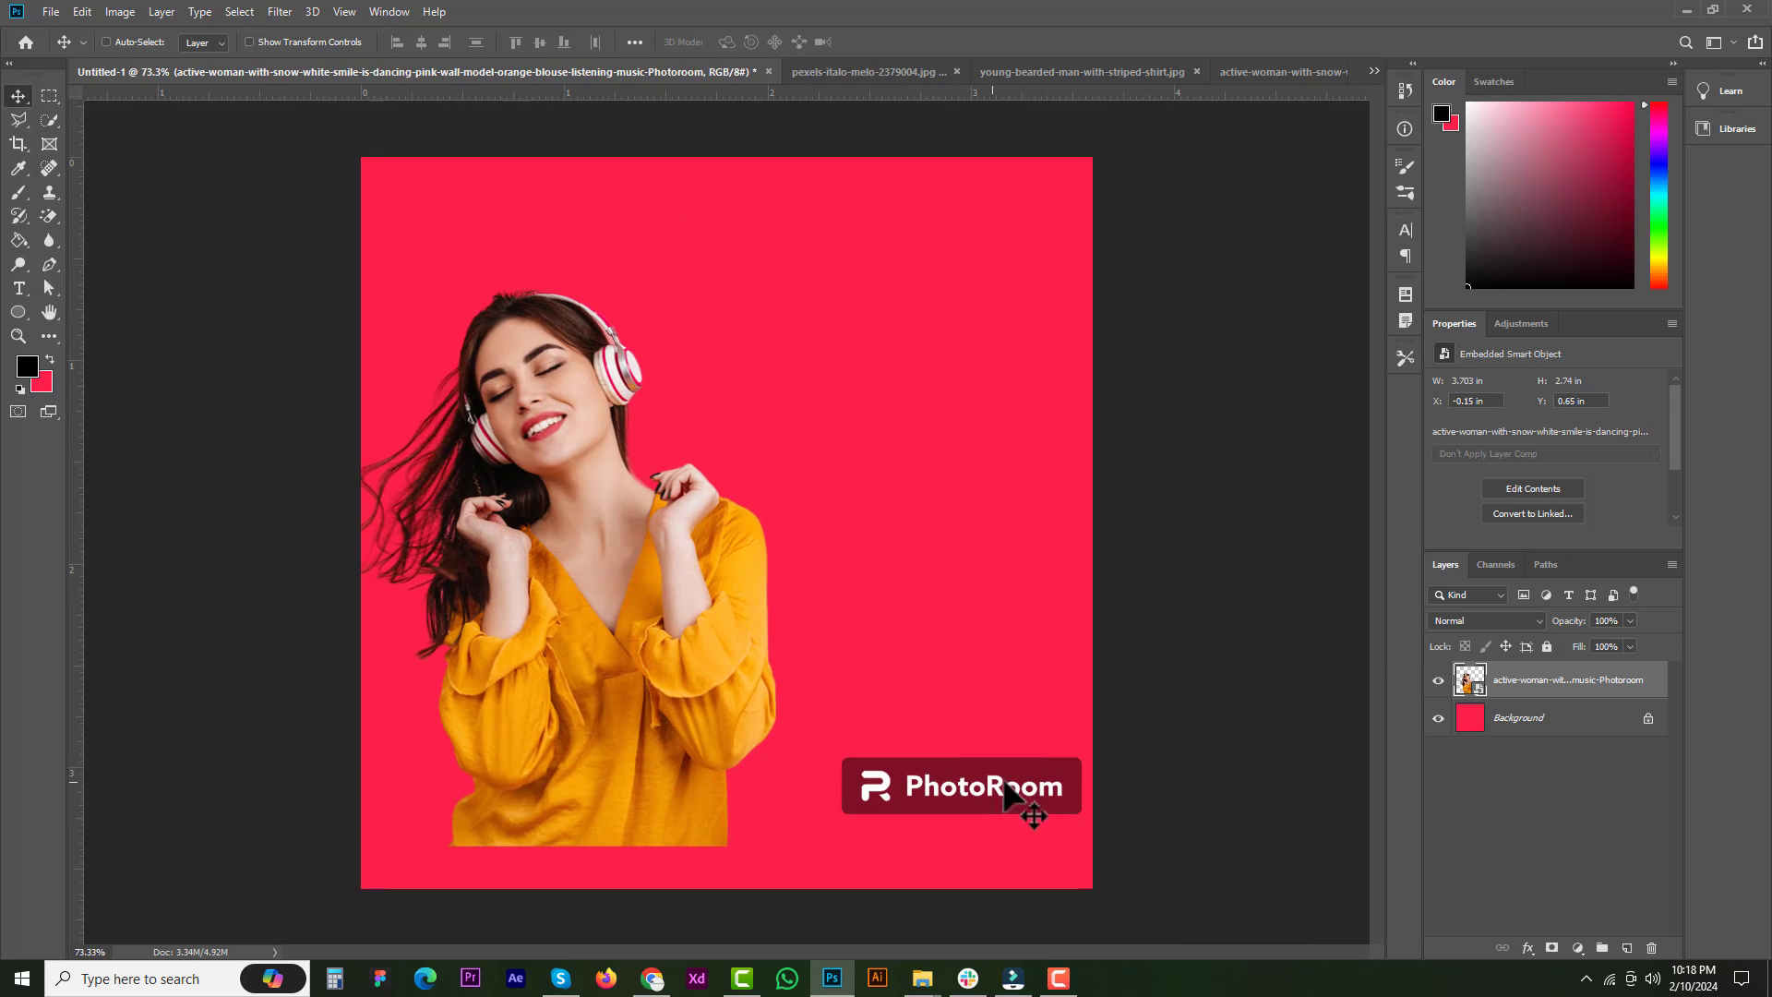
- Add a layer mask to the Photoroom cutout and paint black over the PhotoRoom logo to hide it
click(1551, 948)
key(b)
key(d)
mouse_move(950, 771)
mouse_down()
mouse_move(1139, 751)
mouse_move(878, 791)
mouse_up()
- Move the masked woman right and down to the canvas's lower edge, and take a look at the Photoroom page in Chrome
key(v)
drag(668, 546, 875, 583)
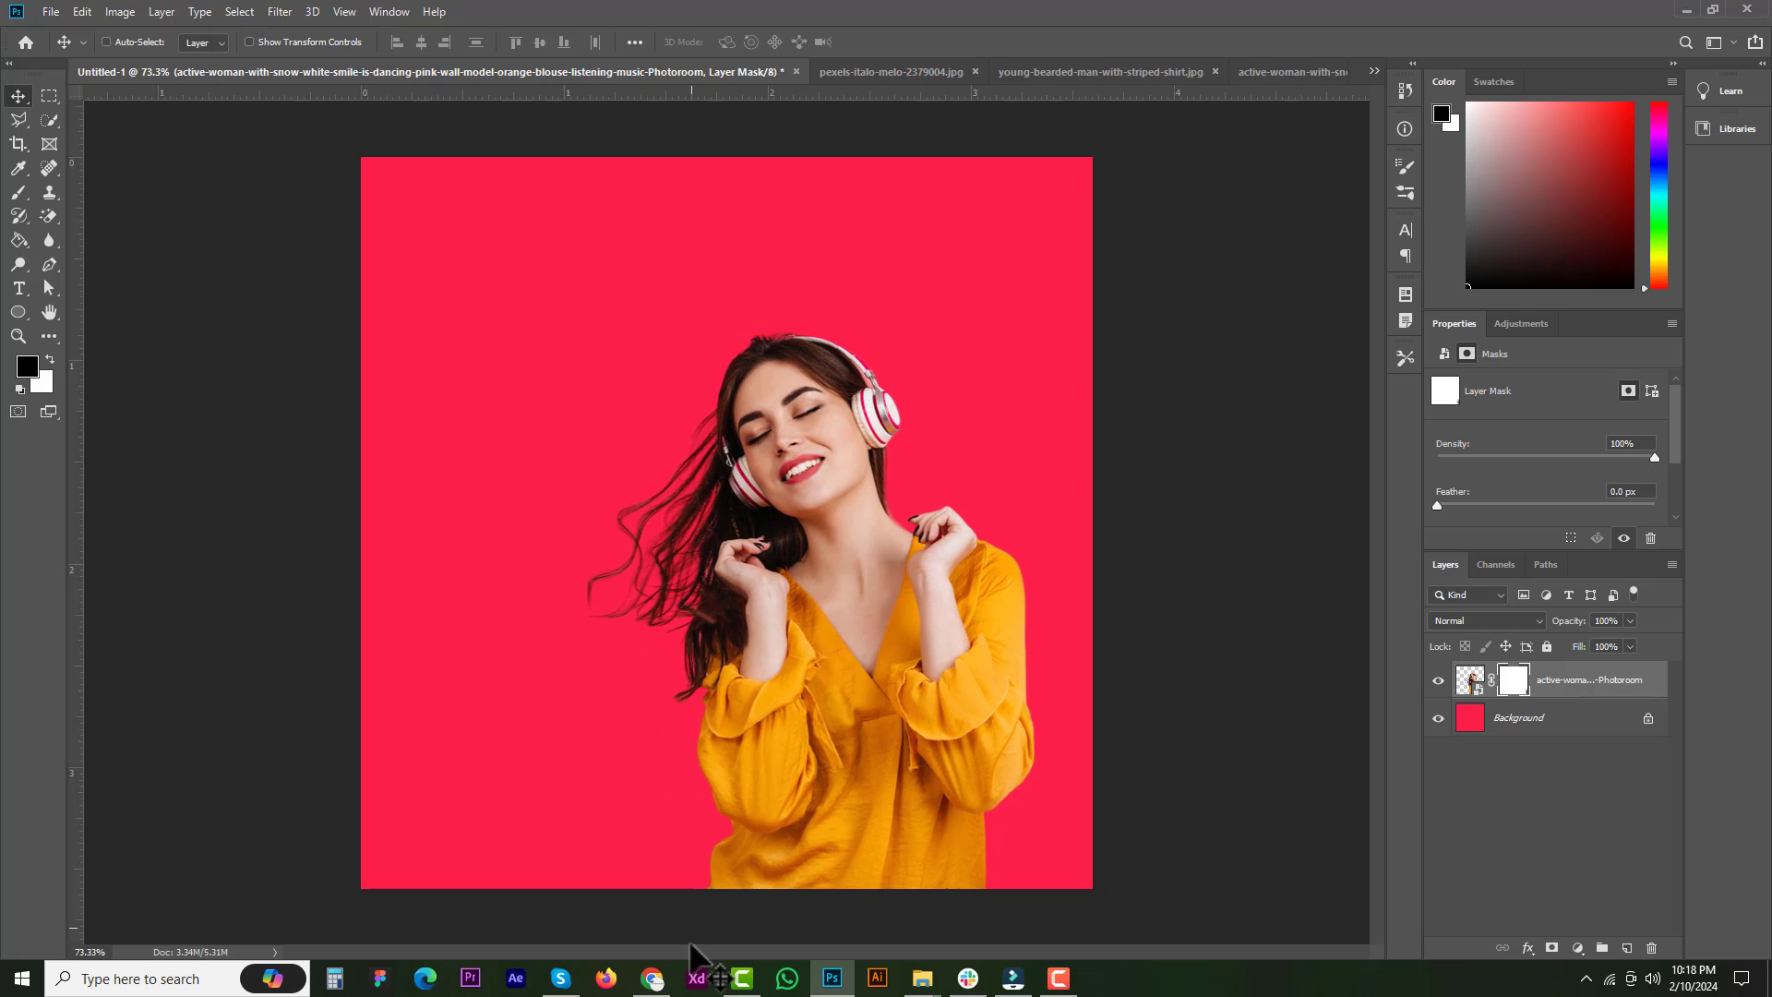
click(652, 977)
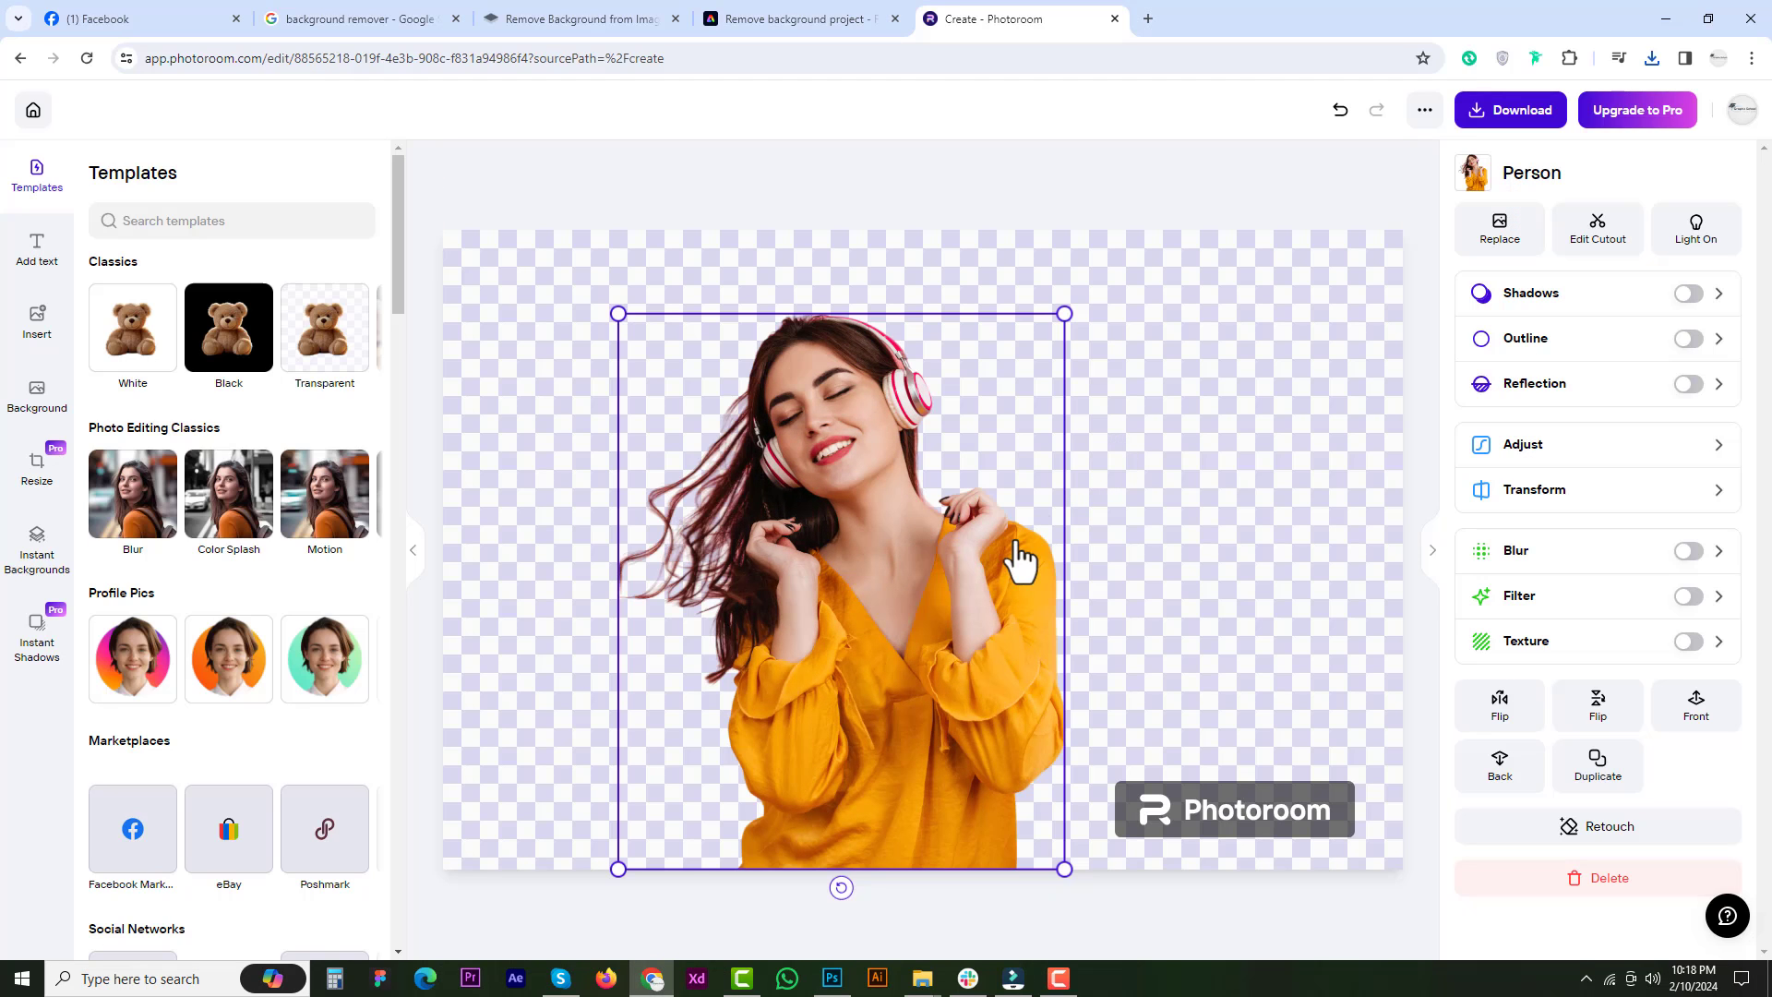
click(657, 981)
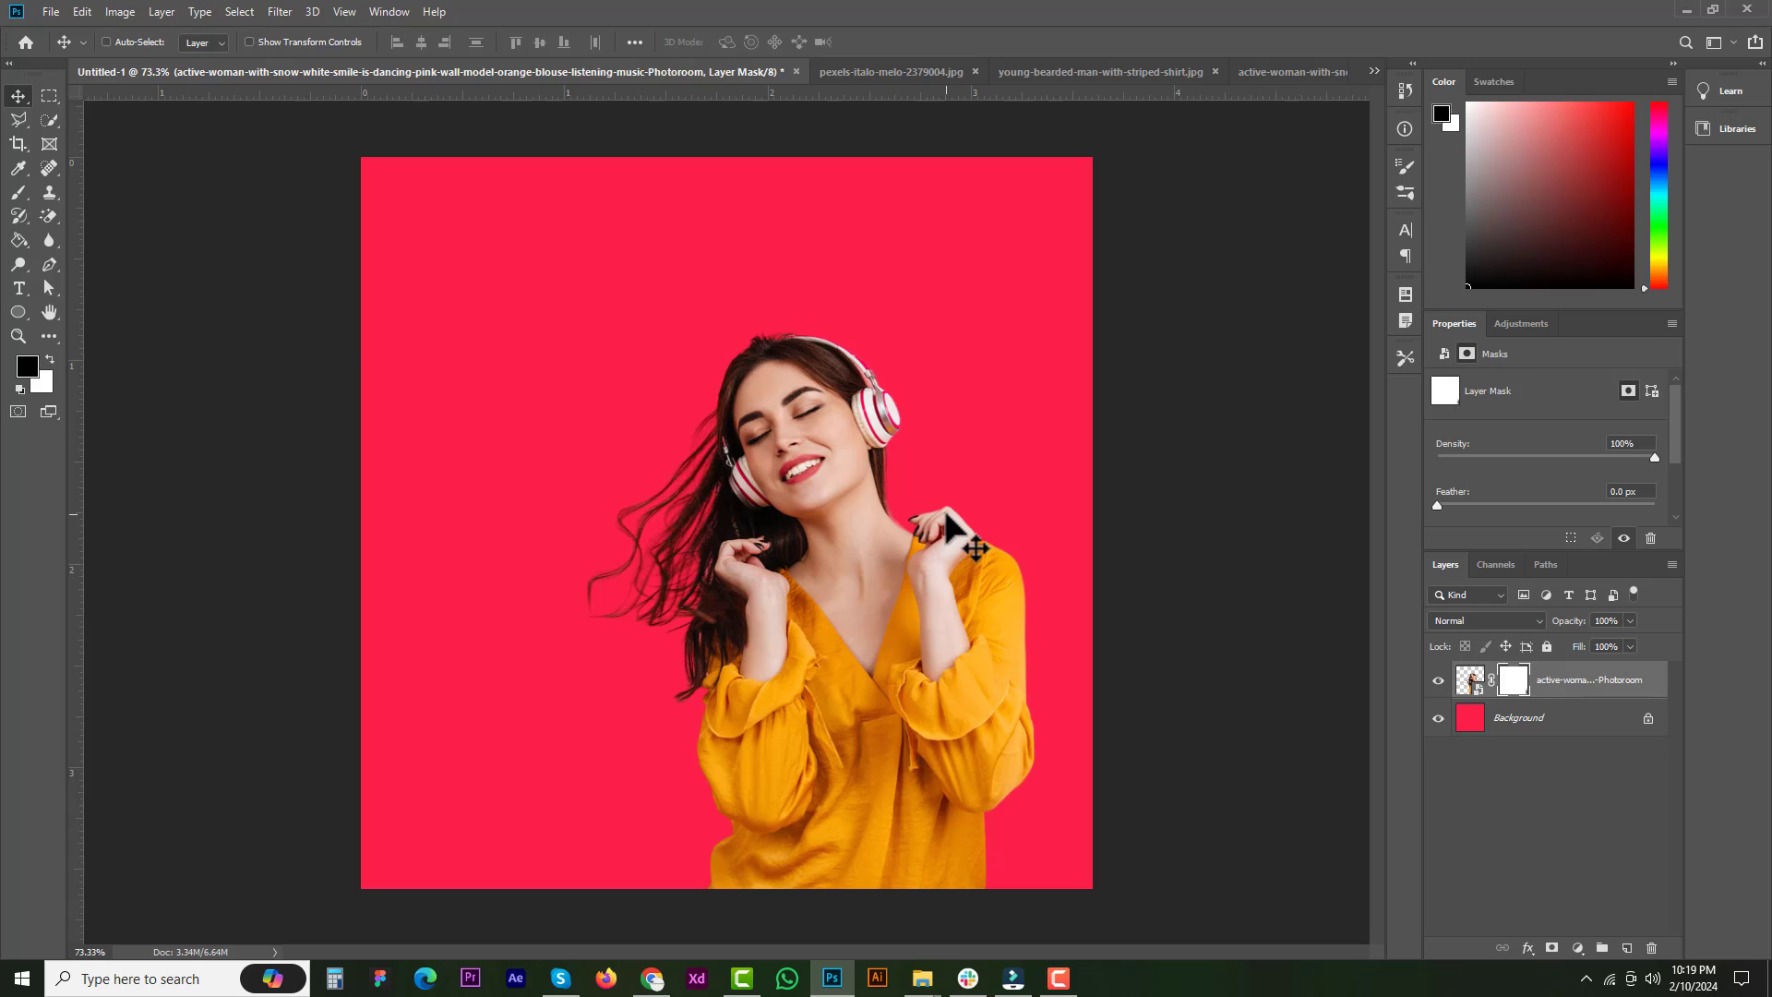
- Add the word TEXT to the left of the woman's head in Montserrat Extra Bold
click(531, 397)
text(TEXT)
key(ctrl+a)
click(205, 42)
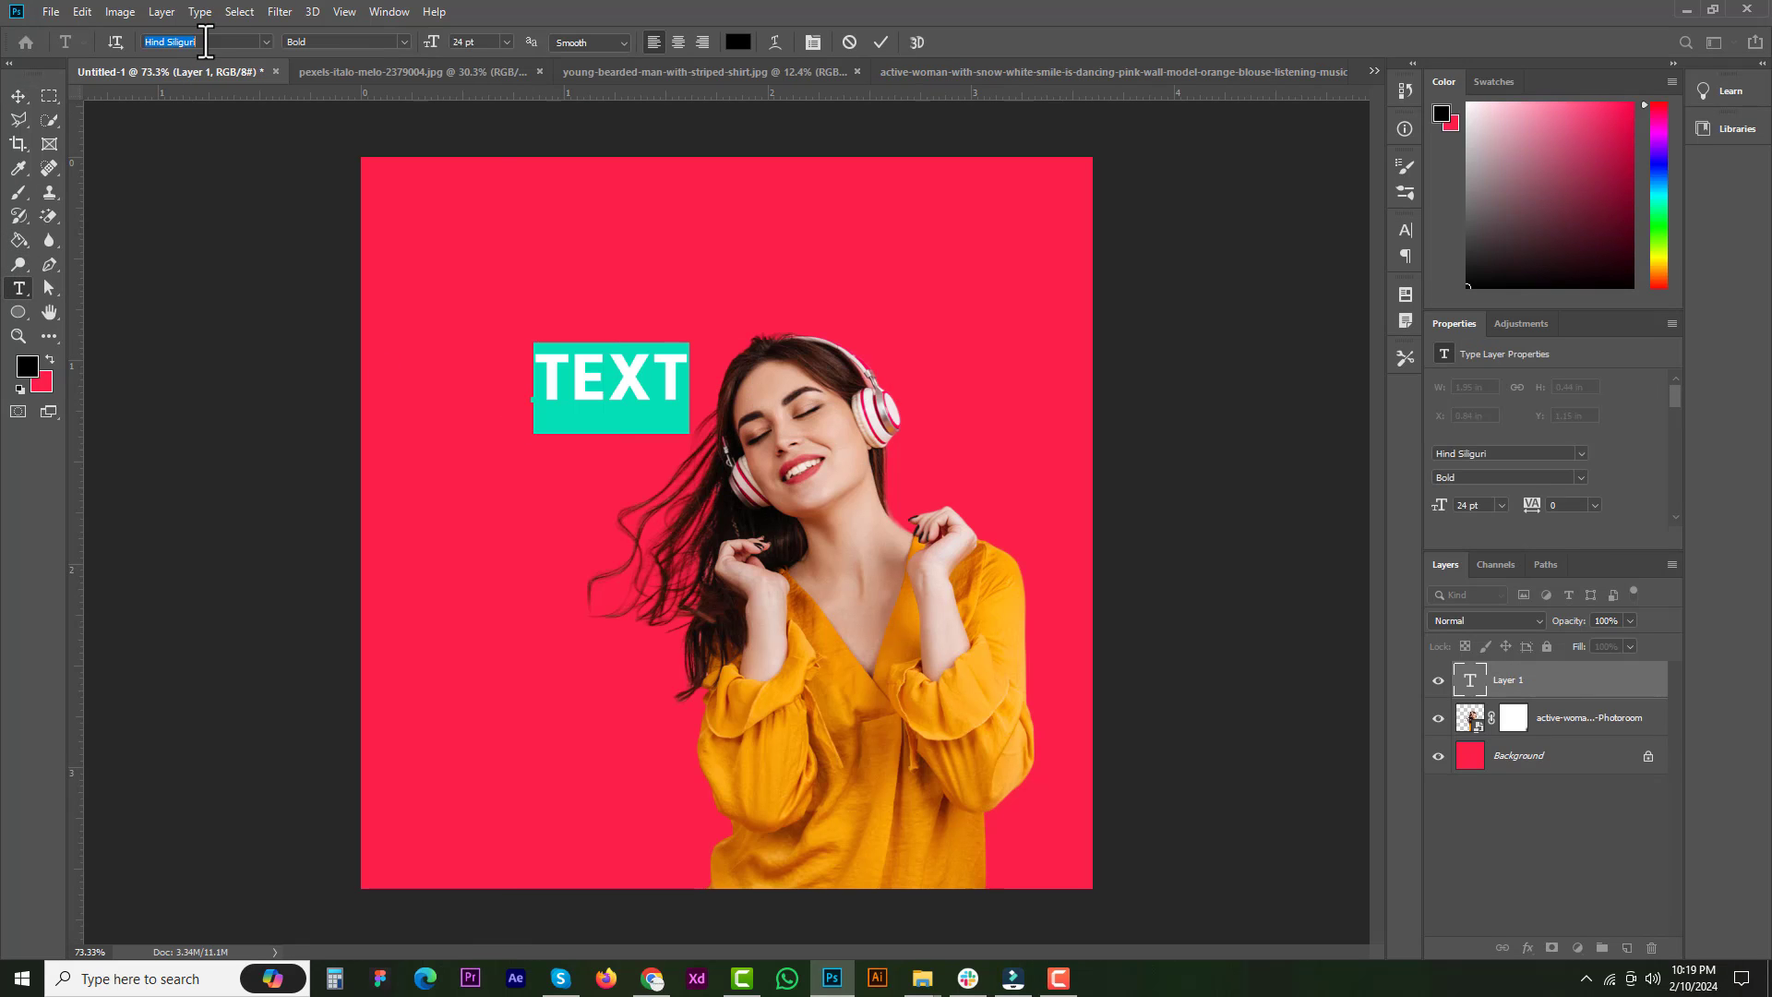
text(MONTSE)
click(237, 452)
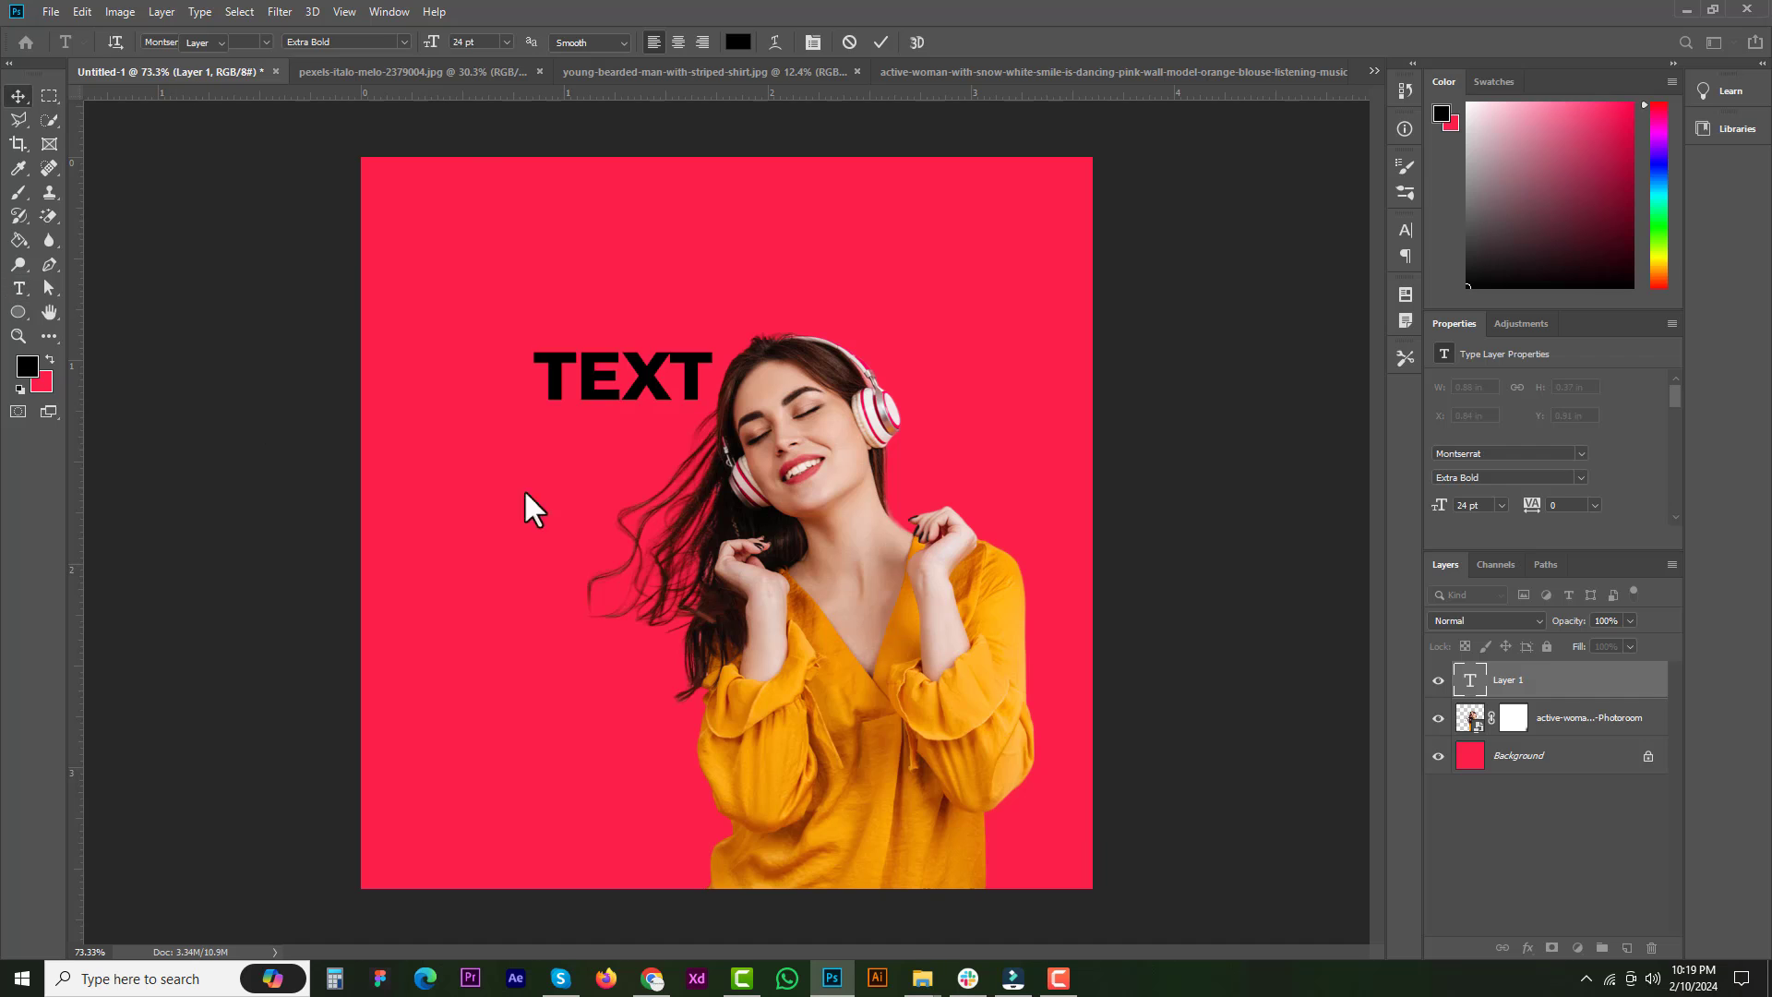
- Commit the TEXT lettering and set its colour to white
key(ctrl+Return)
click(738, 42)
click(1110, 427)
click(1529, 418)
- Enlarge TEXT to about 90.68 pt across the canvas and move its layer below the Photoroom cutout
key(ctrl+t)
drag(714, 417, 1140, 865)
drag(787, 394, 668, 384)
key(Return)
drag(1518, 706, 1514, 739)
key(v)
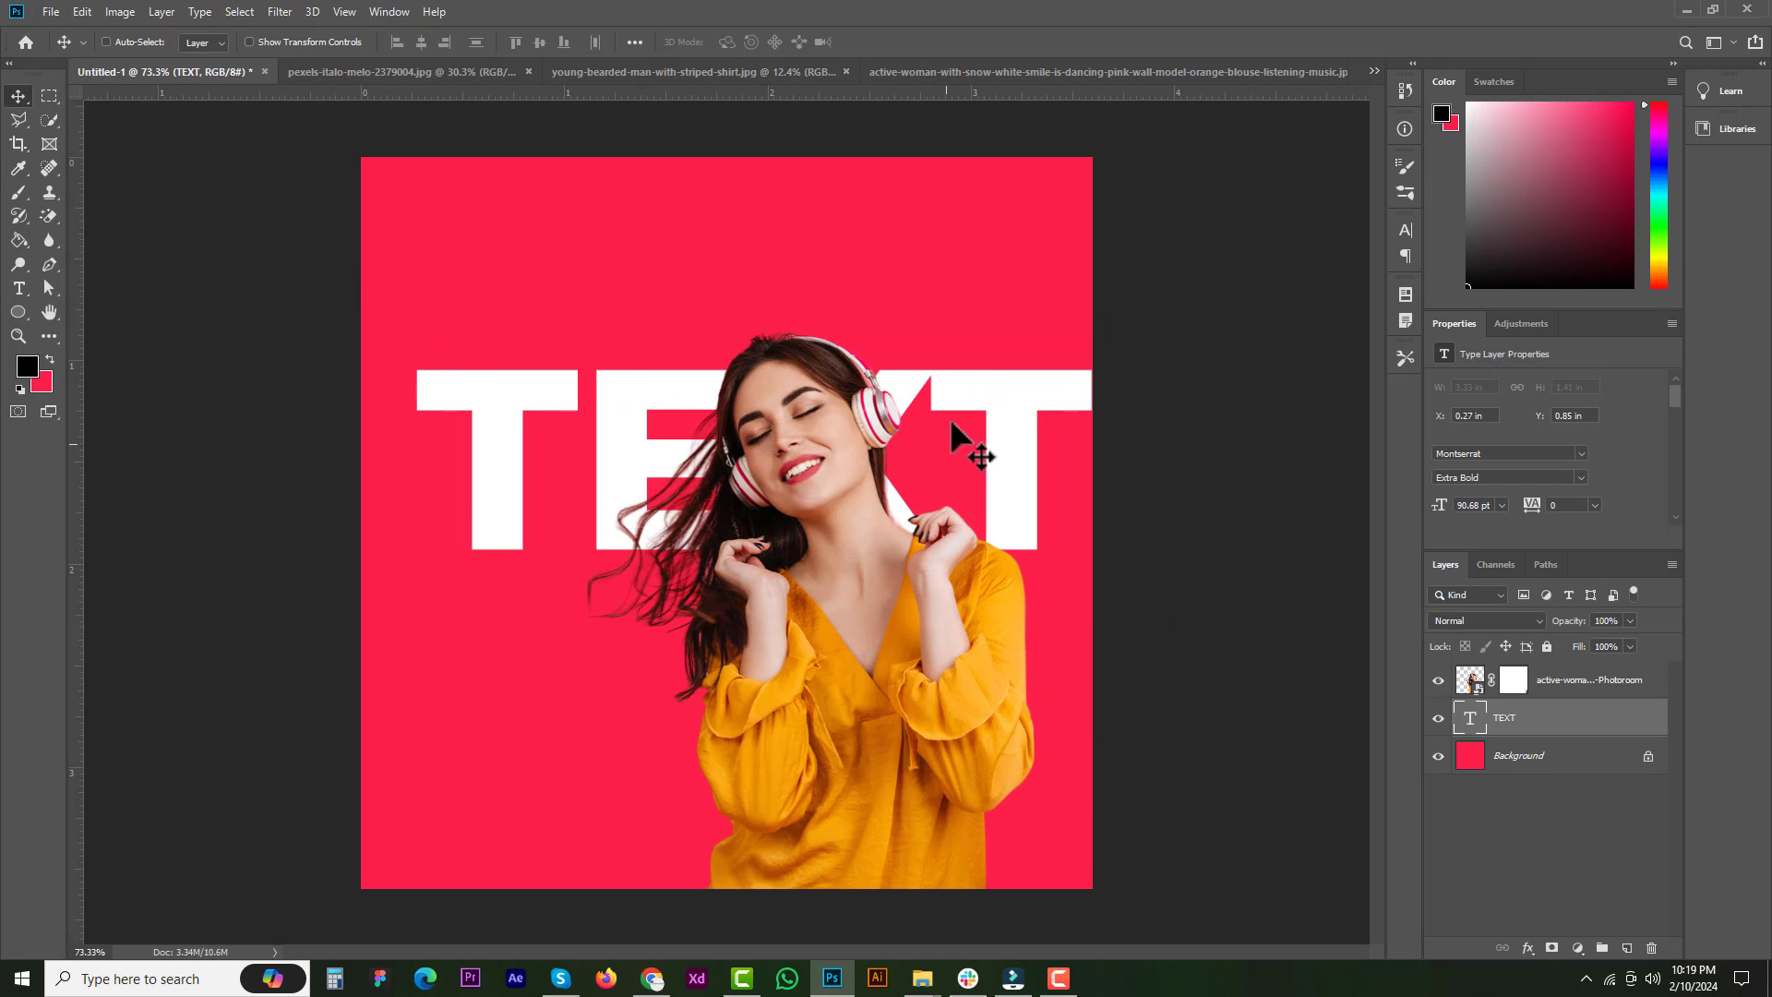
- Reposition TEXT behind the woman's head, raising it to about Y 0.54 in
mouse_move(967, 425)
mouse_down()
mouse_move(962, 374)
mouse_move(969, 534)
mouse_move(965, 442)
mouse_up()
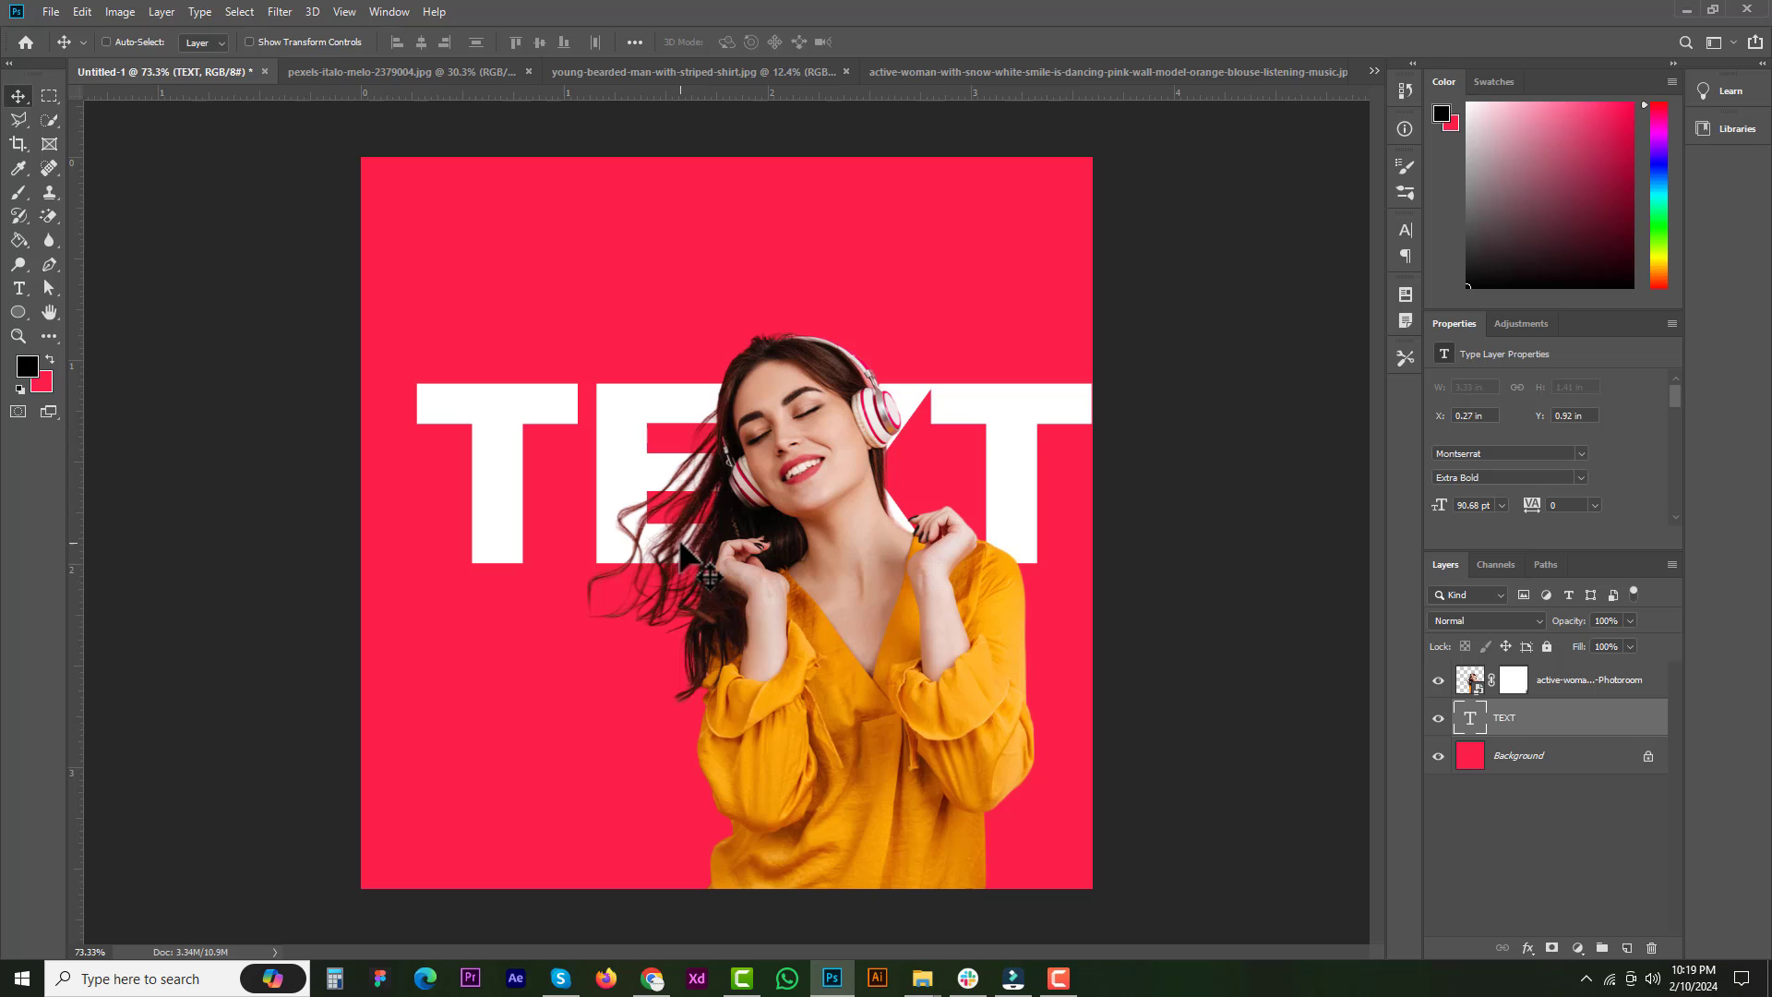
ctrl+click(822, 420)
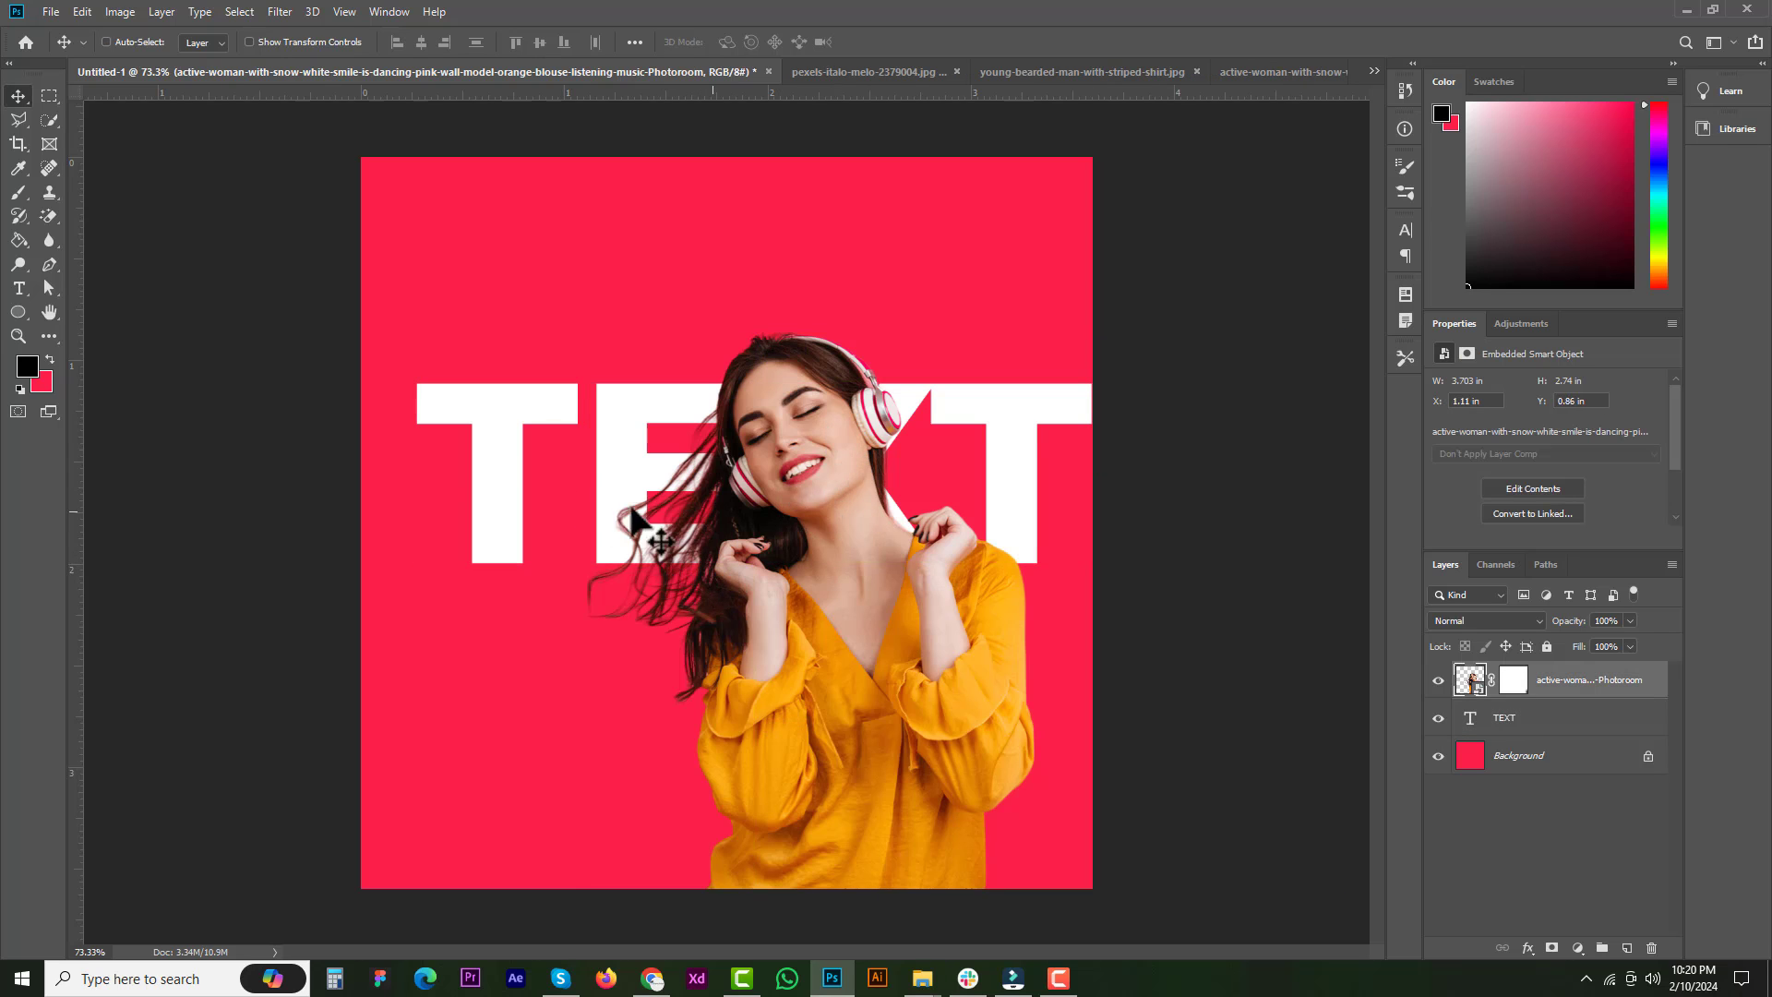
drag(614, 426, 621, 356)
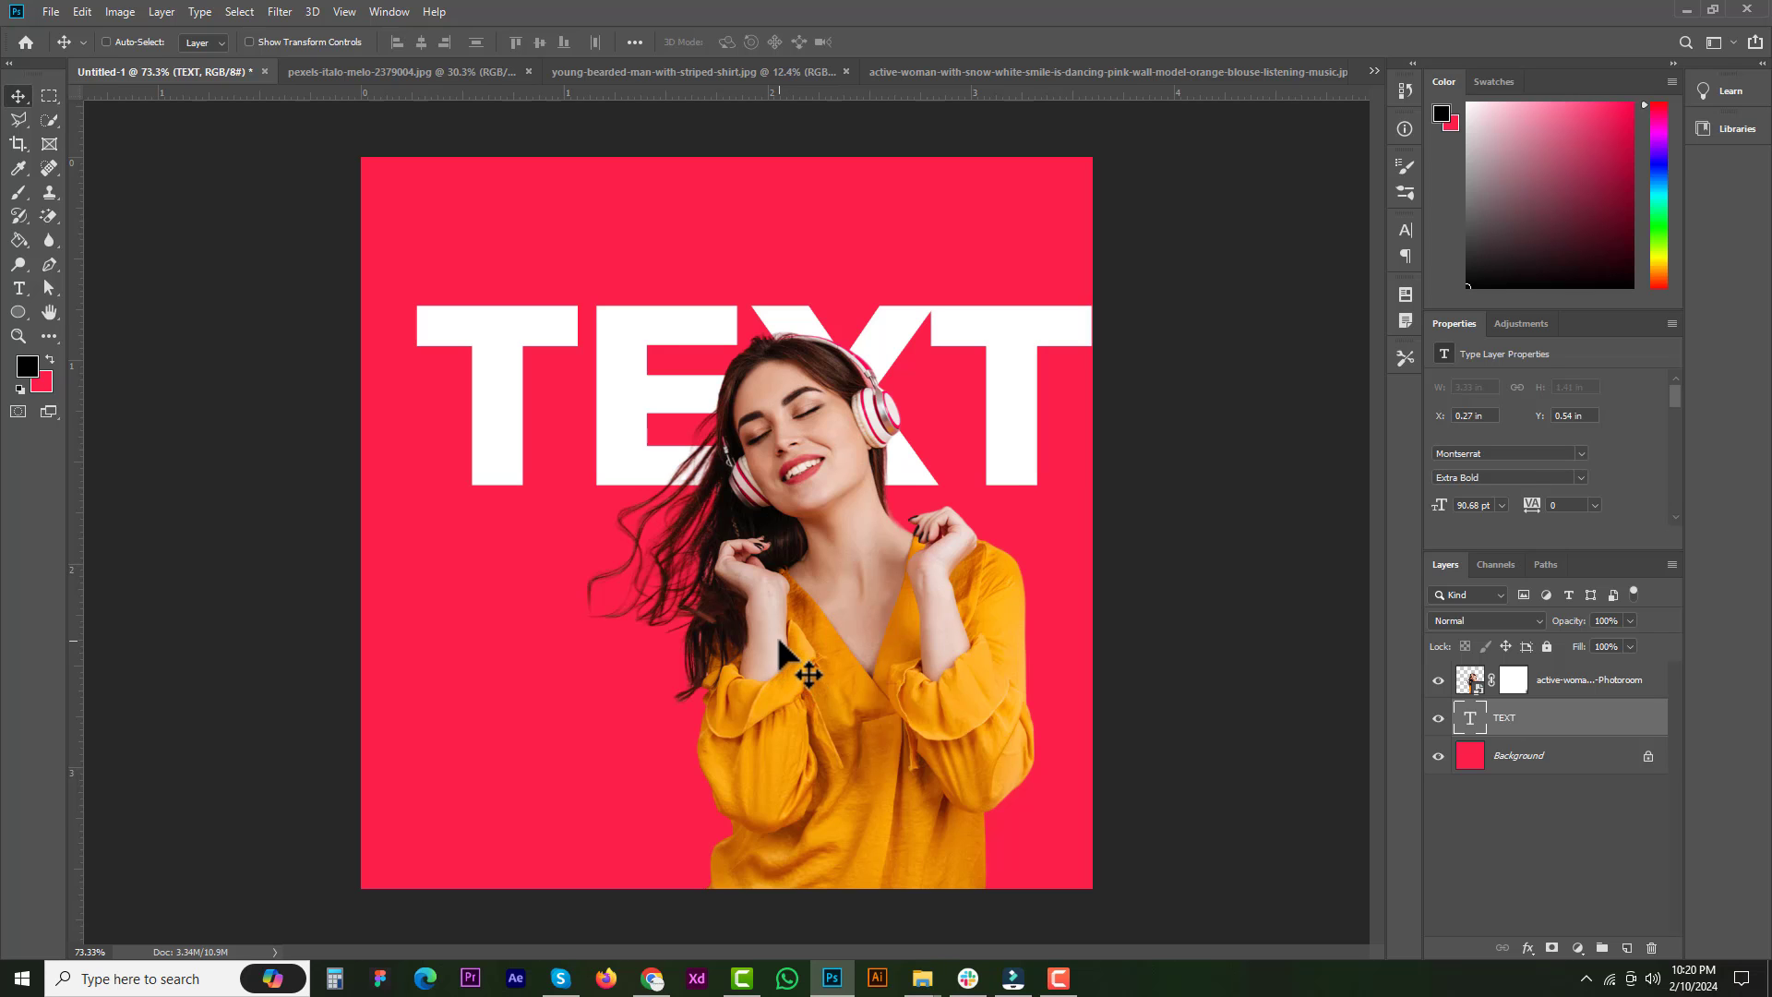
- Switch to Chrome and review the web addresses of the remove.bg, Adobe Express and Photoroom pages
click(654, 982)
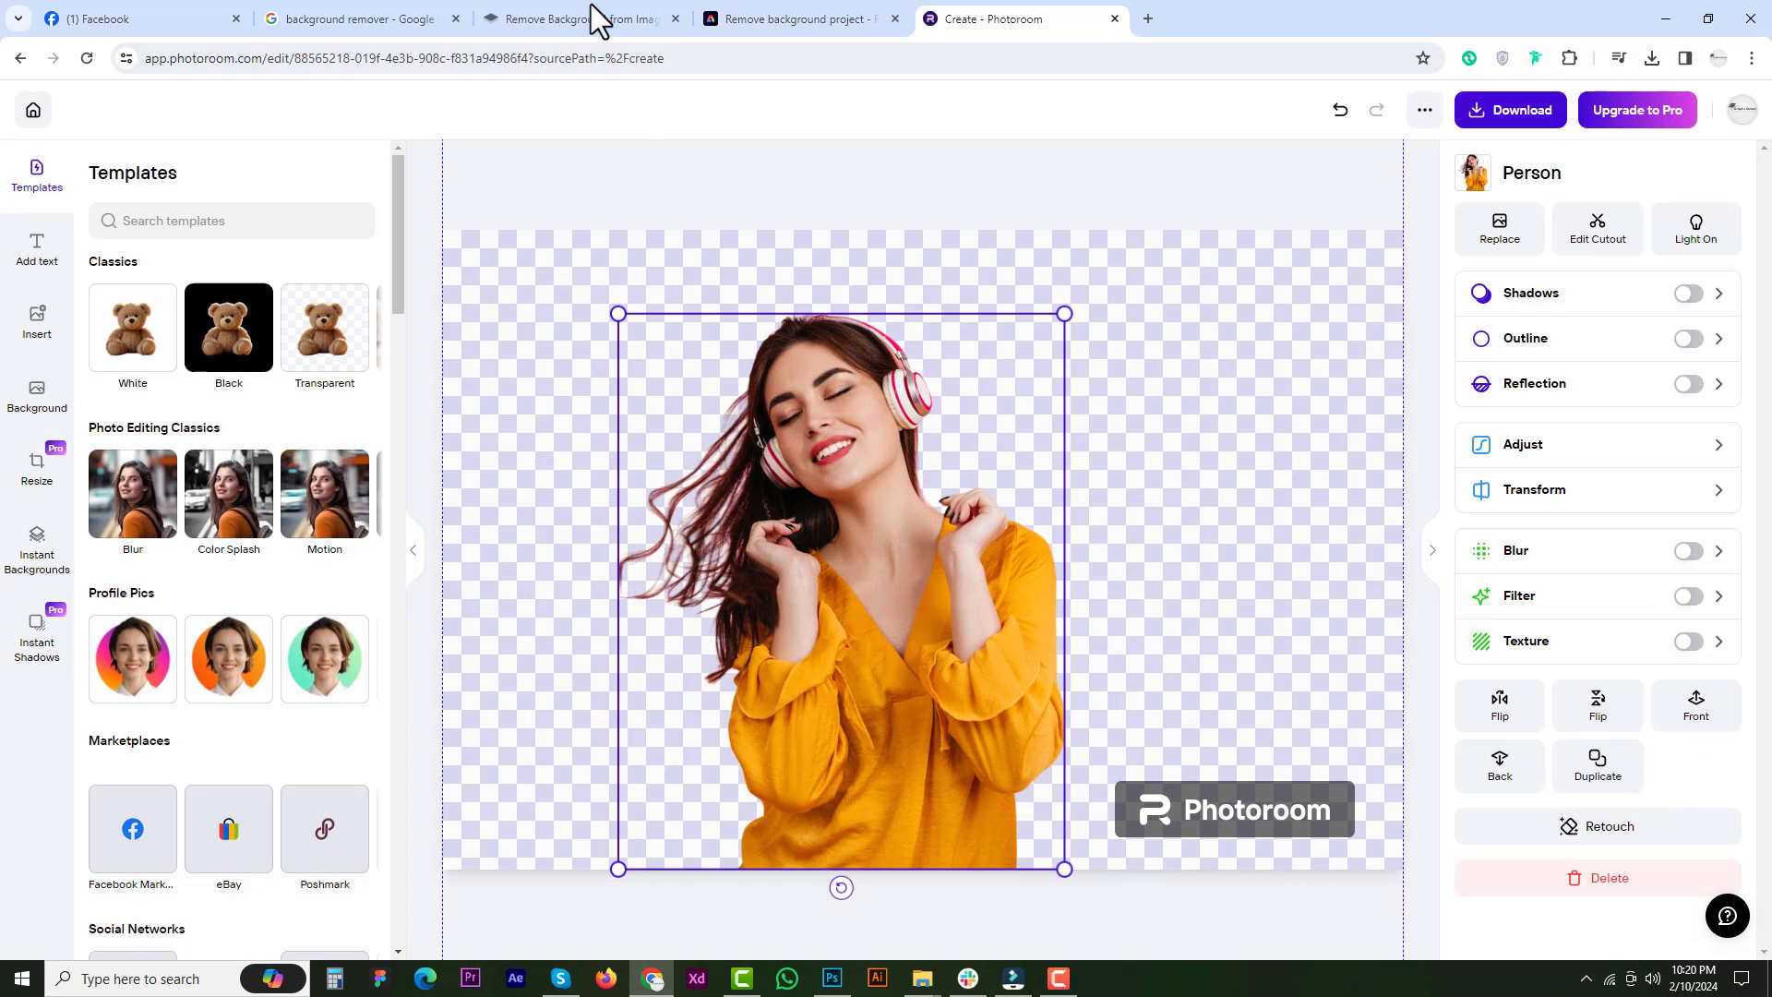
click(574, 19)
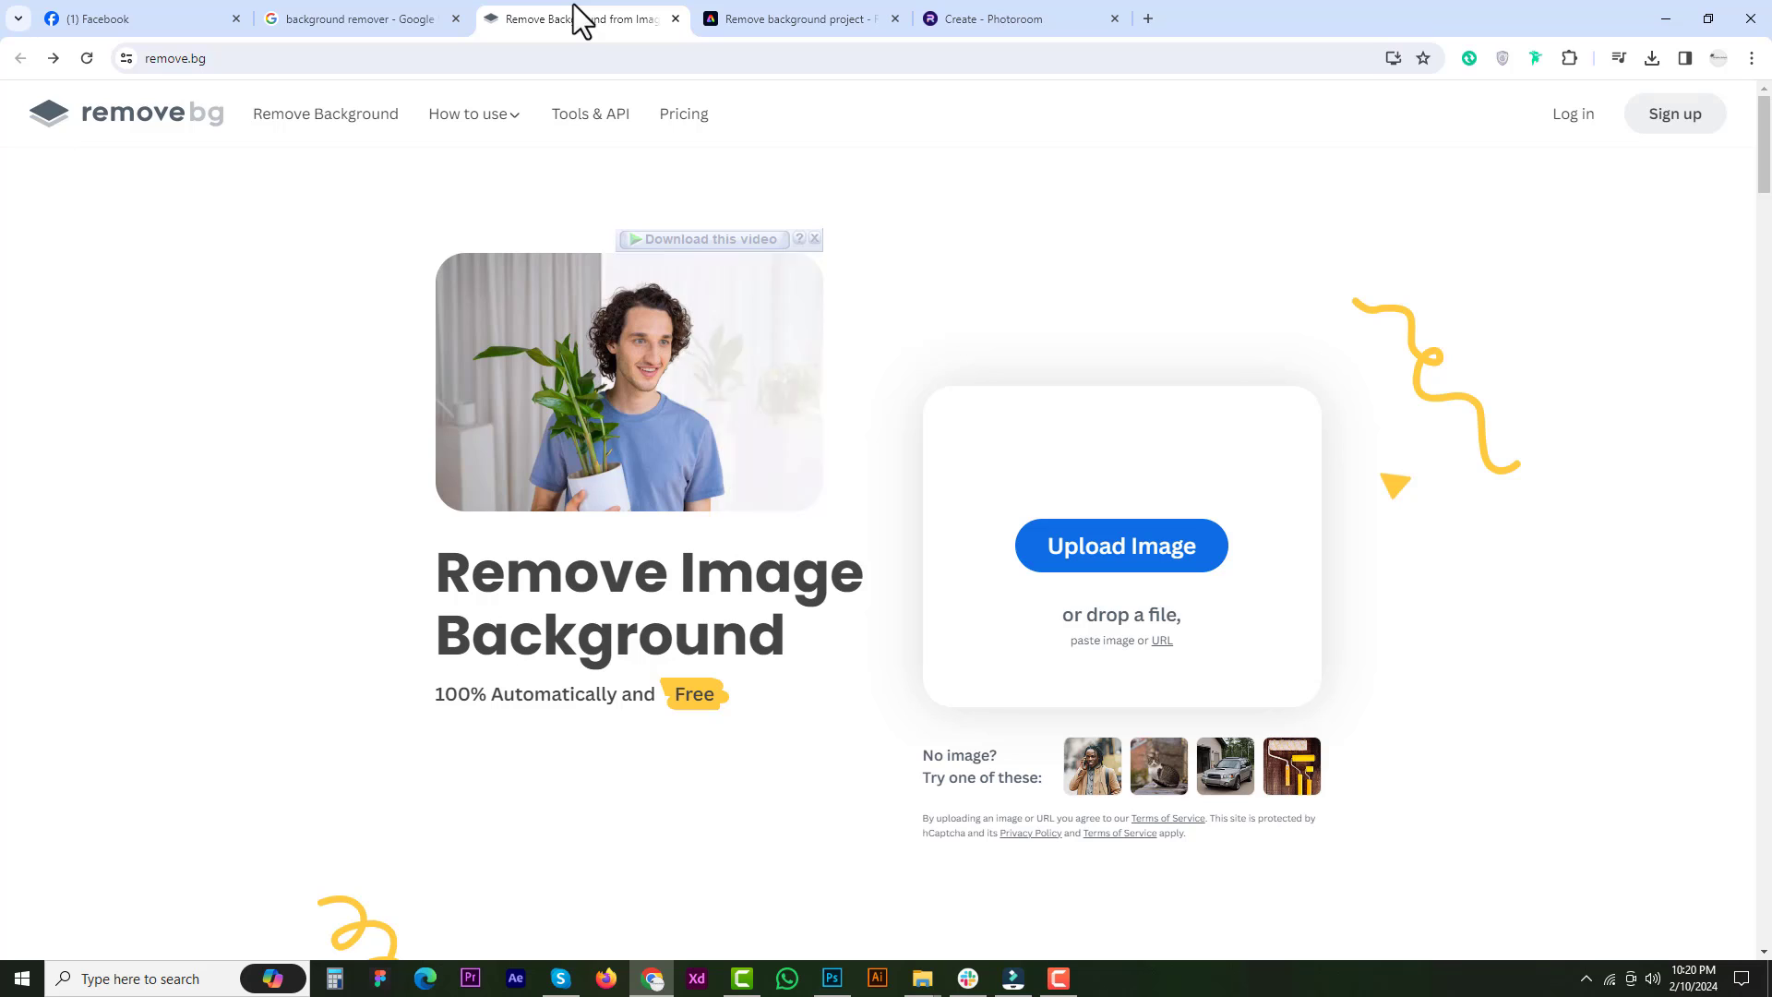
click(219, 58)
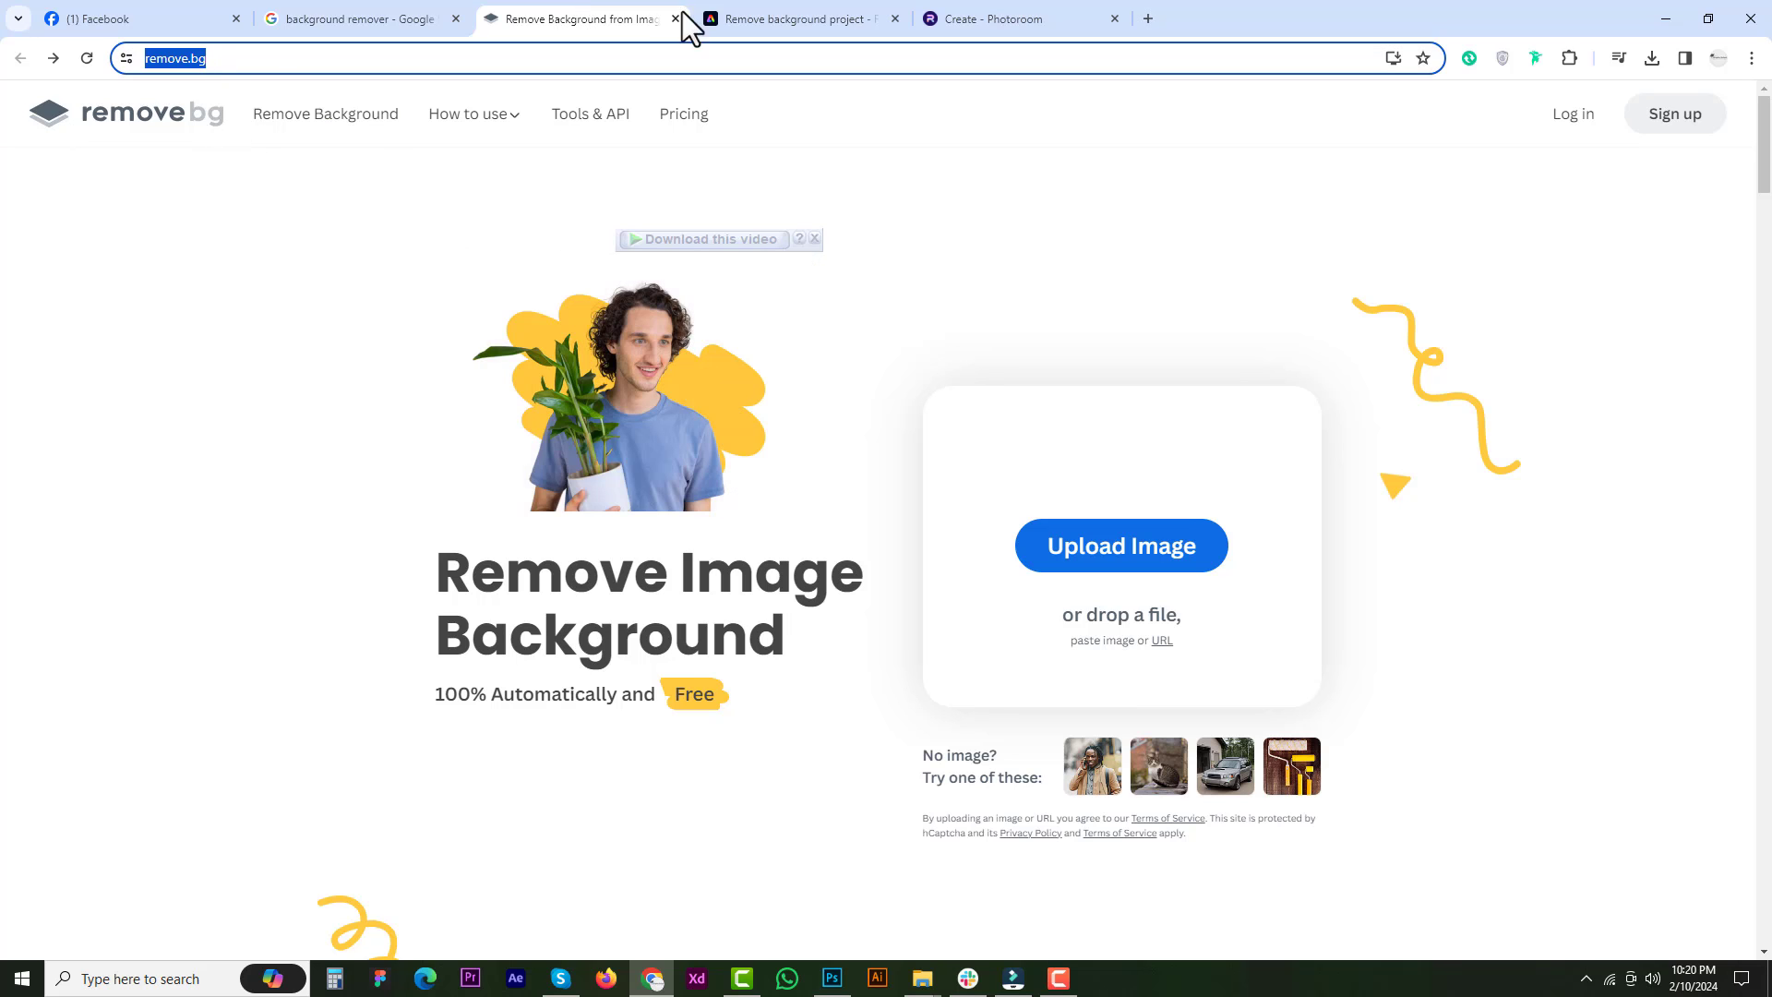
click(793, 19)
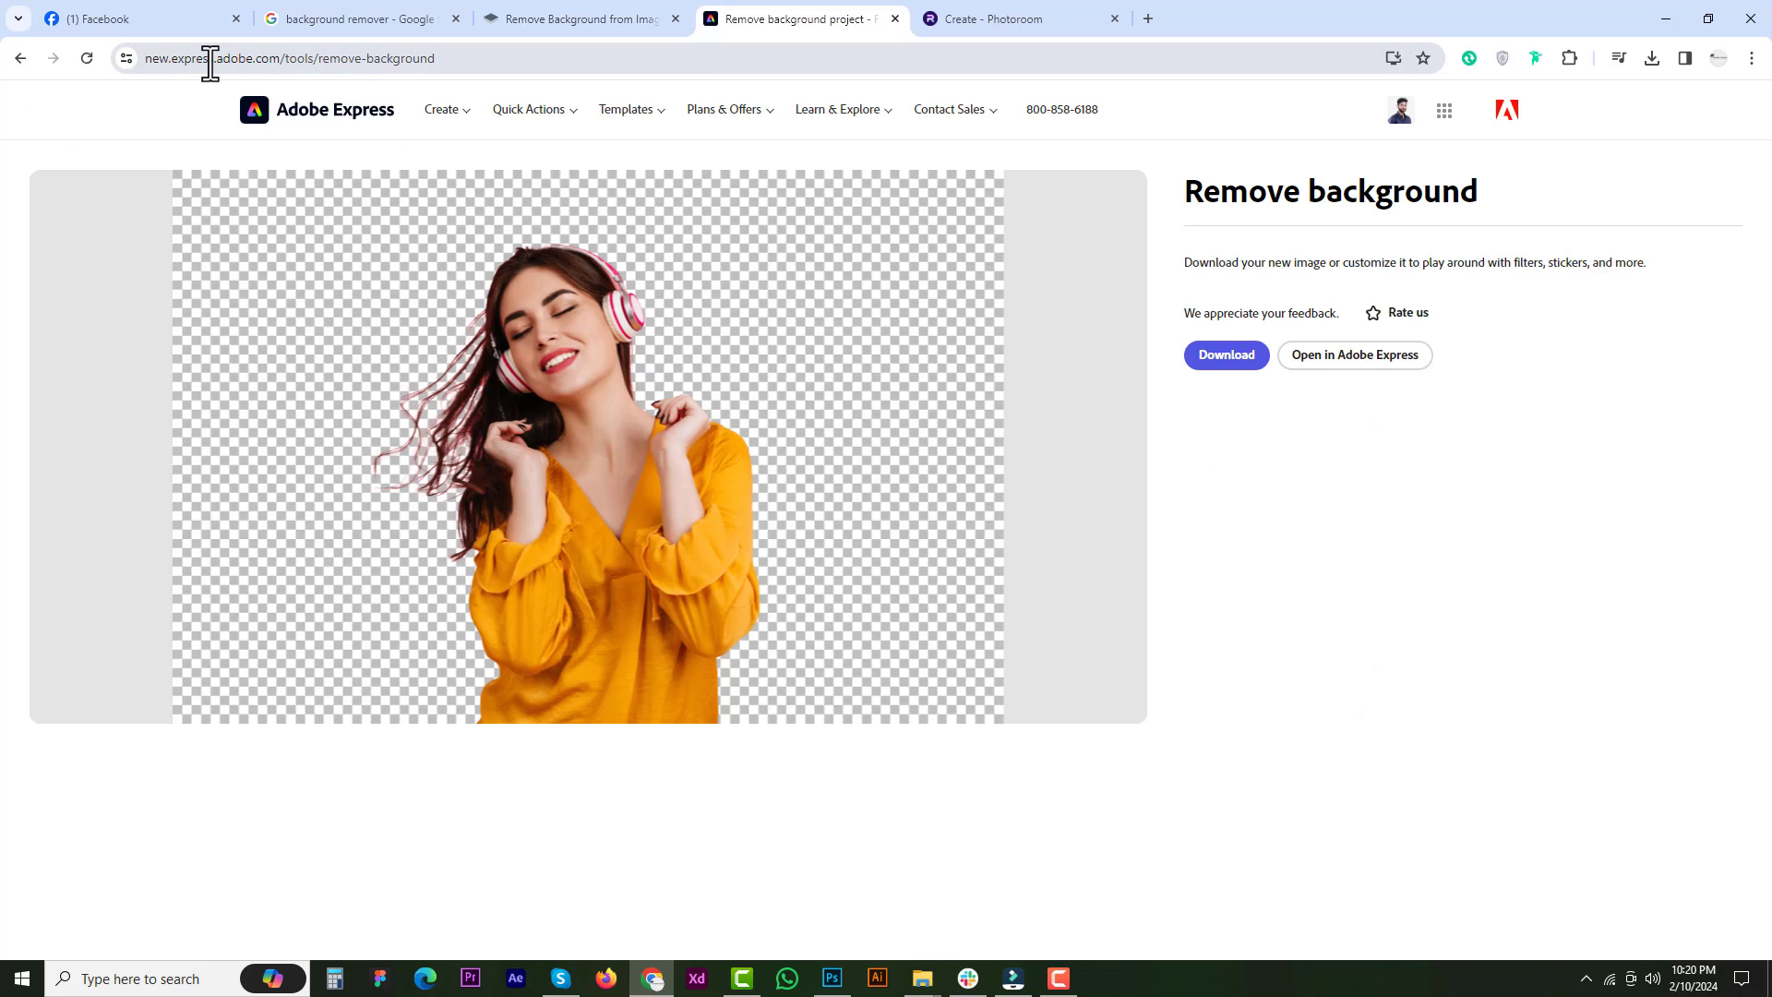
click(704, 59)
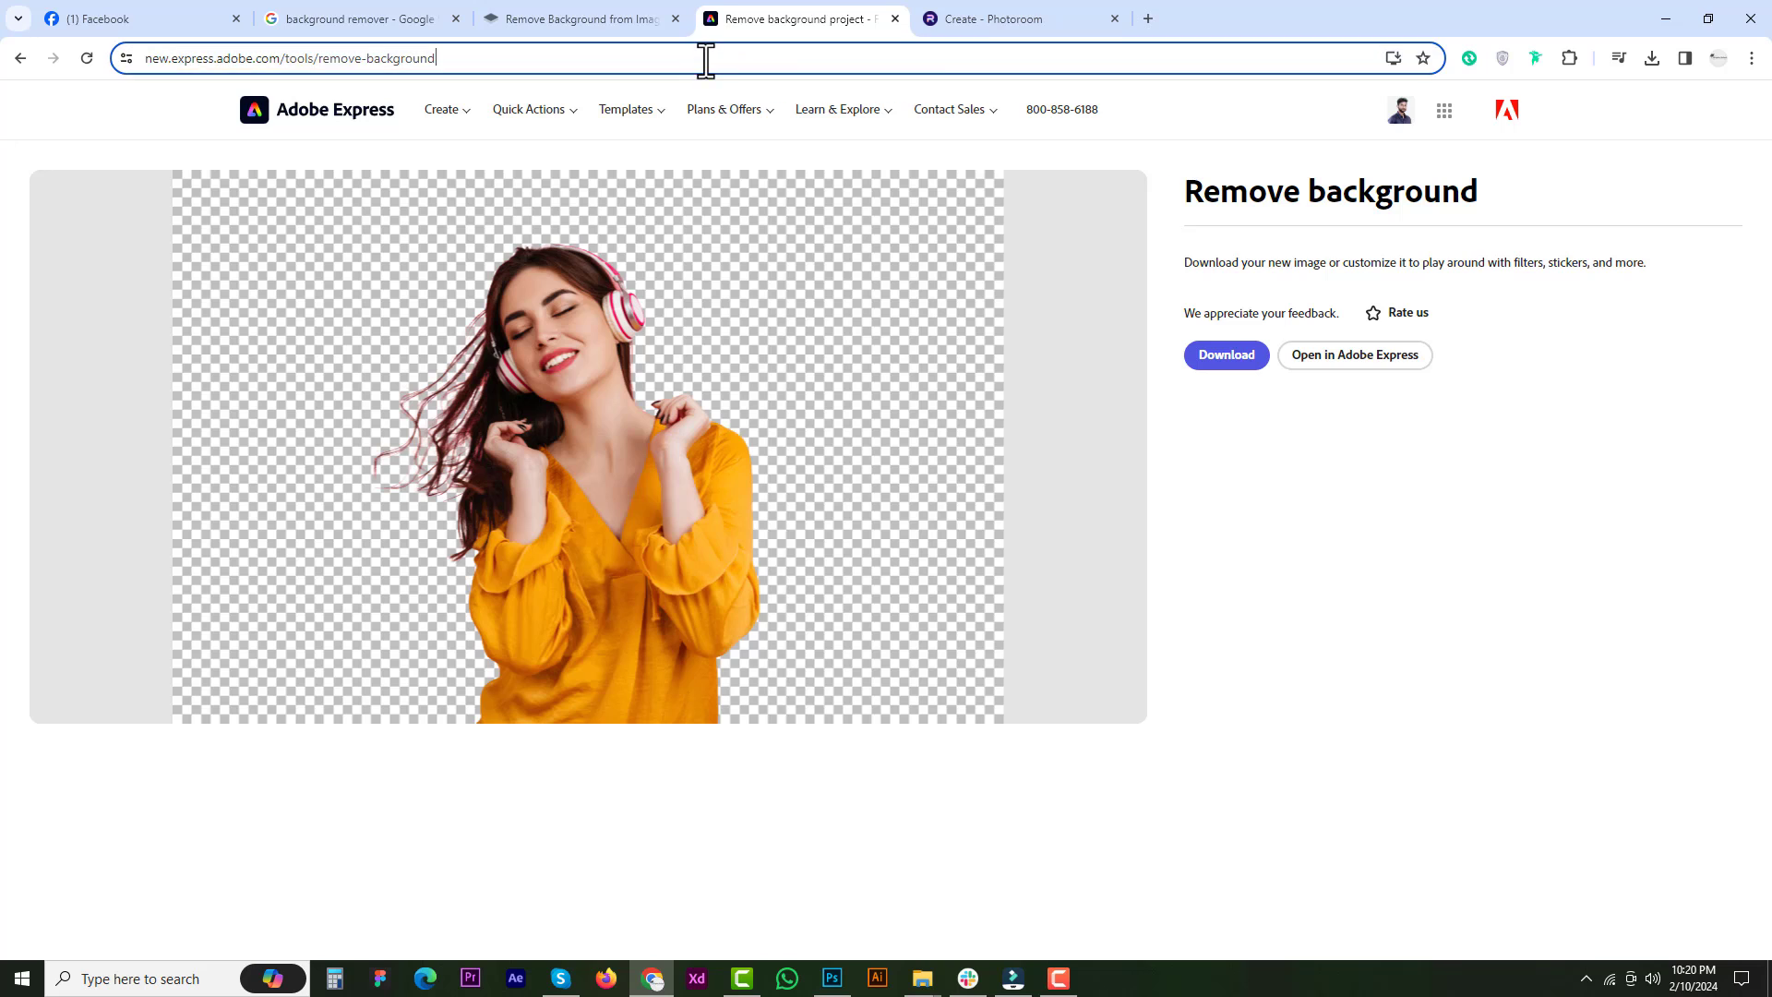
click(976, 20)
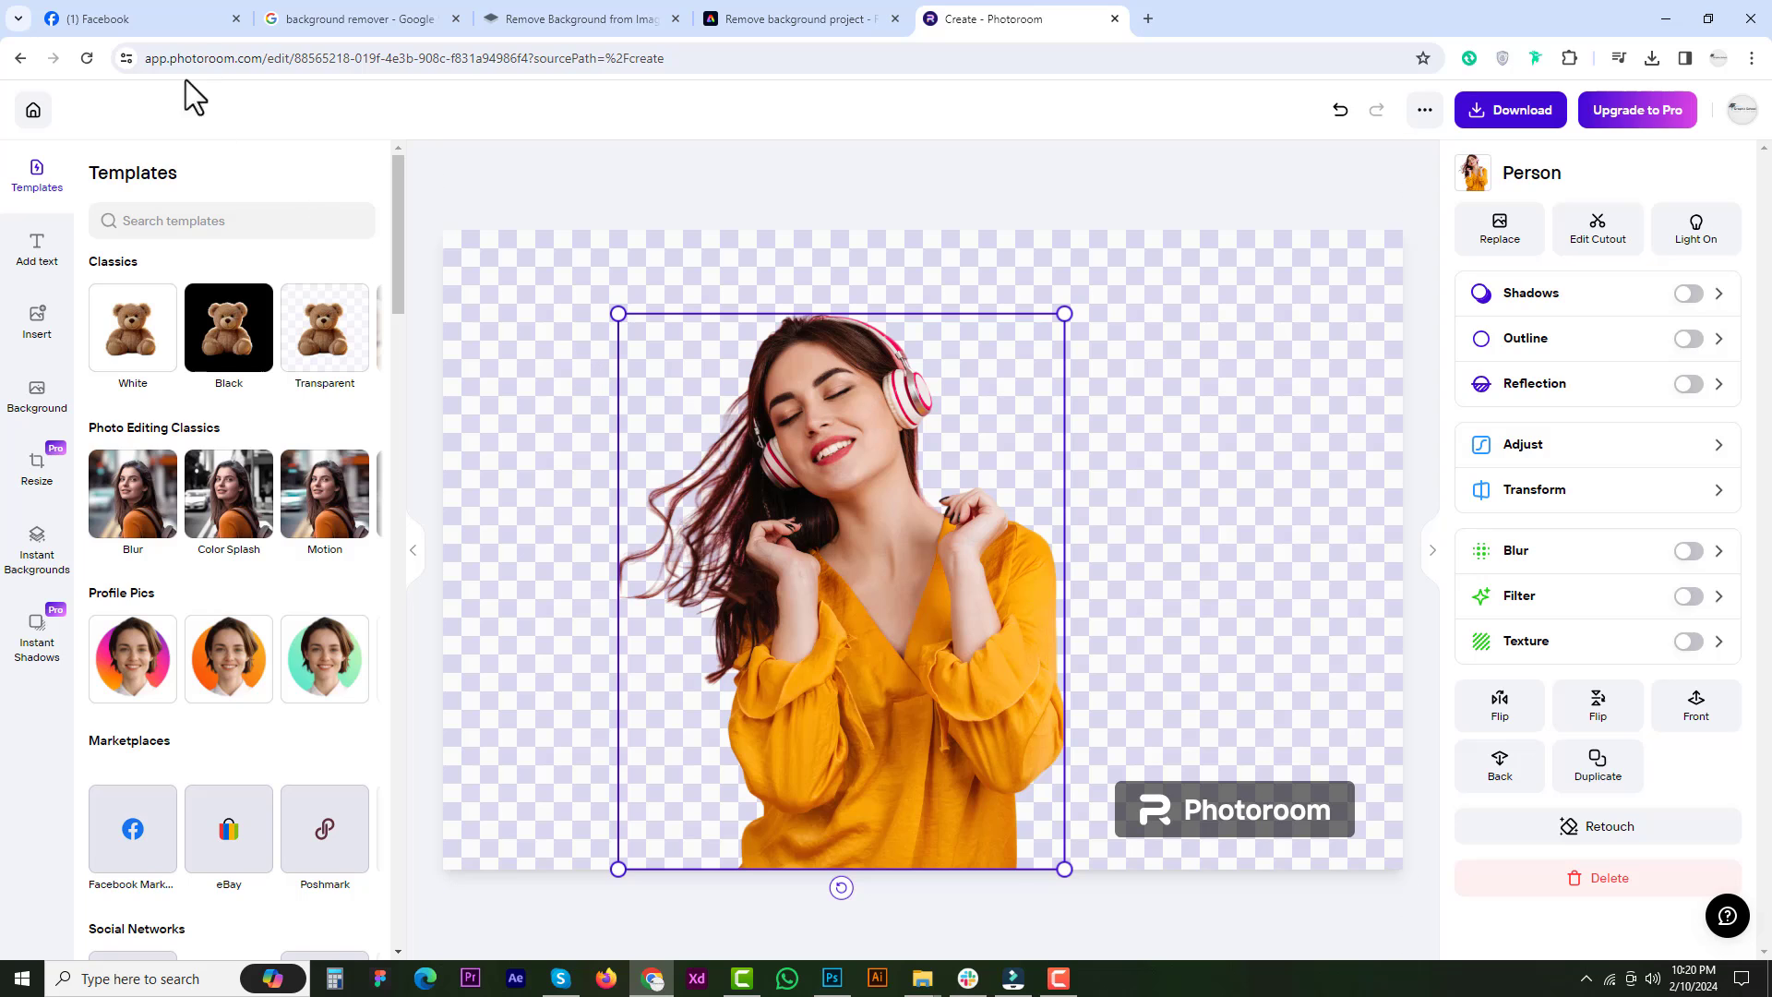
double_click(200, 59)
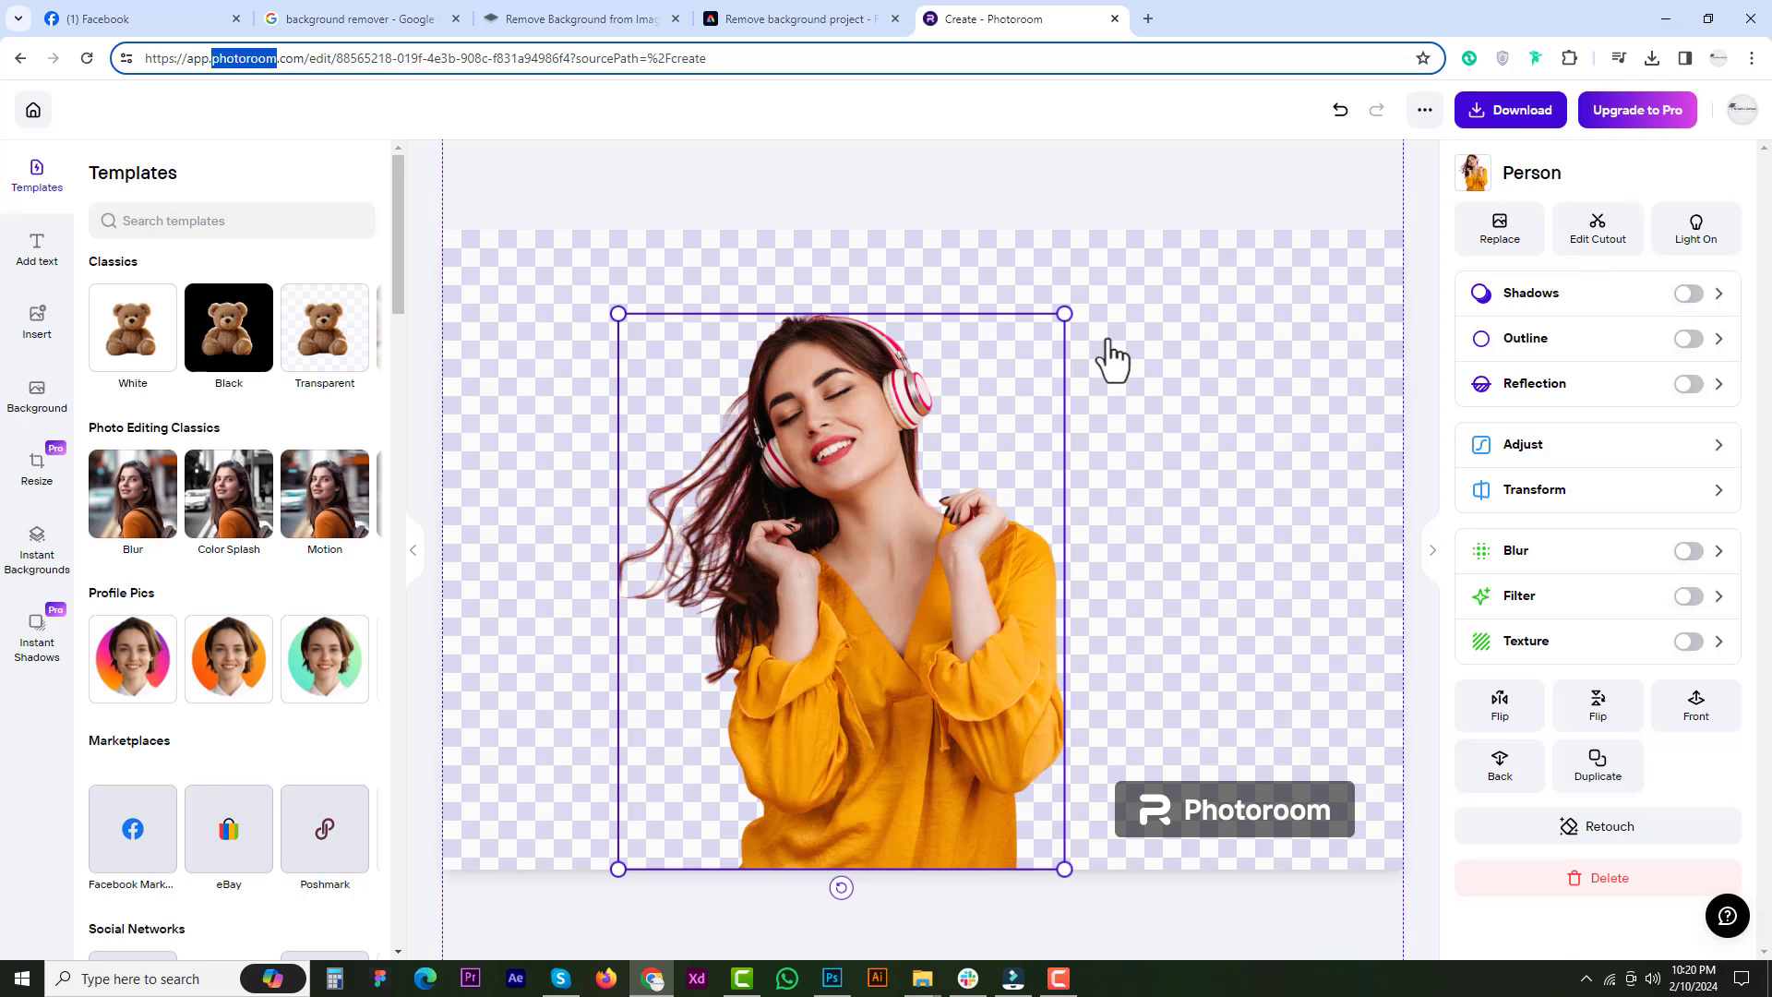
- Try the White template on the enlarged woman cutout and return the design to the Transparent template
drag(1064, 314, 1154, 262)
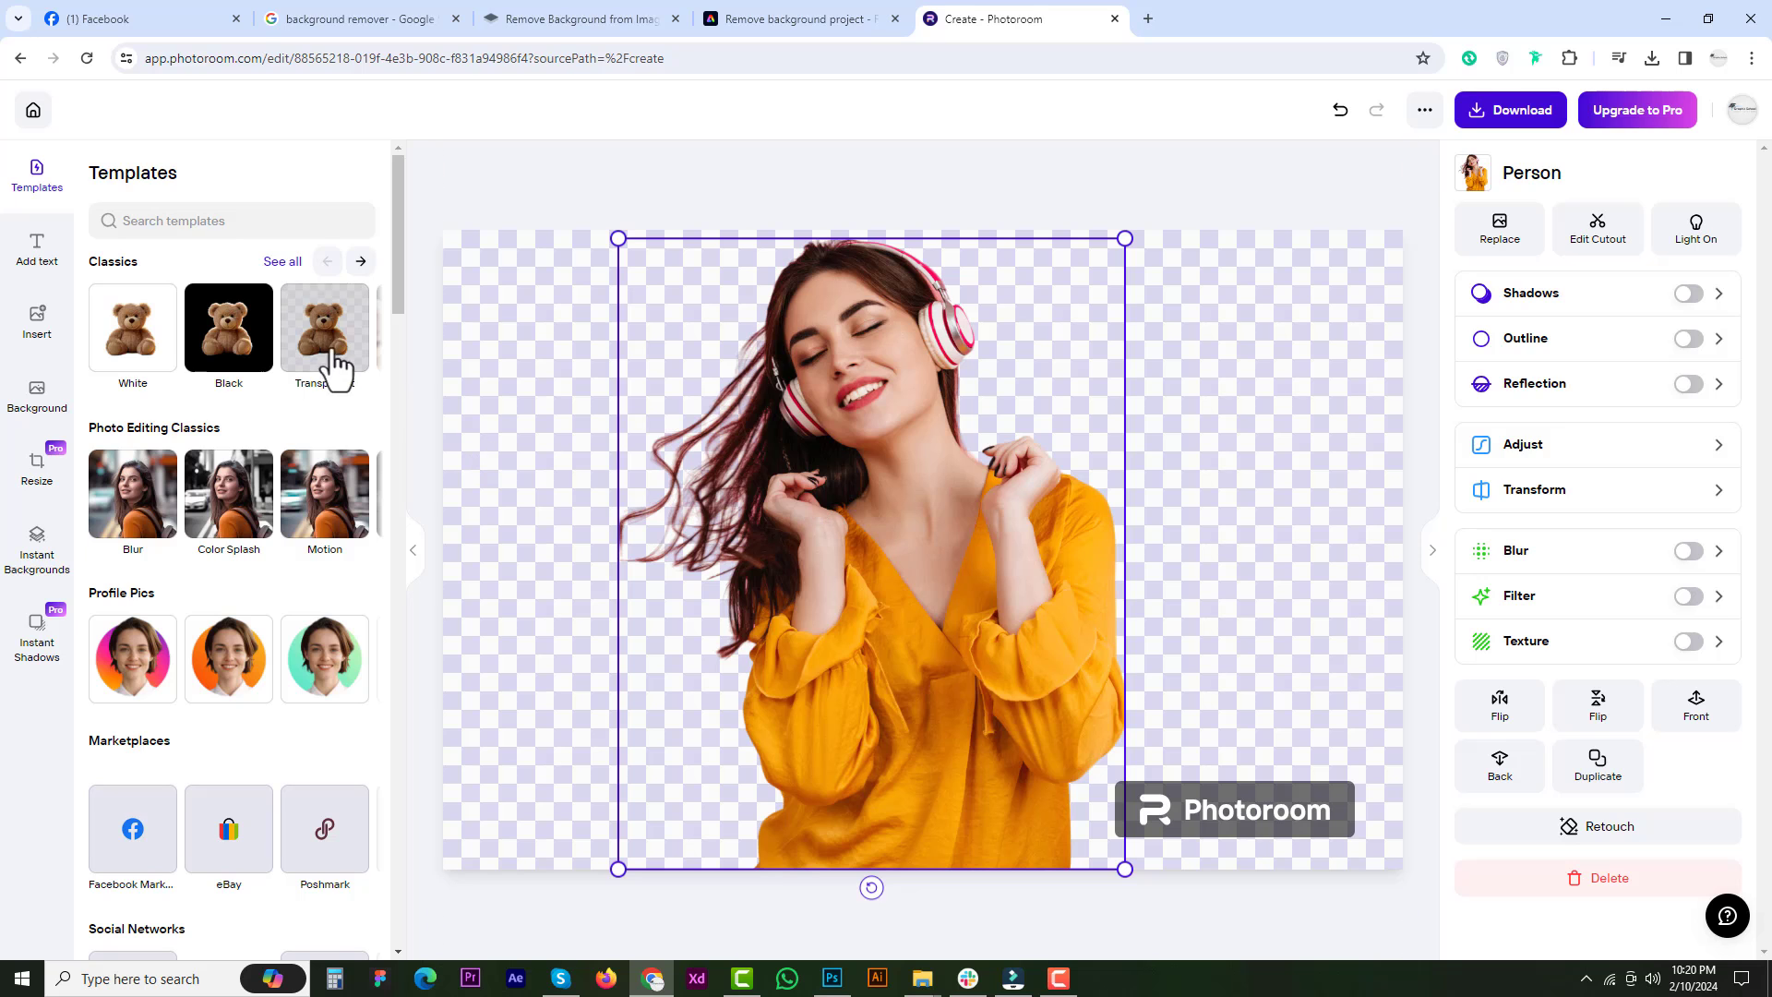
click(120, 332)
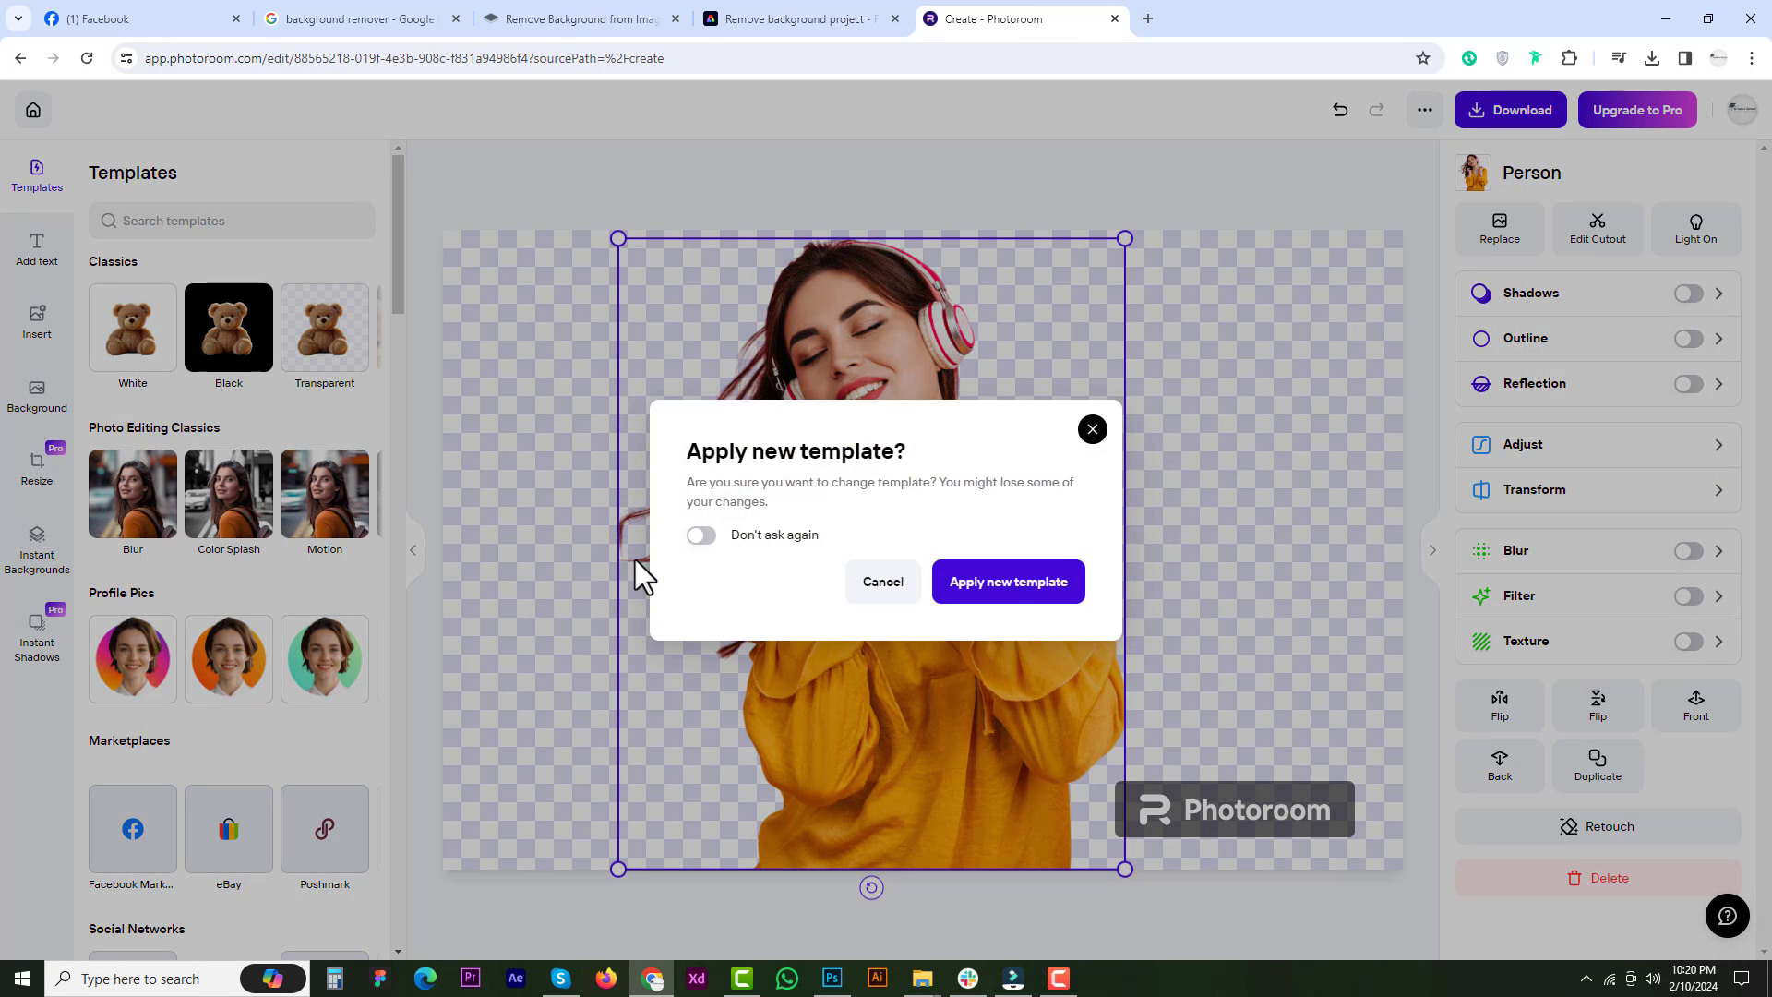
click(993, 623)
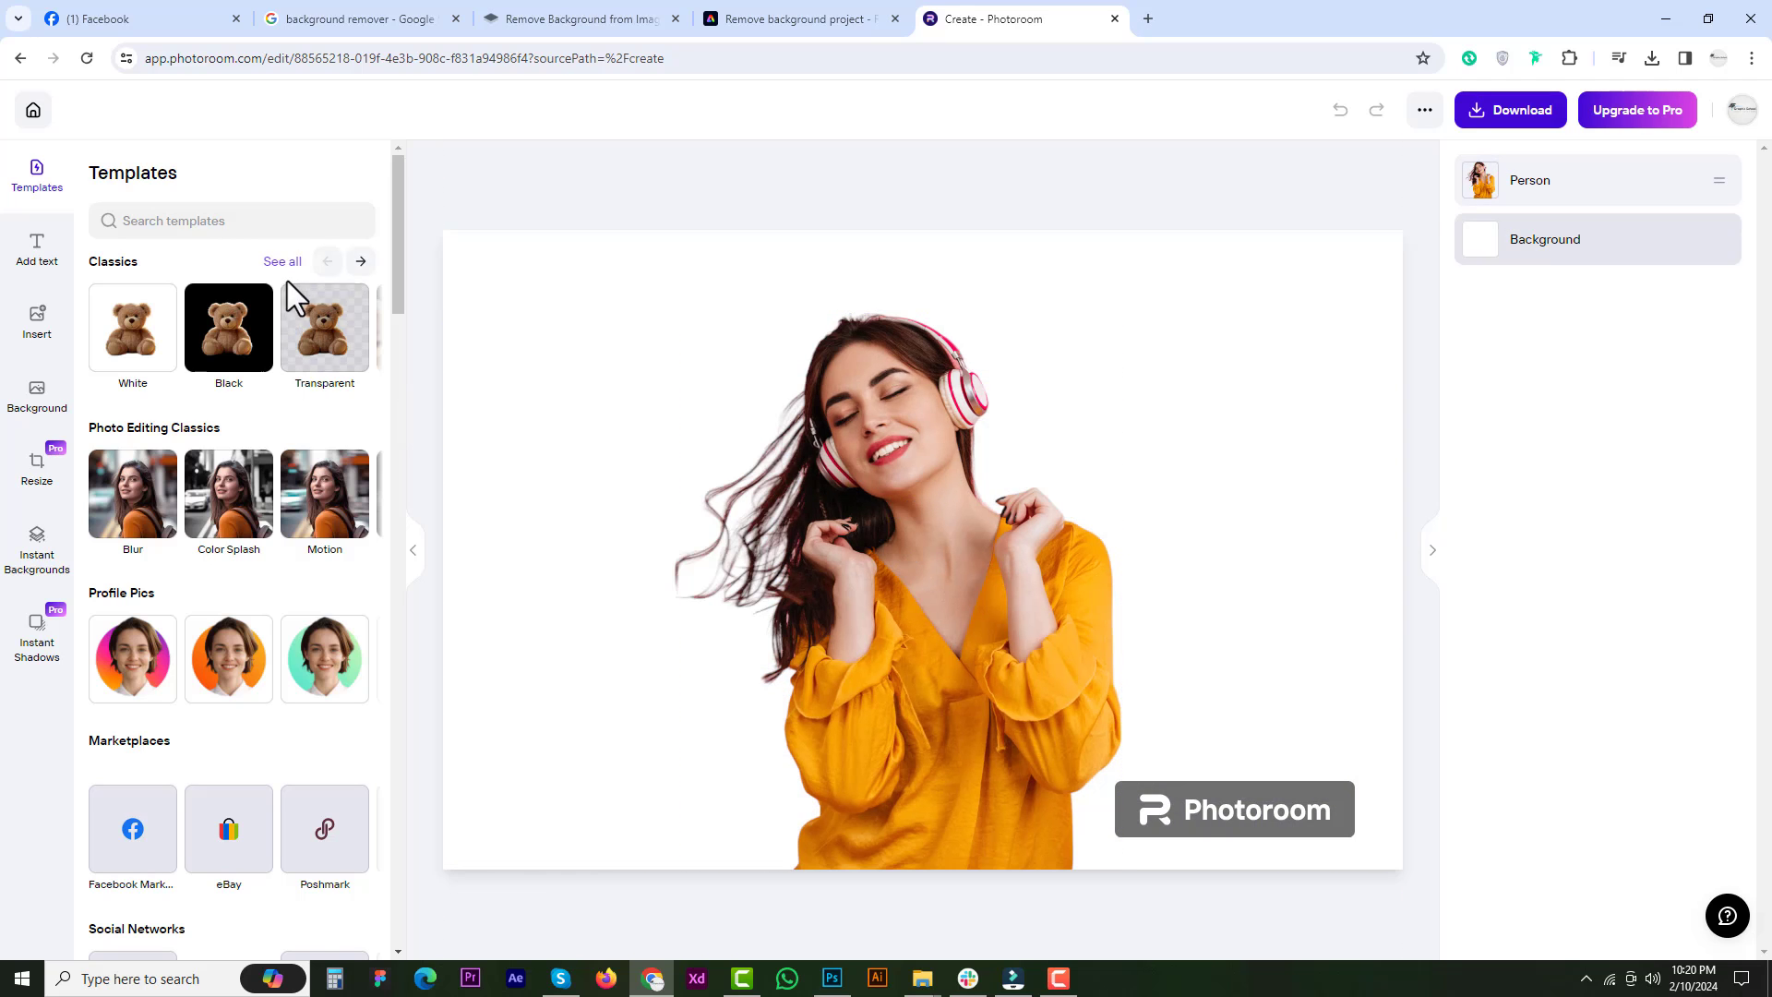
click(335, 360)
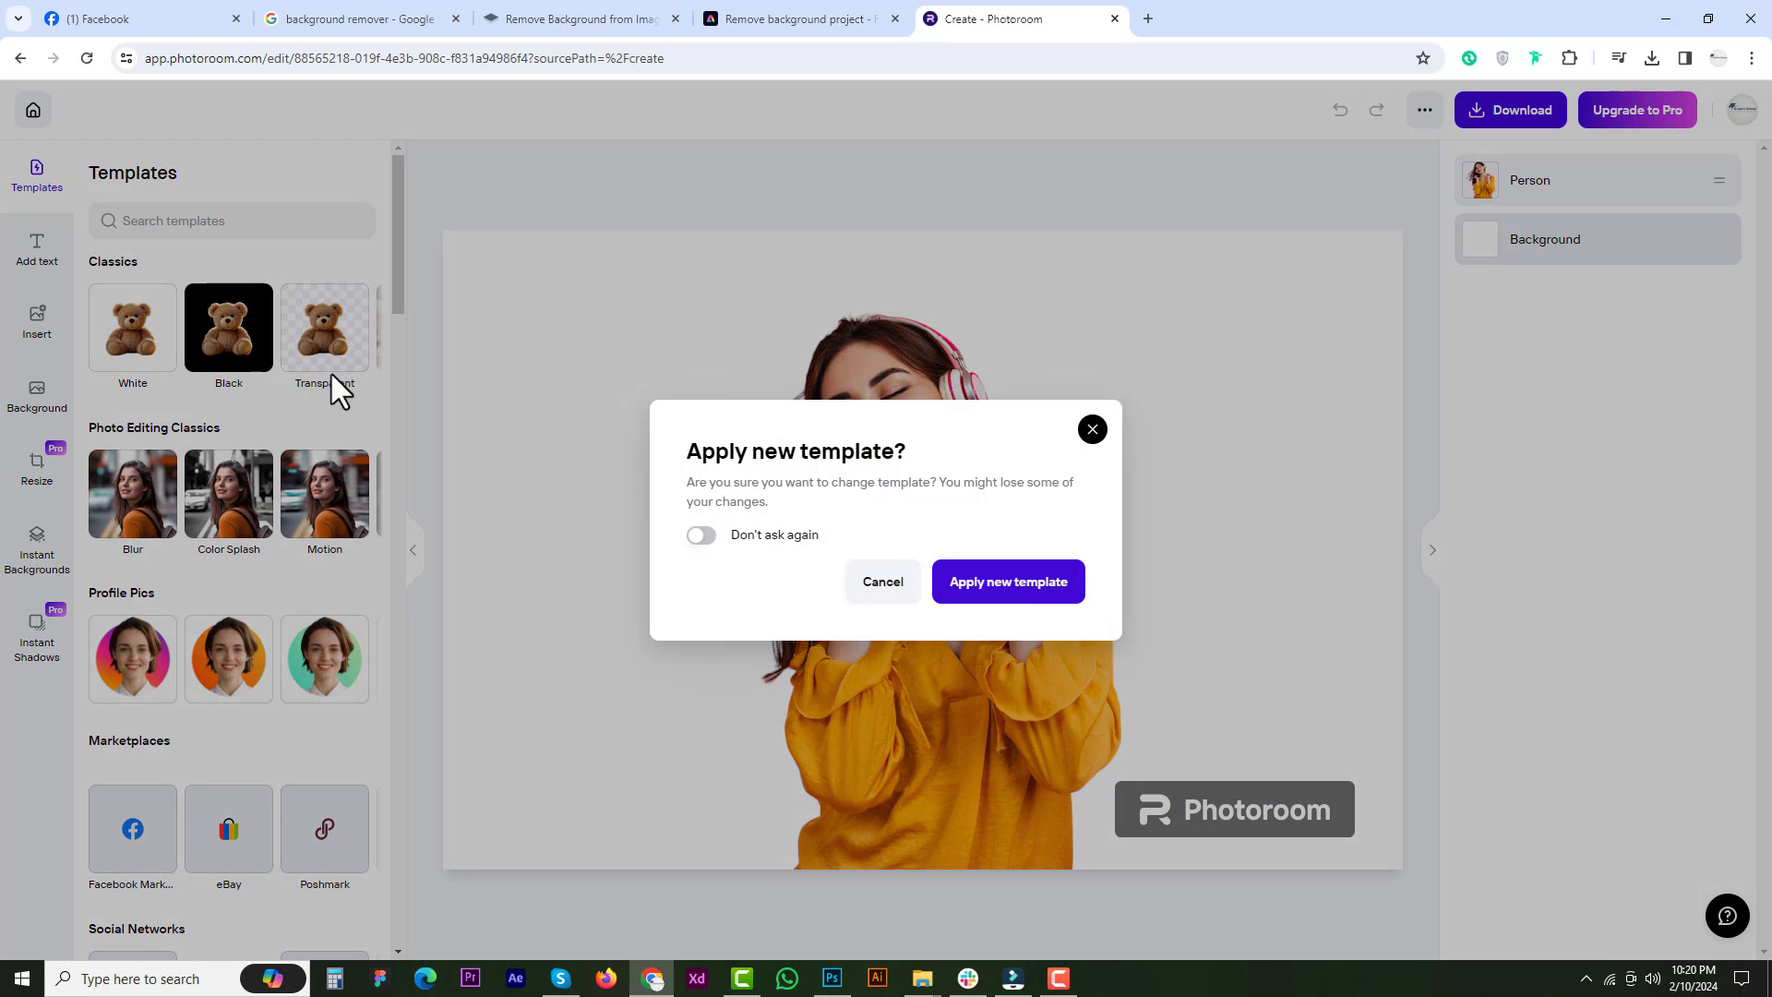
click(1024, 598)
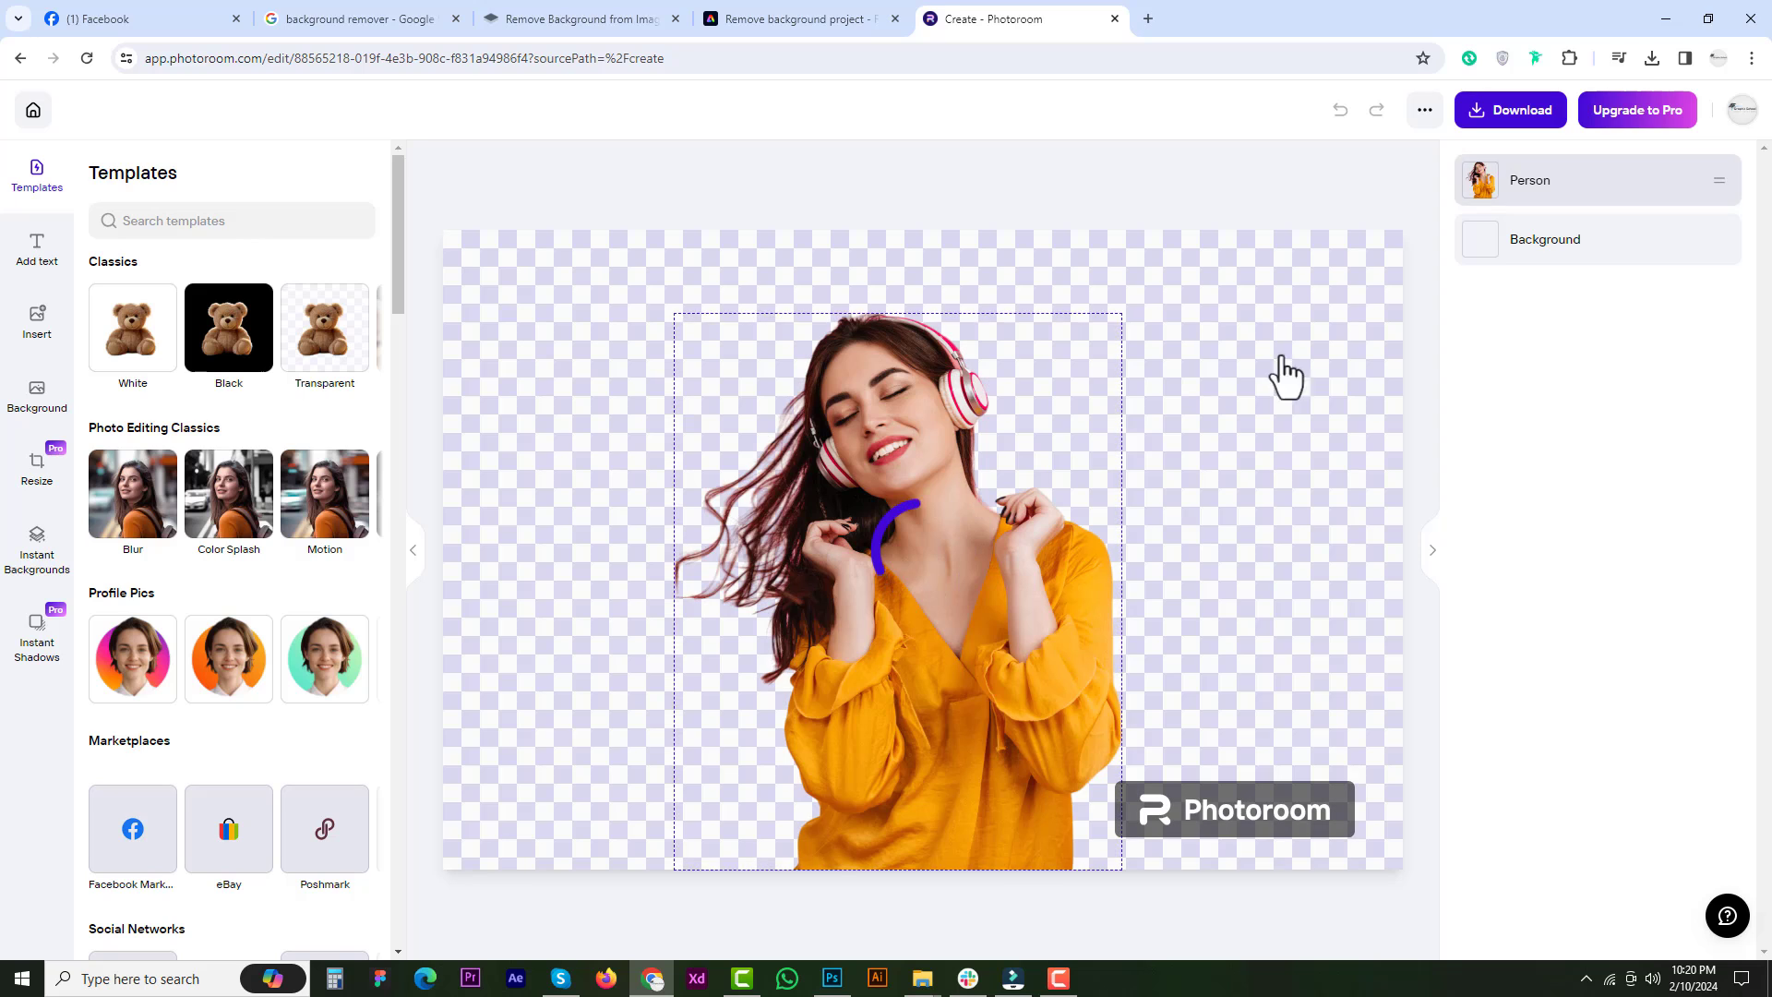
- Open Photoroom's download options and select PNG format with the free Preview with logo quality
click(1524, 111)
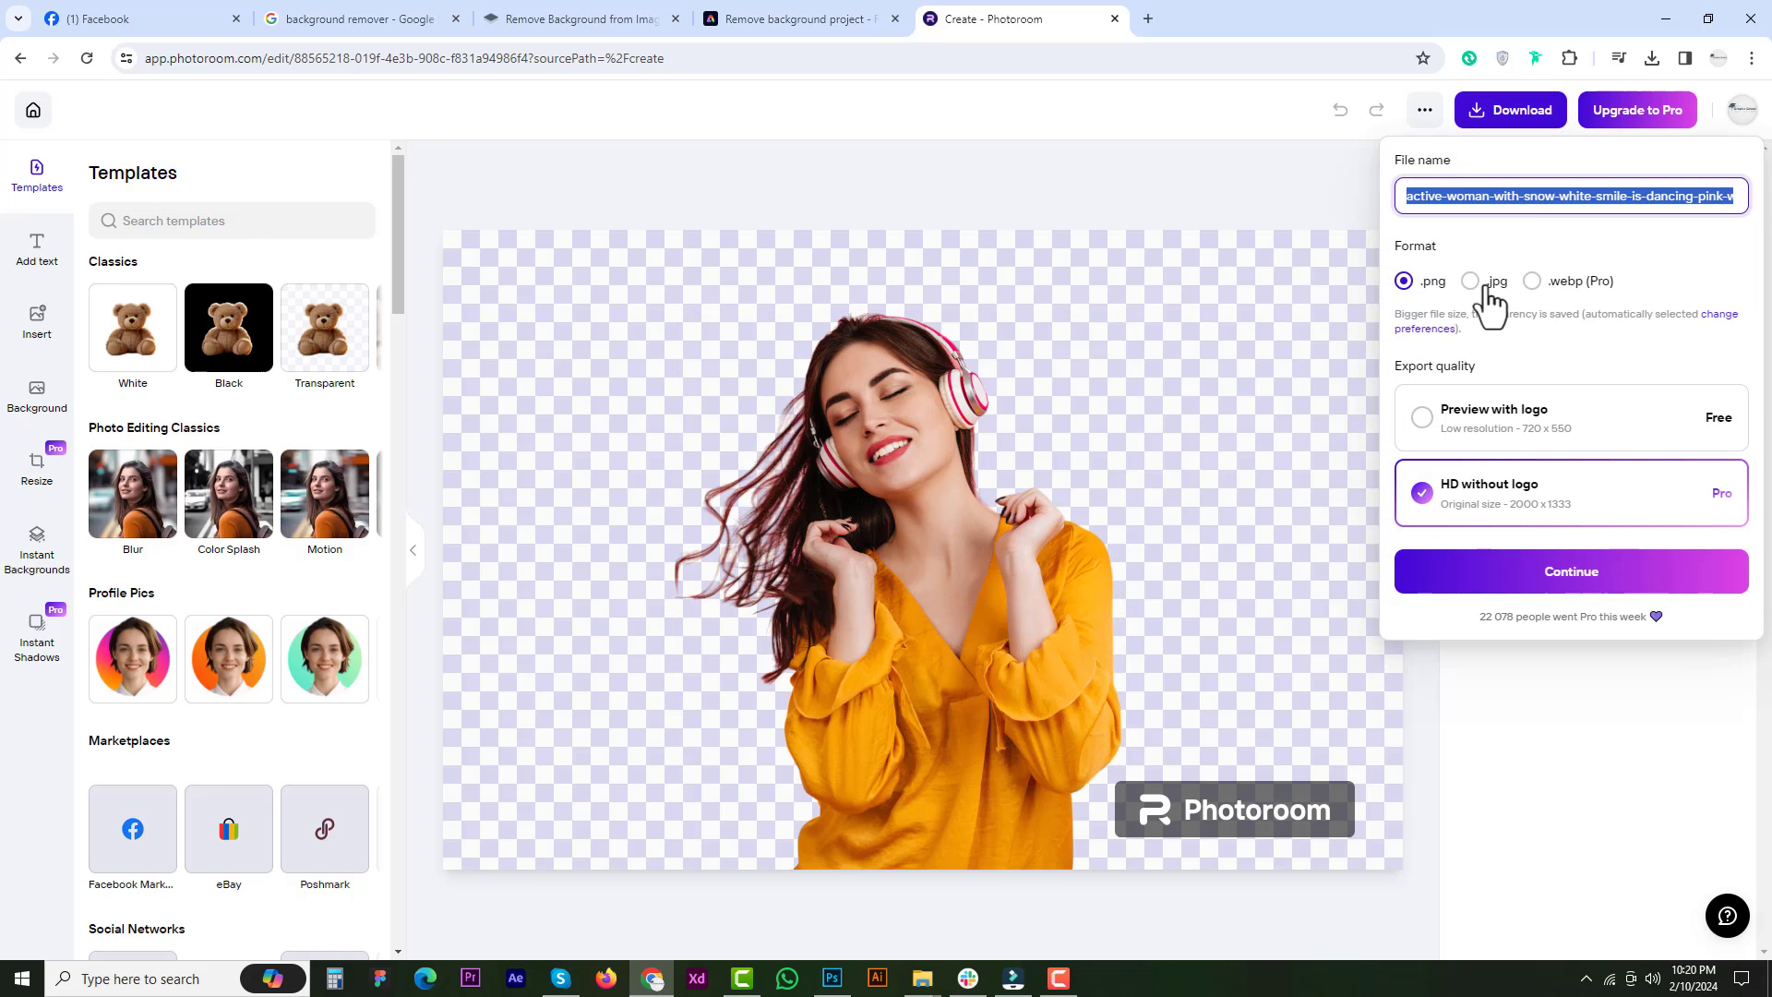
click(1419, 283)
click(1472, 434)
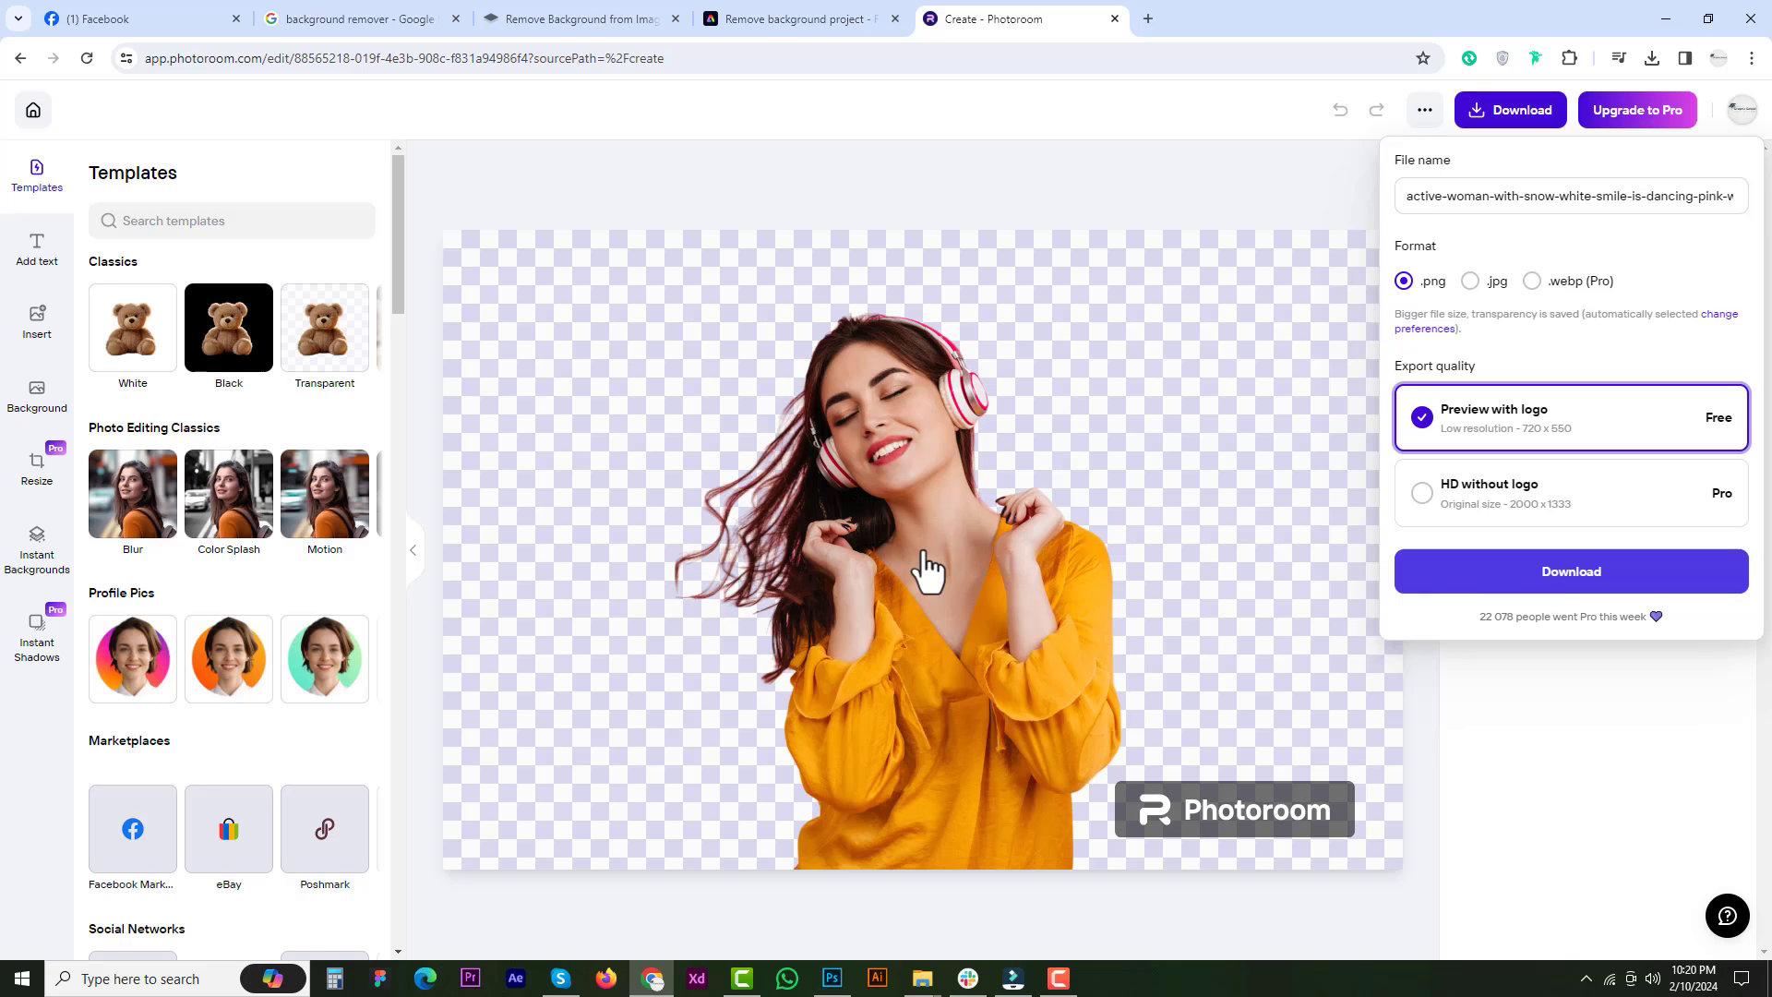
- Move the cutout over the Photoroom logo, try to delete the logo and dismiss the Pro upgrade offer
drag(902, 554, 1023, 544)
mouse_move(1243, 845)
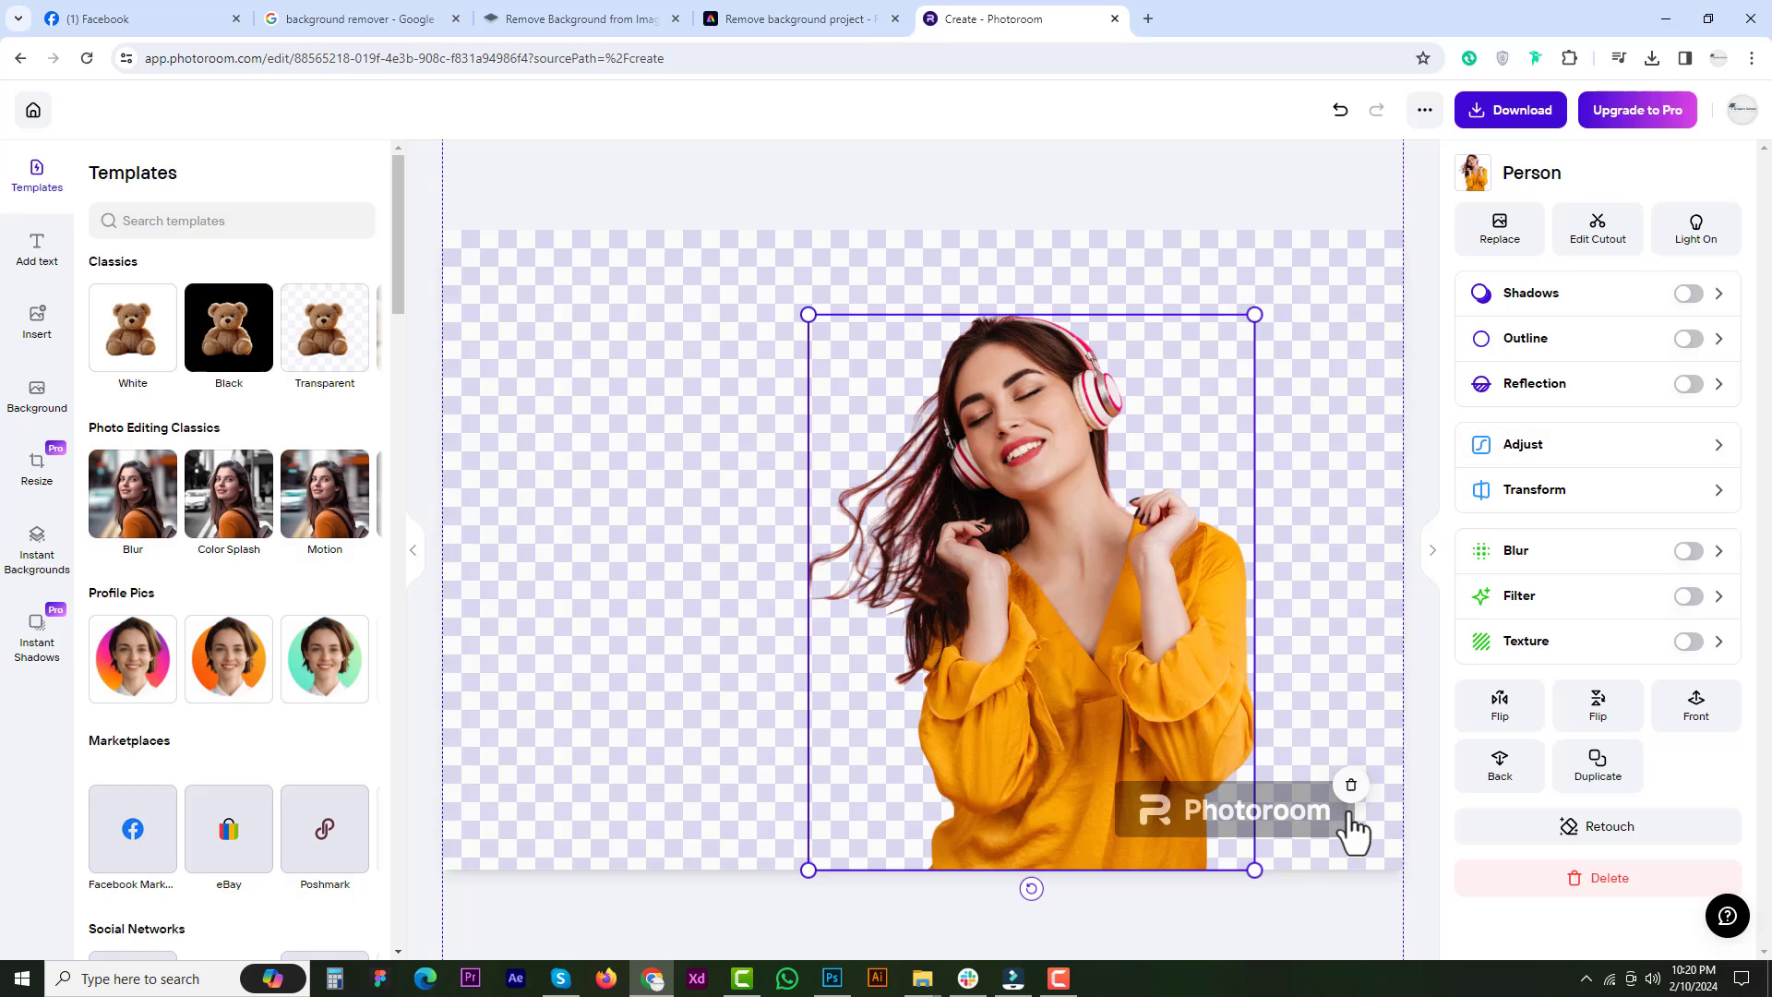
click(1353, 786)
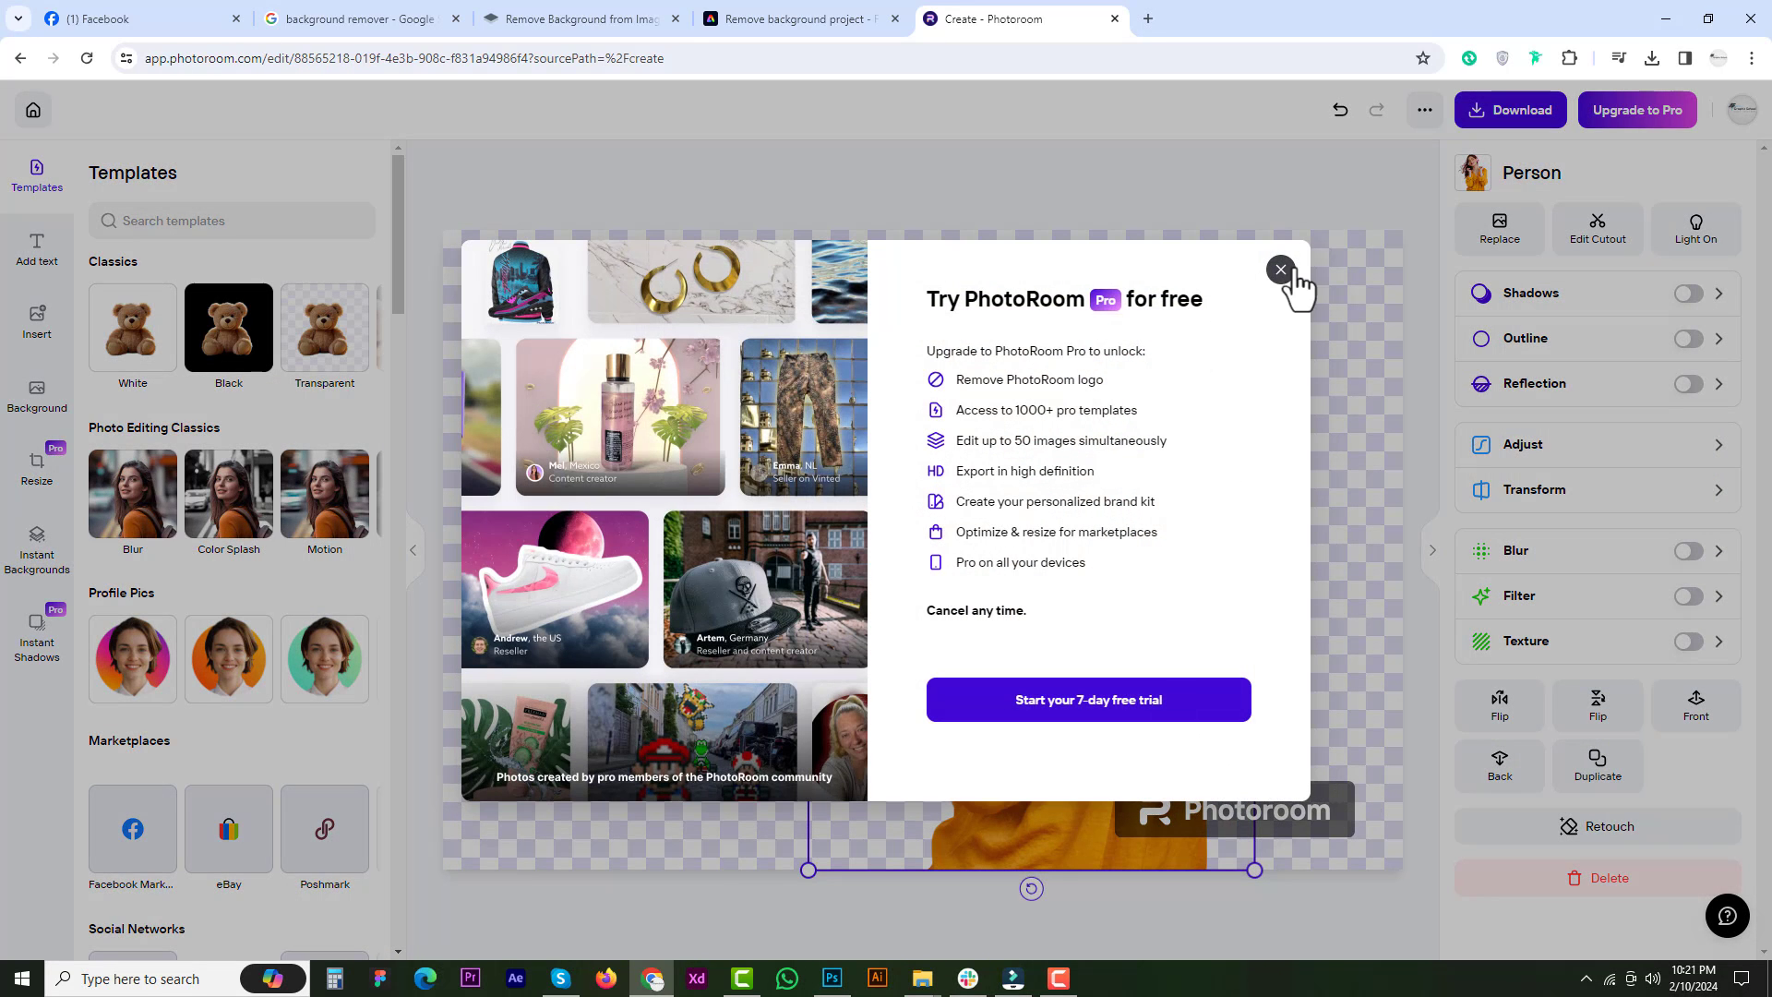
click(1281, 270)
- Enlarge the woman's cutout to nearly the full canvas height and place it in the canvas's left half, clear of the logo
drag(1086, 532, 937, 526)
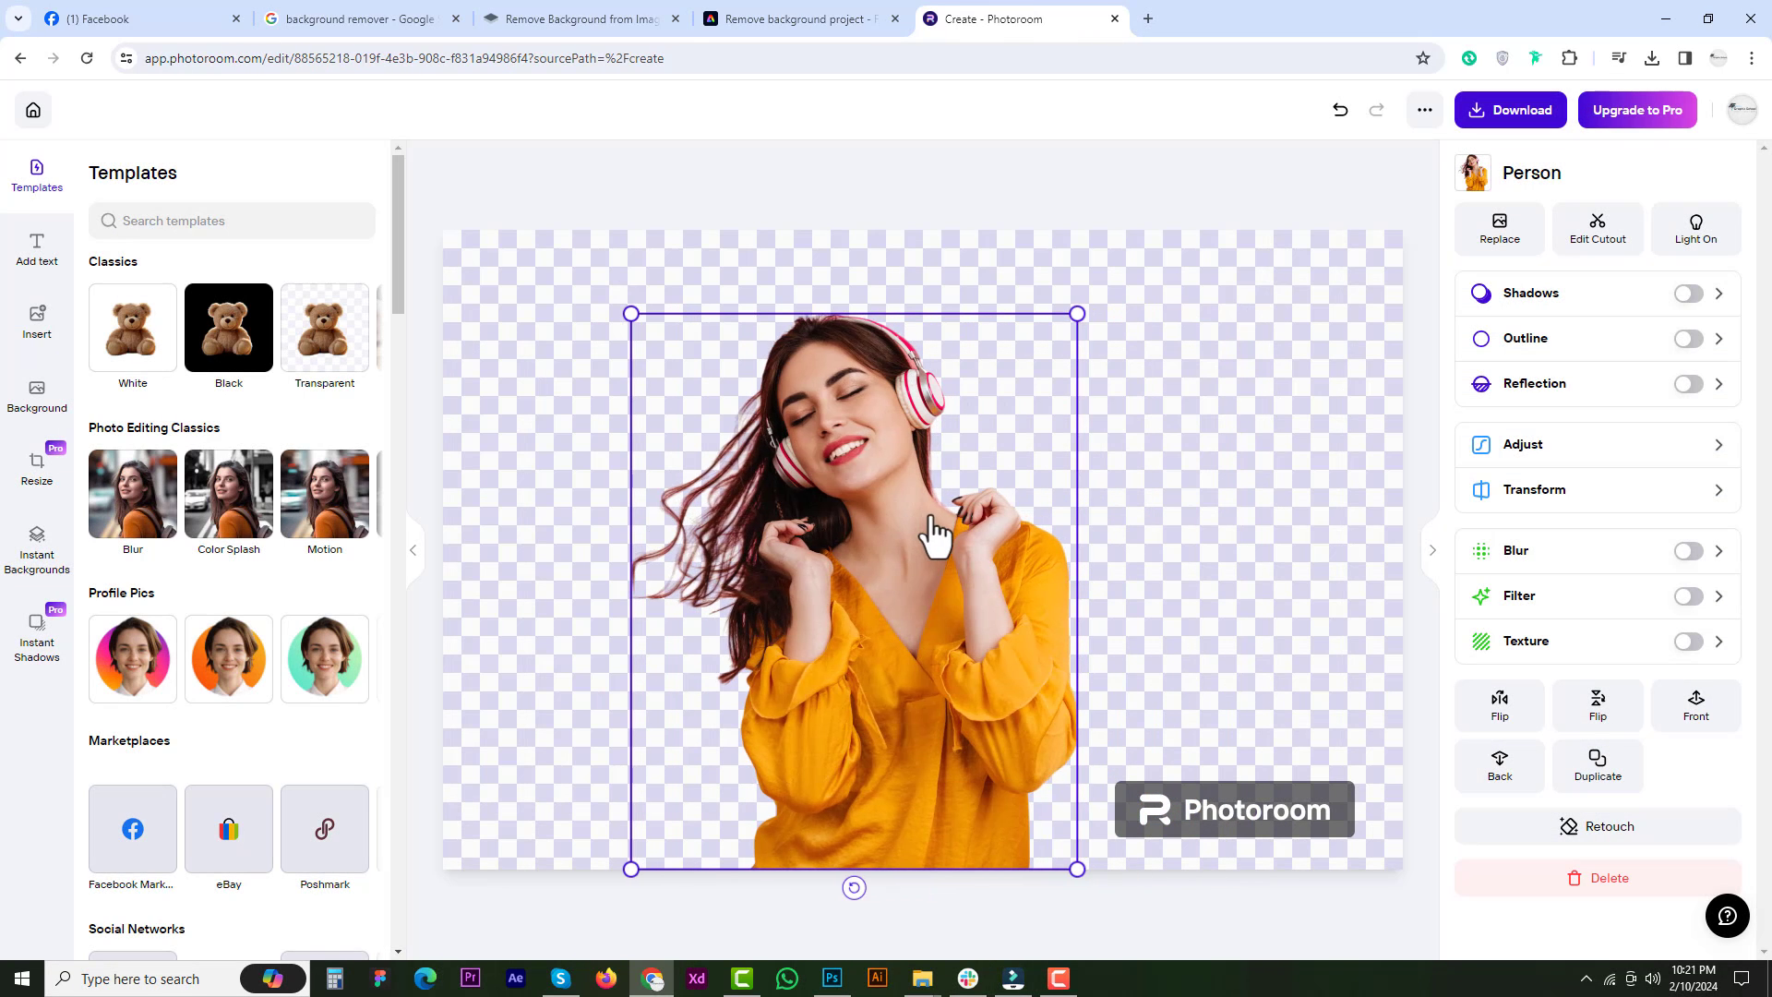
drag(632, 312, 535, 241)
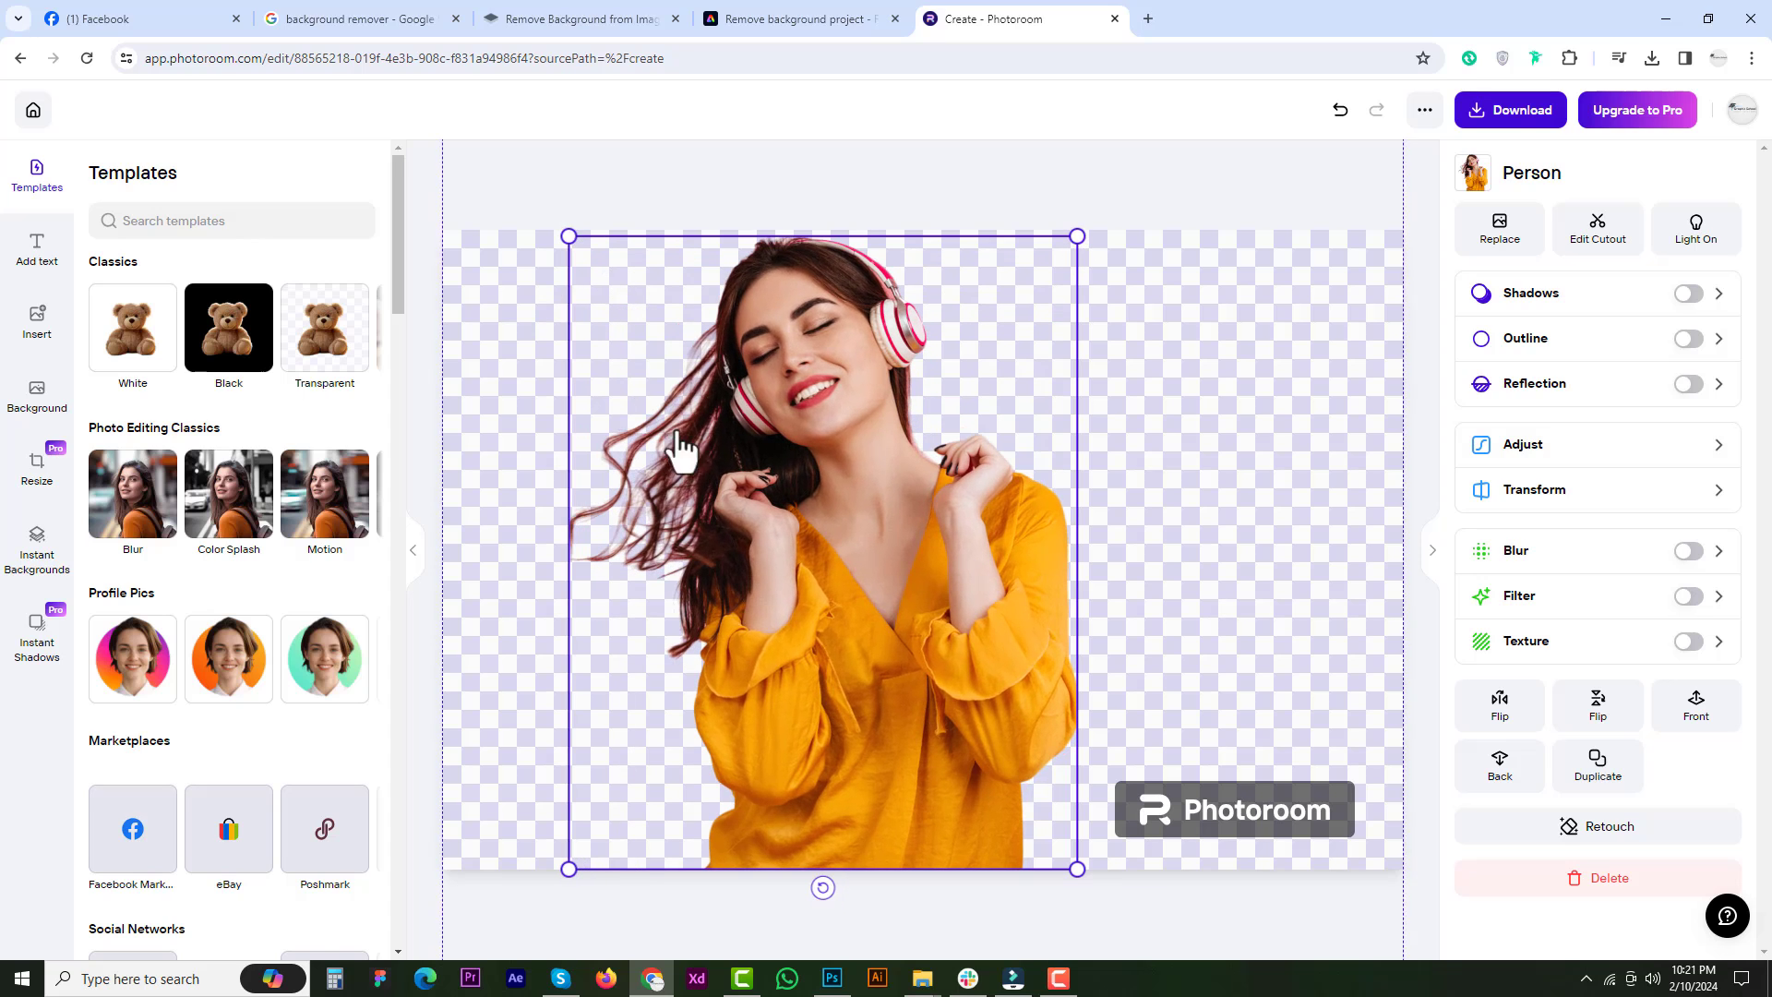
drag(927, 648, 838, 646)
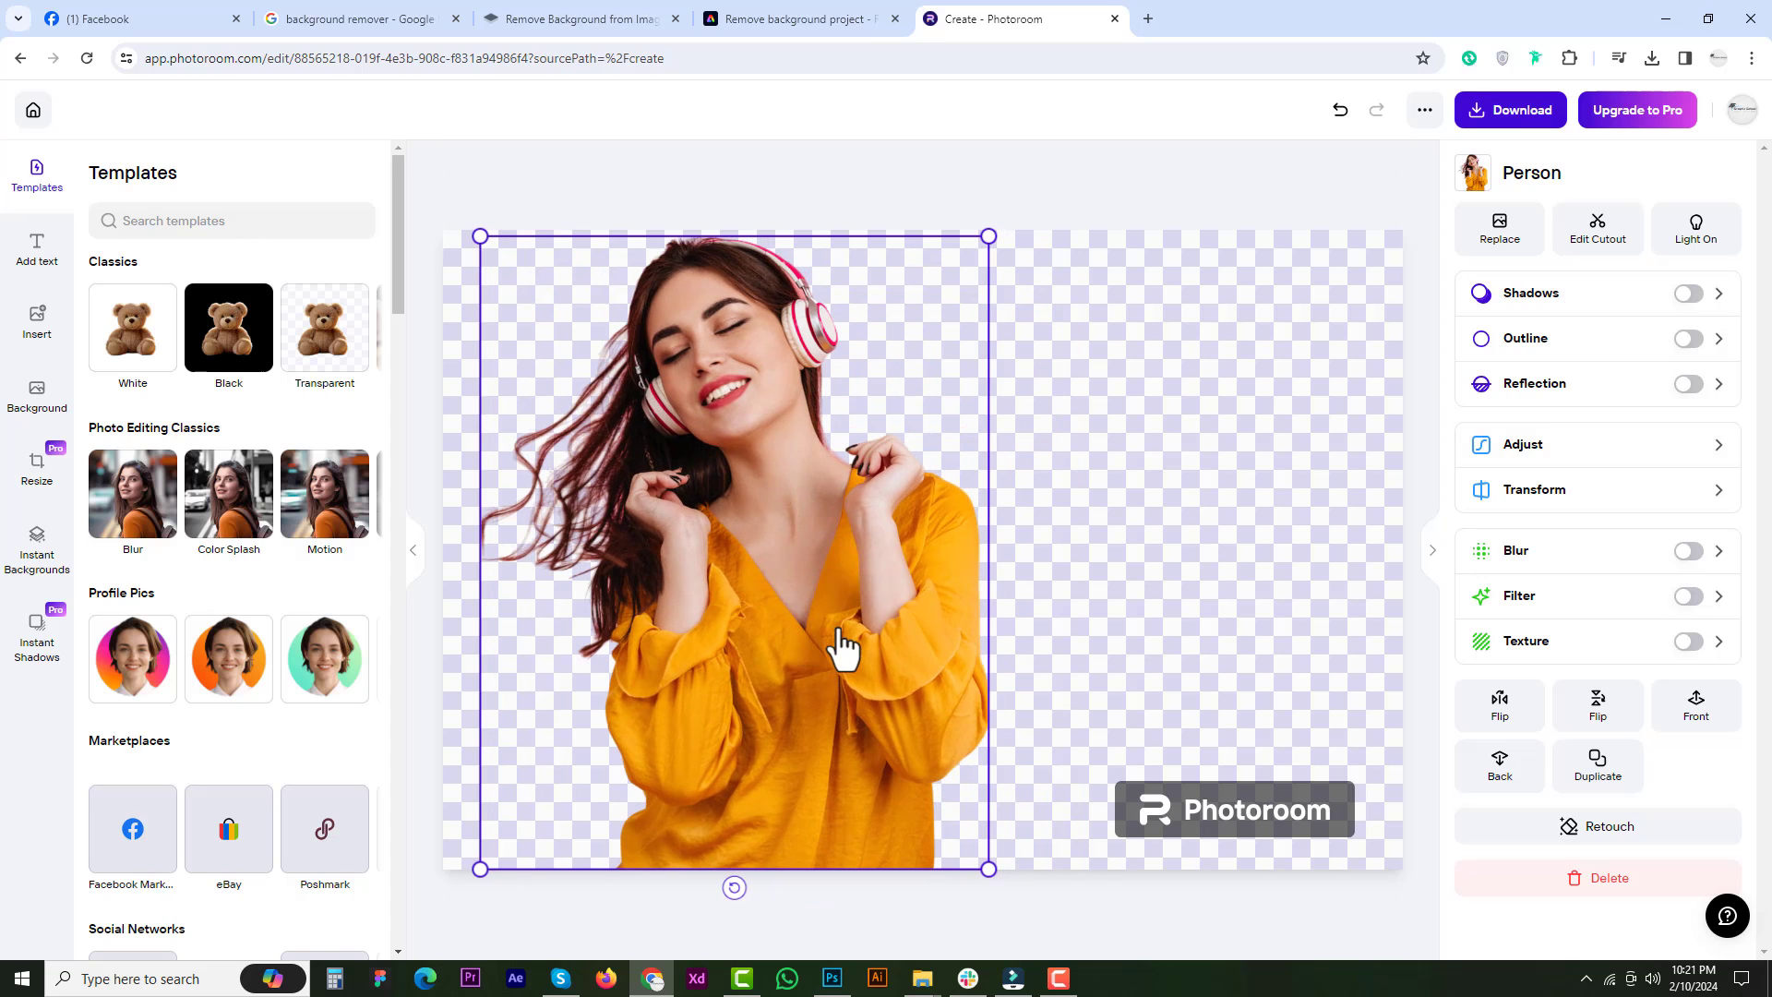
- Review the free Preview with logo export option for the enlarged cutout and close the download settings without exporting
click(1513, 110)
click(1481, 420)
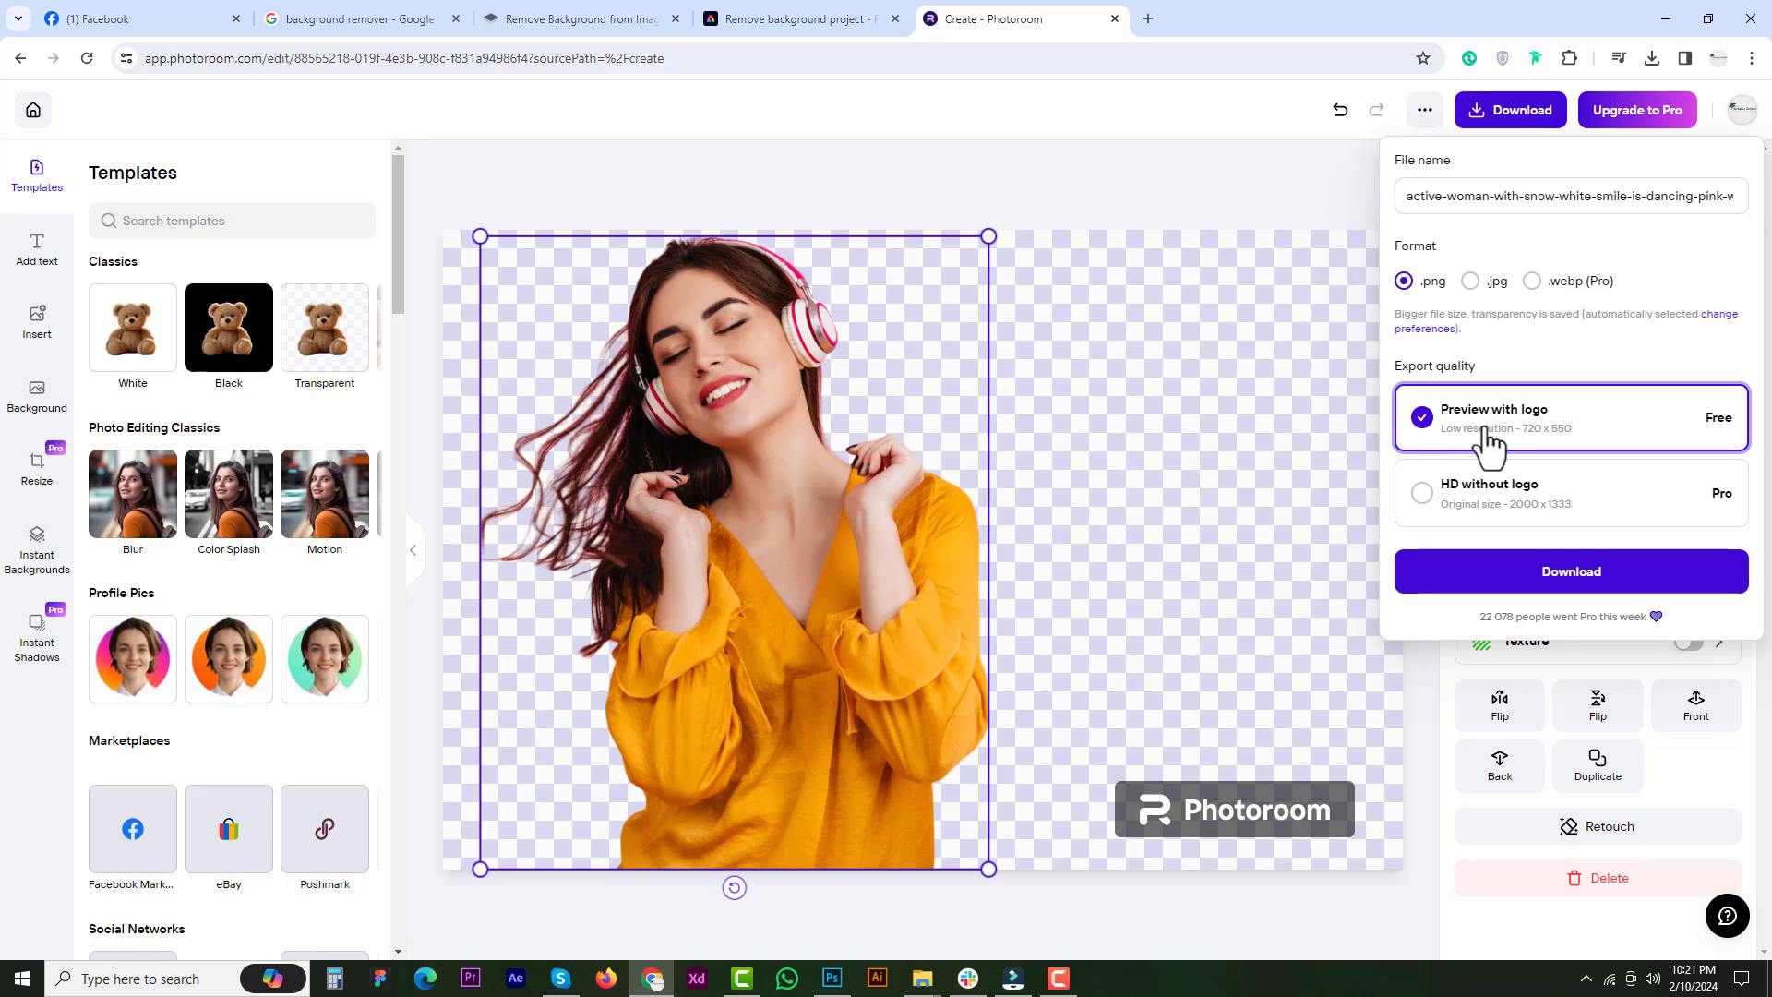
click(1024, 594)
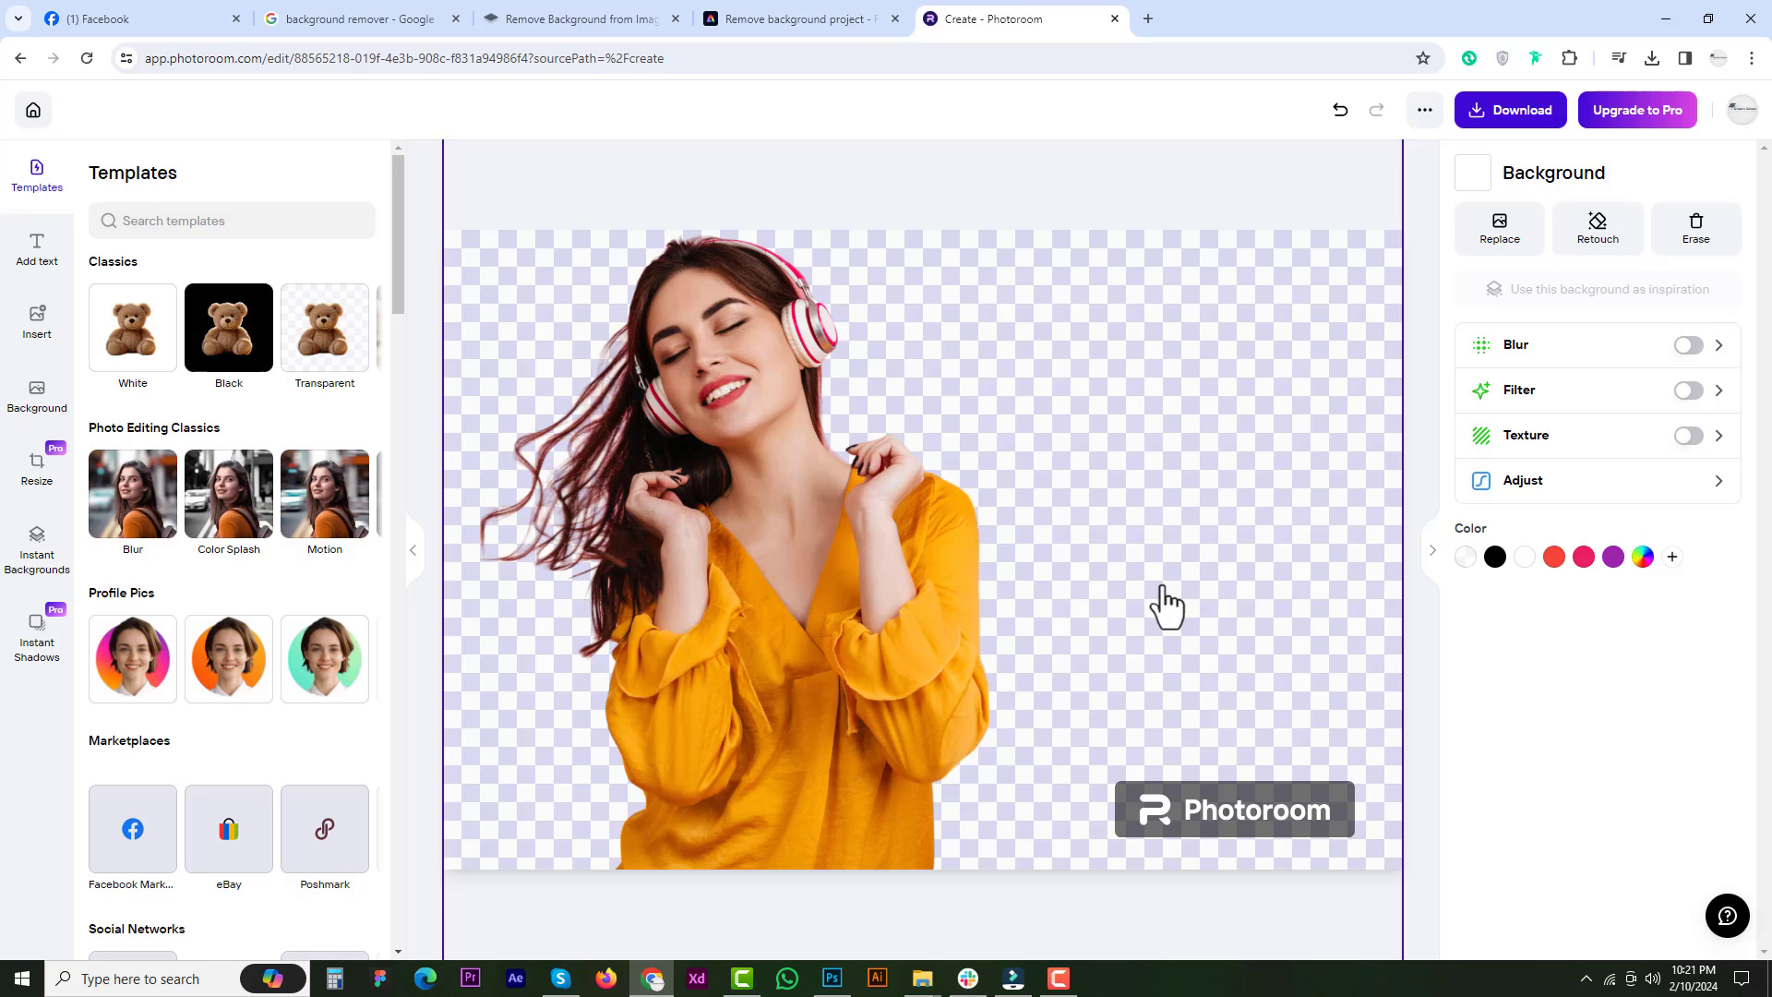
click(760, 633)
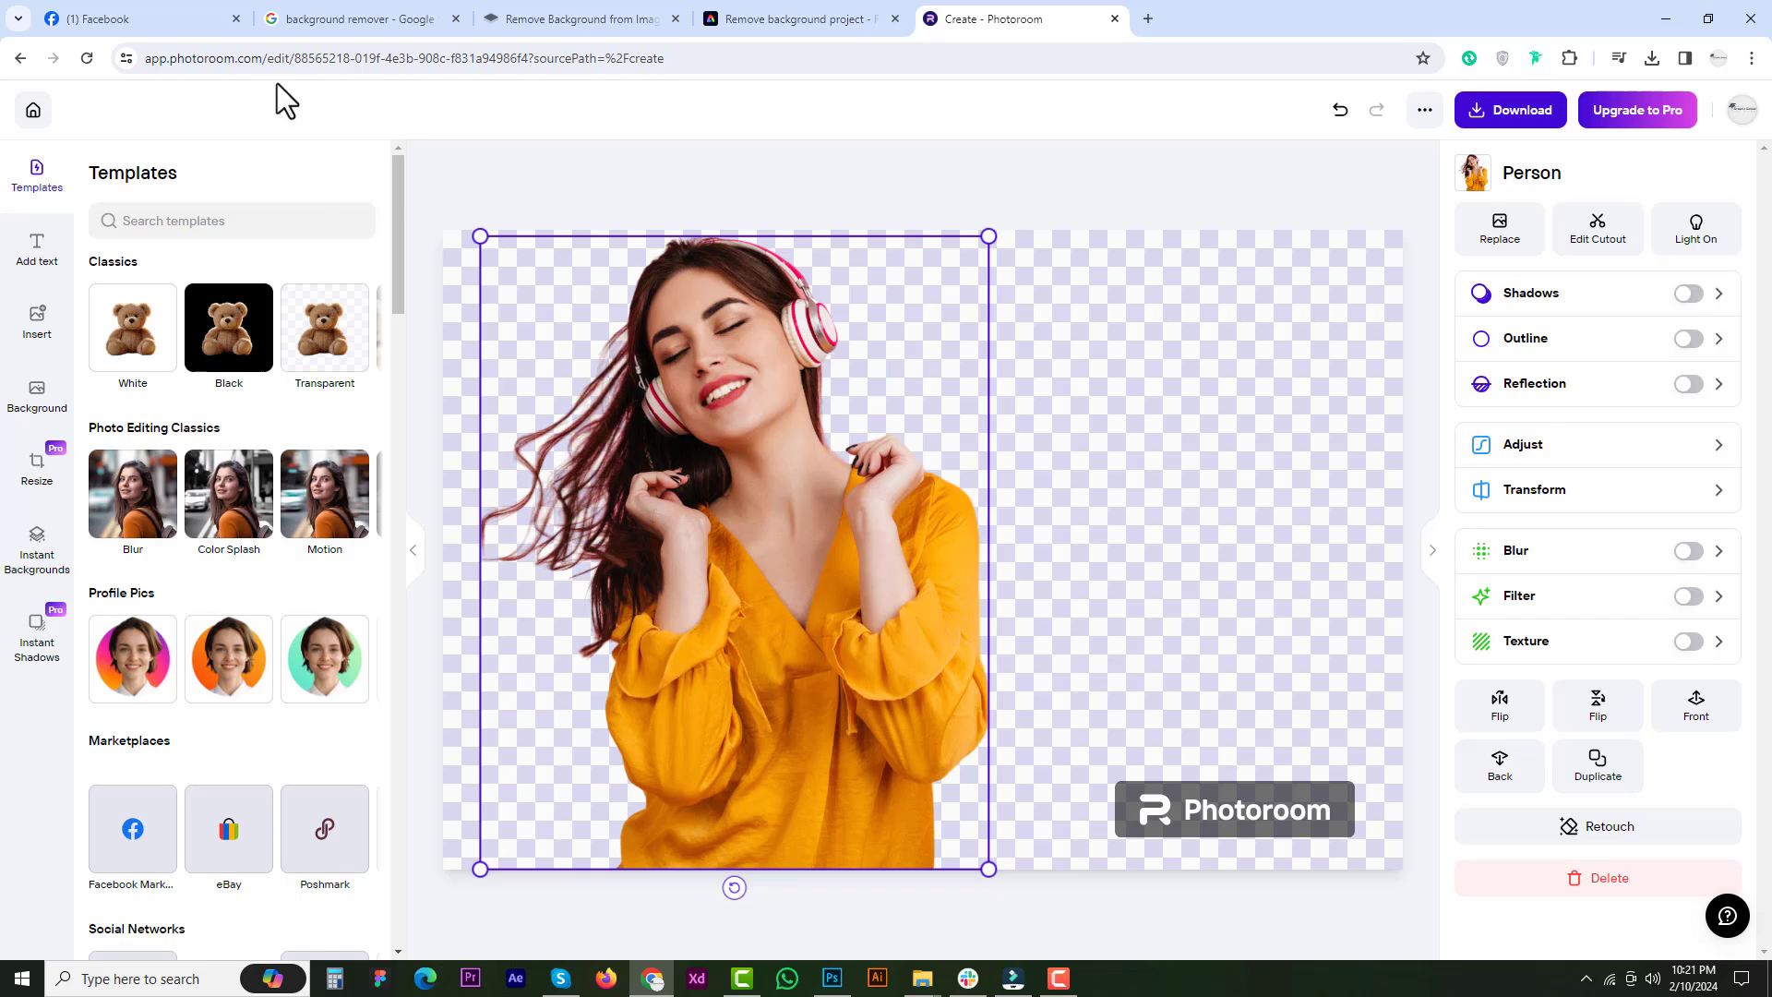
- Compare the Photoroom, Adobe Express and remove.bg pages again, closing the video-download overlay on remove.bg, and return to Photoroom
double_click(231, 61)
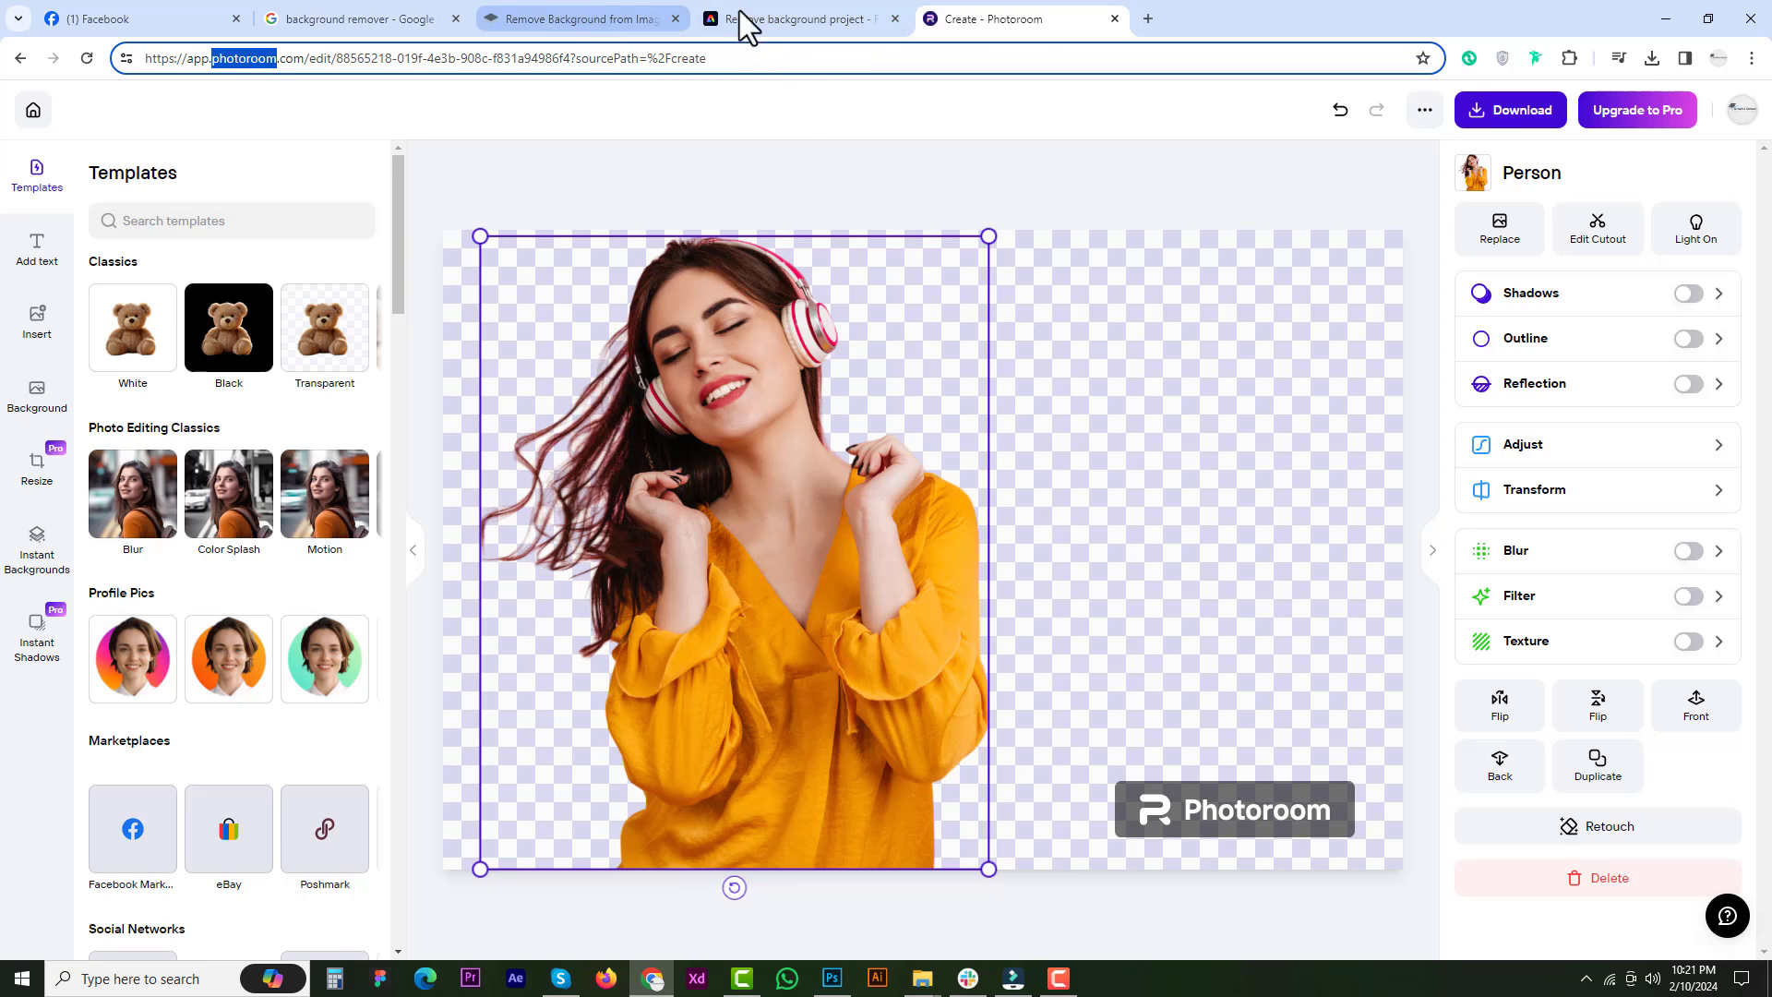
click(778, 27)
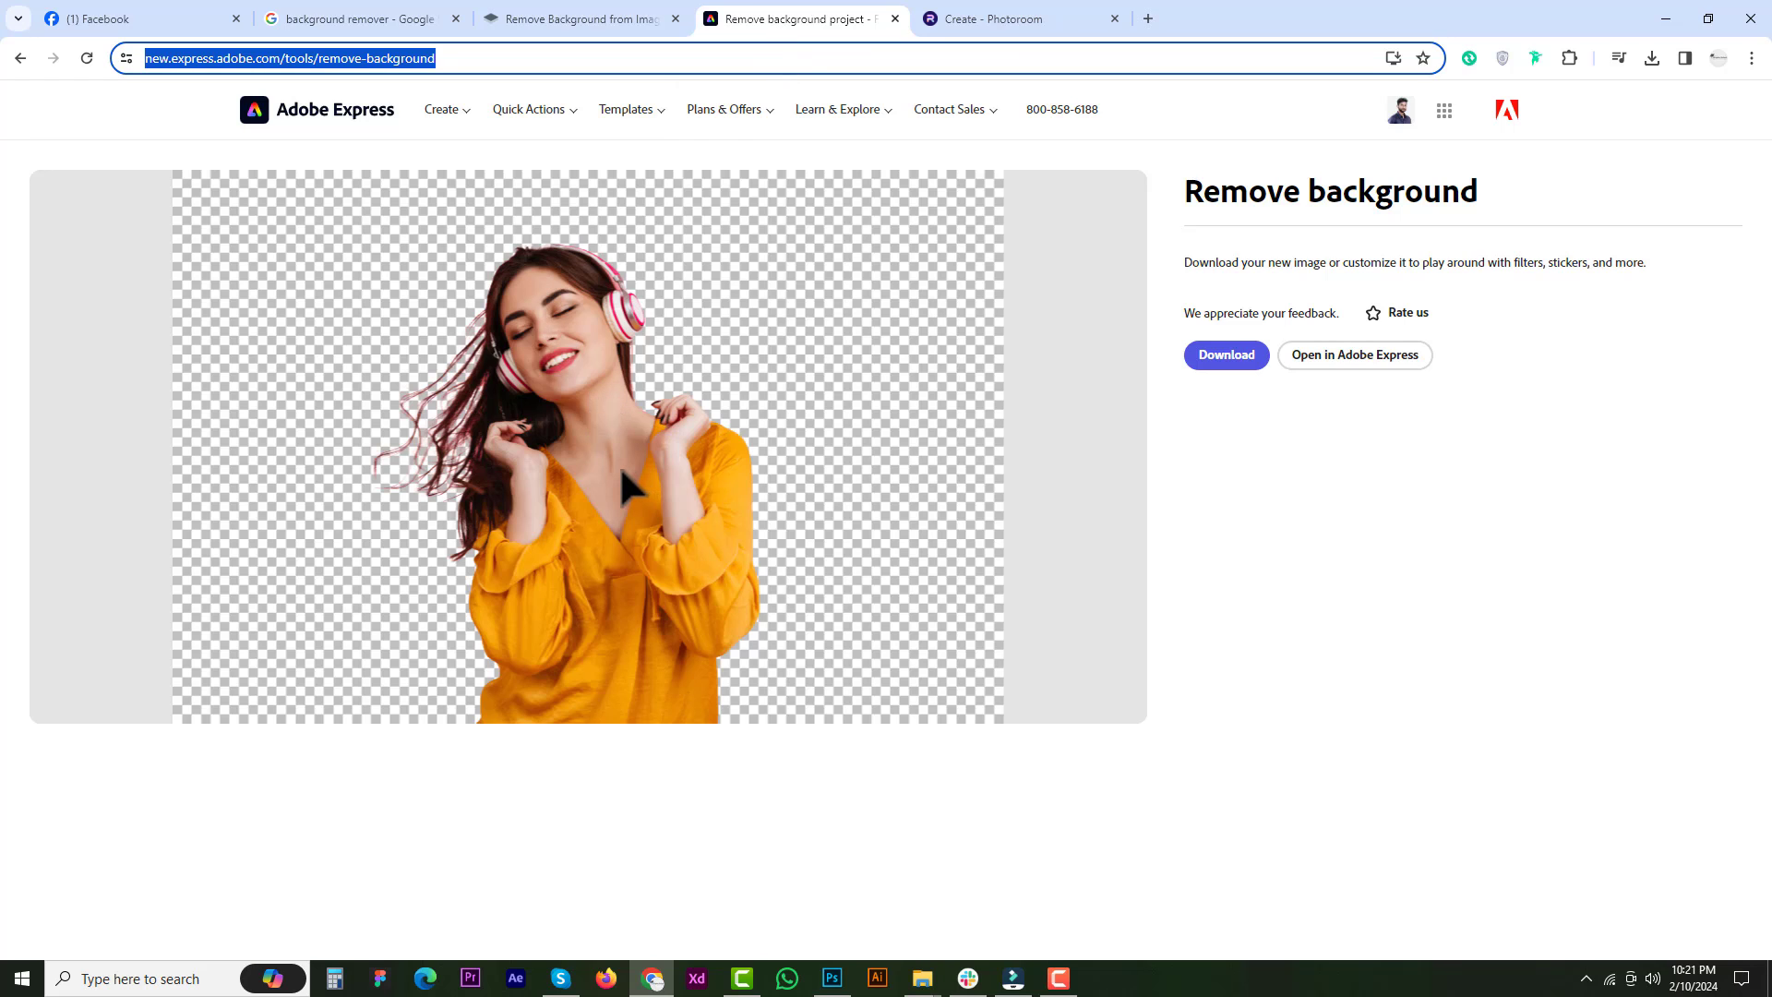
click(986, 20)
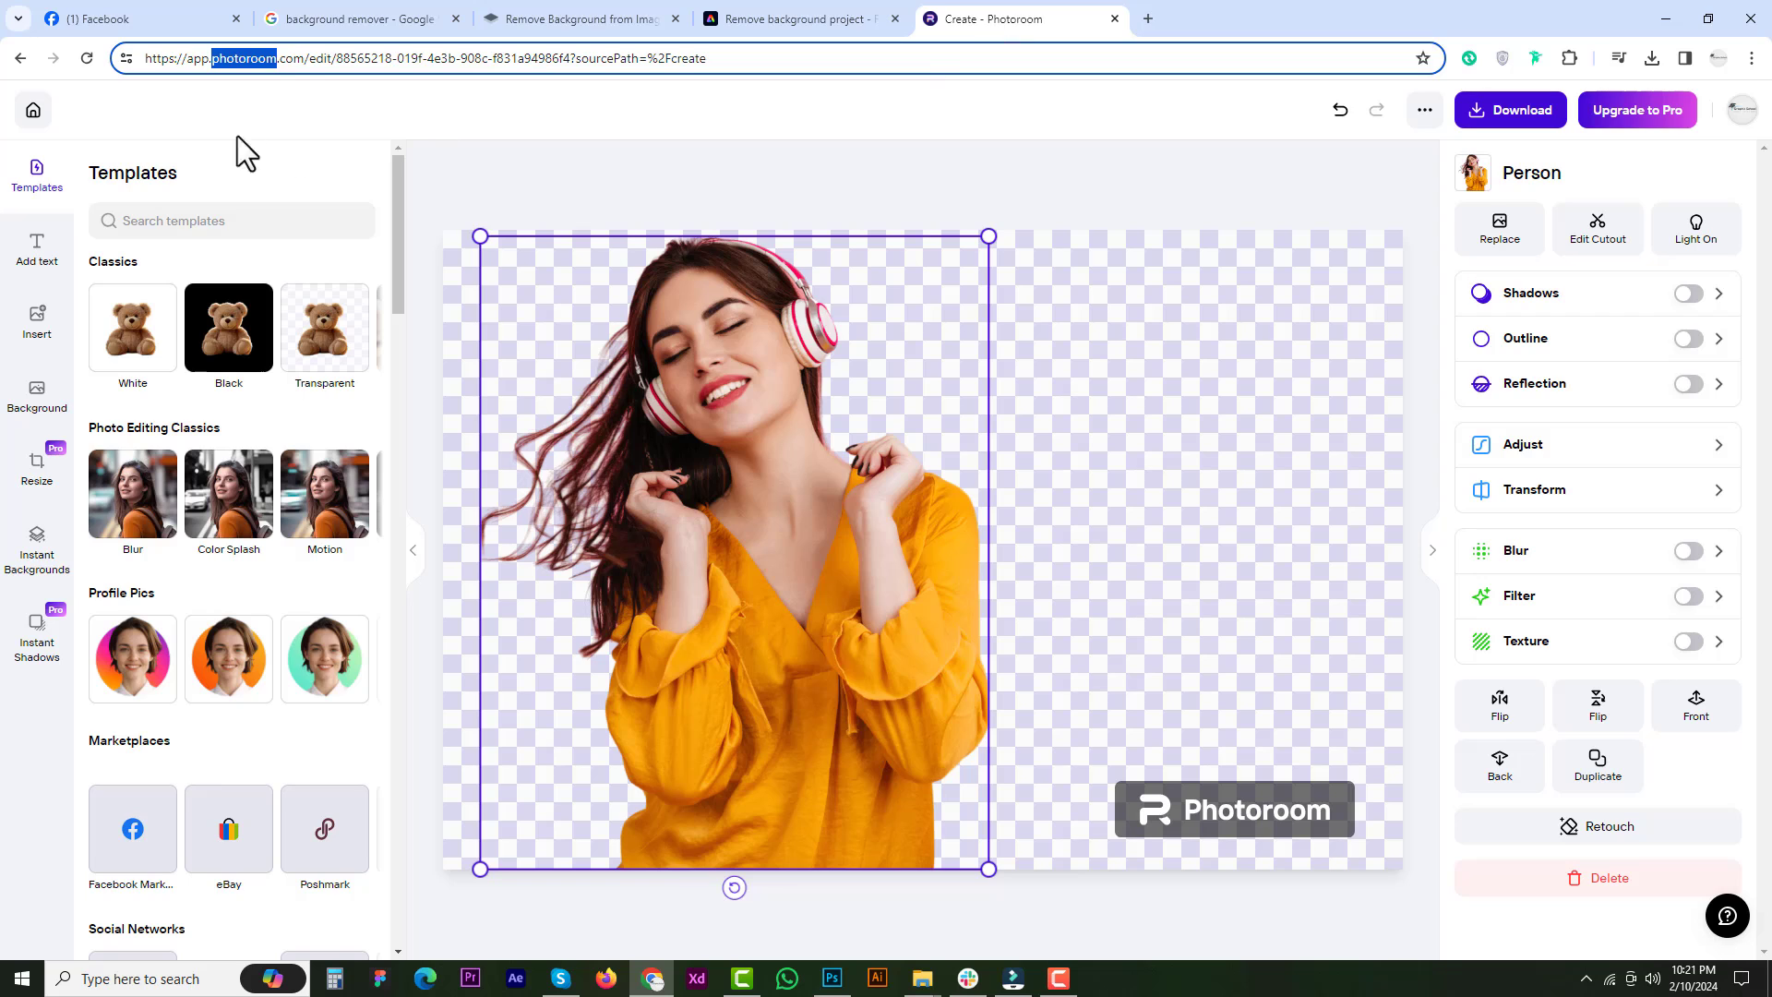
double_click(260, 61)
click(566, 18)
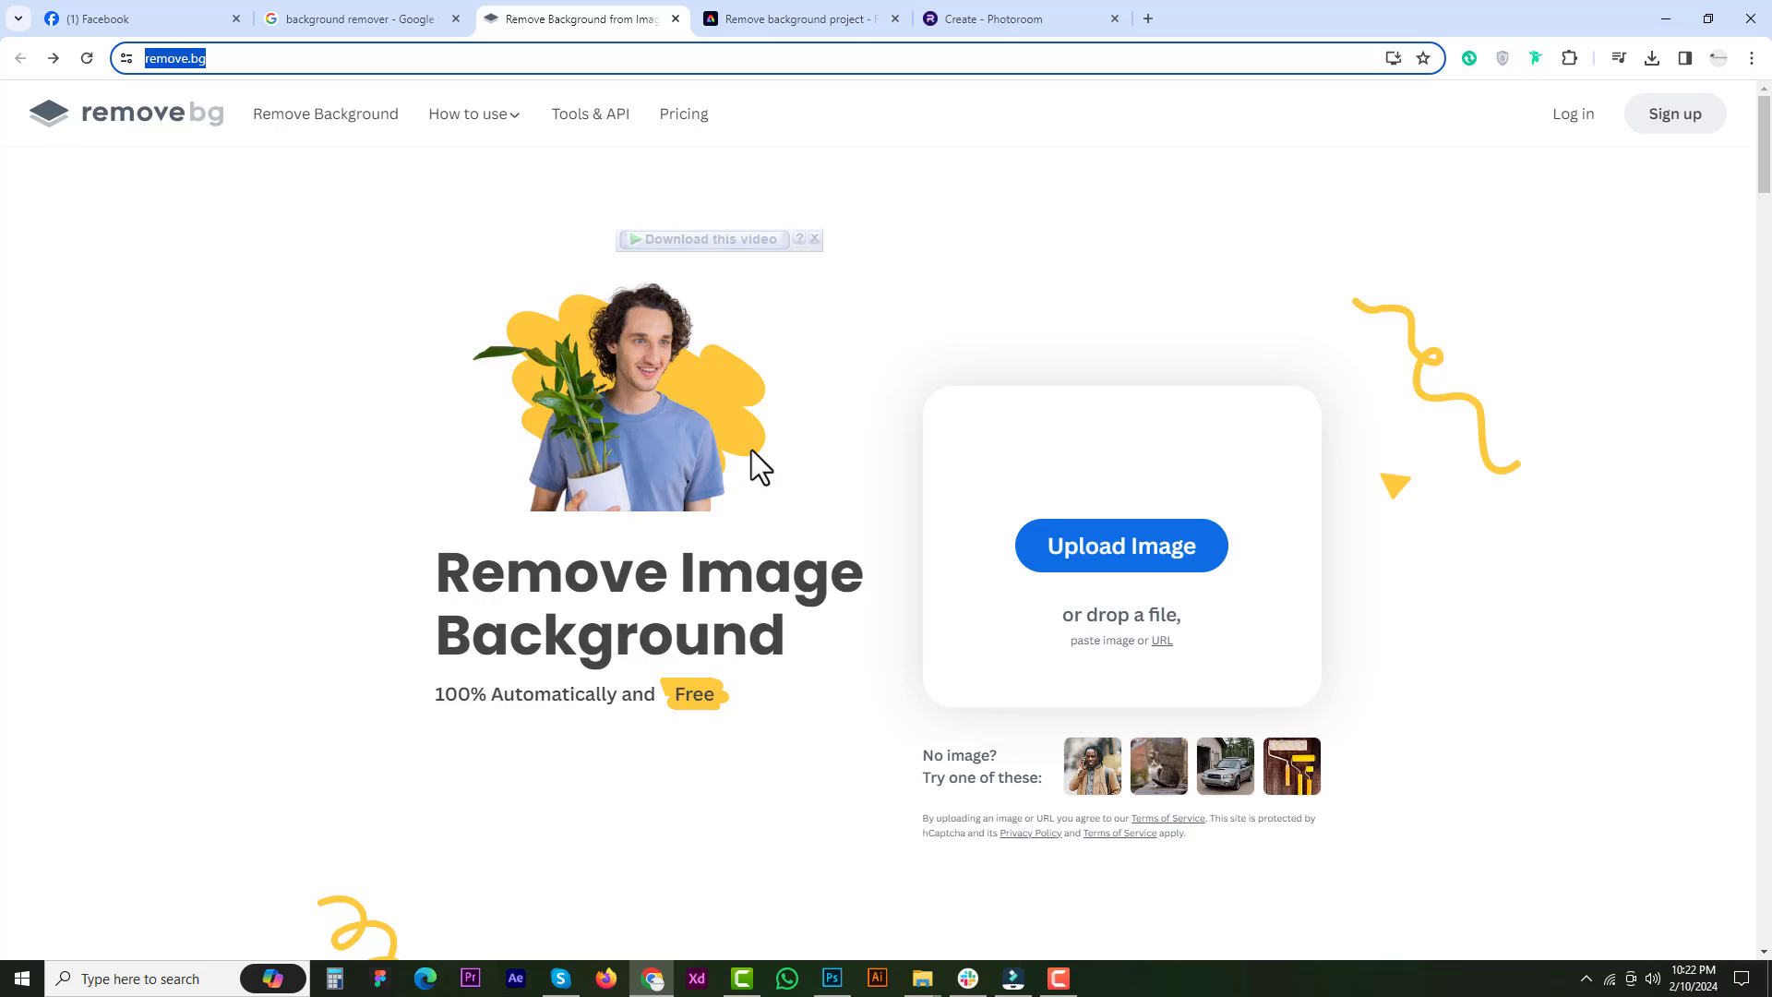
click(813, 239)
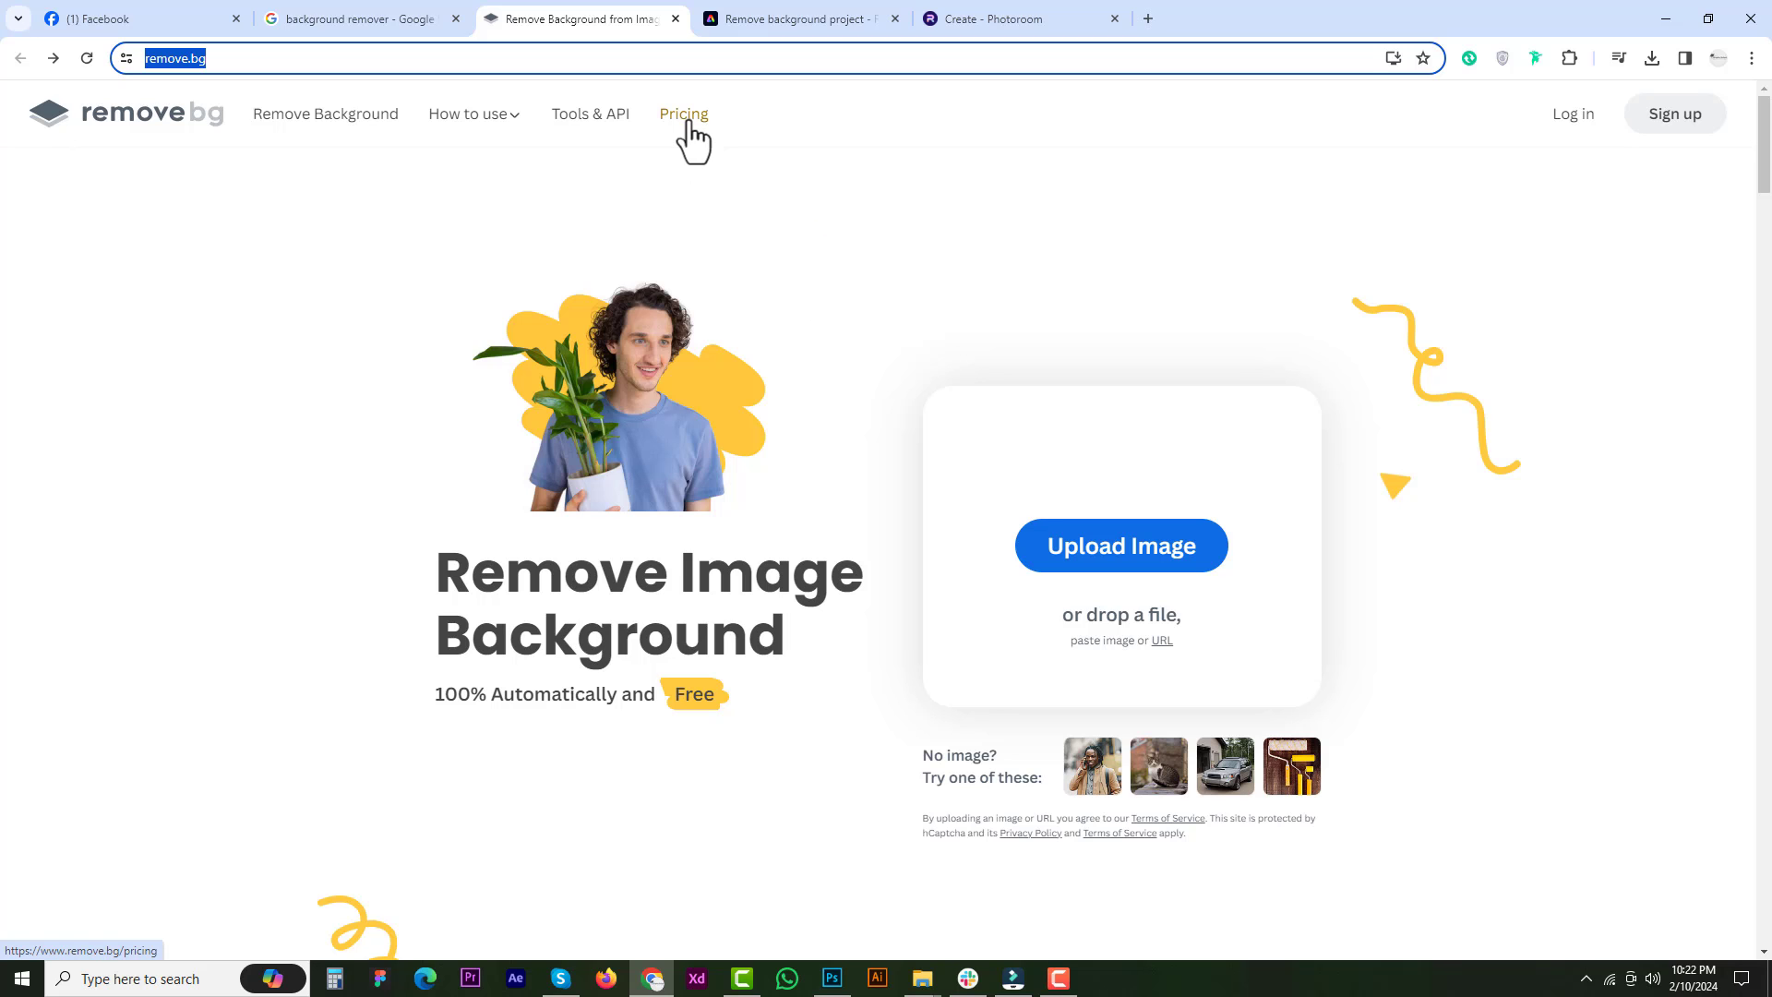
click(1021, 17)
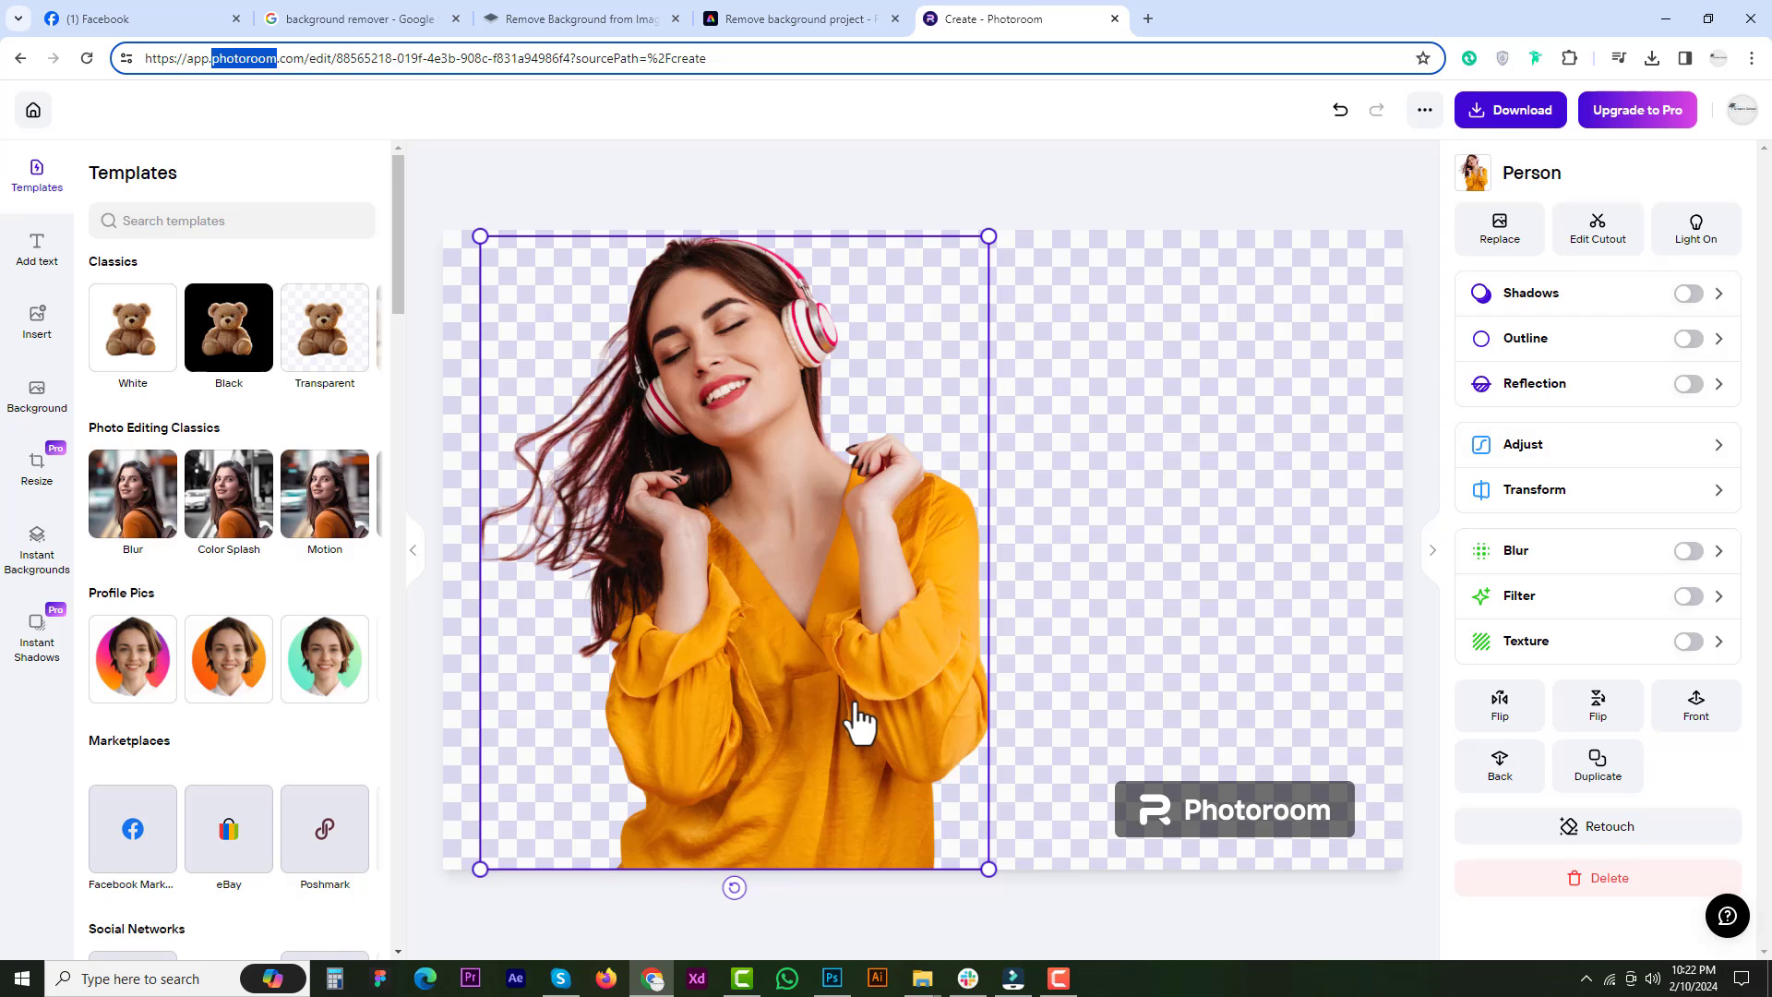
click(1056, 196)
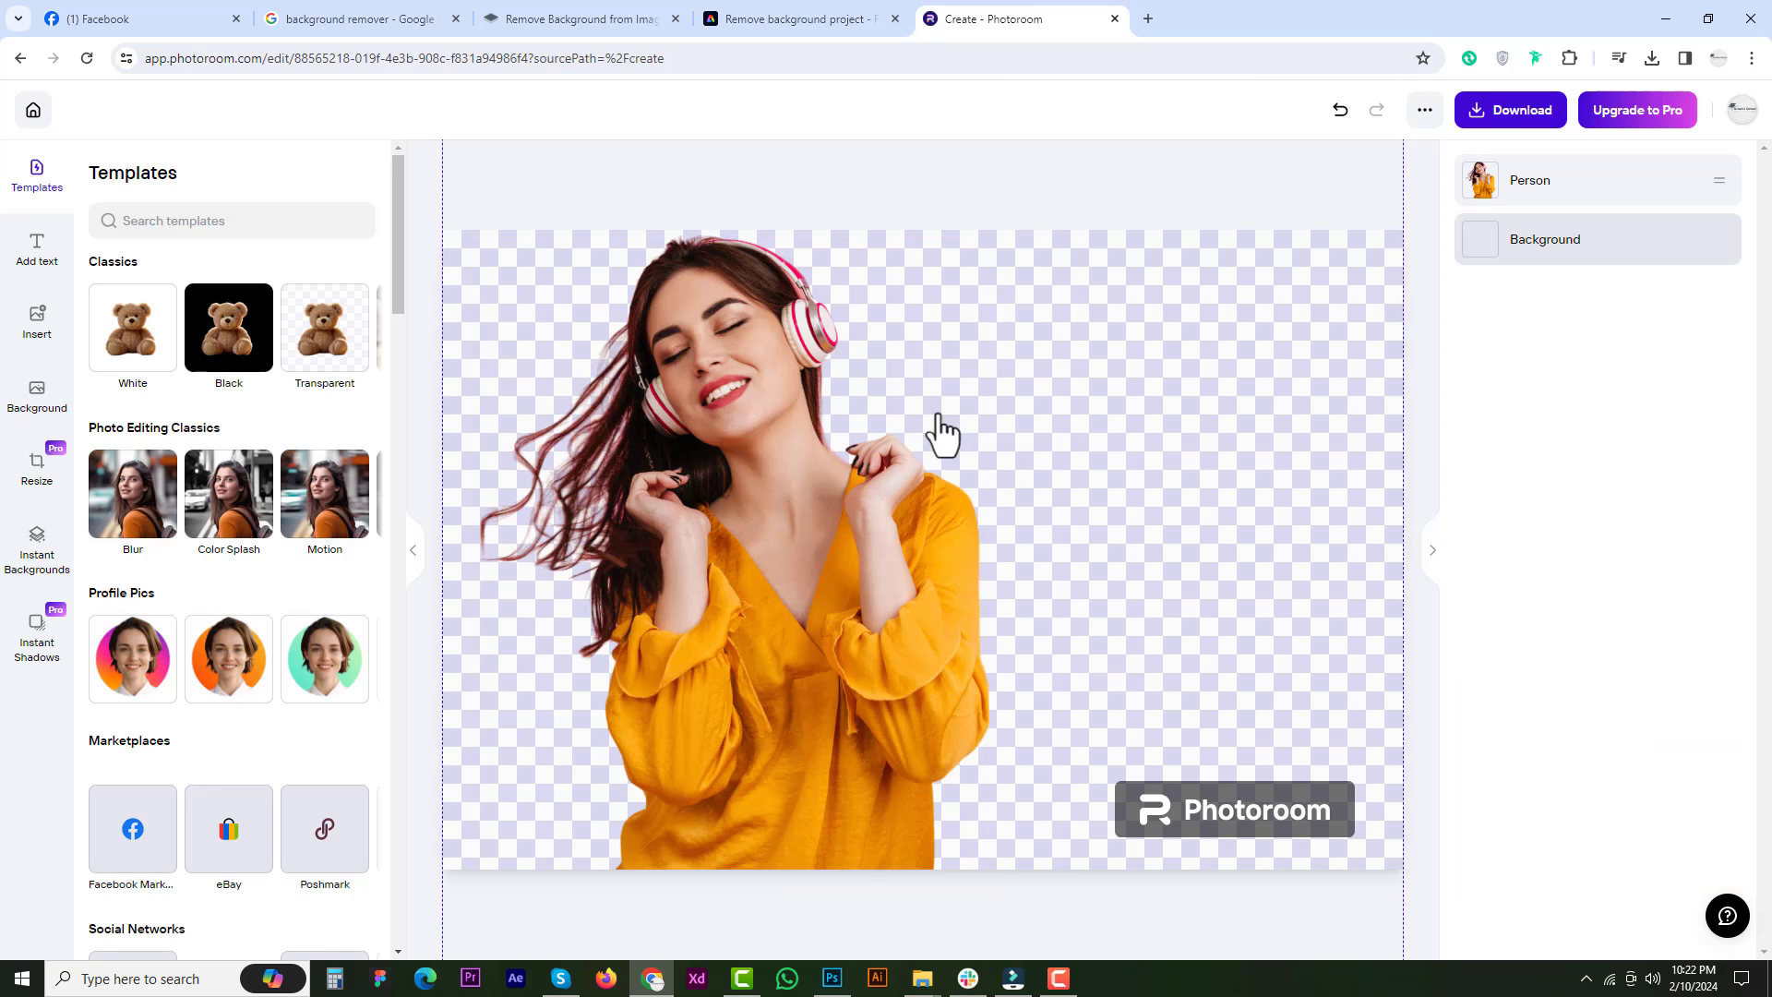
mouse_move(828, 985)
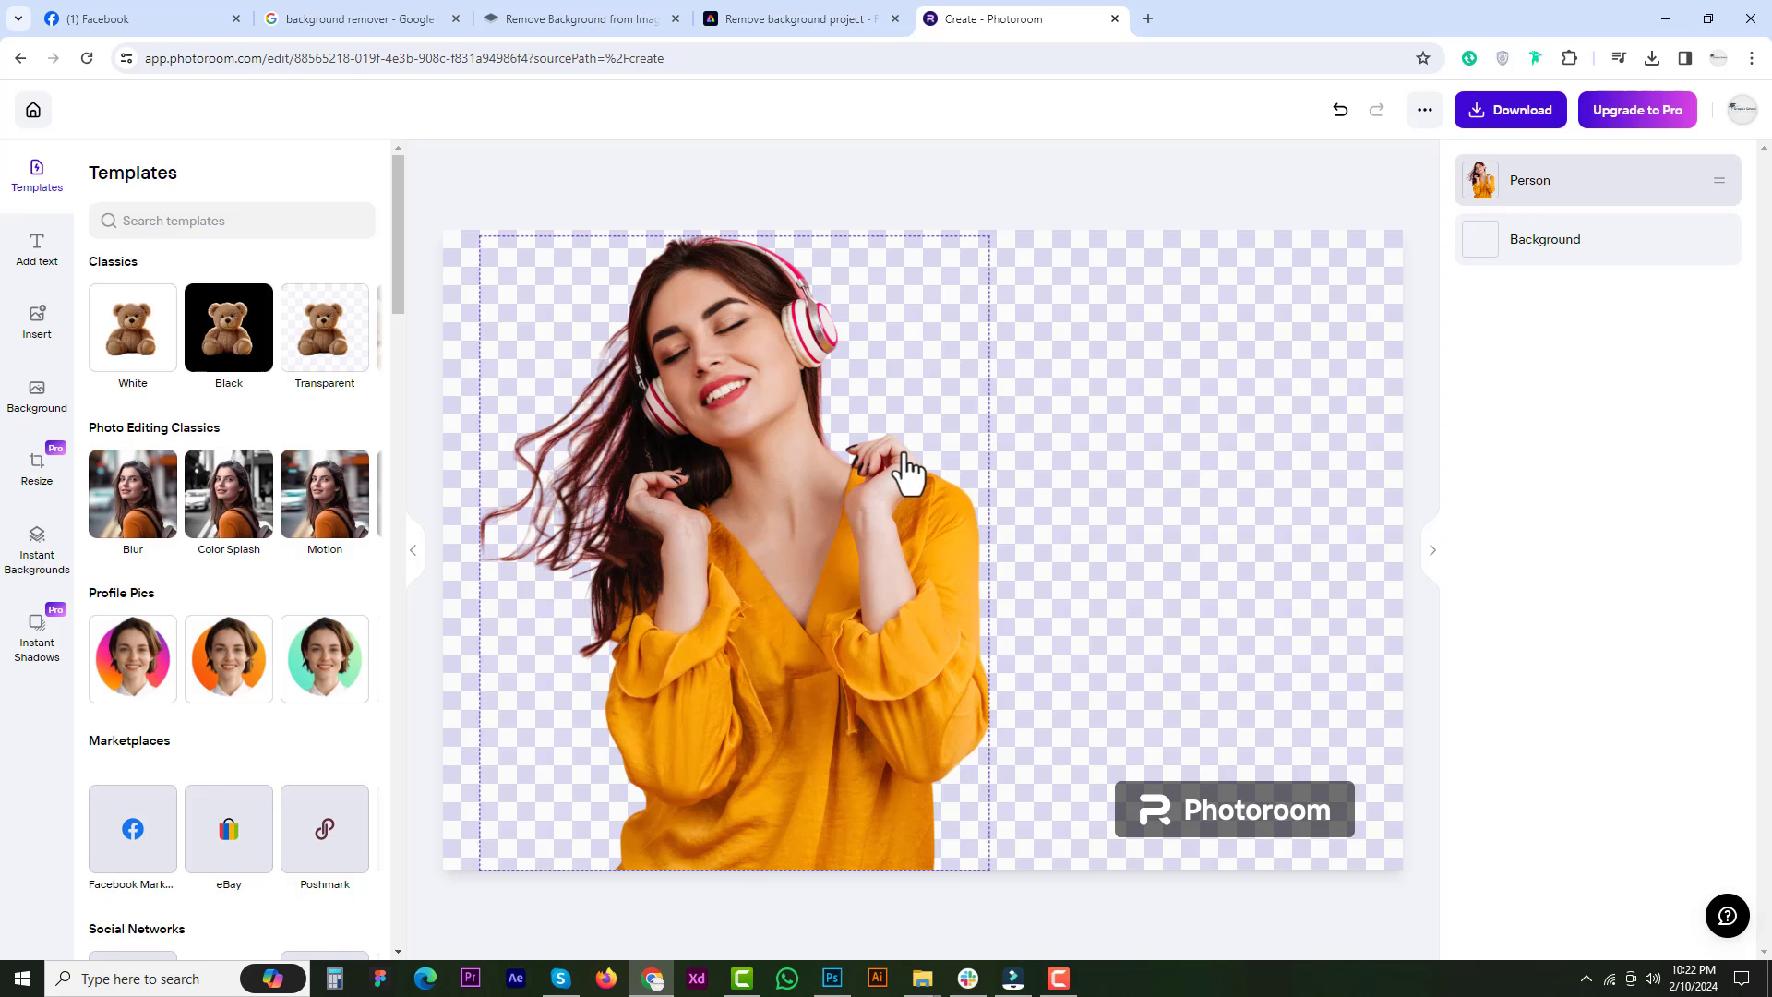
click(867, 503)
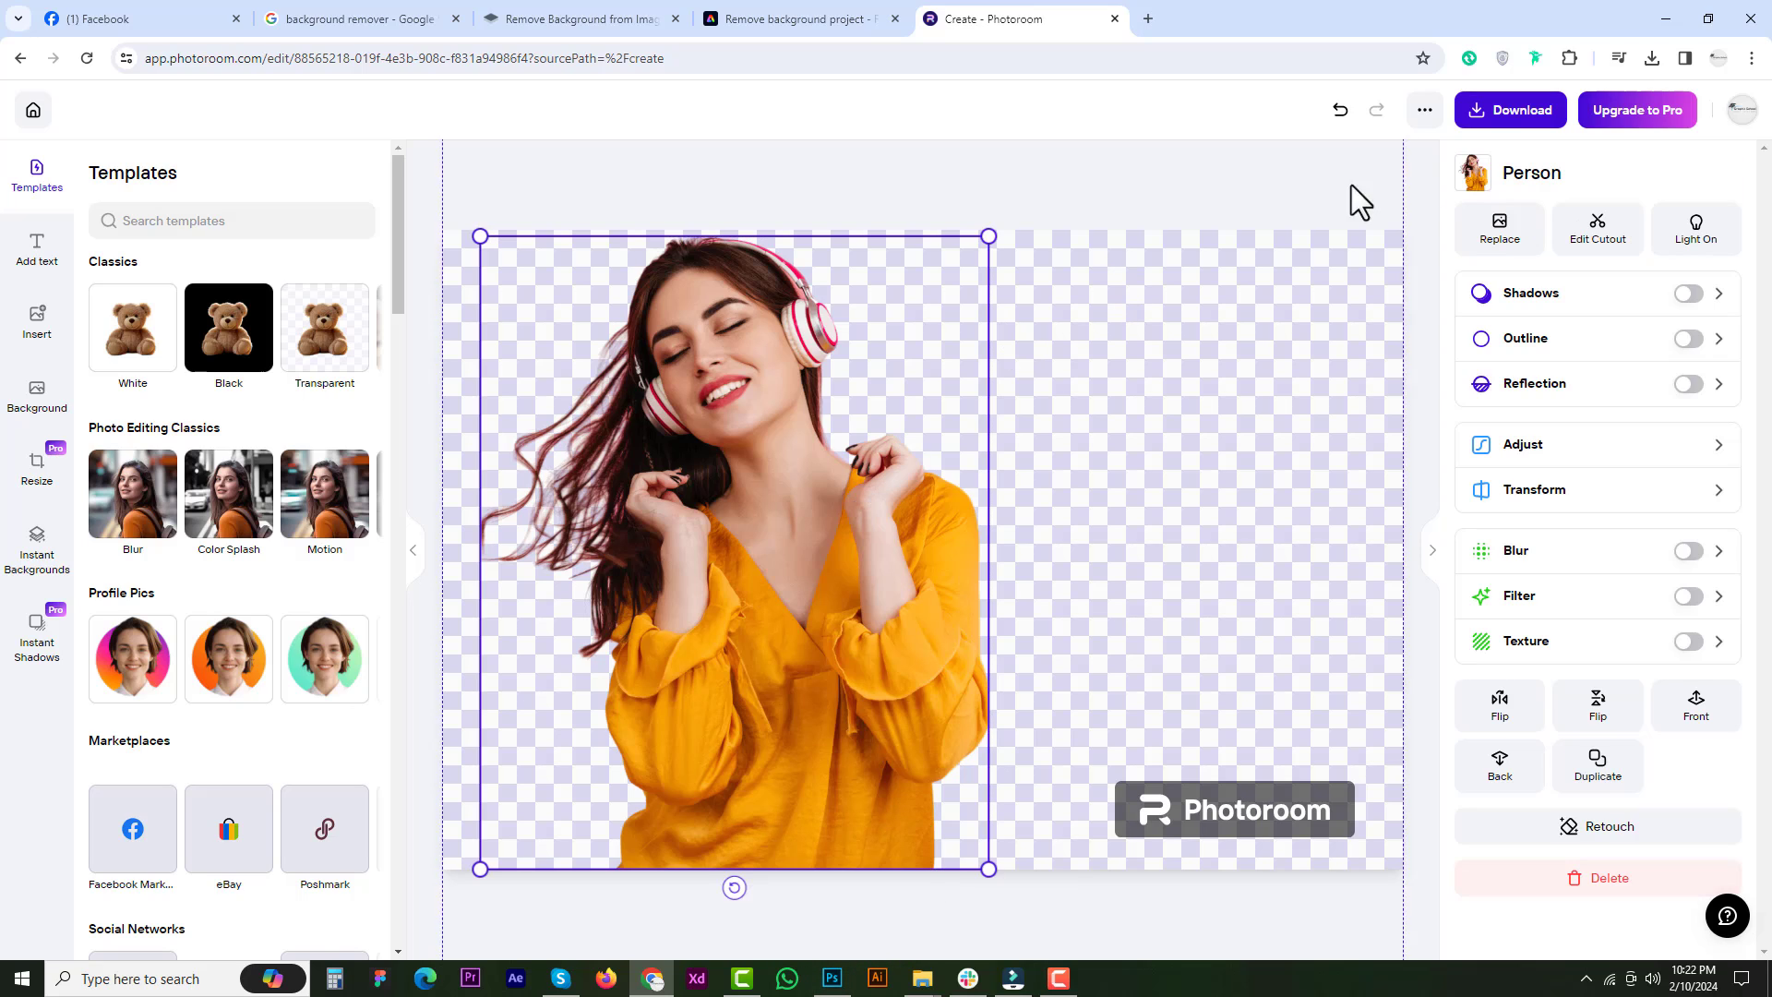